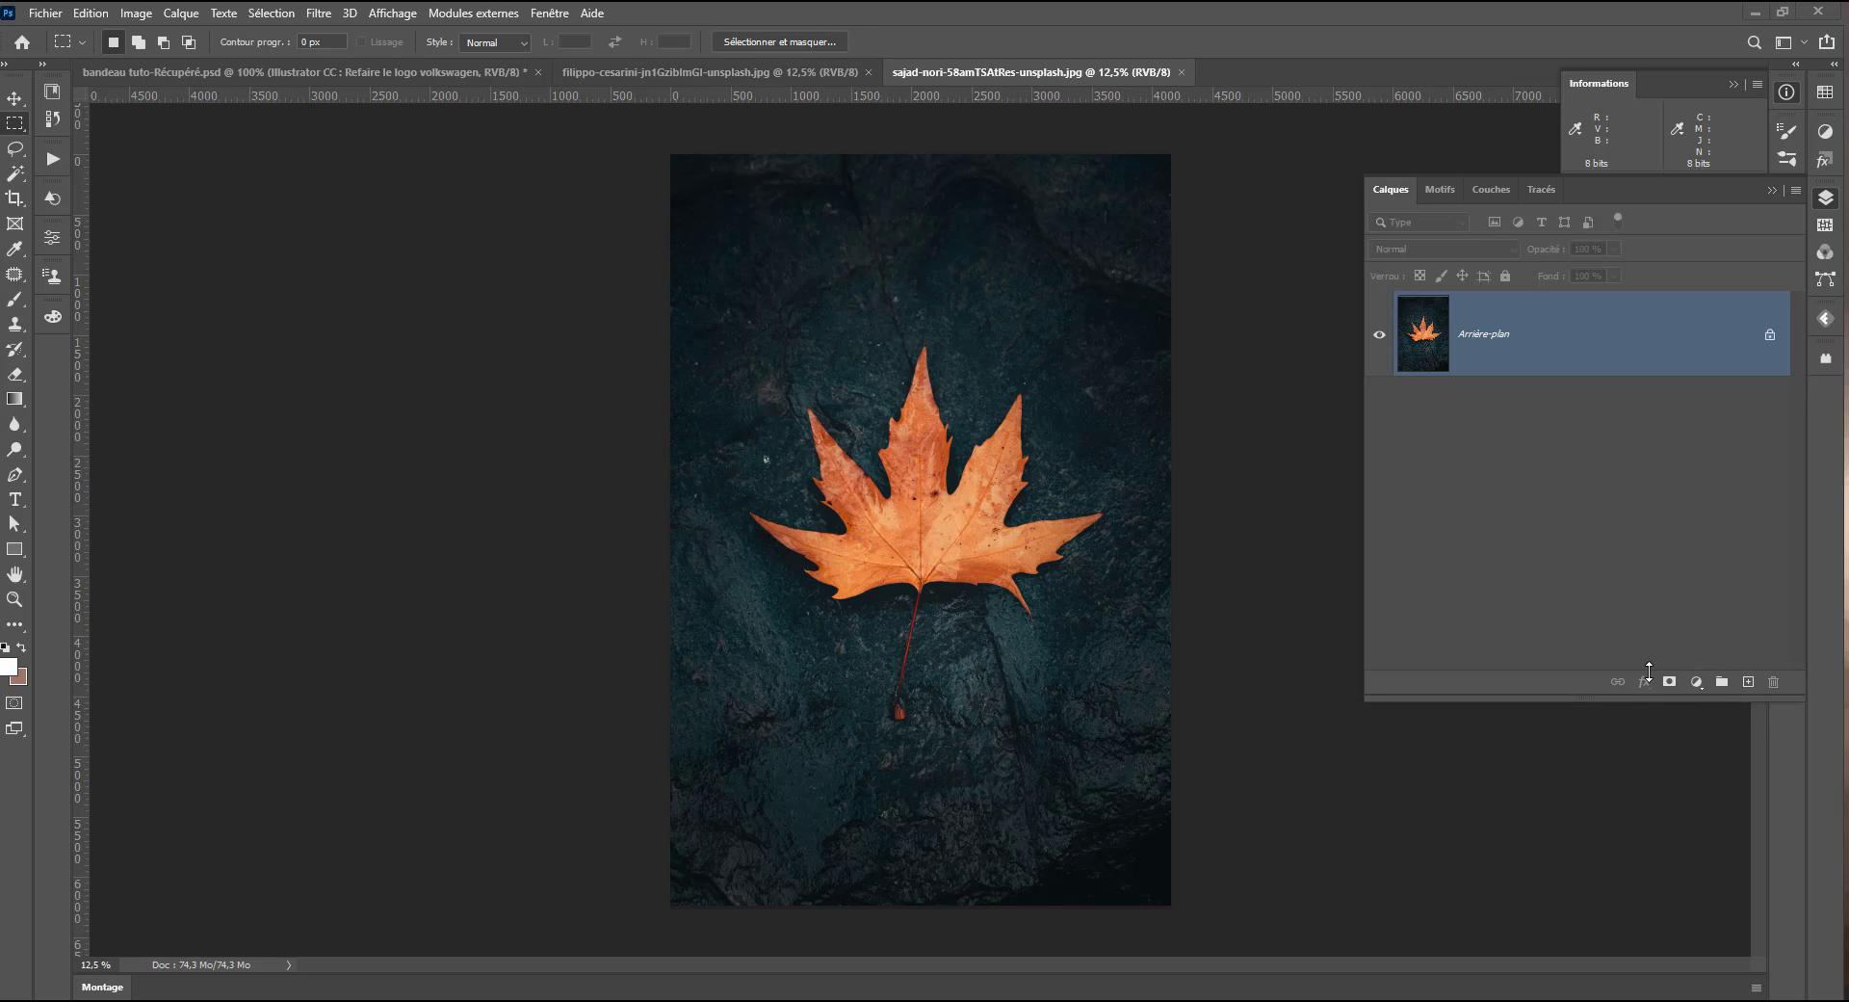
Add a gradient map adjustment layer (Courbe de transfert de dégradé) above the Arrière-plan leaf photo and keep it selected
click(552, 11)
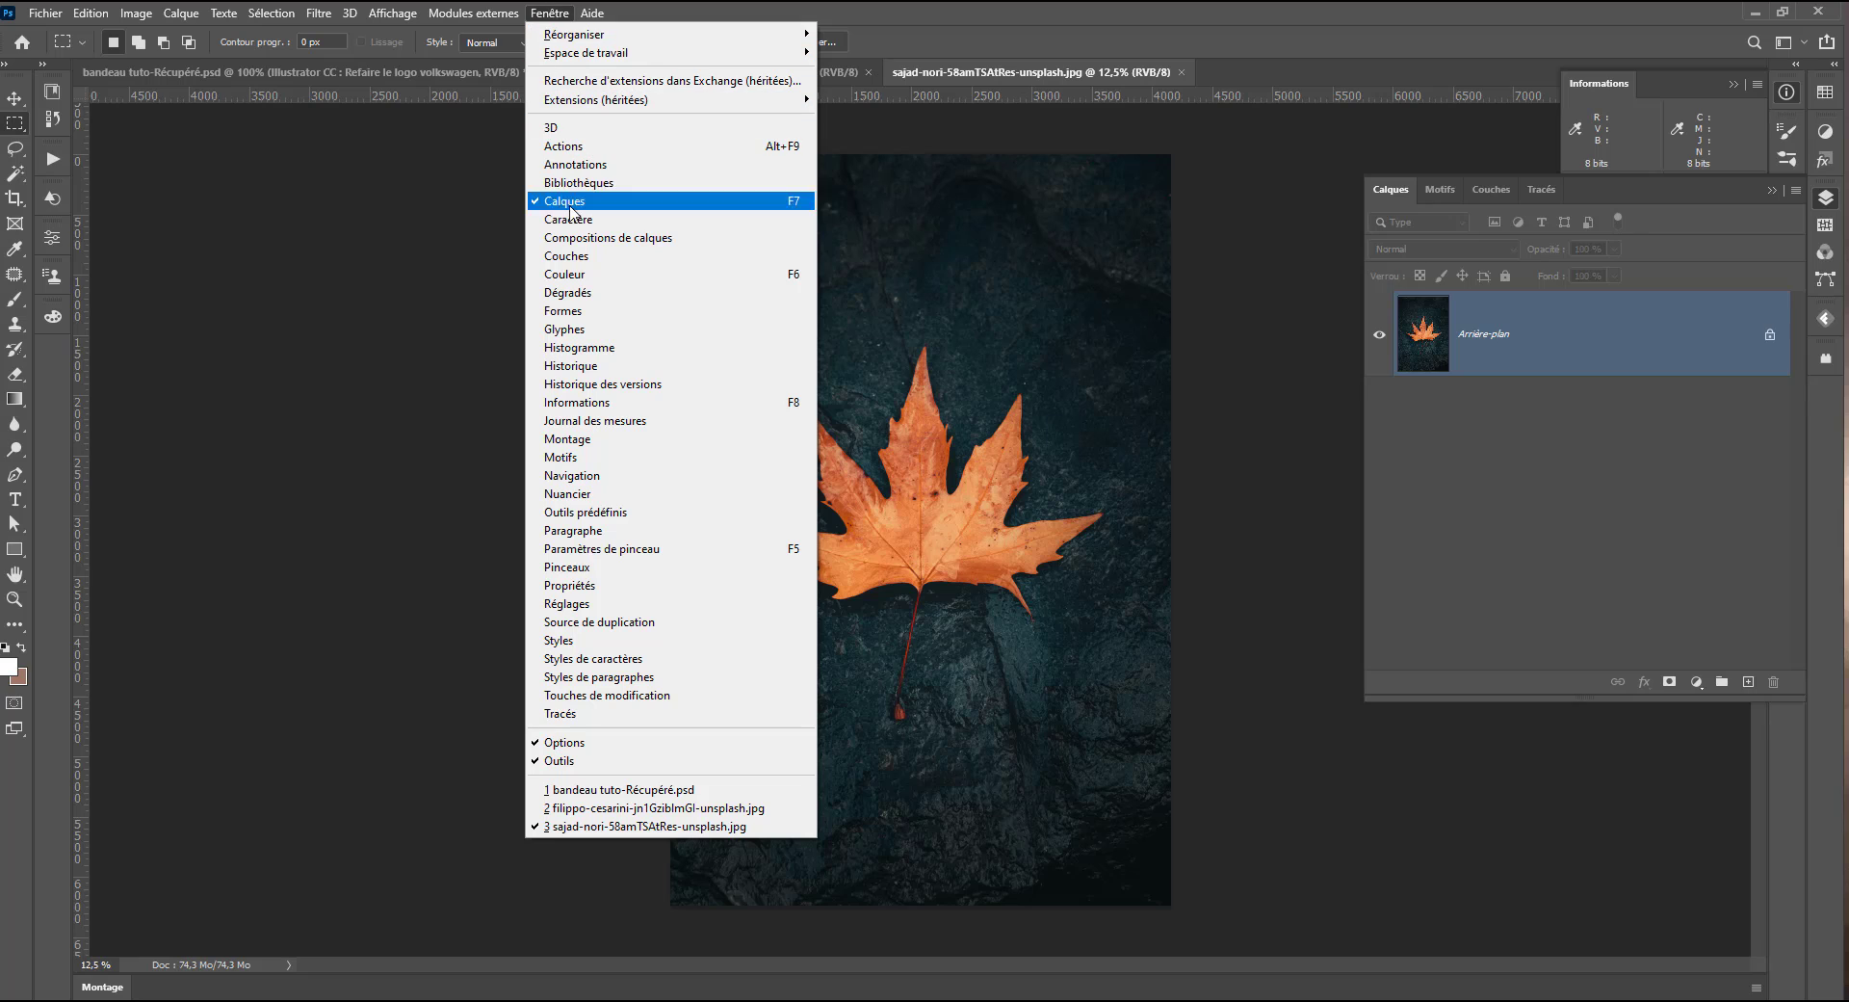
click(1698, 686)
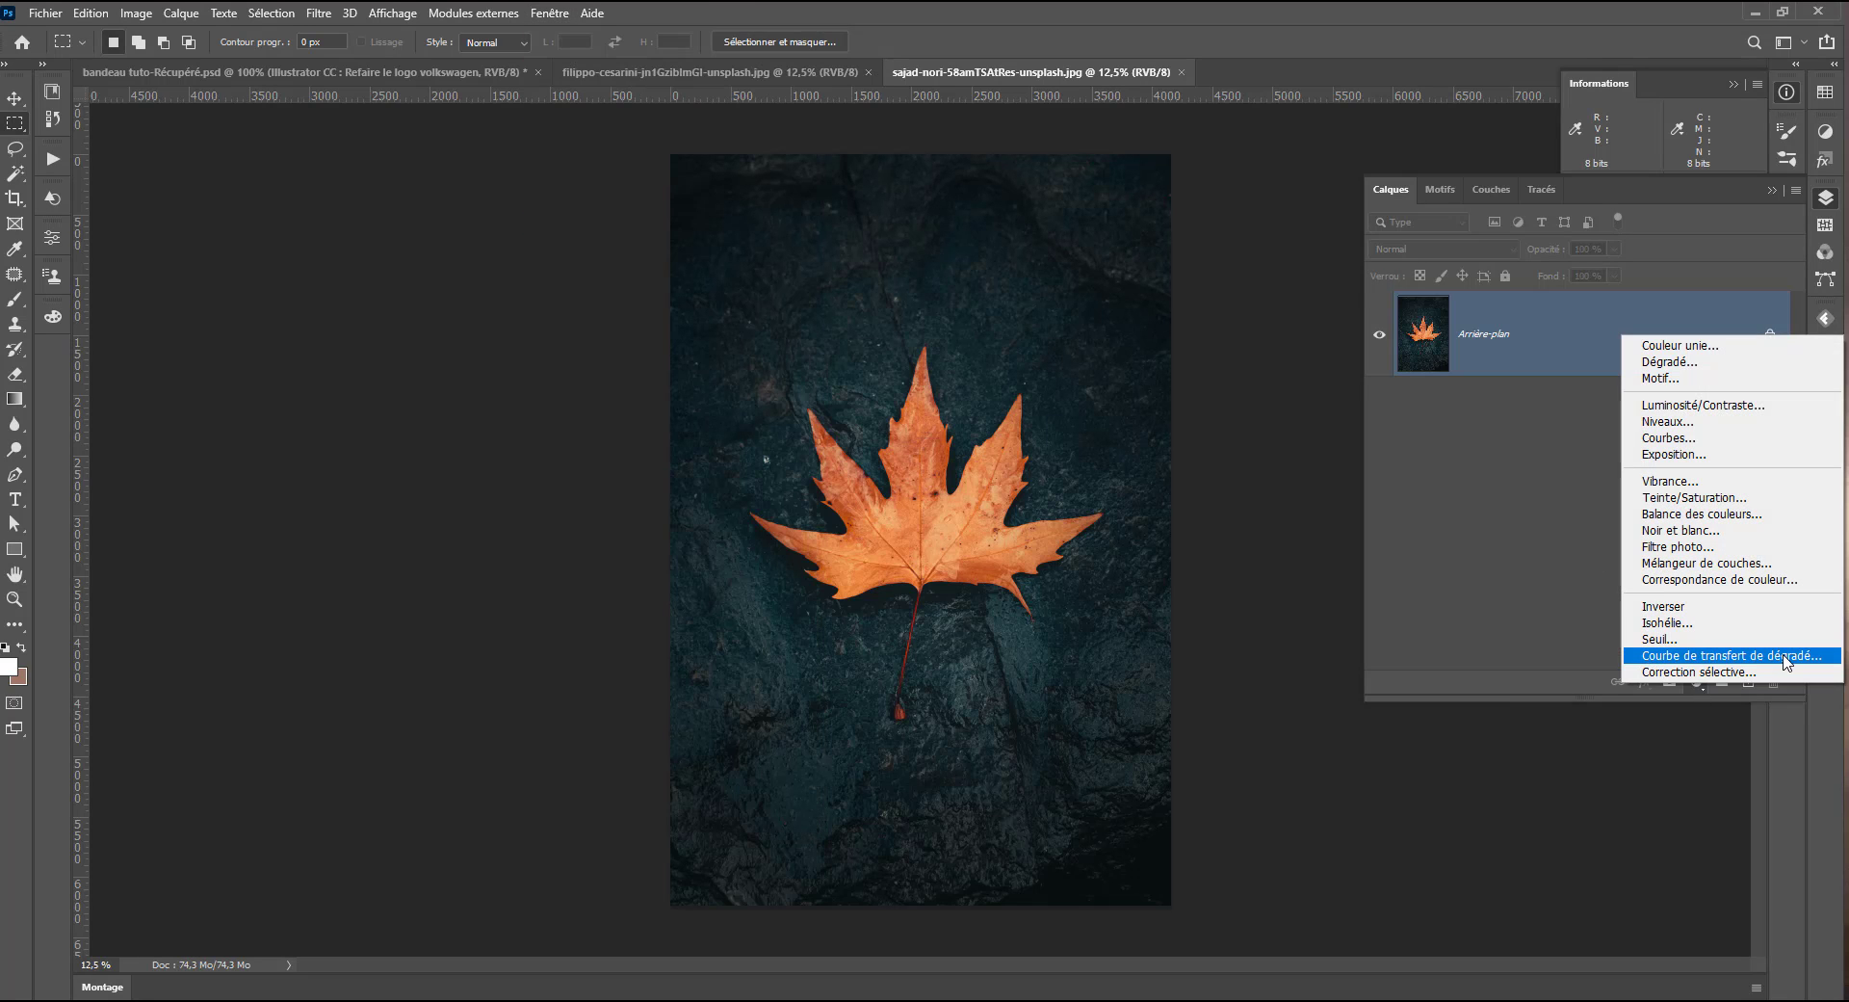
click(1722, 661)
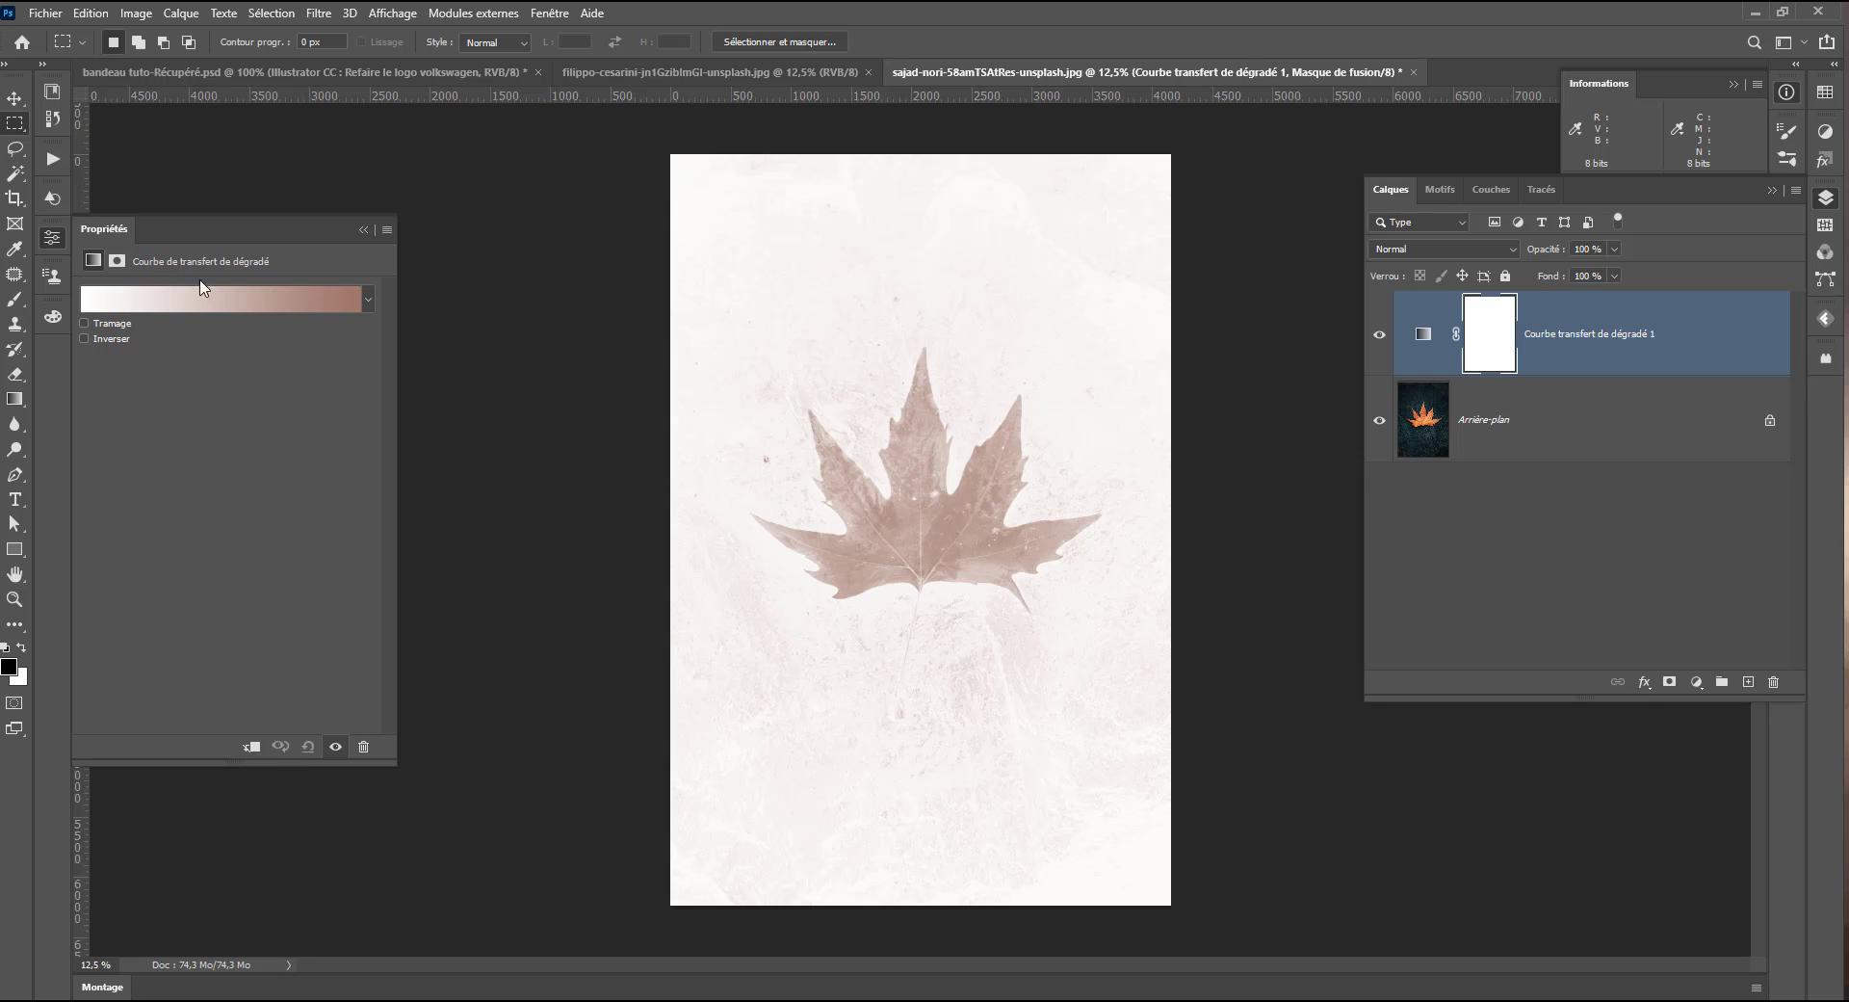
click(1438, 420)
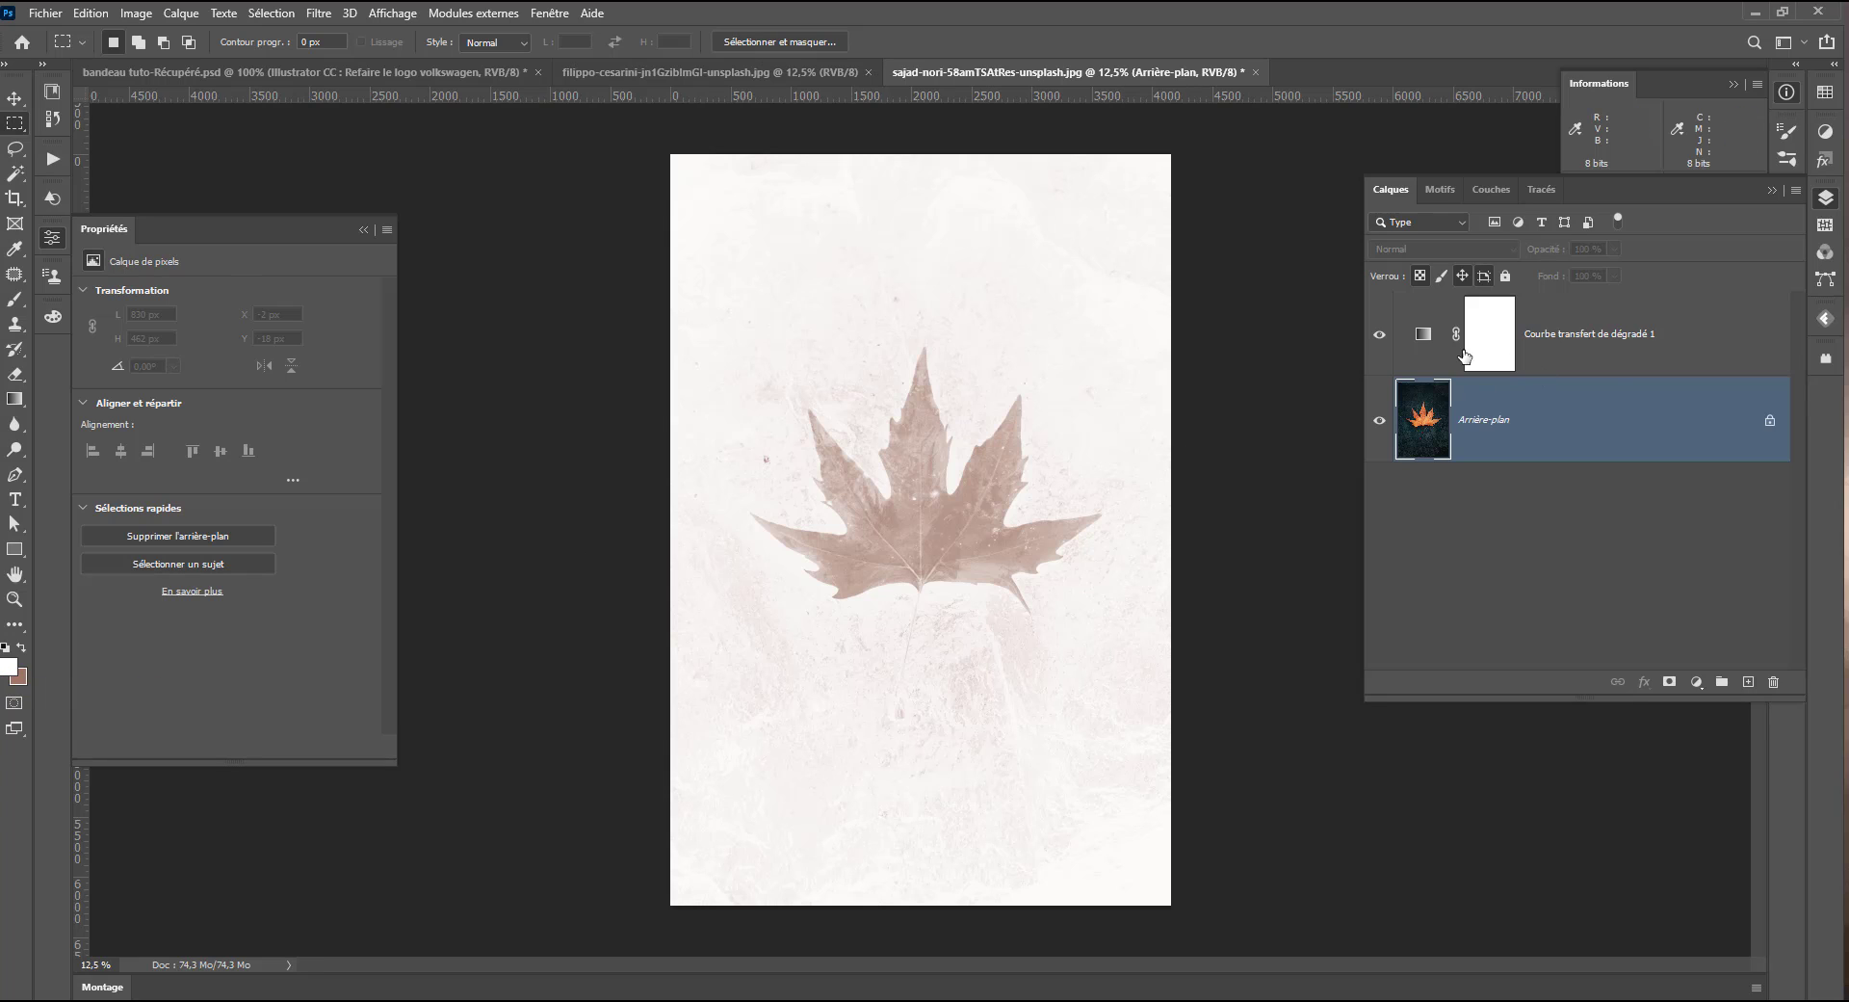
click(1395, 364)
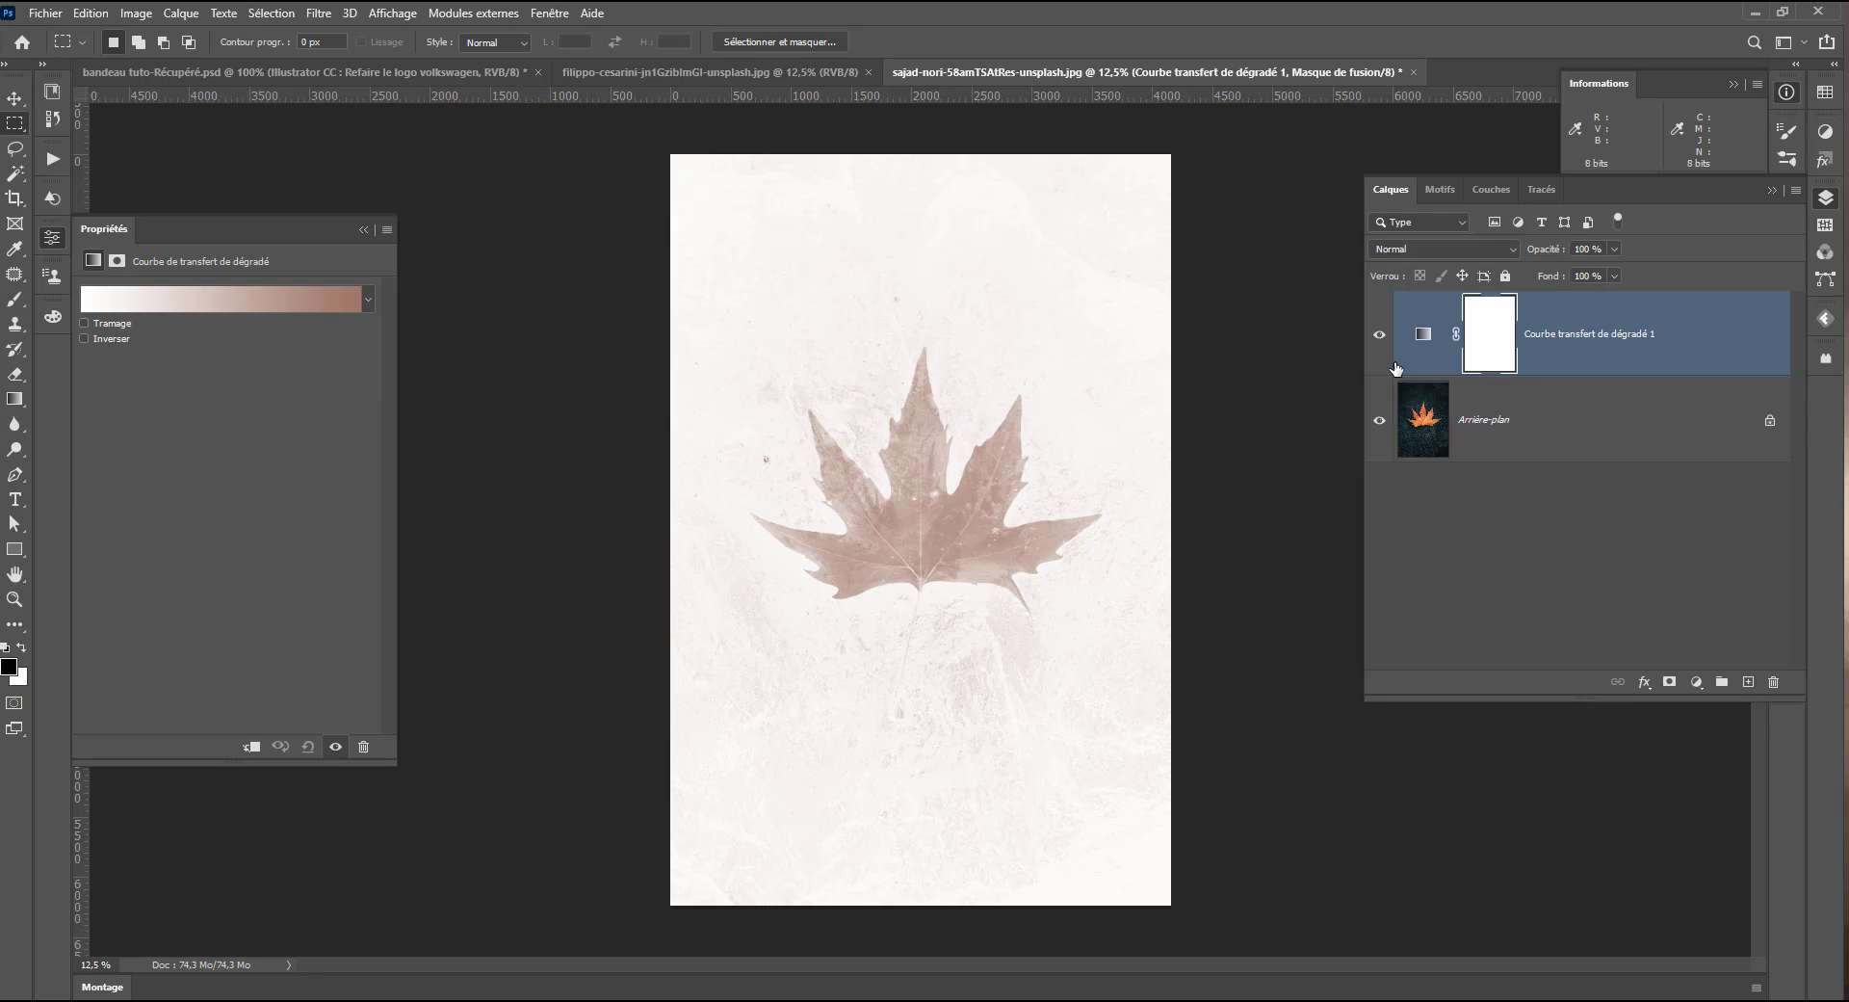
Try the gradient map's dithering option (Tramage) without keeping it, and reverse the gradient with Inverser
click(114, 324)
click(114, 324)
click(113, 338)
click(114, 338)
click(114, 338)
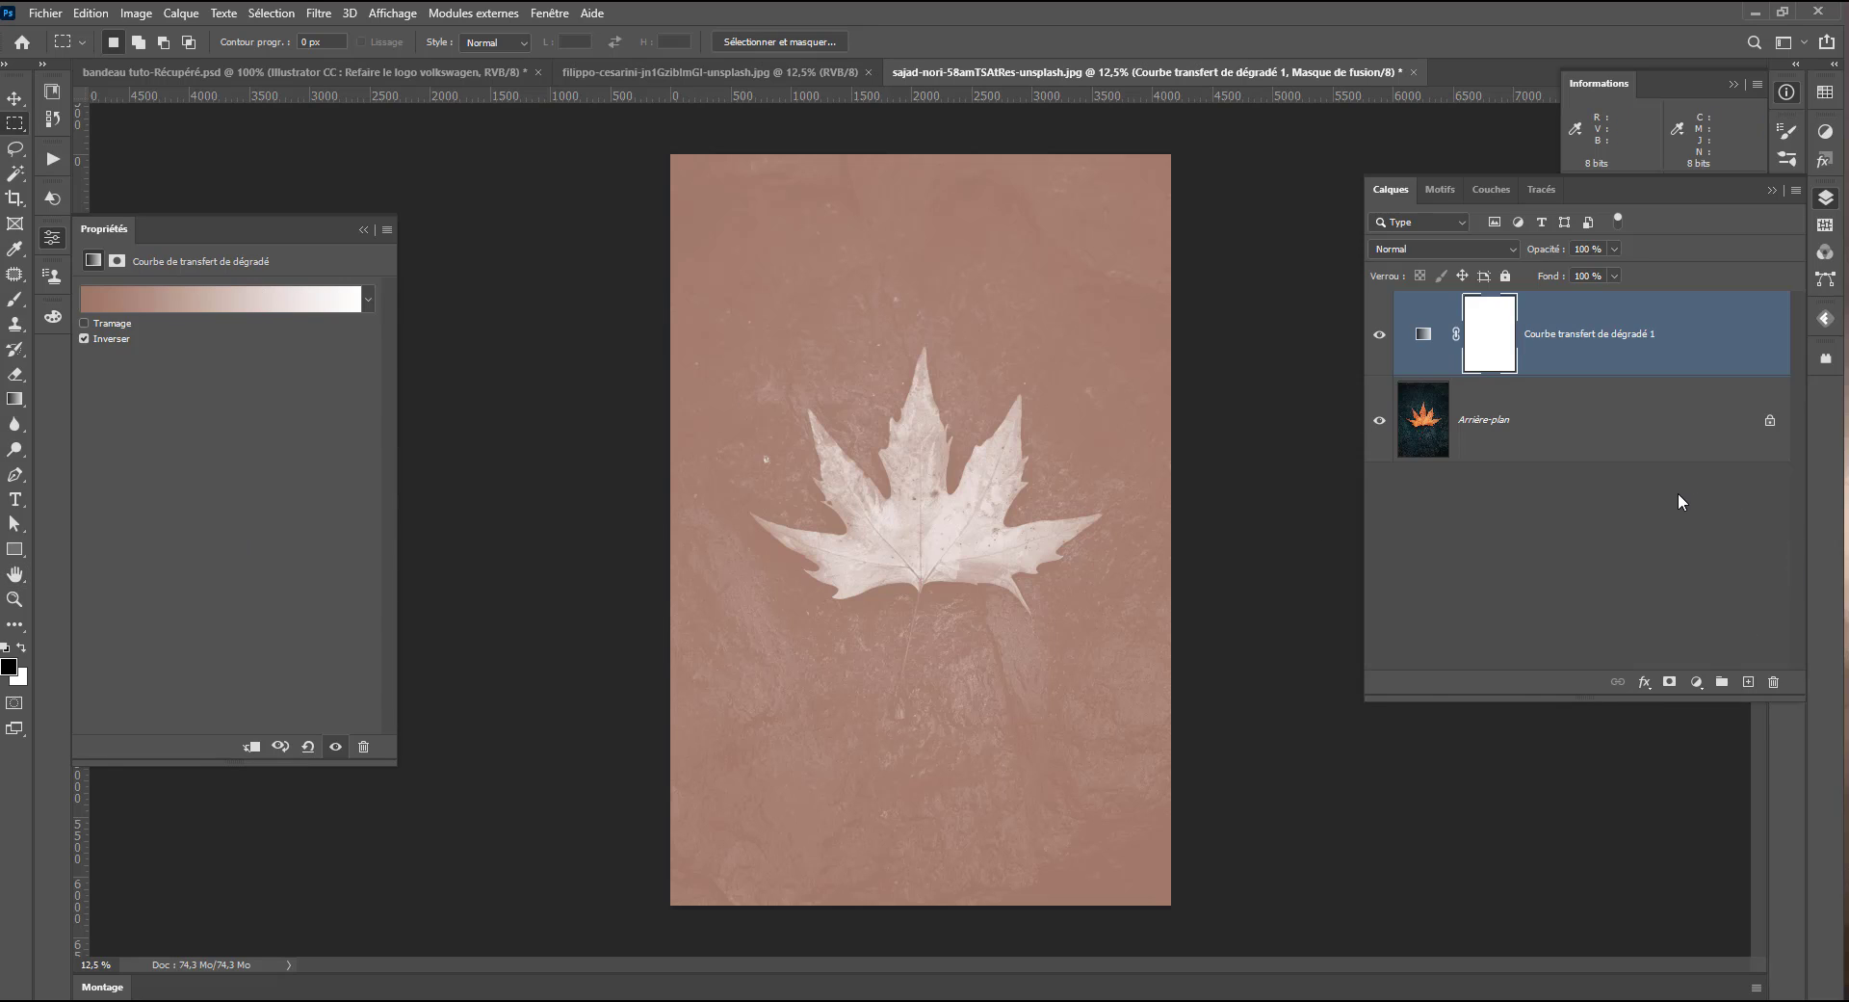
Try the Produit blend mode on the gradient map layer and compare the image with the layer hidden and shown
click(1483, 249)
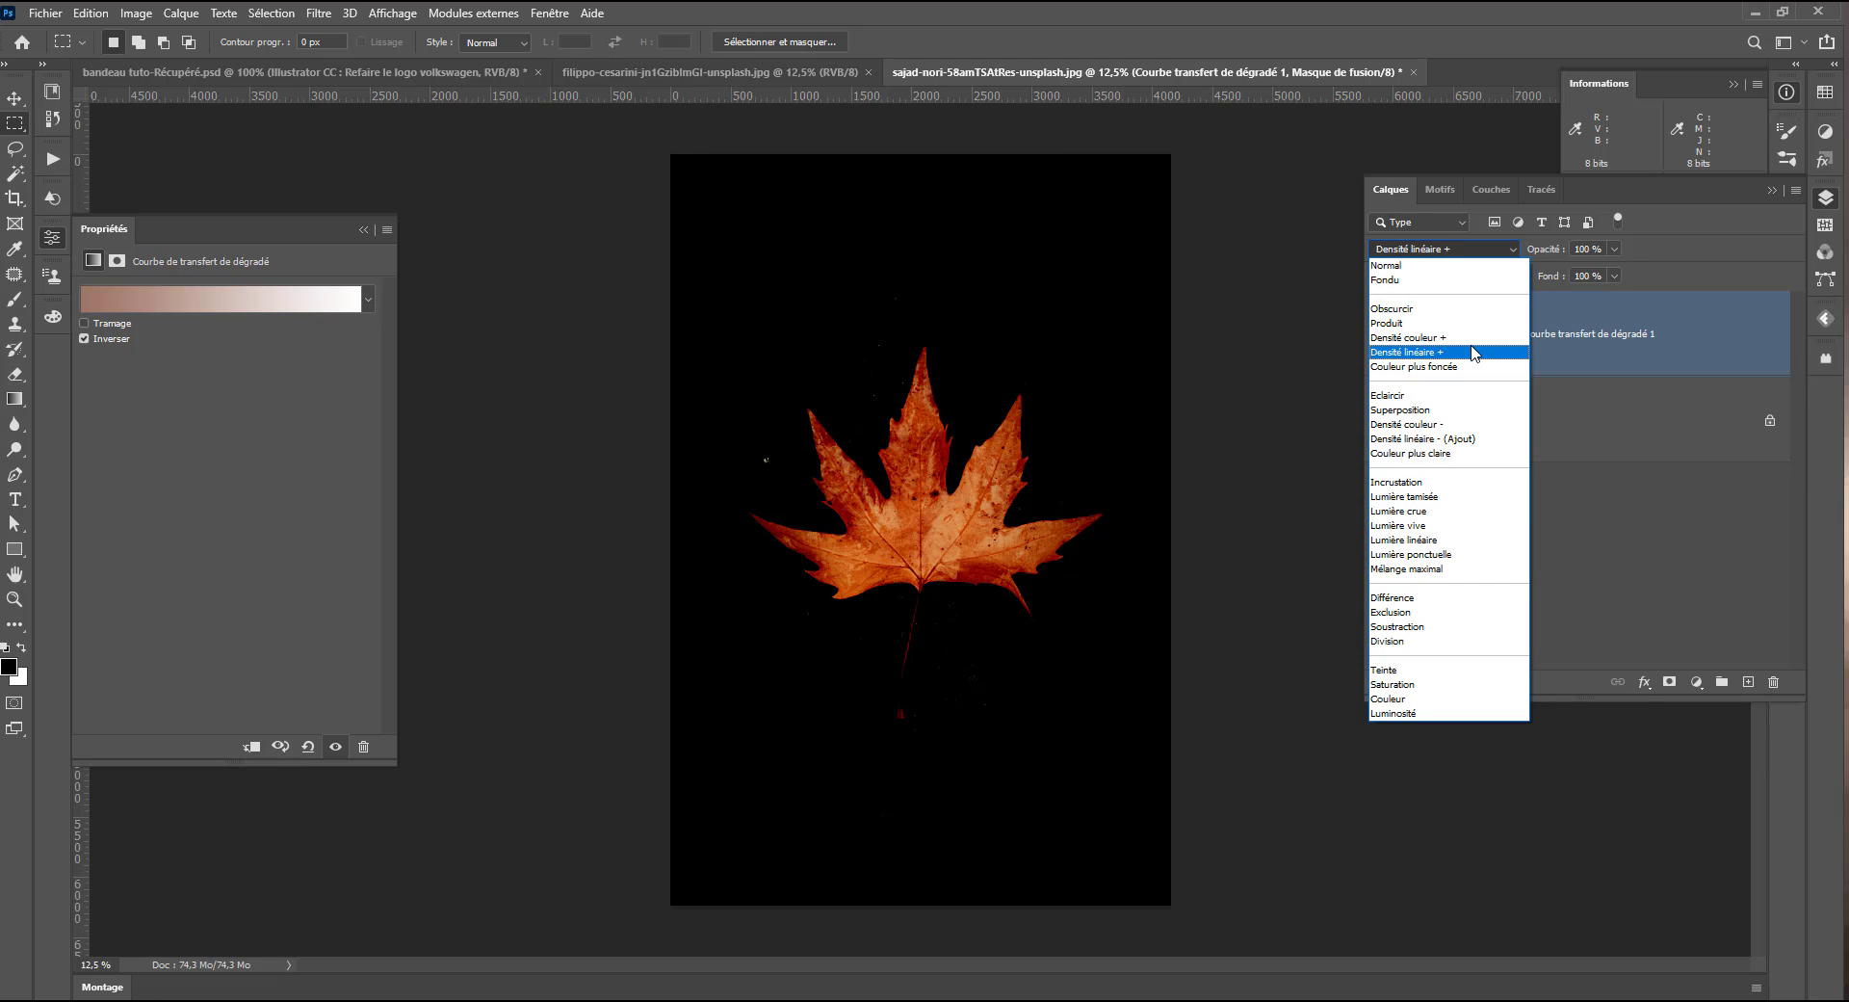
click(1480, 323)
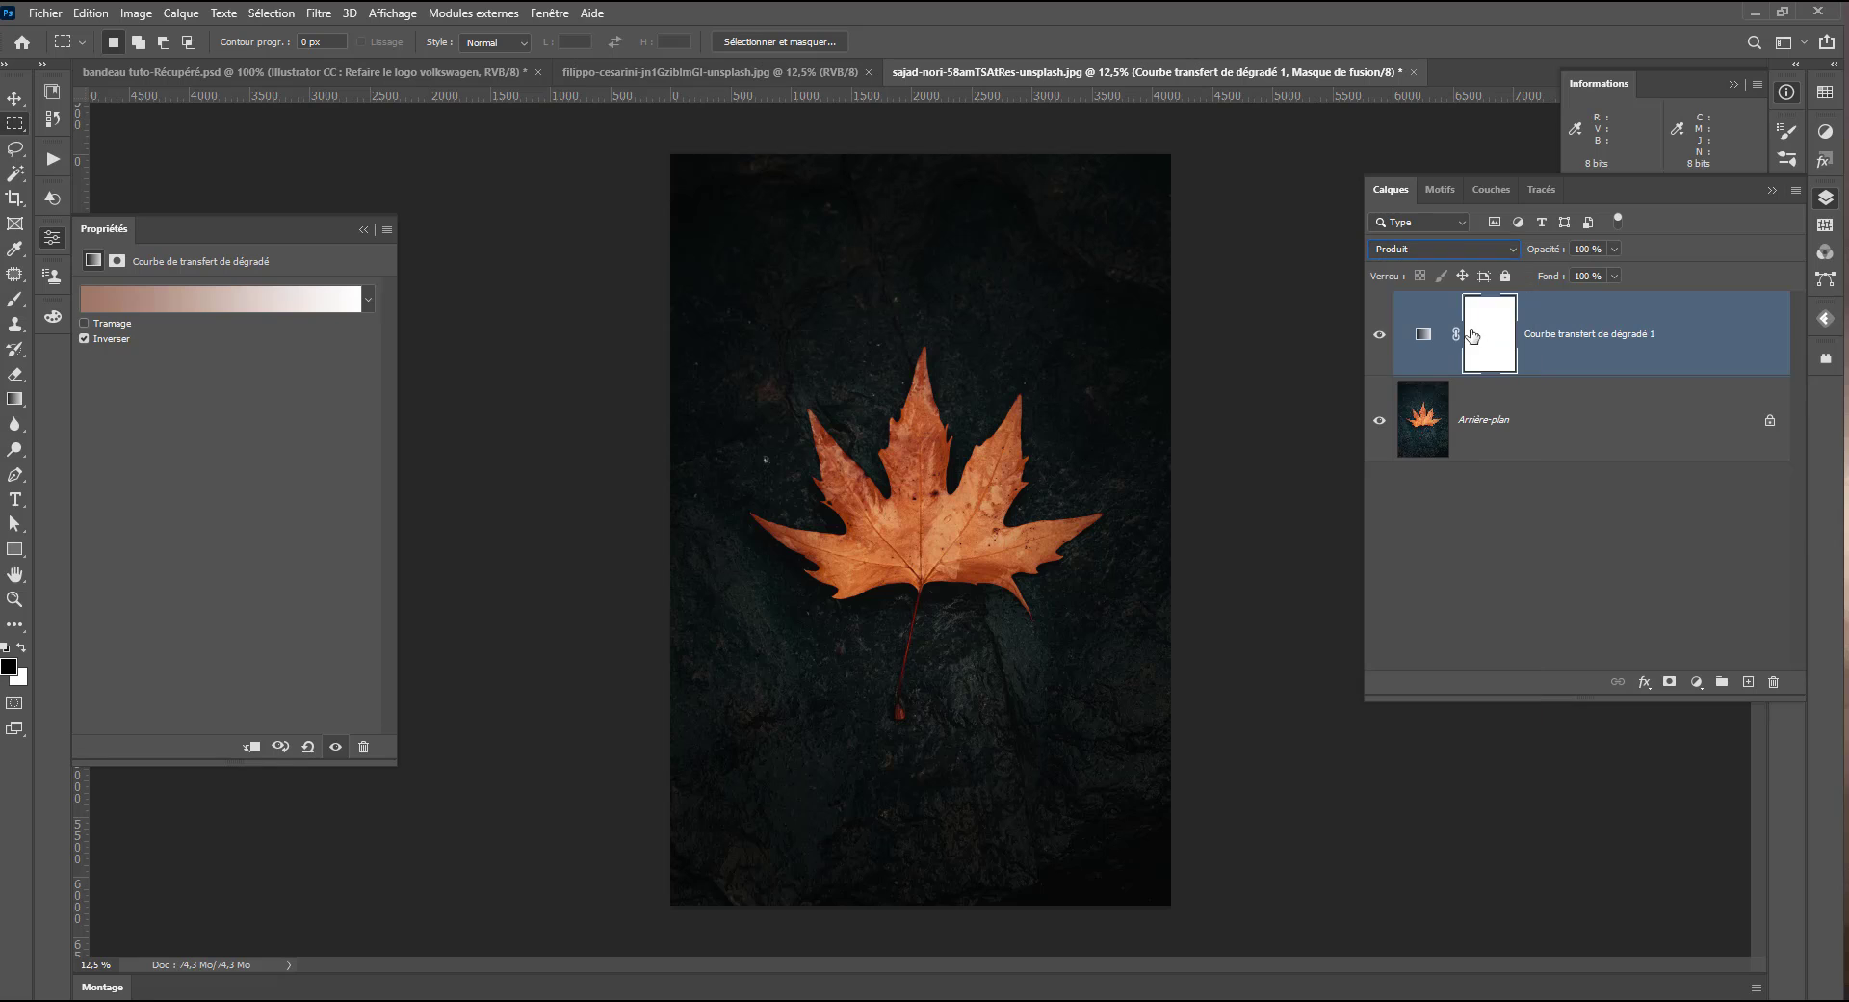
click(1380, 334)
click(1383, 336)
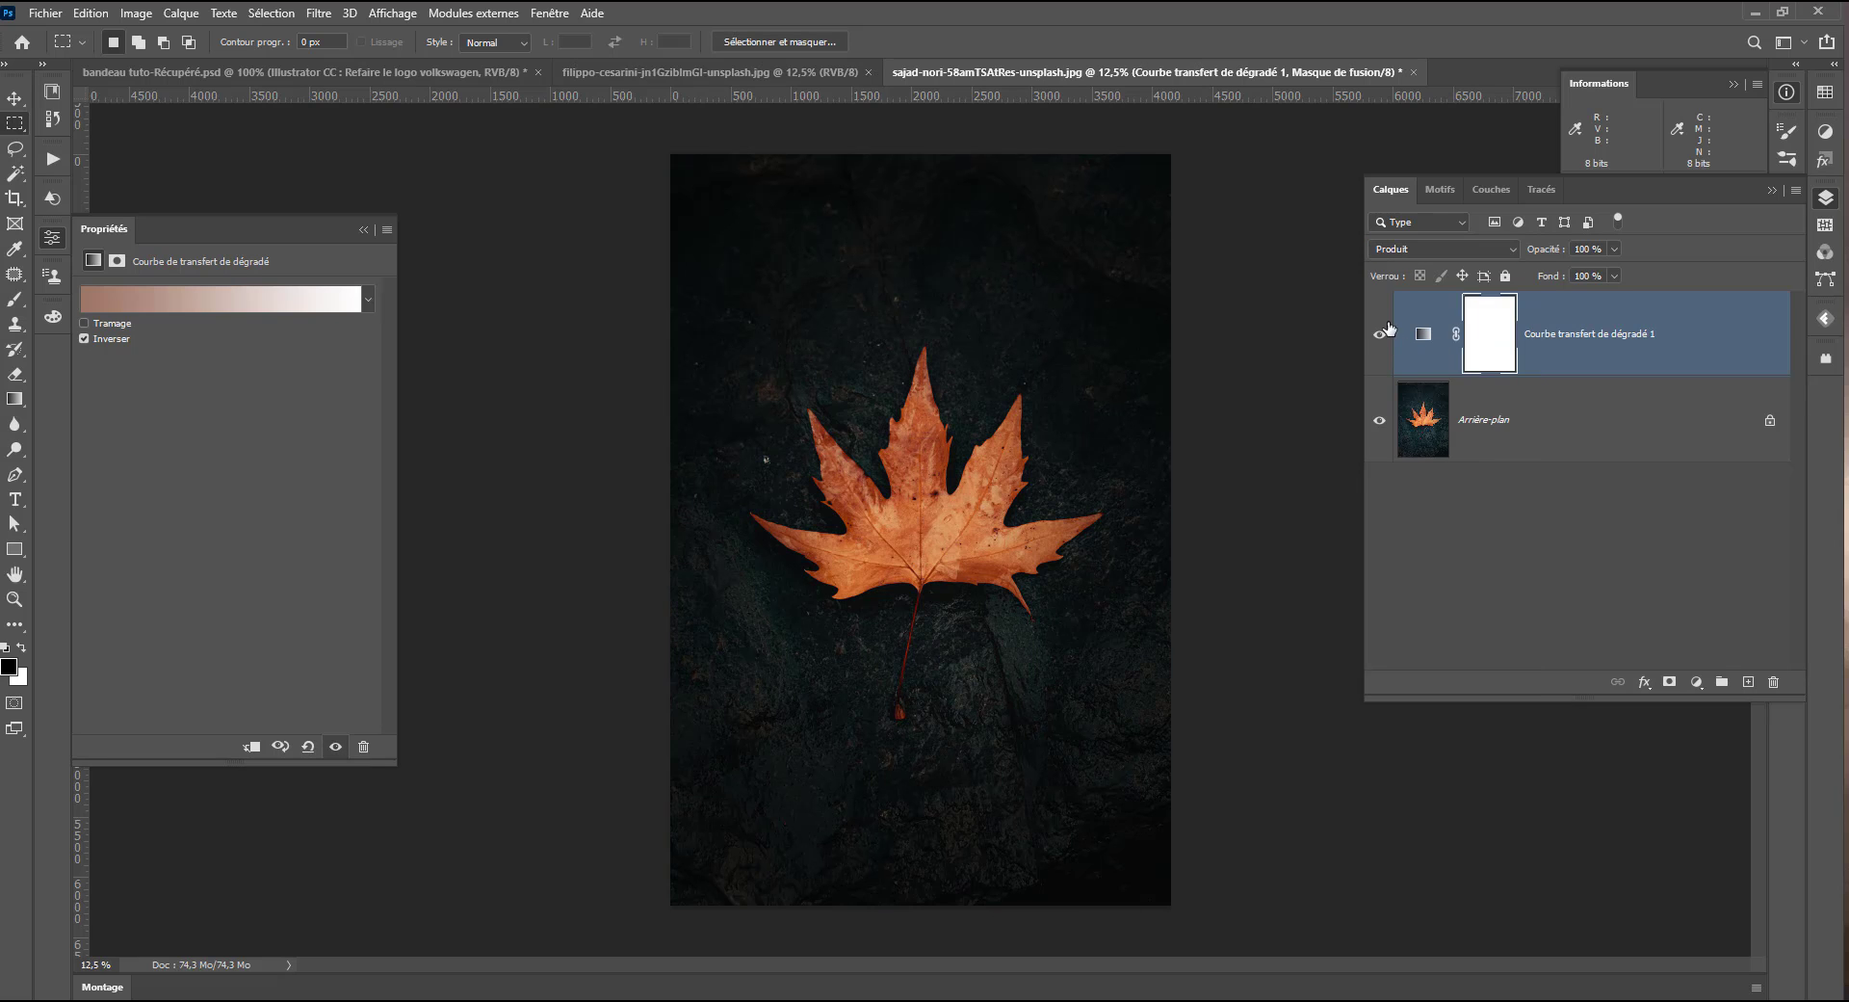
Try the Couleur plus claire blend mode on the gradient map layer, toggling its visibility to compare
click(1441, 249)
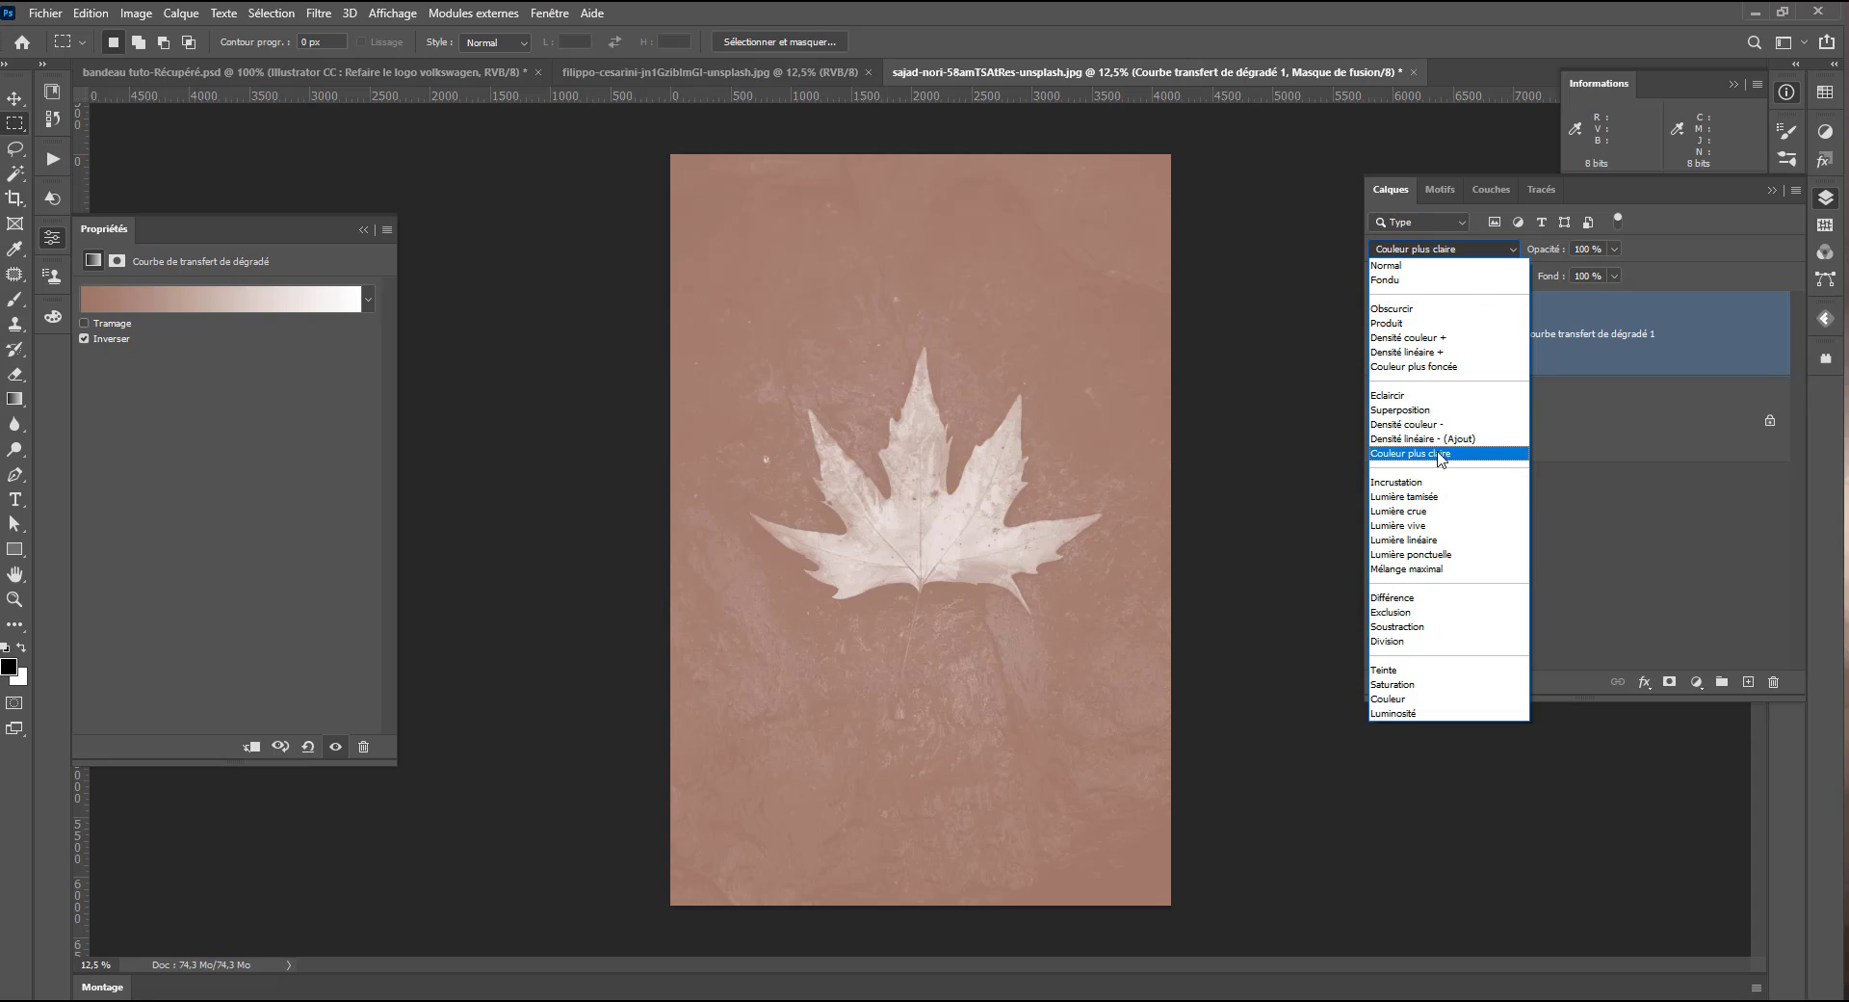
click(1424, 453)
click(1380, 336)
click(1380, 336)
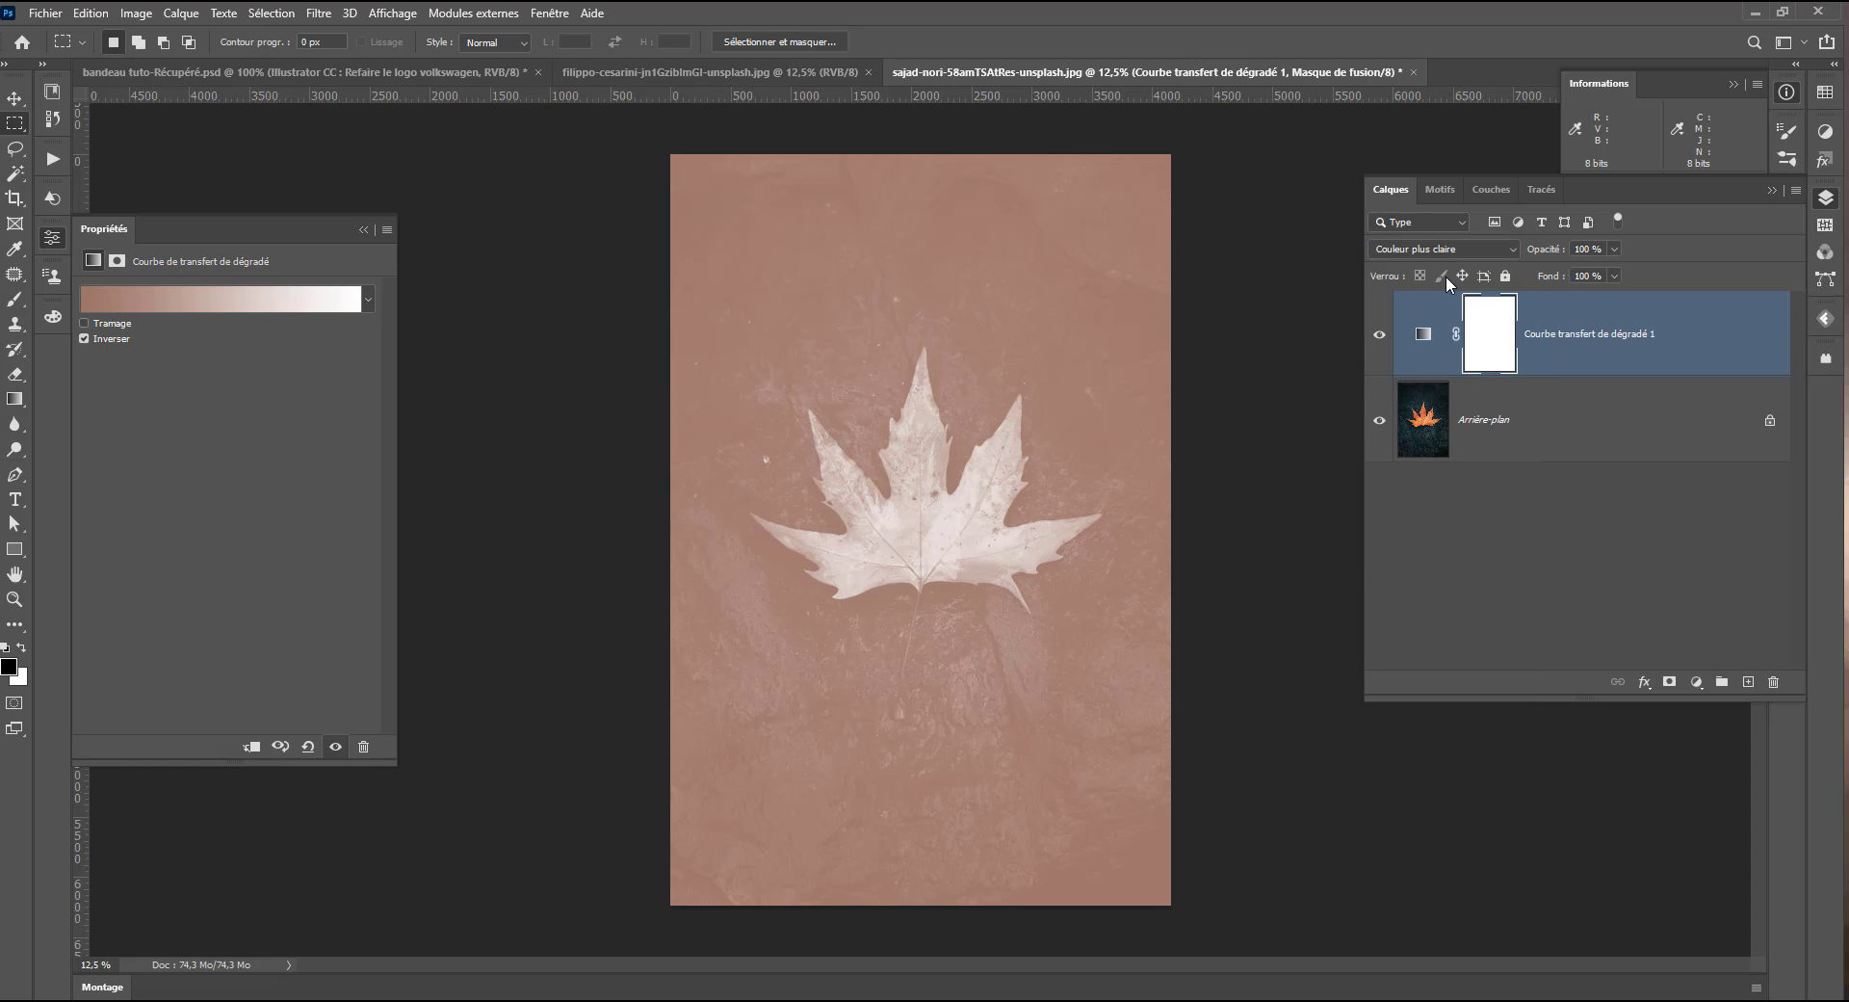
Try the Luminosité blend mode on the gradient map layer, compare with it hidden, and restore Normal
click(1442, 249)
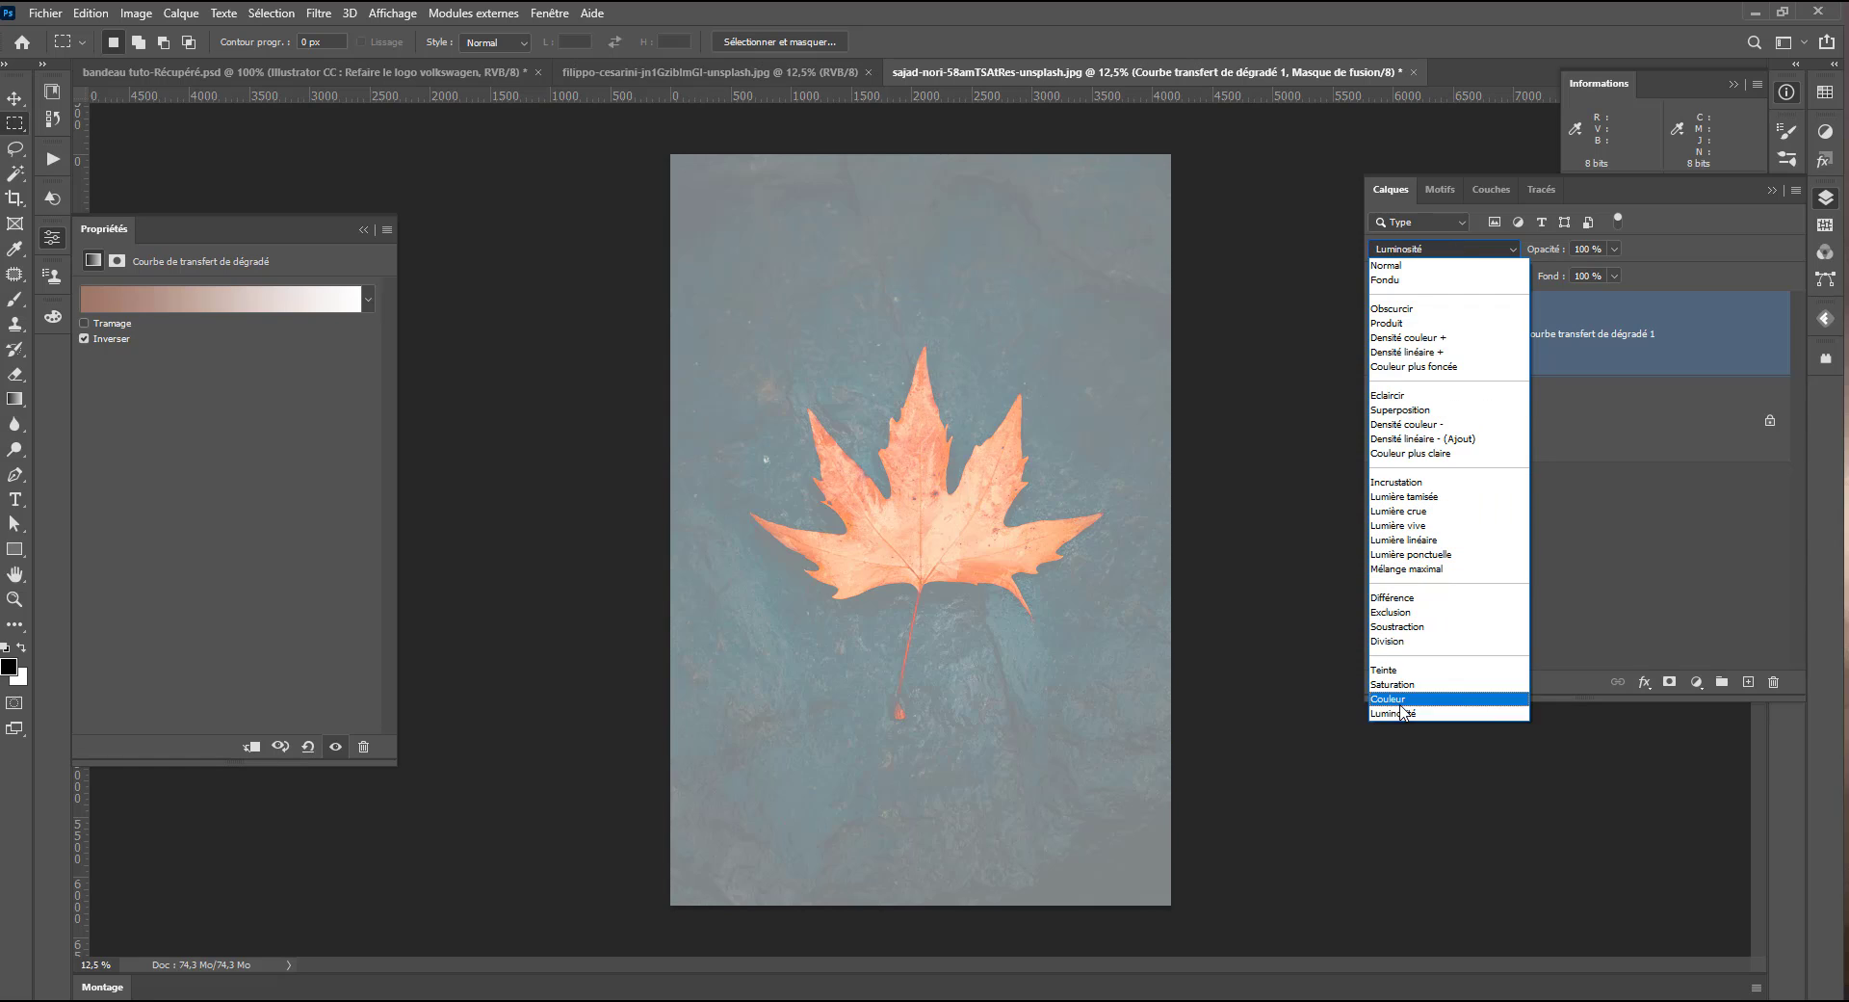
click(1399, 714)
click(1378, 335)
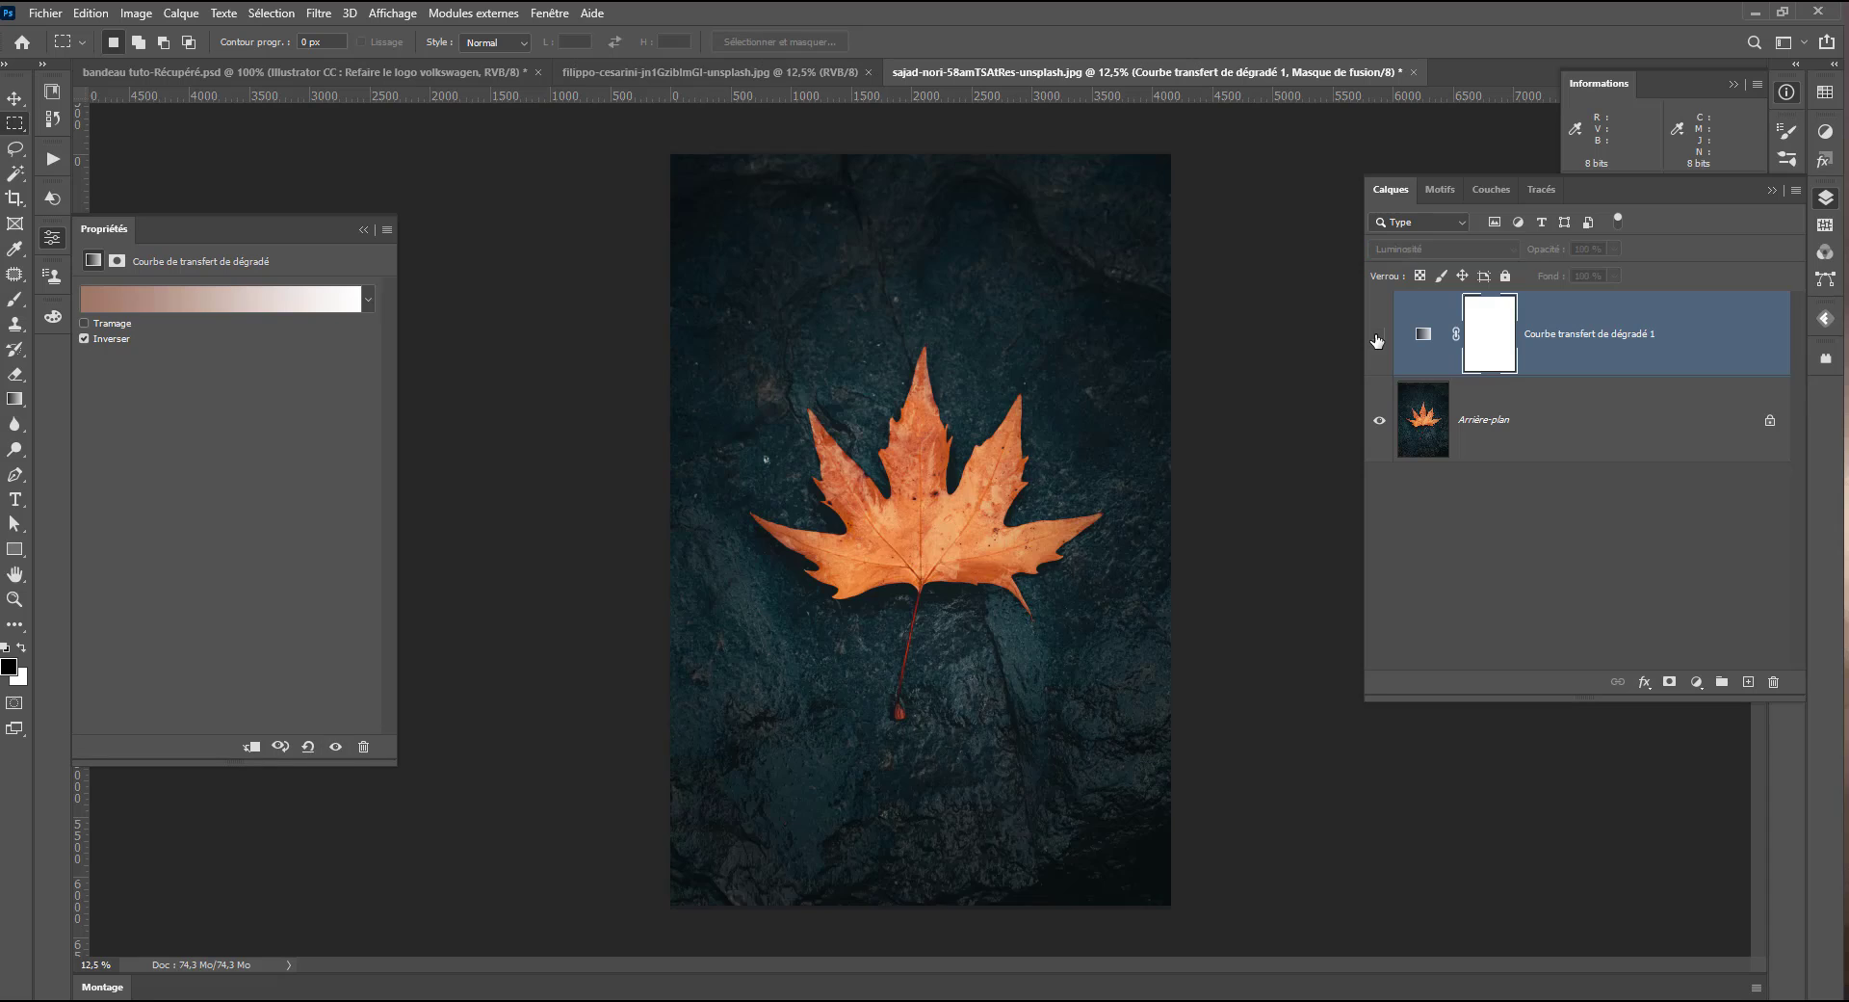
click(1378, 335)
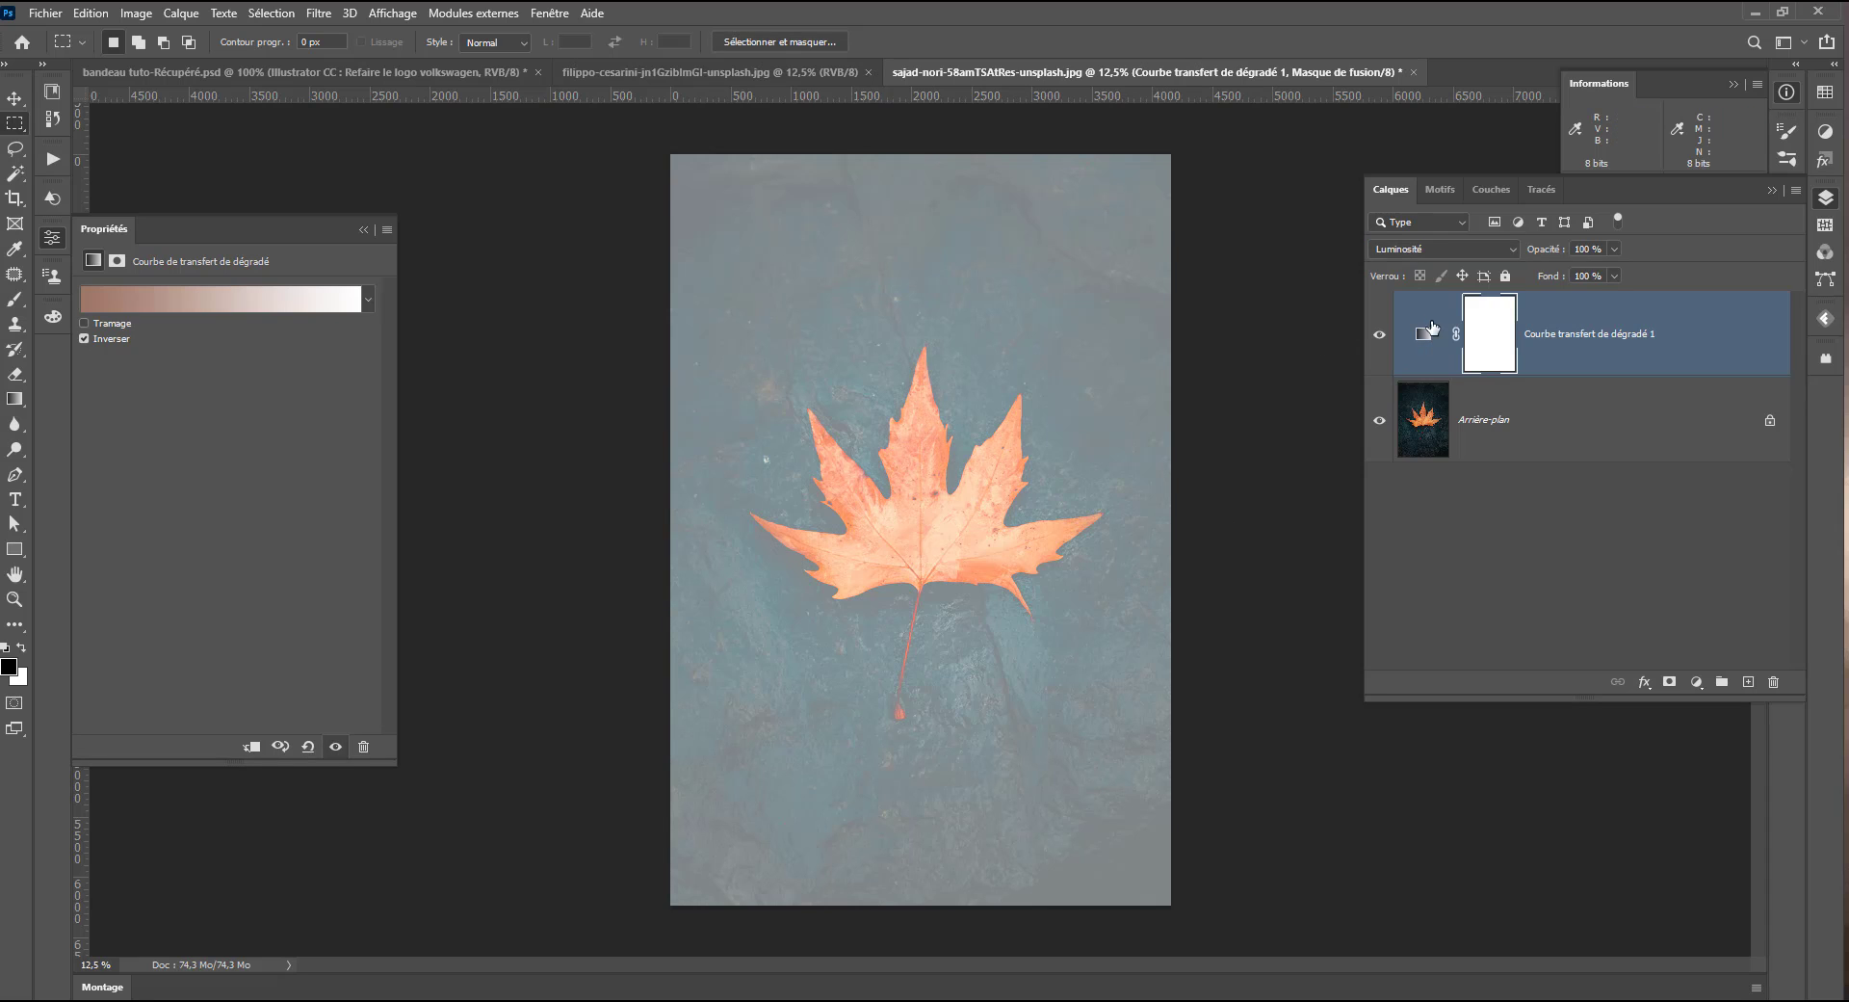
click(1379, 334)
click(1379, 334)
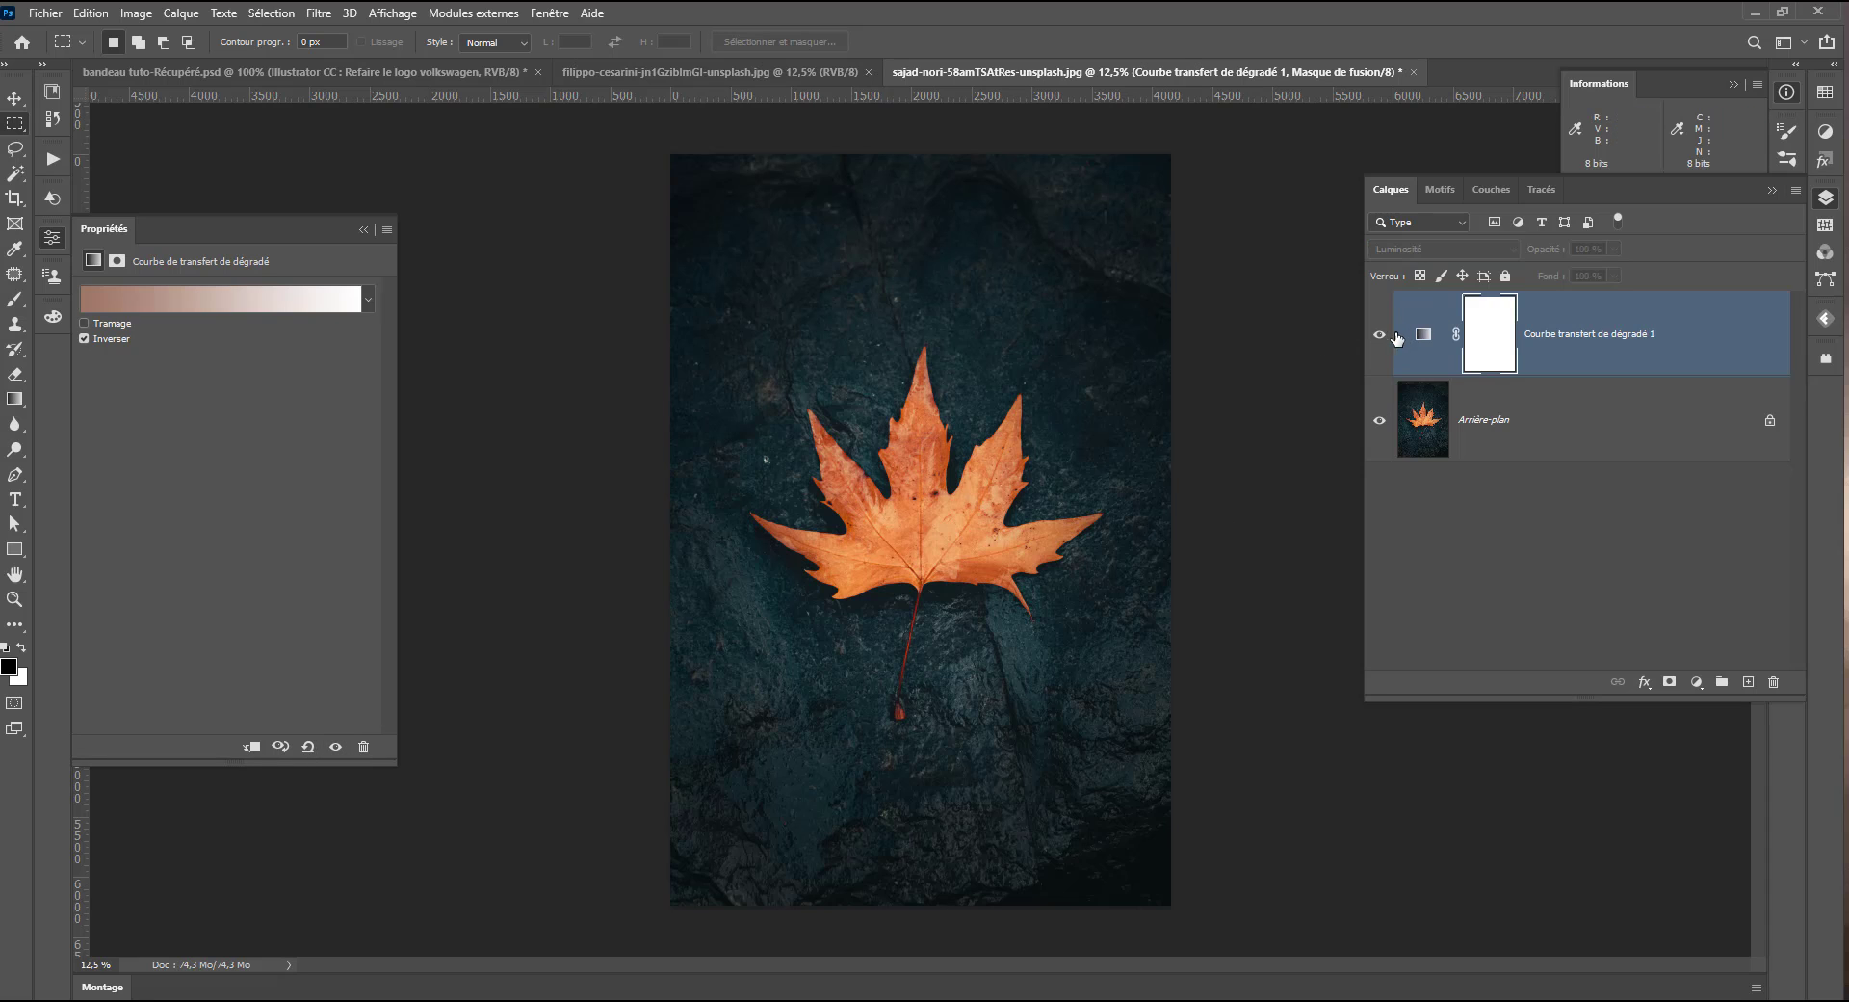
click(1426, 249)
click(1427, 267)
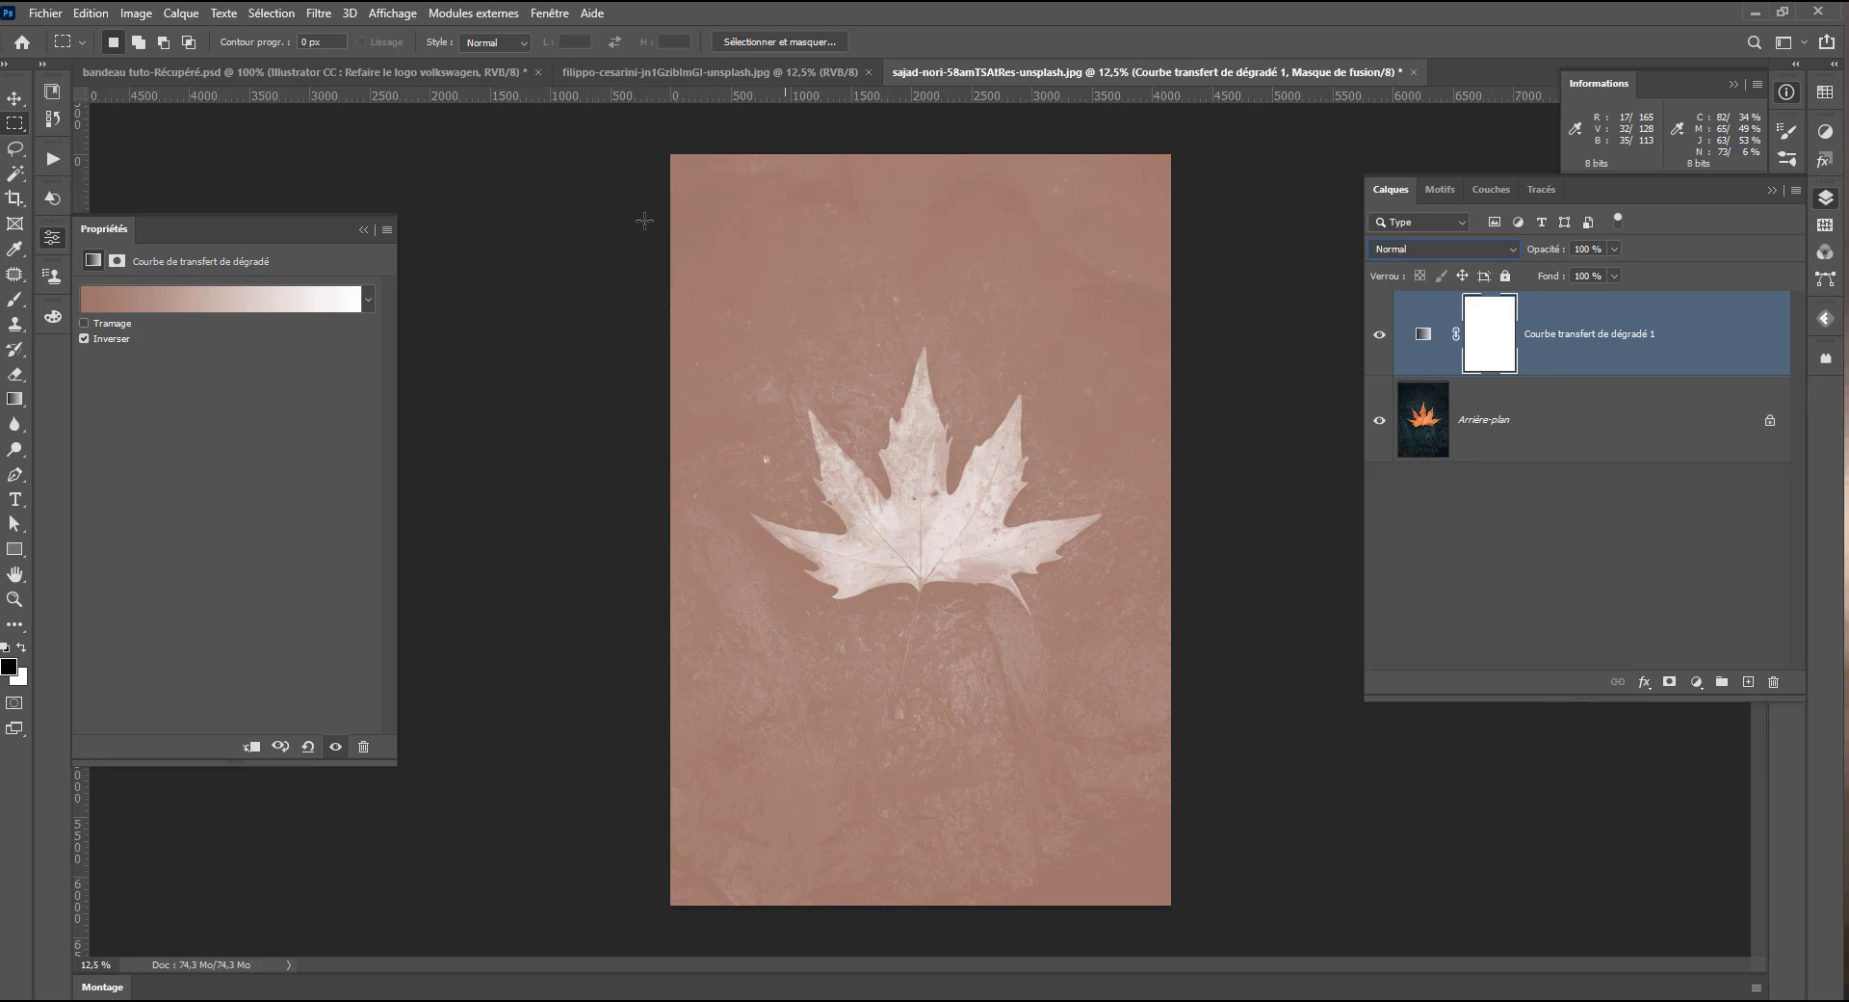
Open the gradient map's gradient for editing and examine the available gradient presets
click(223, 305)
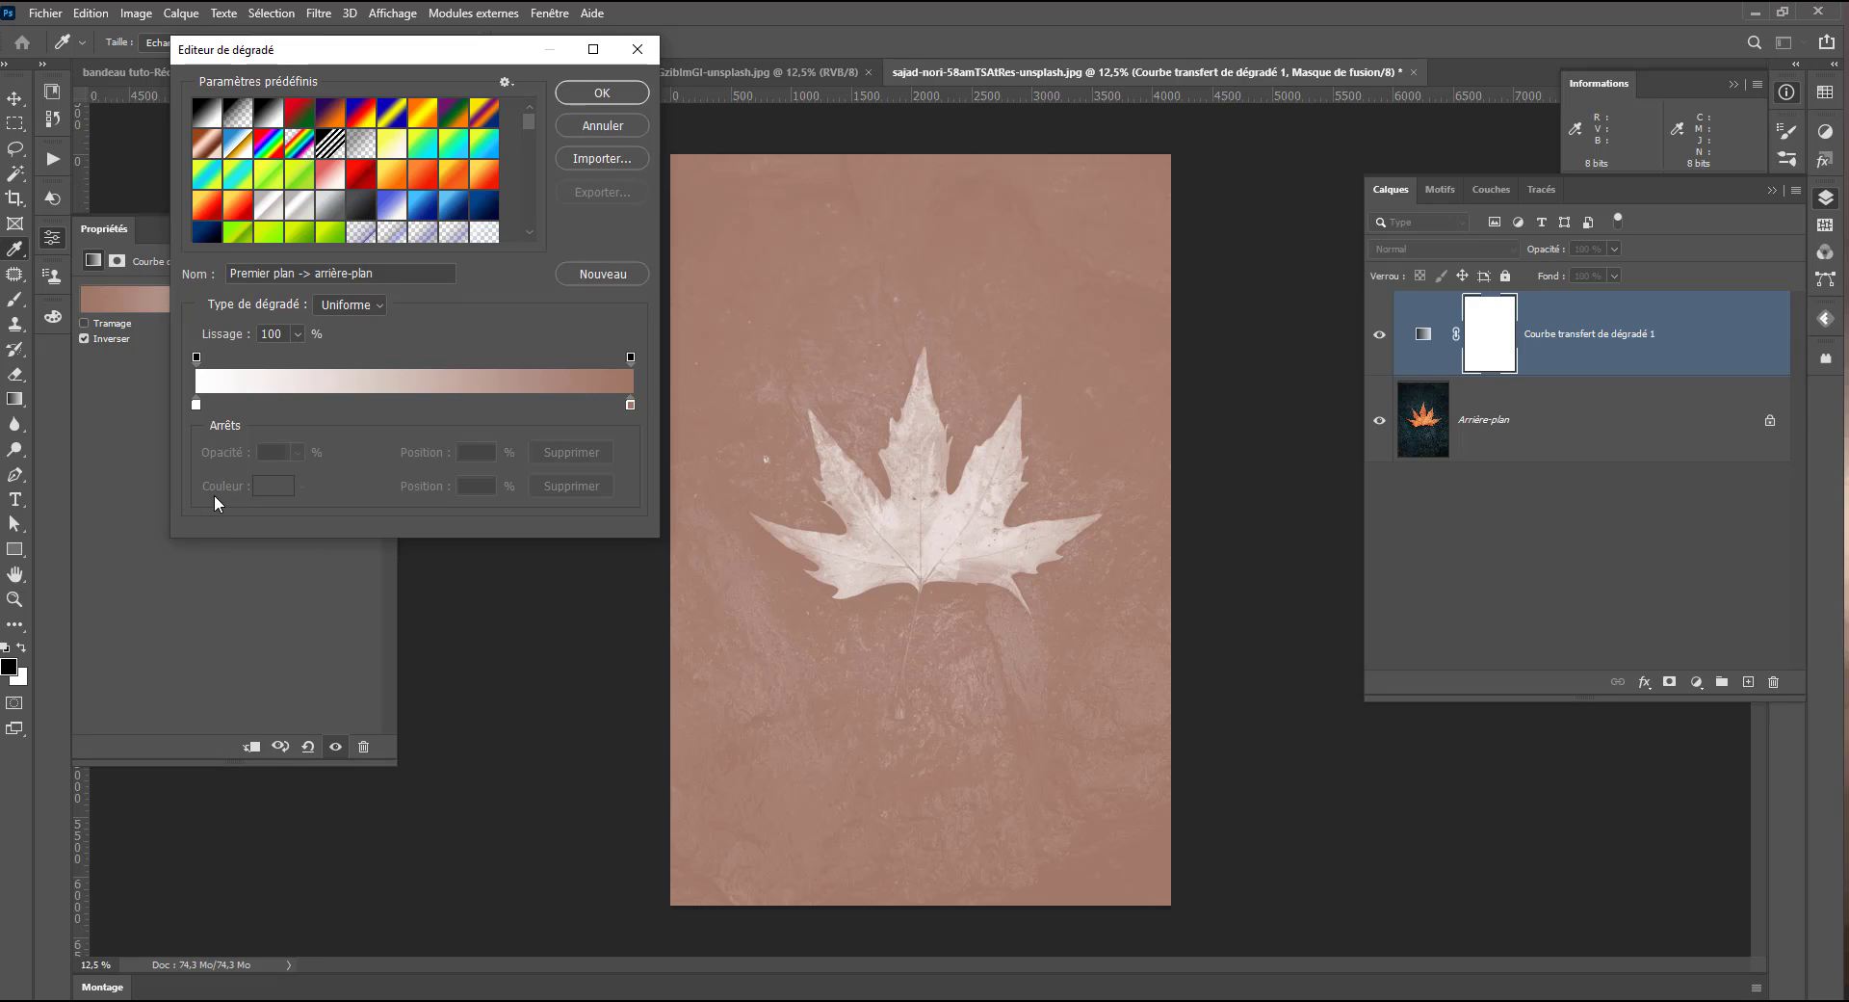
scroll(314, 174, down, 4)
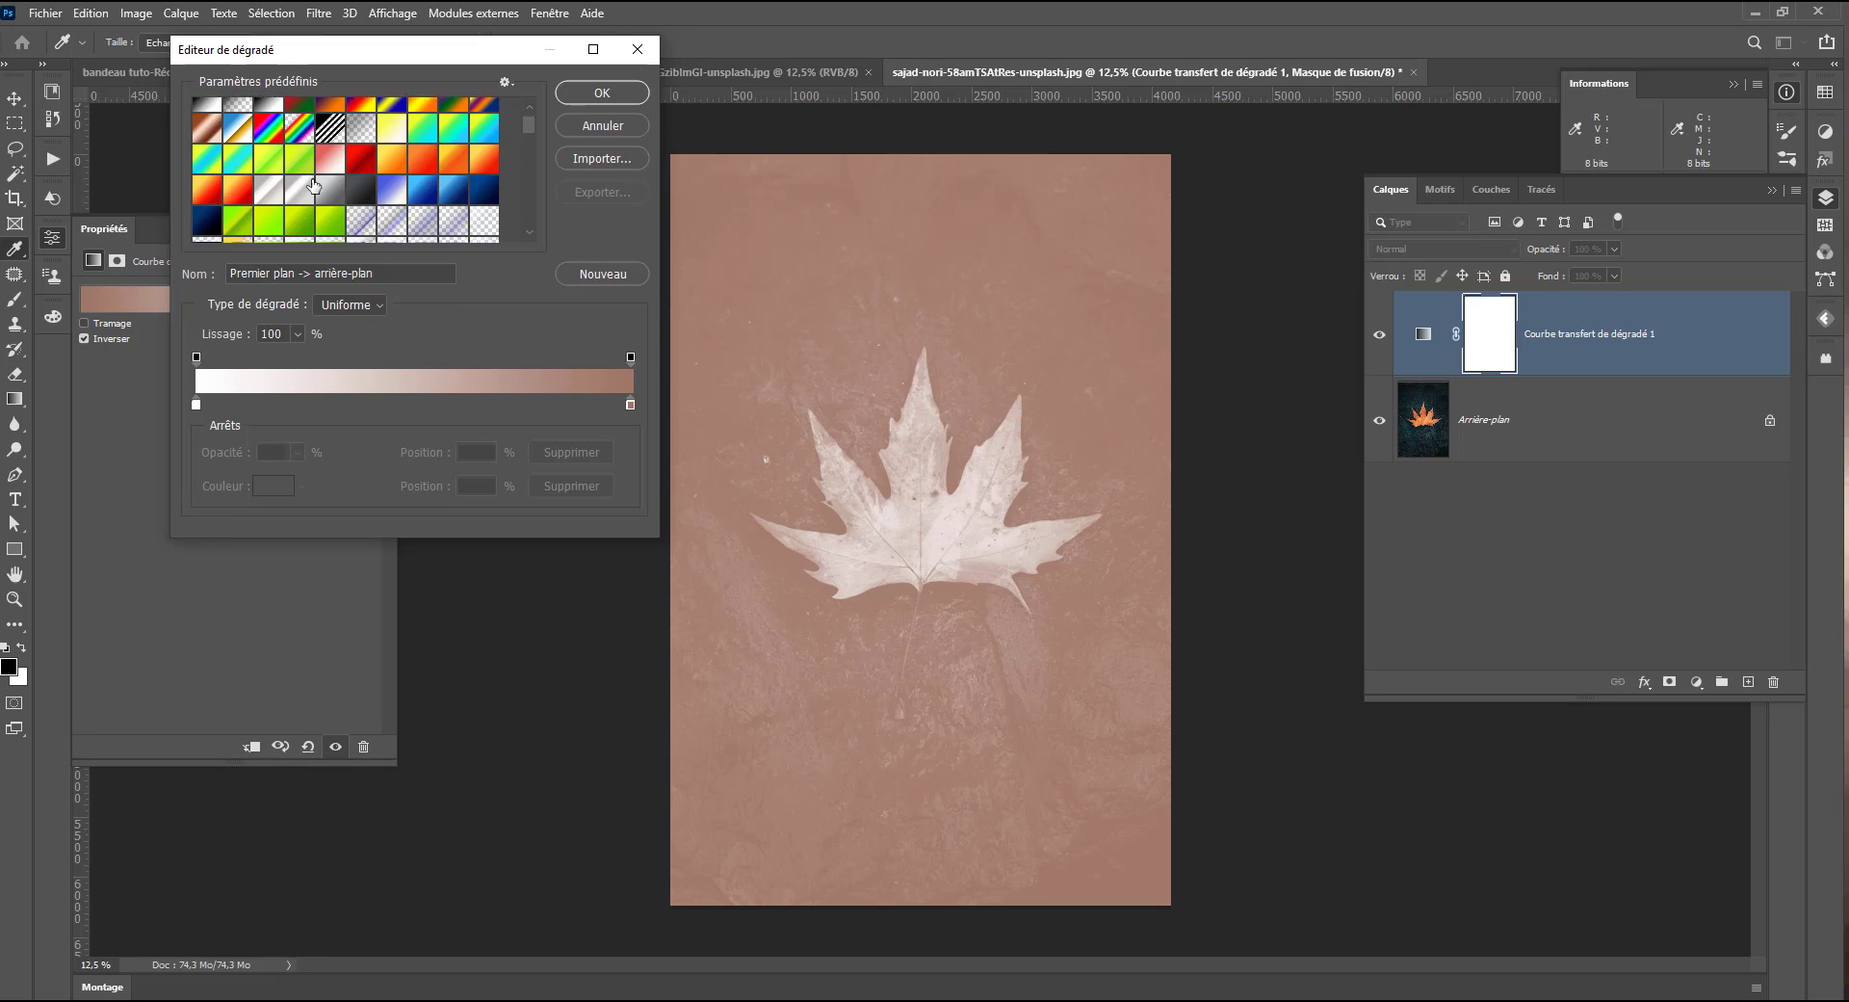
scroll(314, 174, down, 6)
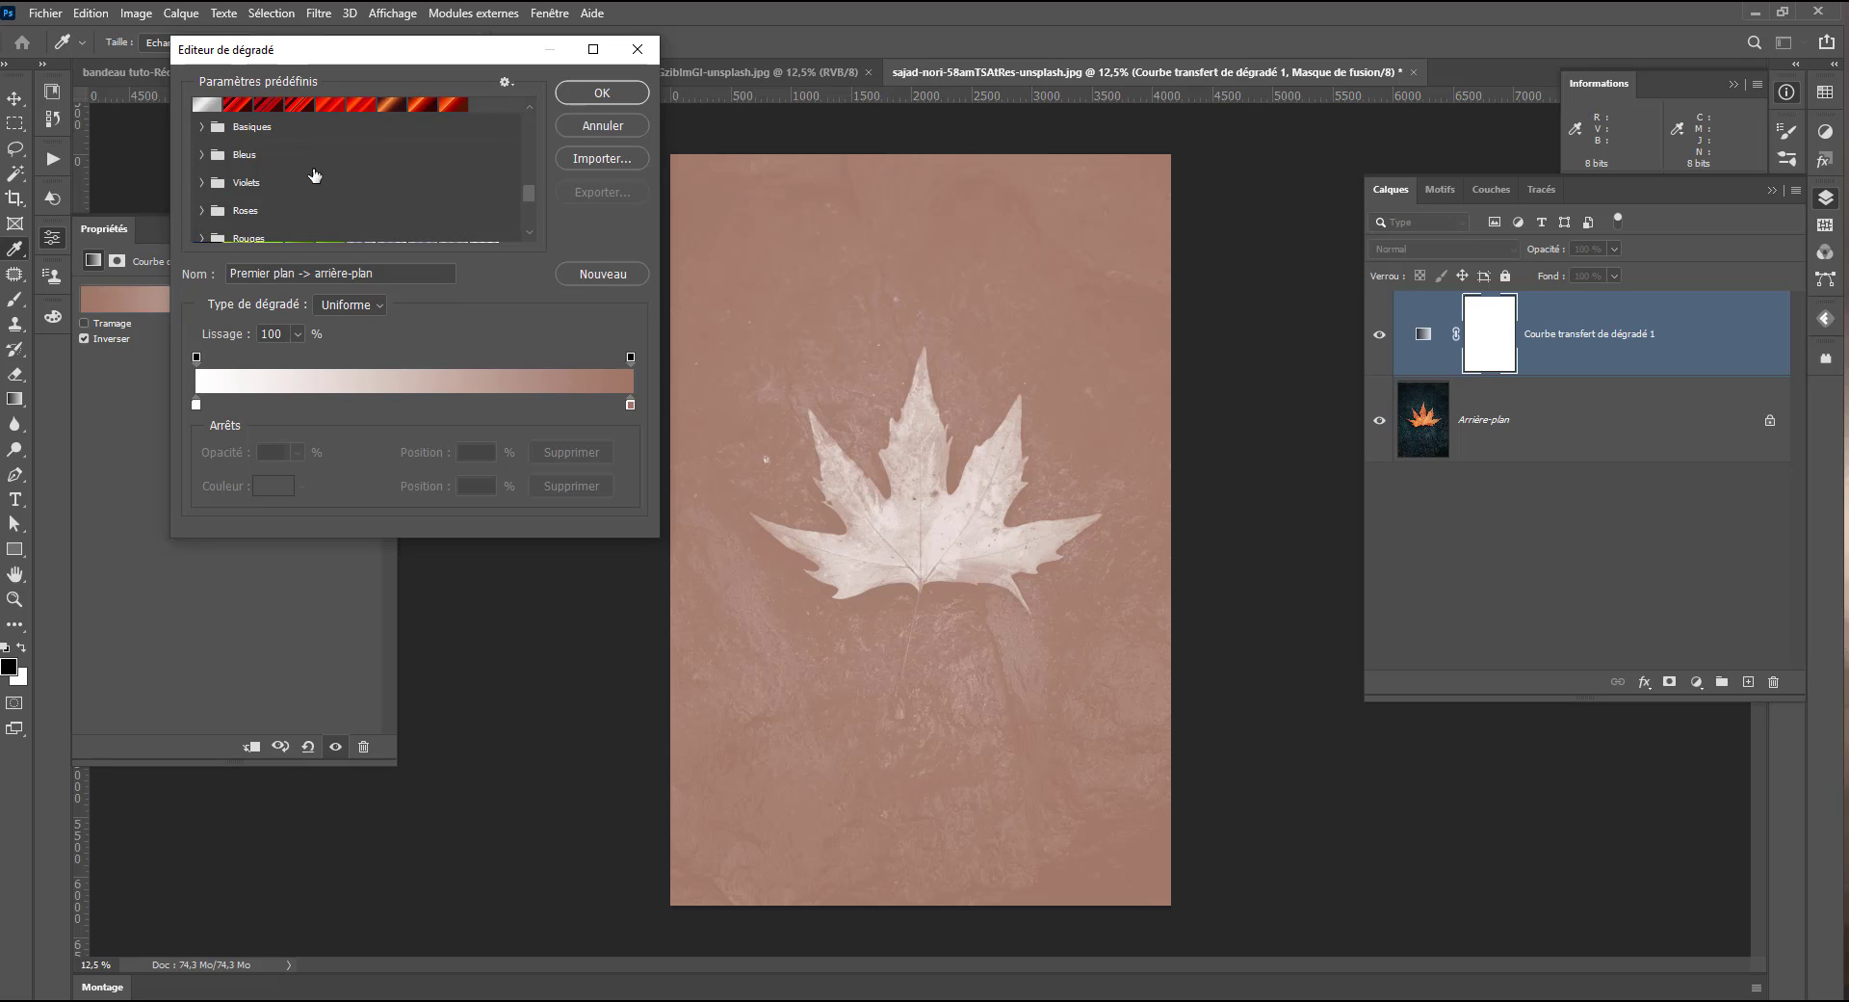
scroll(314, 174, up, 6)
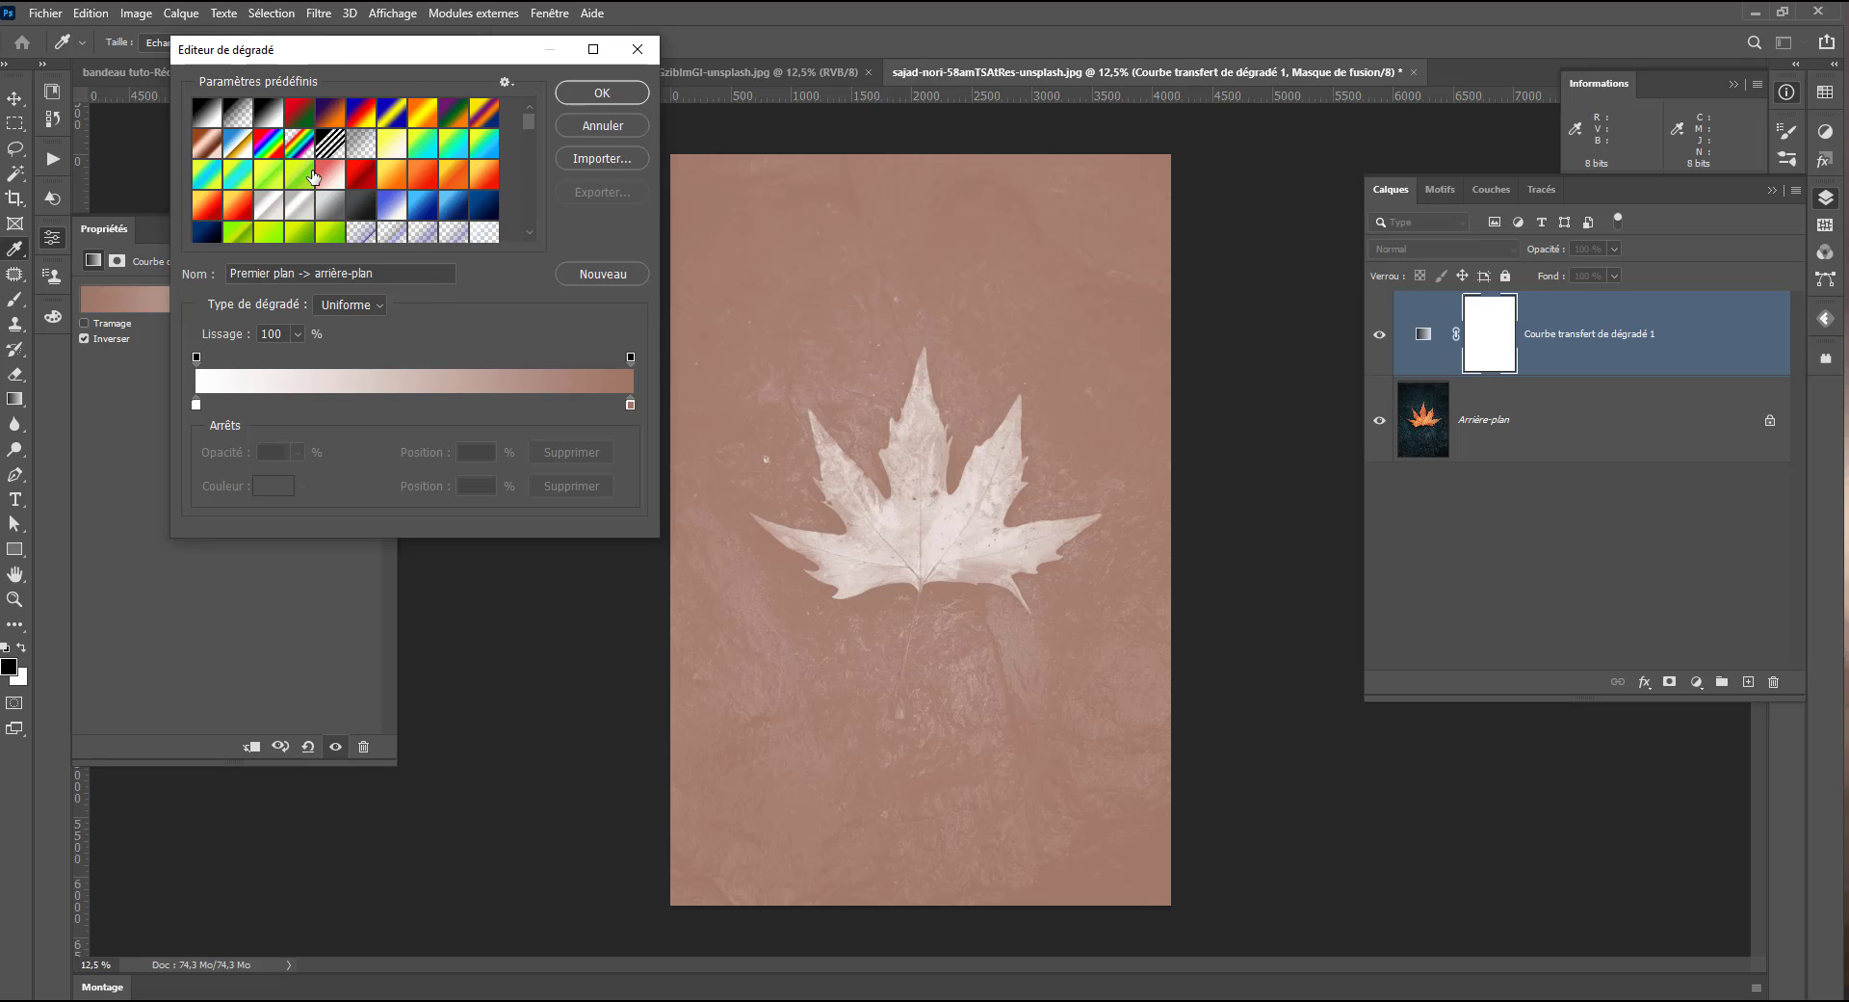
scroll(286, 177, down, 3)
scroll(286, 176, up, 3)
scroll(289, 174, down, 6)
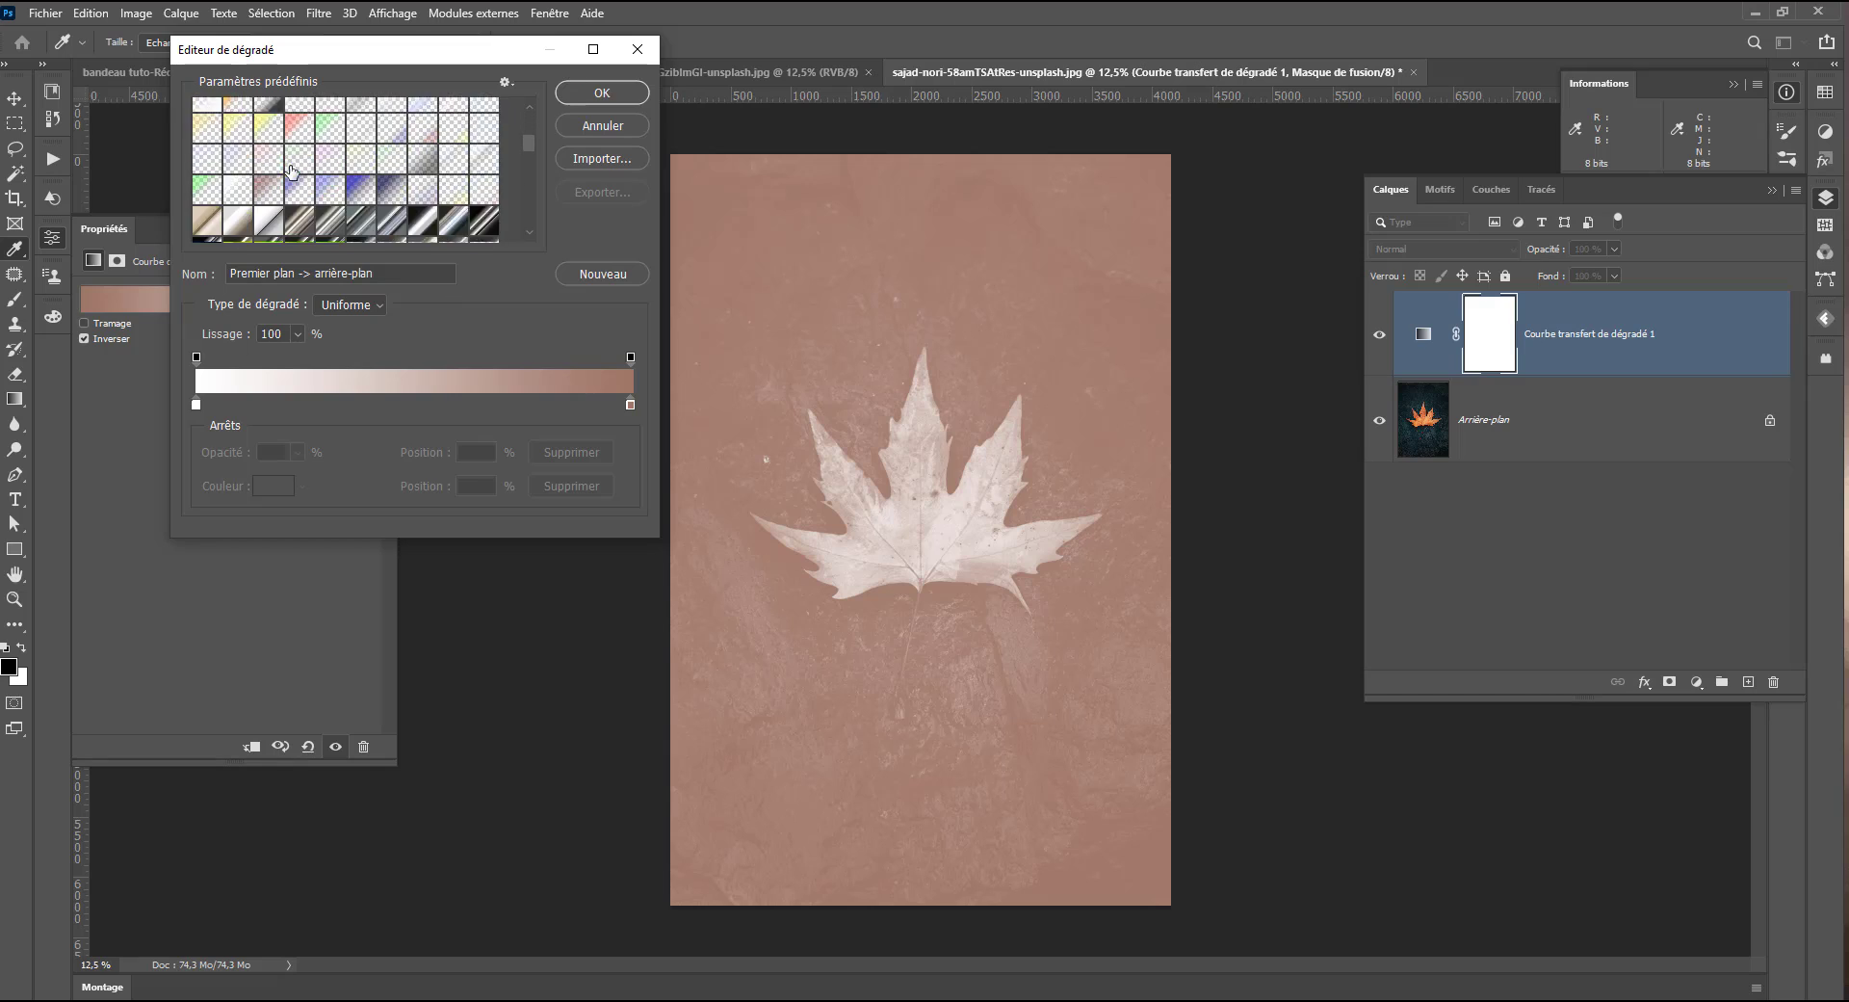
scroll(292, 172, down, 5)
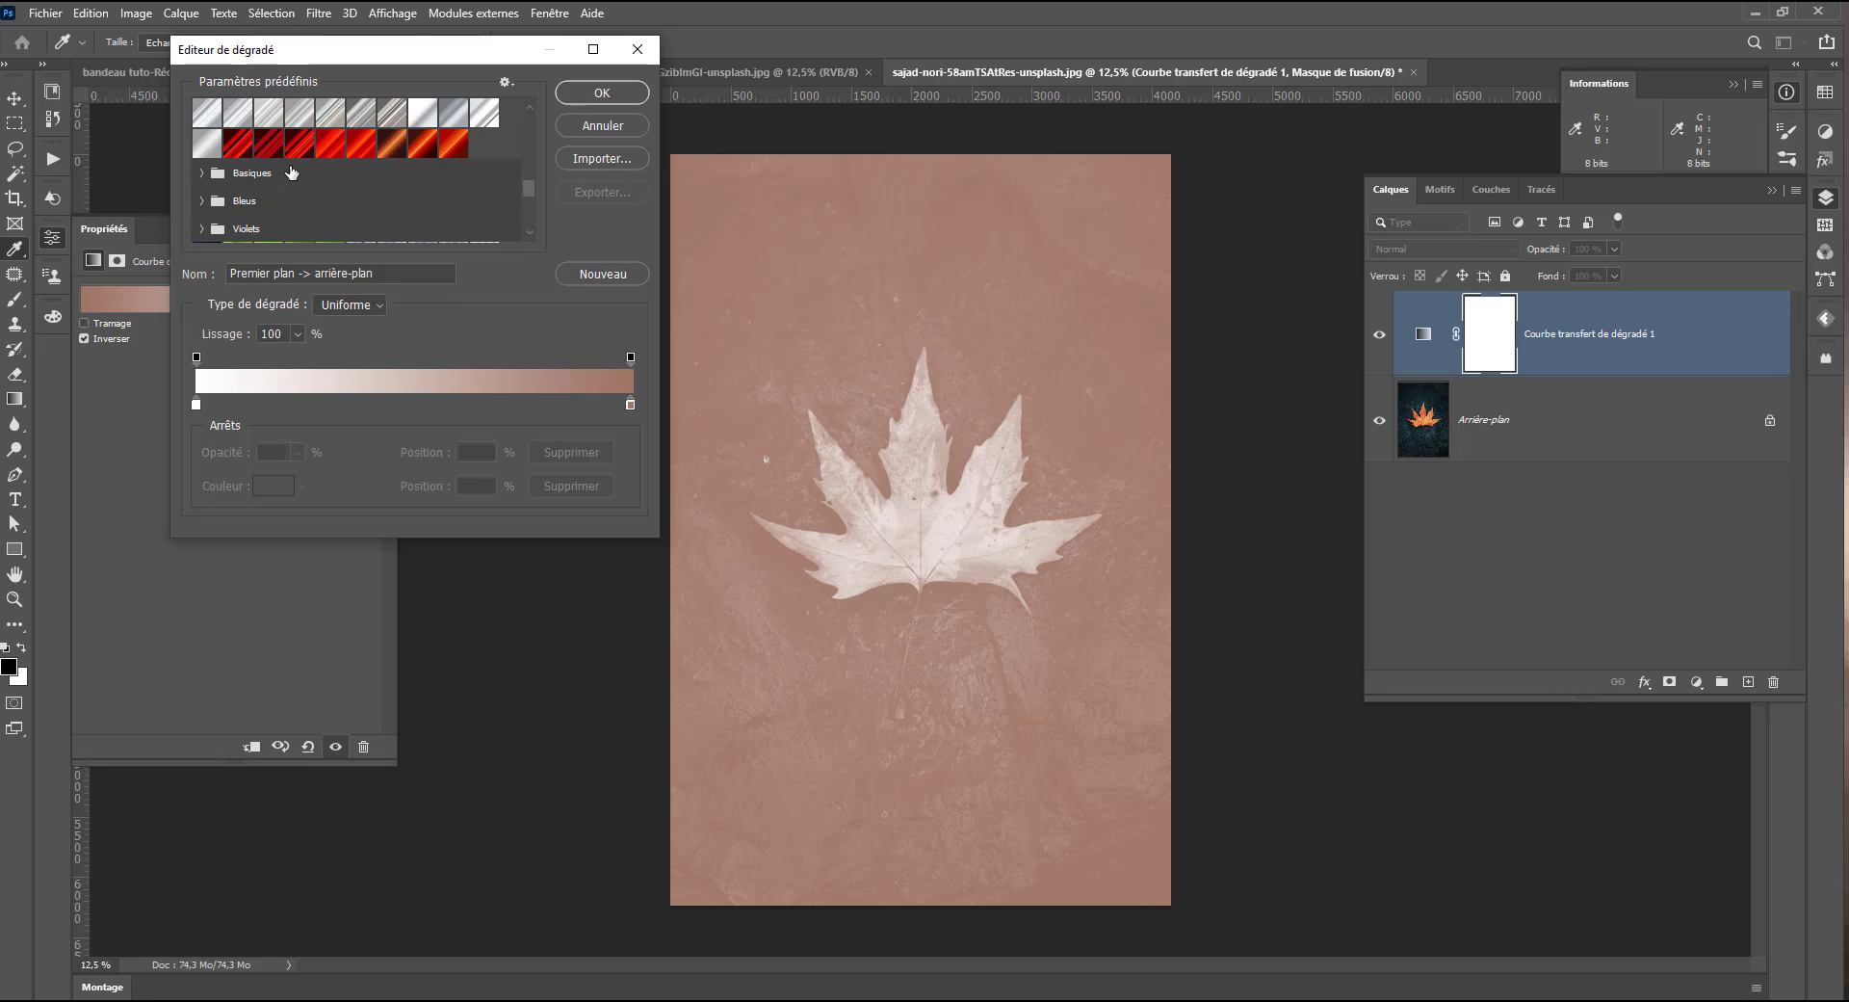
Try gradient presets from the Bleus group on the gradient map, including Bleu_17, Bleu_15 and Bleu_14
click(203, 181)
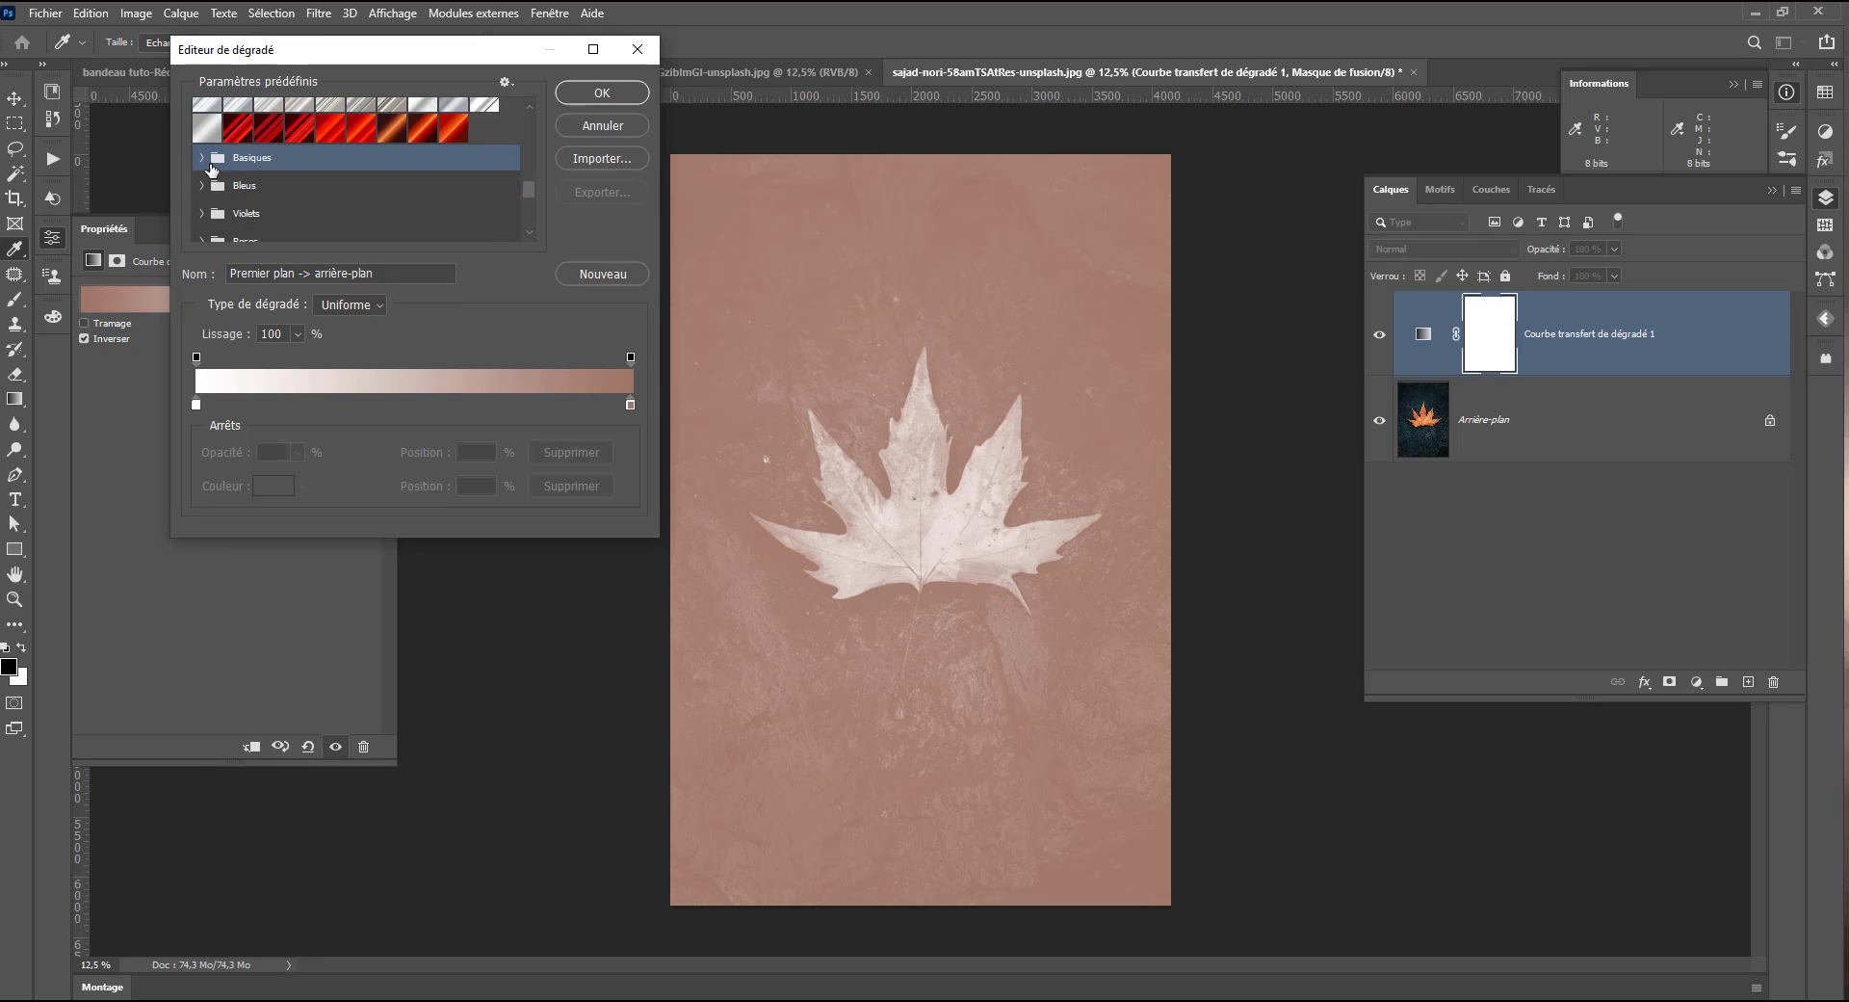
click(212, 169)
click(202, 161)
click(201, 183)
scroll(227, 209, down, 2)
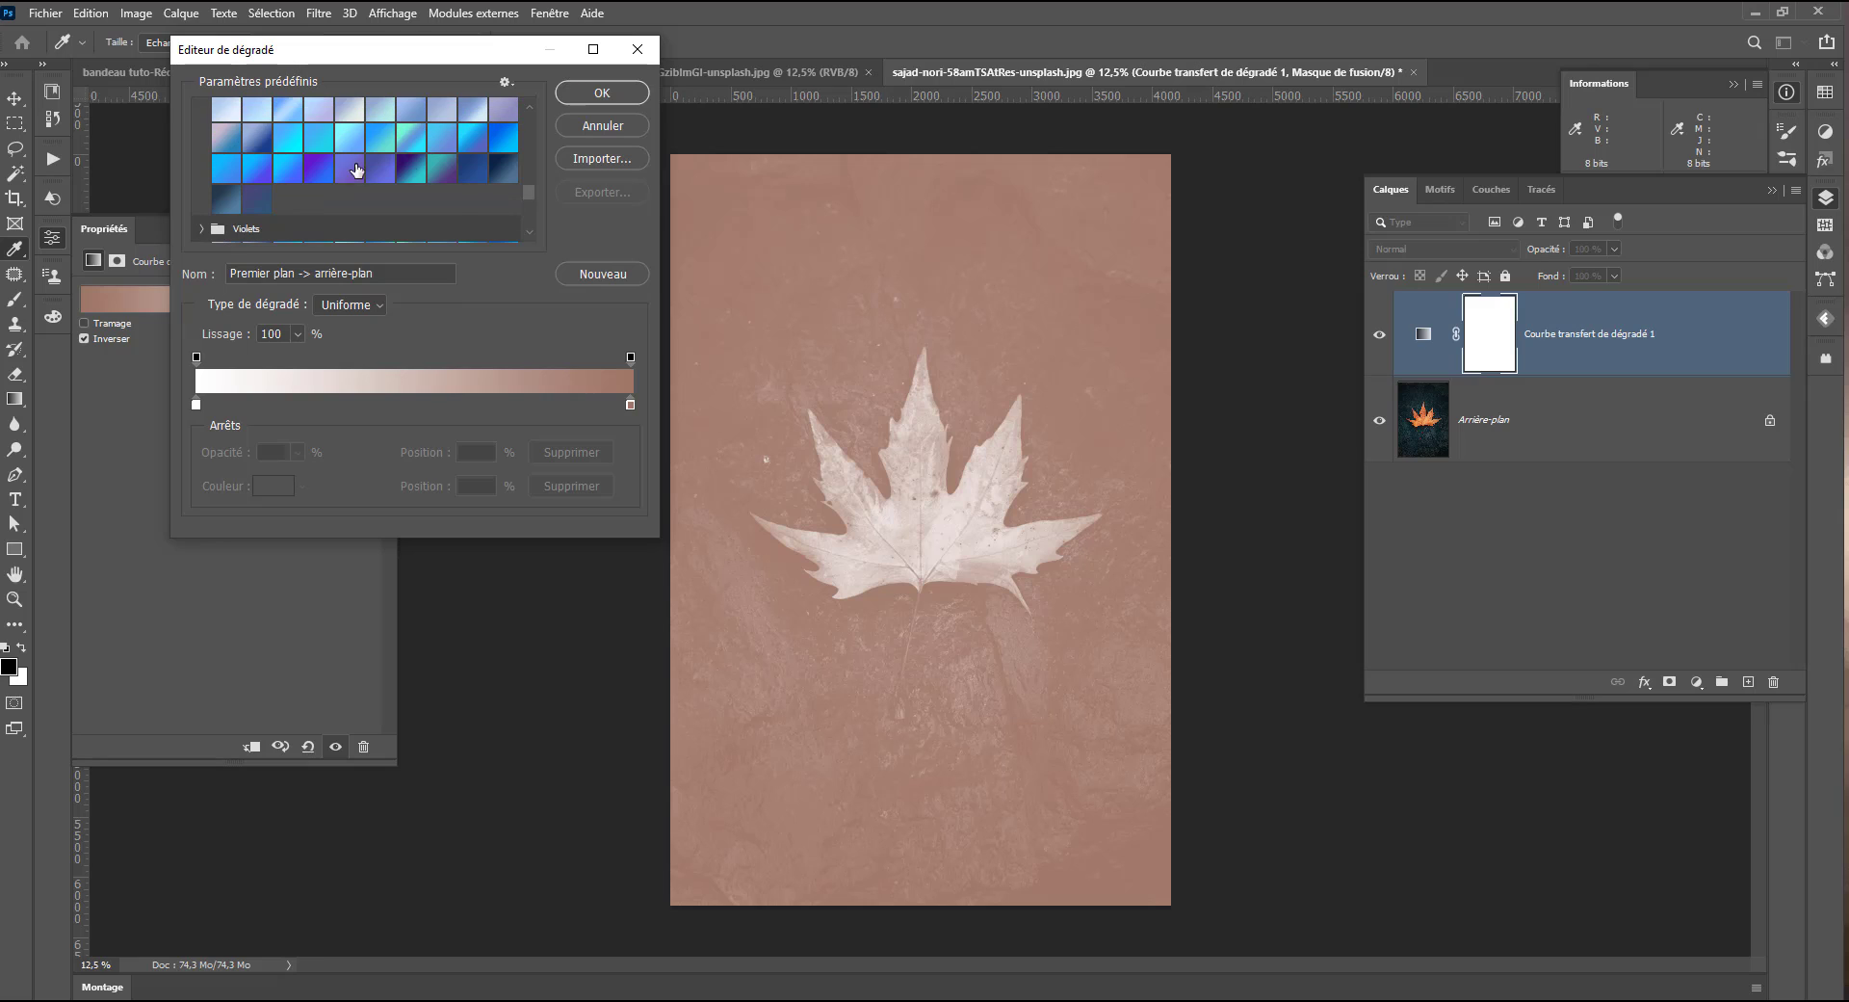
click(404, 147)
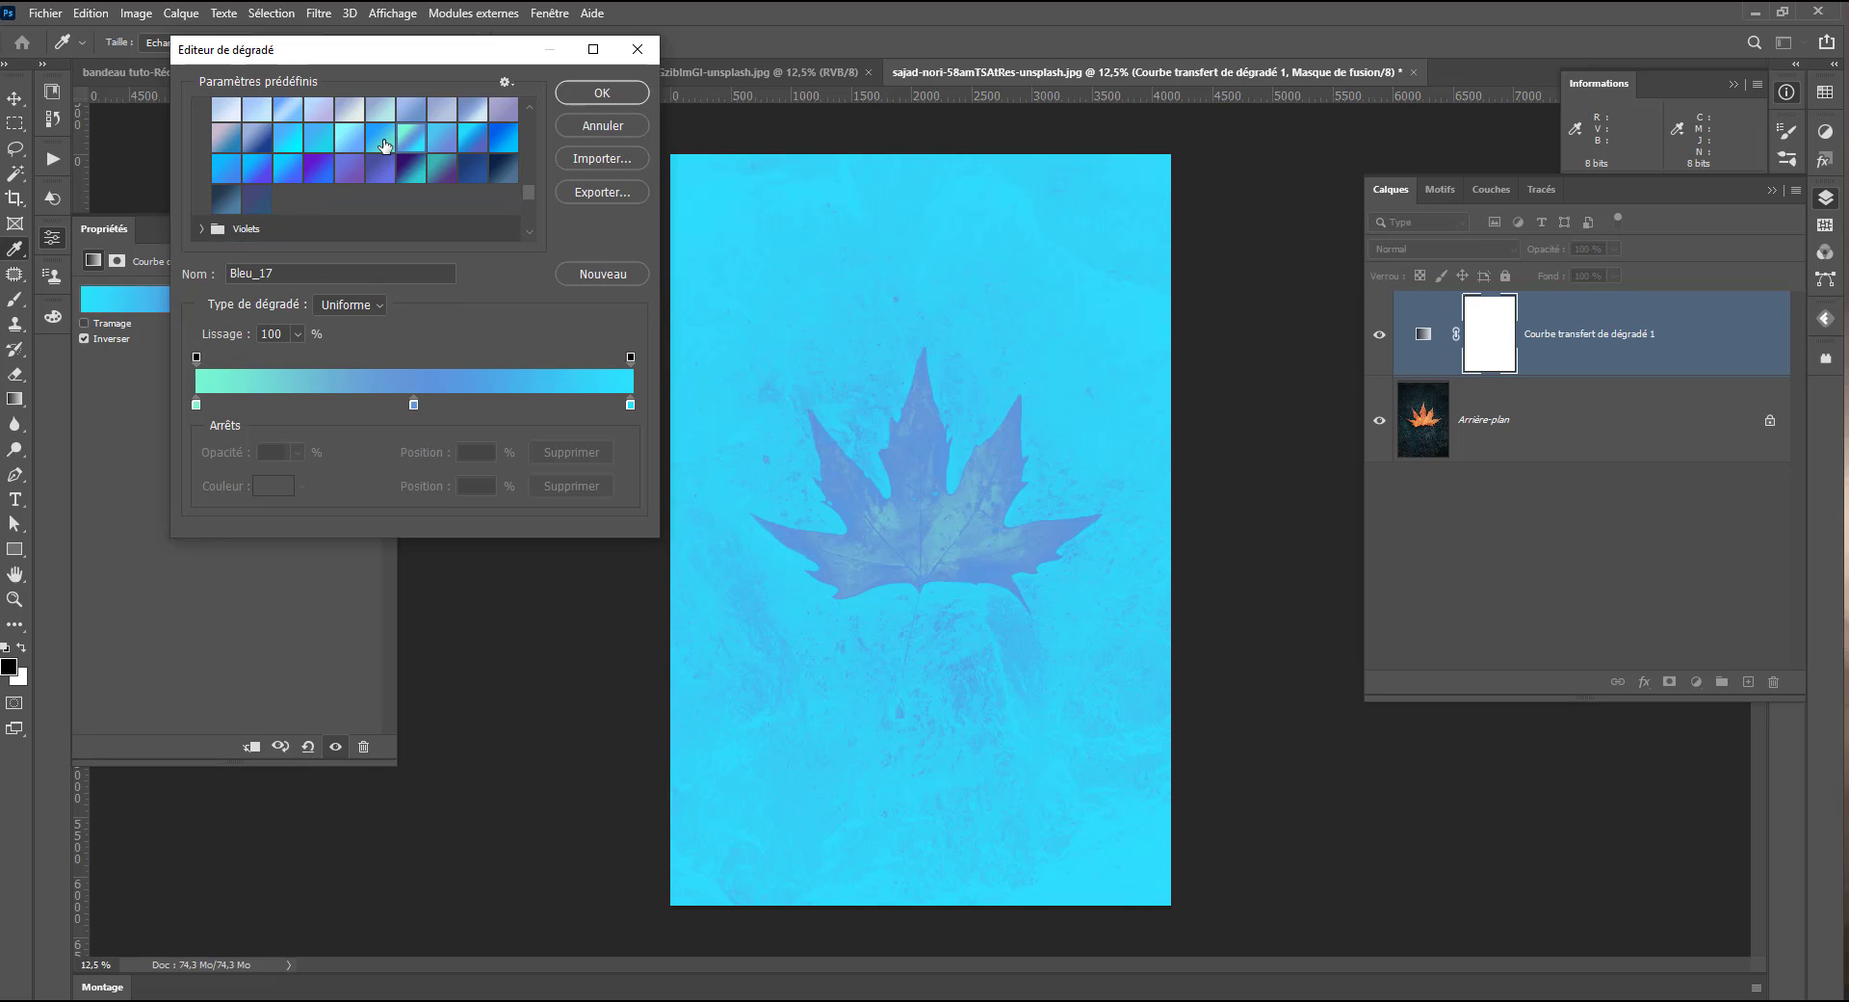
click(381, 140)
click(302, 144)
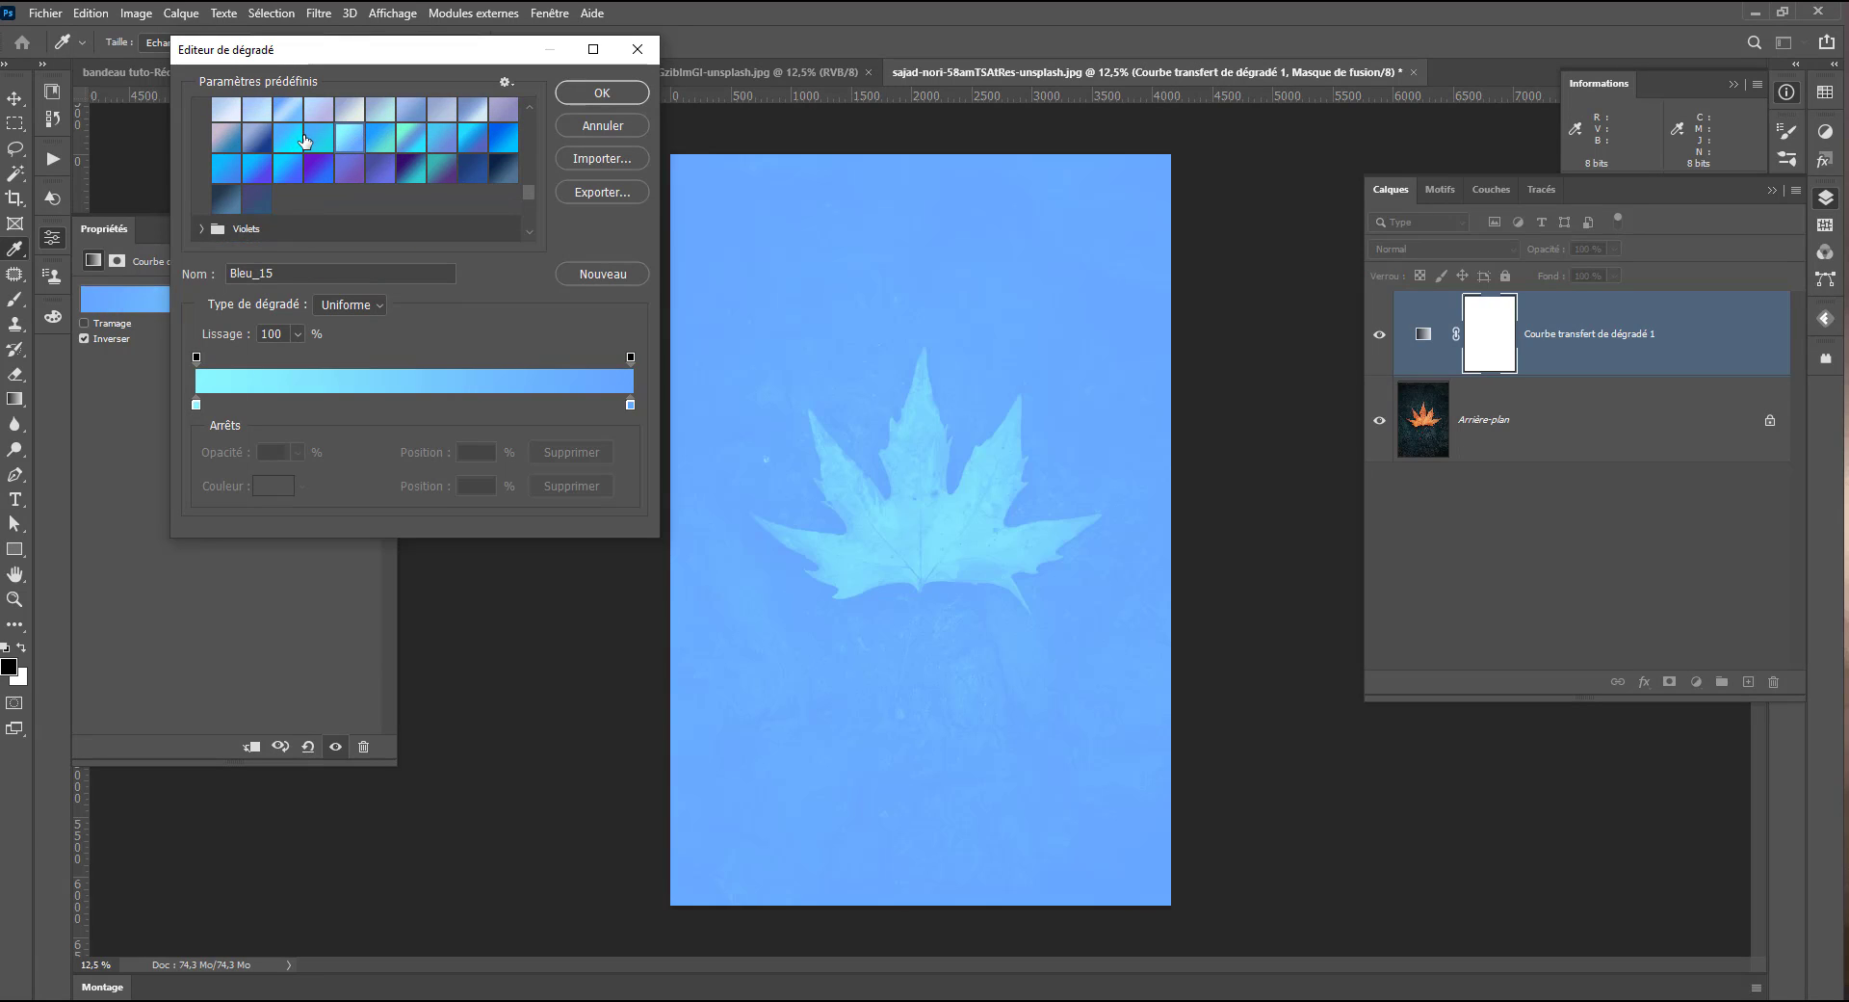
click(291, 140)
Apply the Violet_04 preset from the Violets group and recolour its purple end stop to dark purple 300954
click(202, 227)
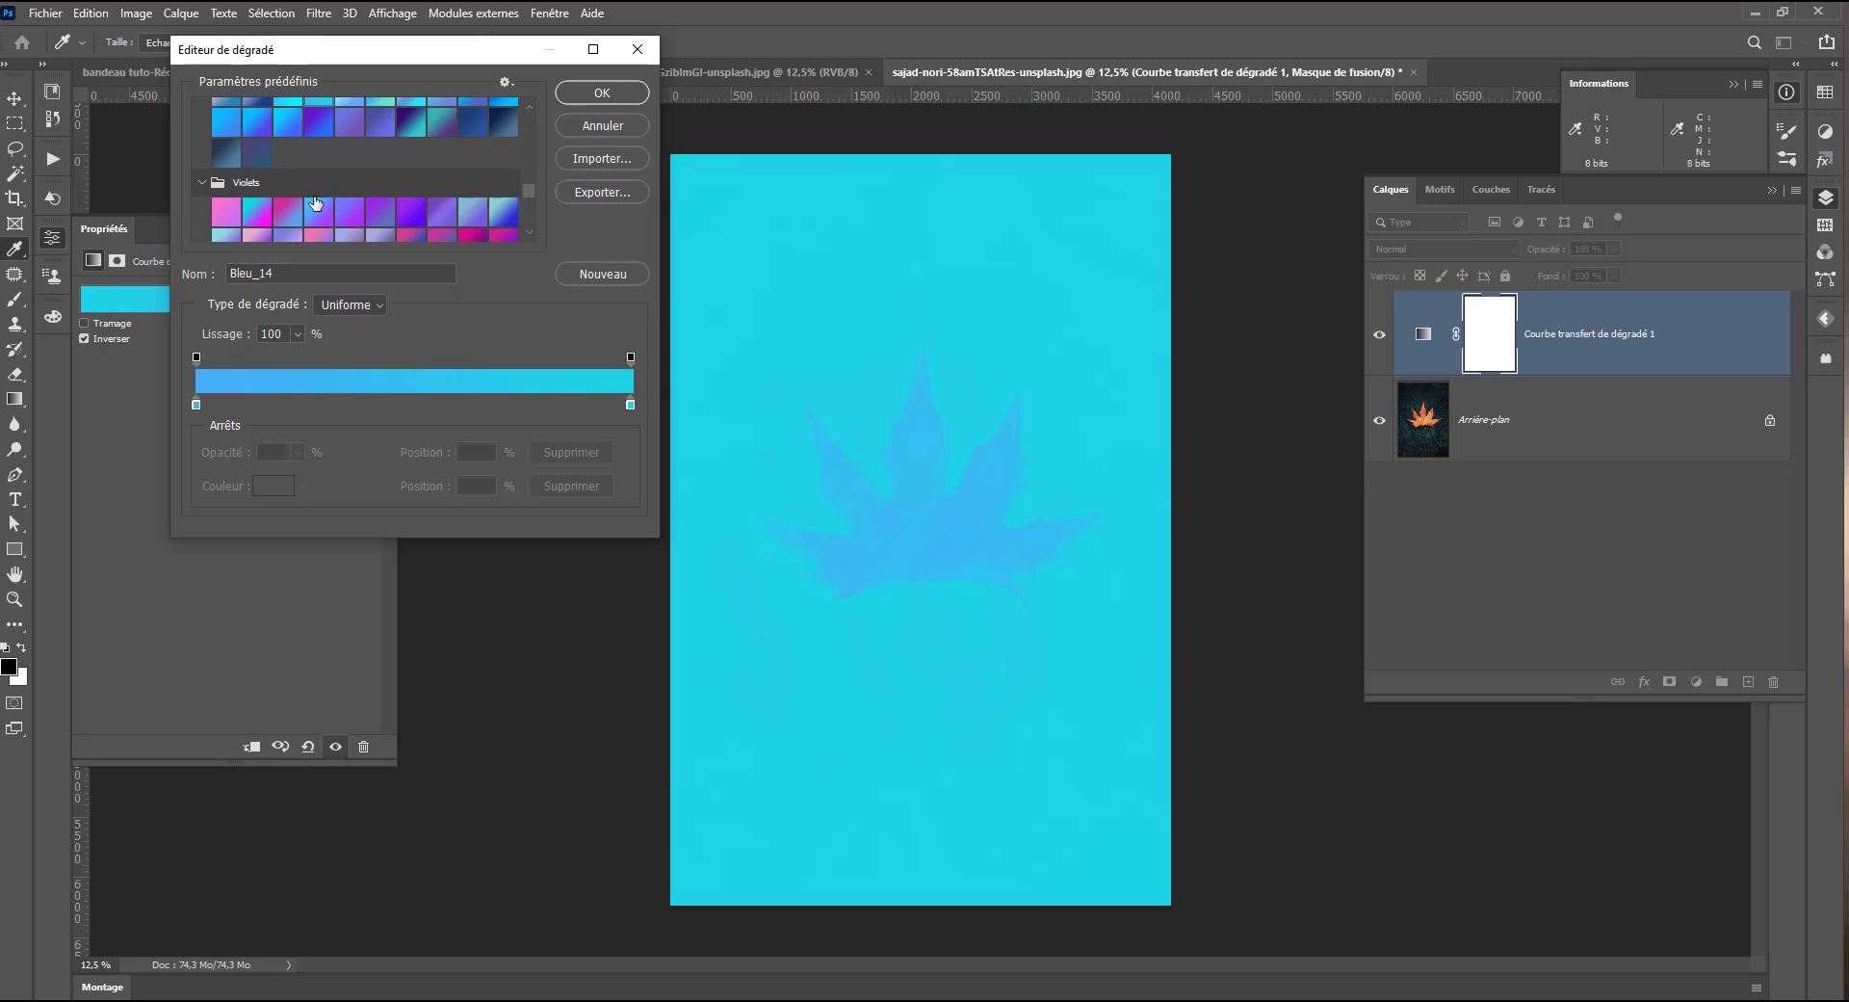
click(320, 216)
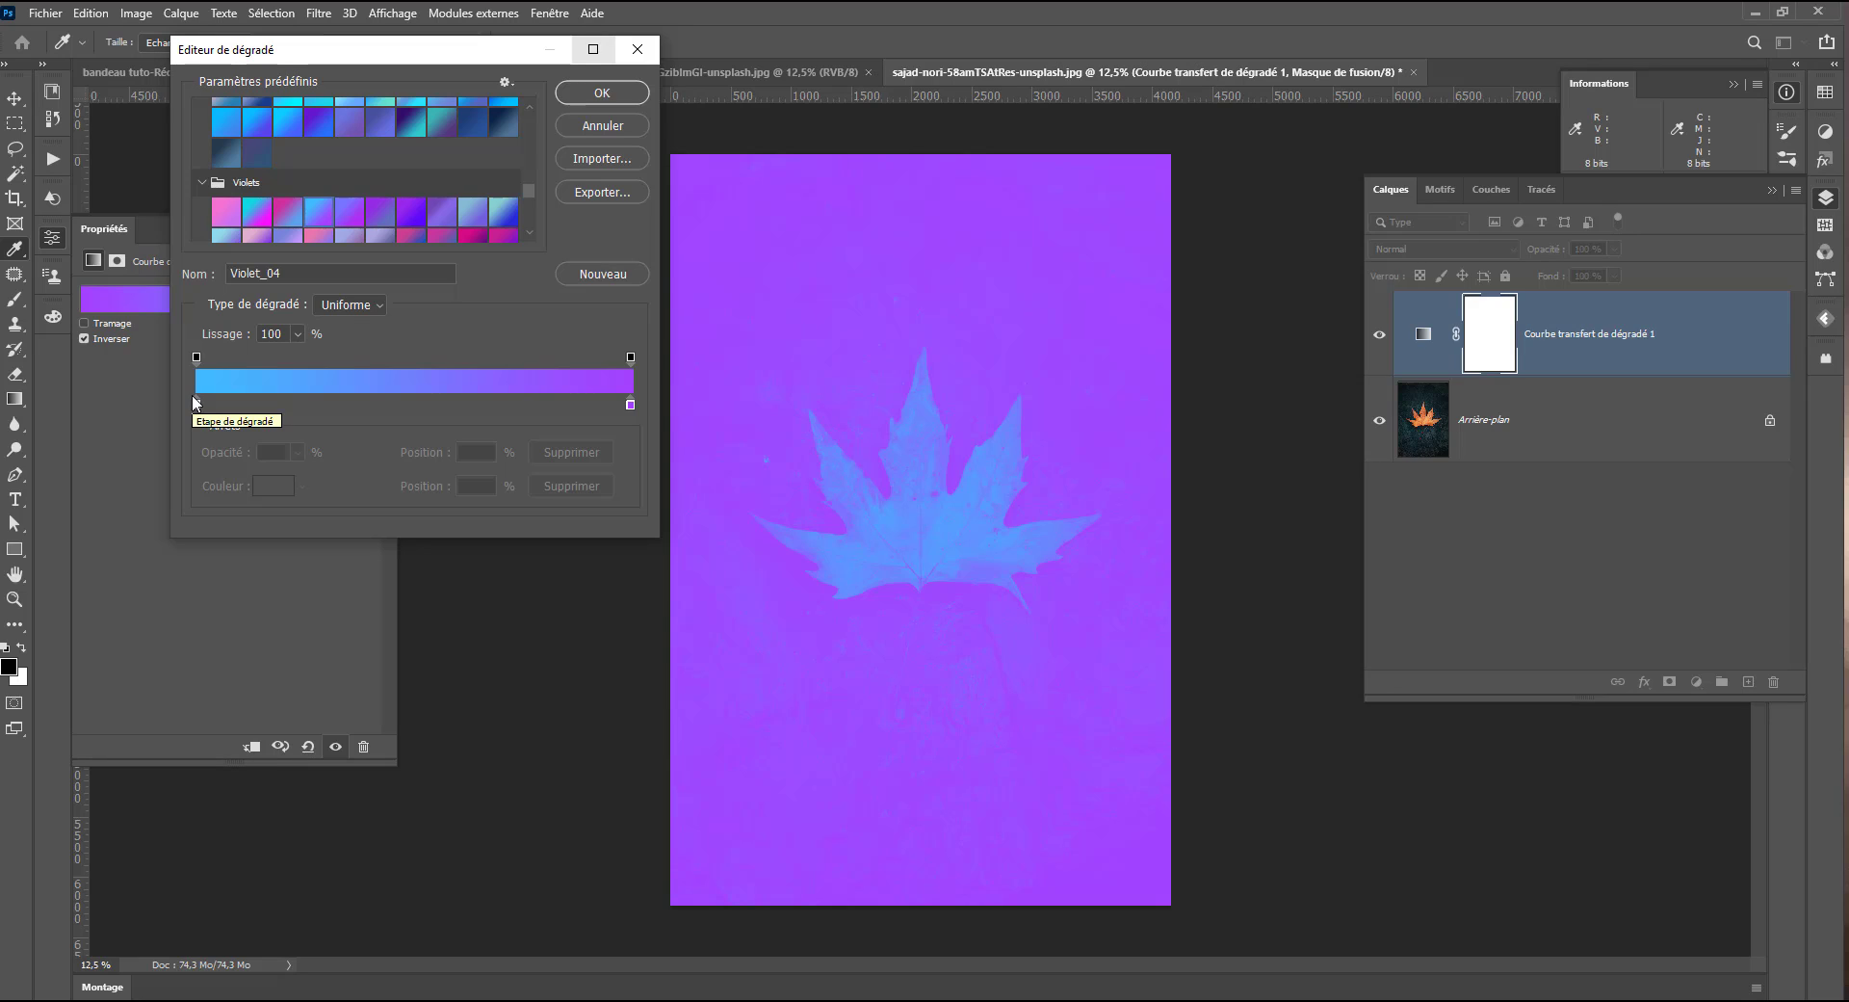
double_click(630, 407)
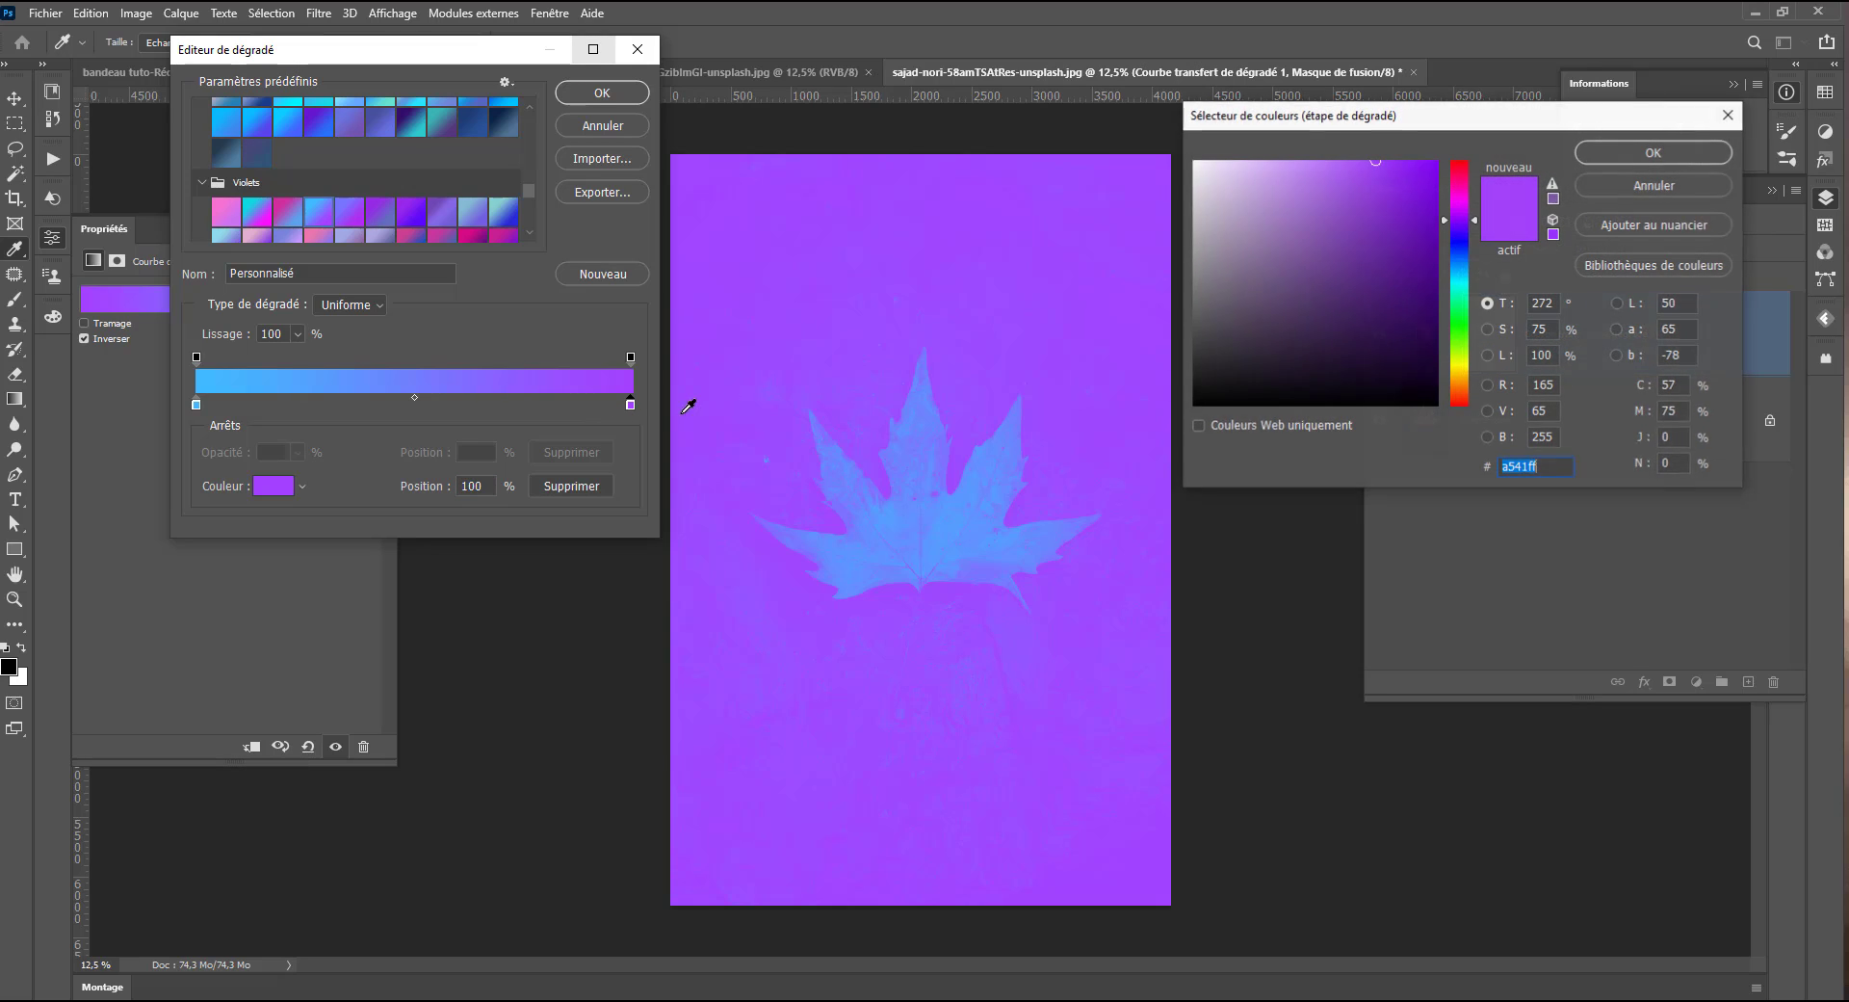
mouse_move(1364, 281)
mouse_down()
mouse_move(1398, 356)
mouse_move(1424, 338)
mouse_move(1412, 326)
mouse_up()
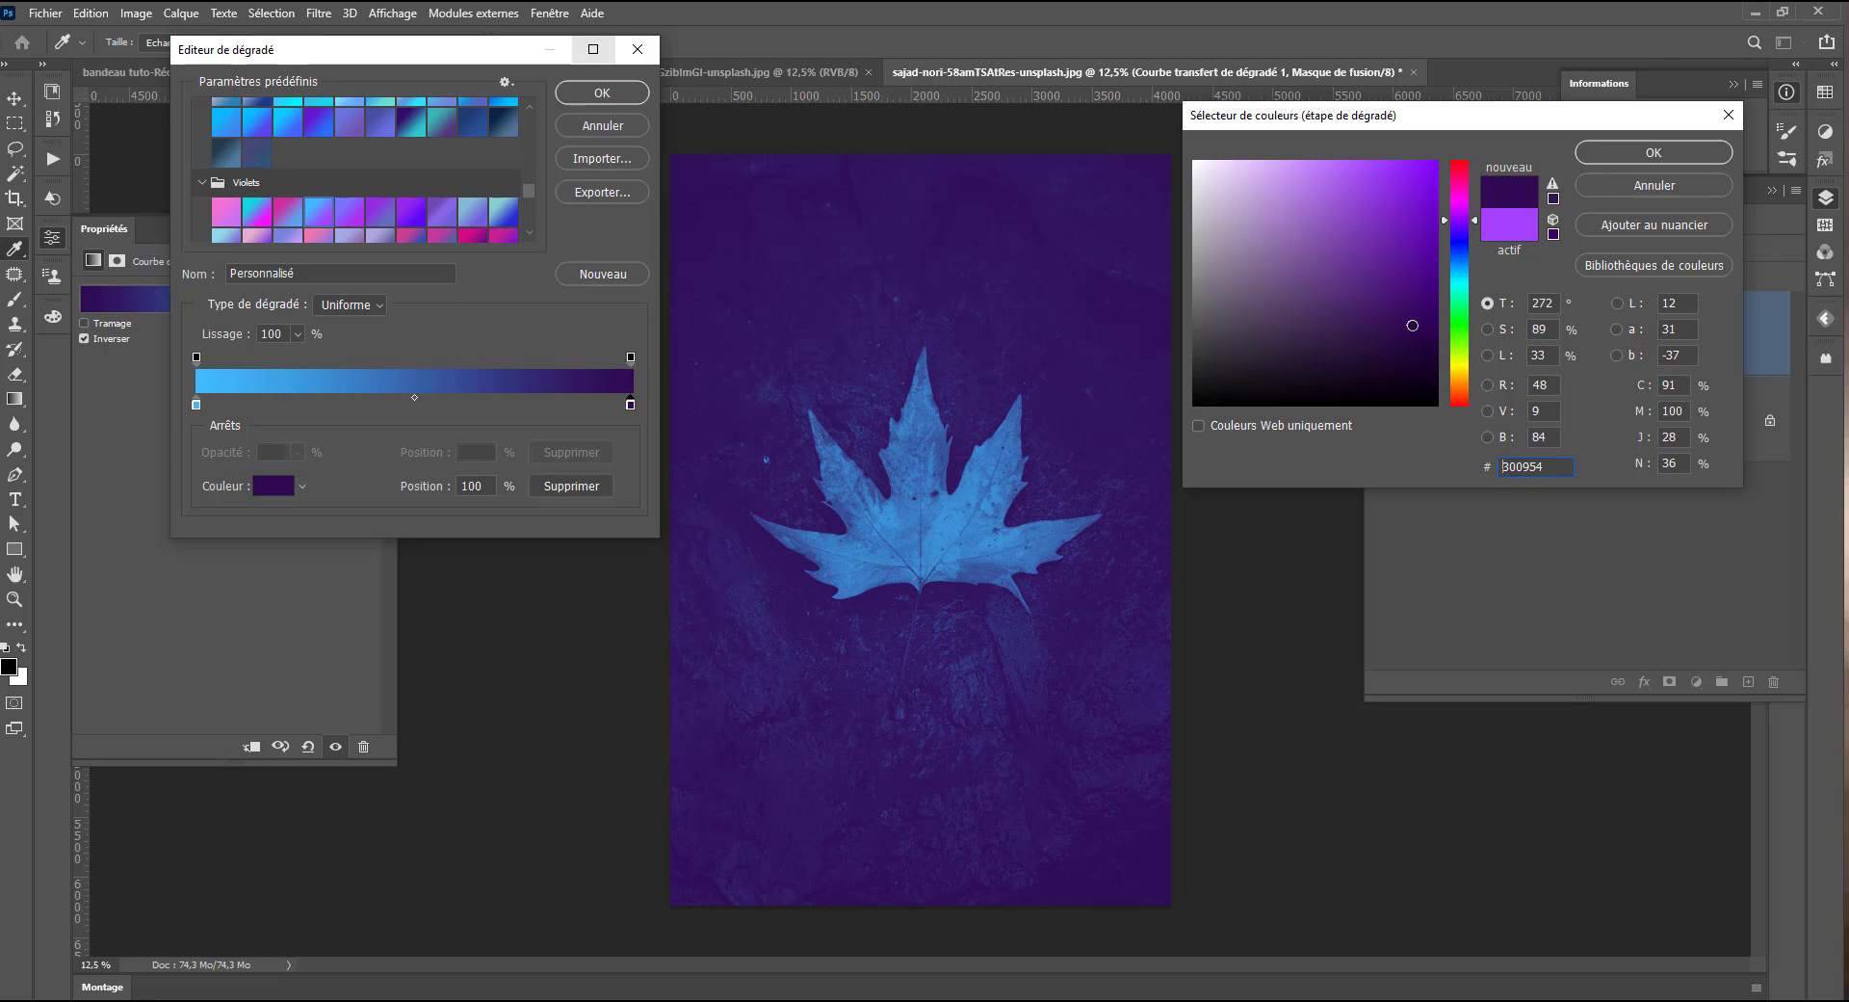
click(1615, 160)
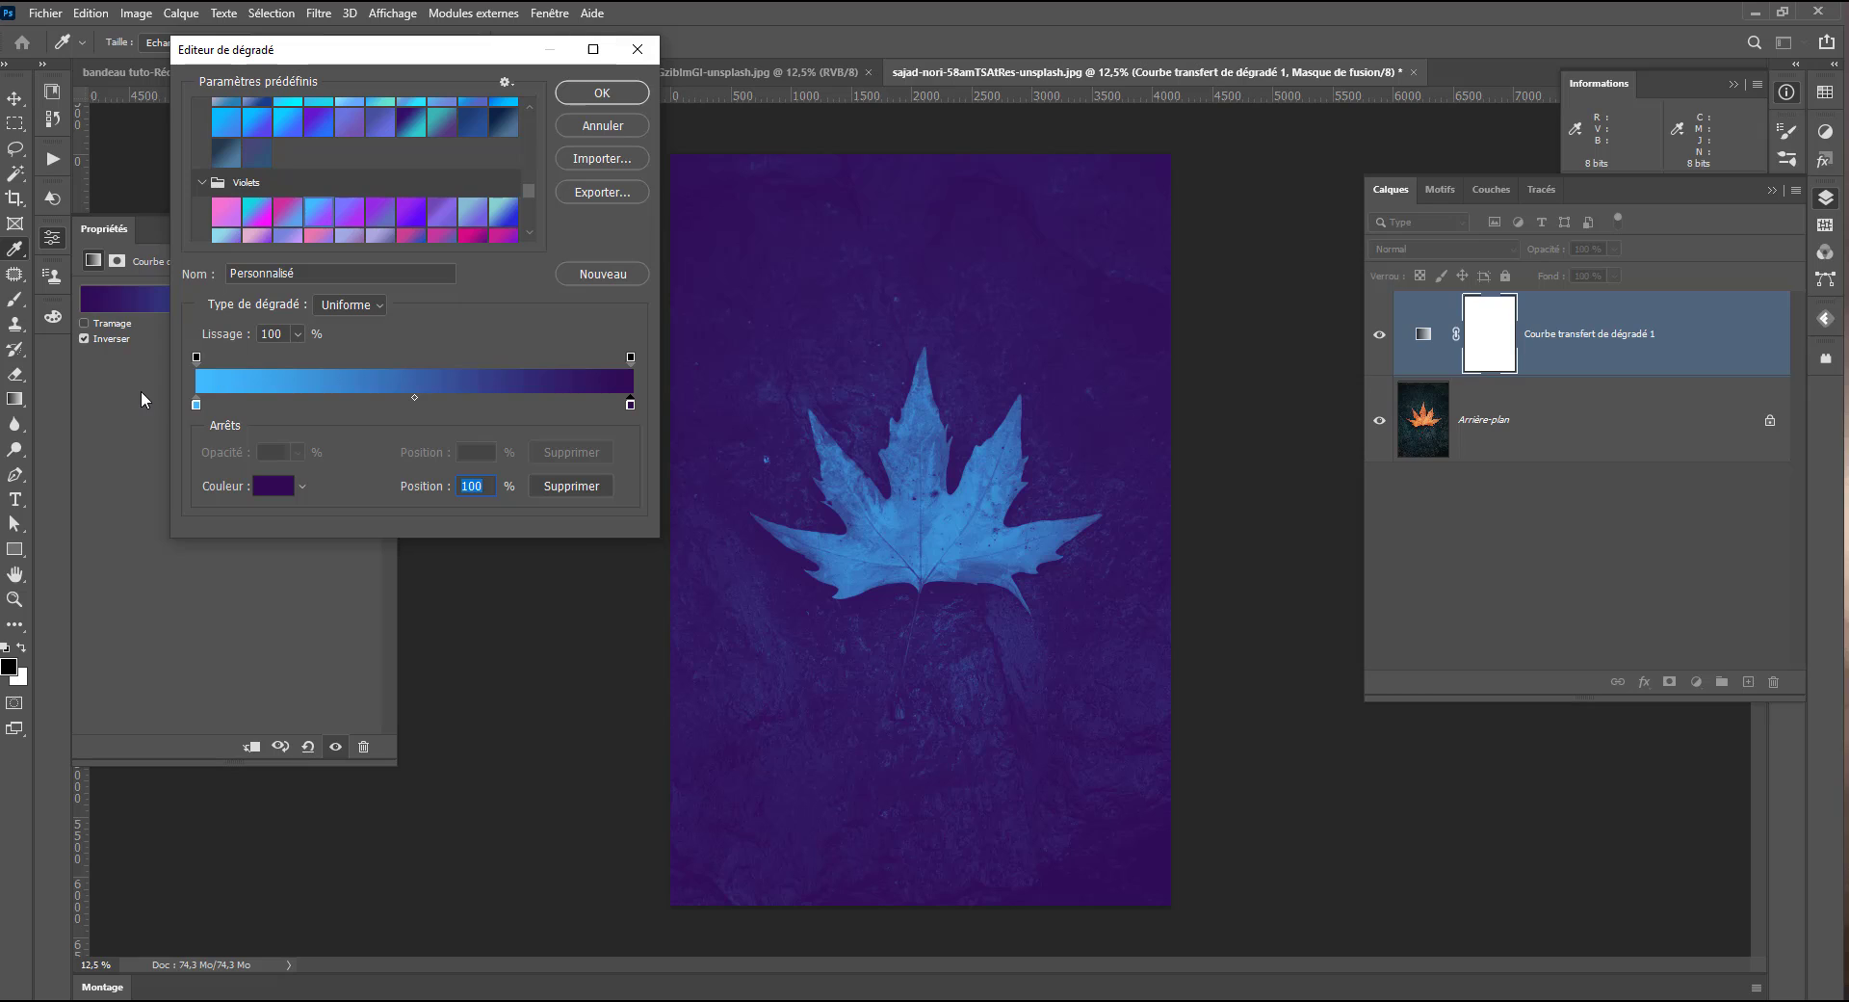
Collapse the Violets and Bleus preset groups and move the gradient's light blue colour stop to position 29%
click(202, 182)
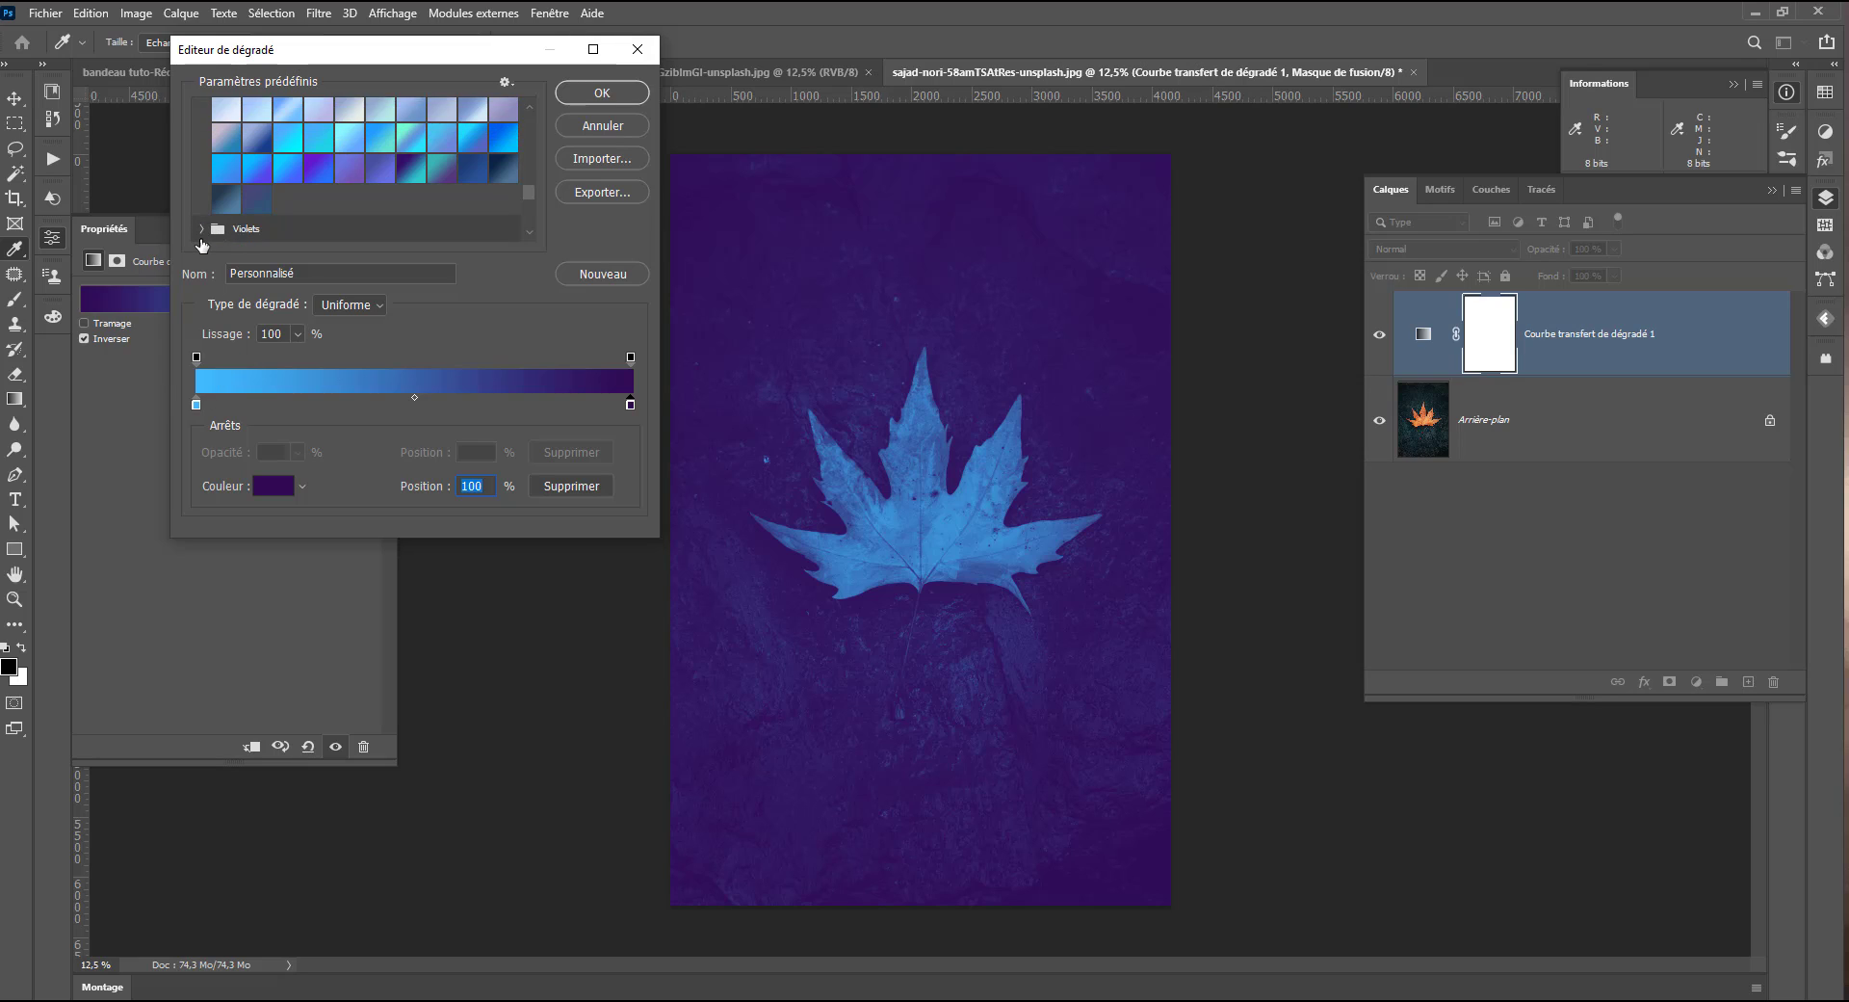
scroll(204, 233, up, 2)
click(201, 201)
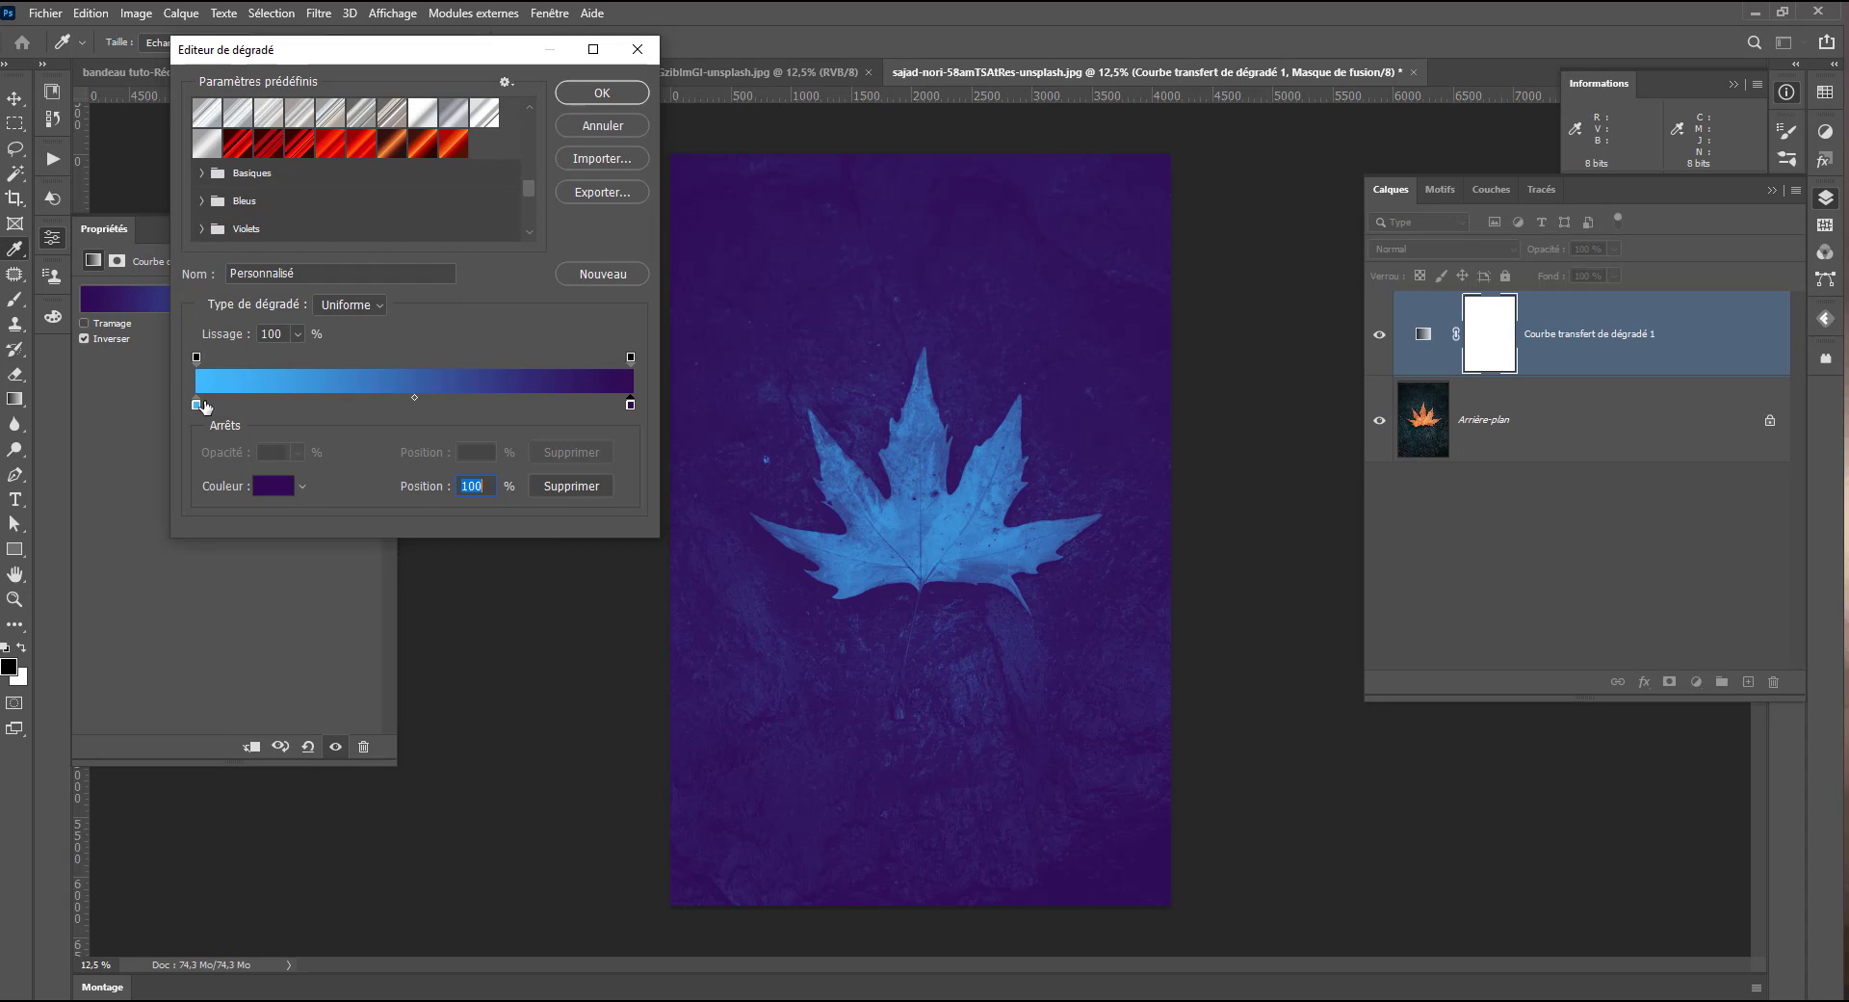
drag(196, 408, 281, 414)
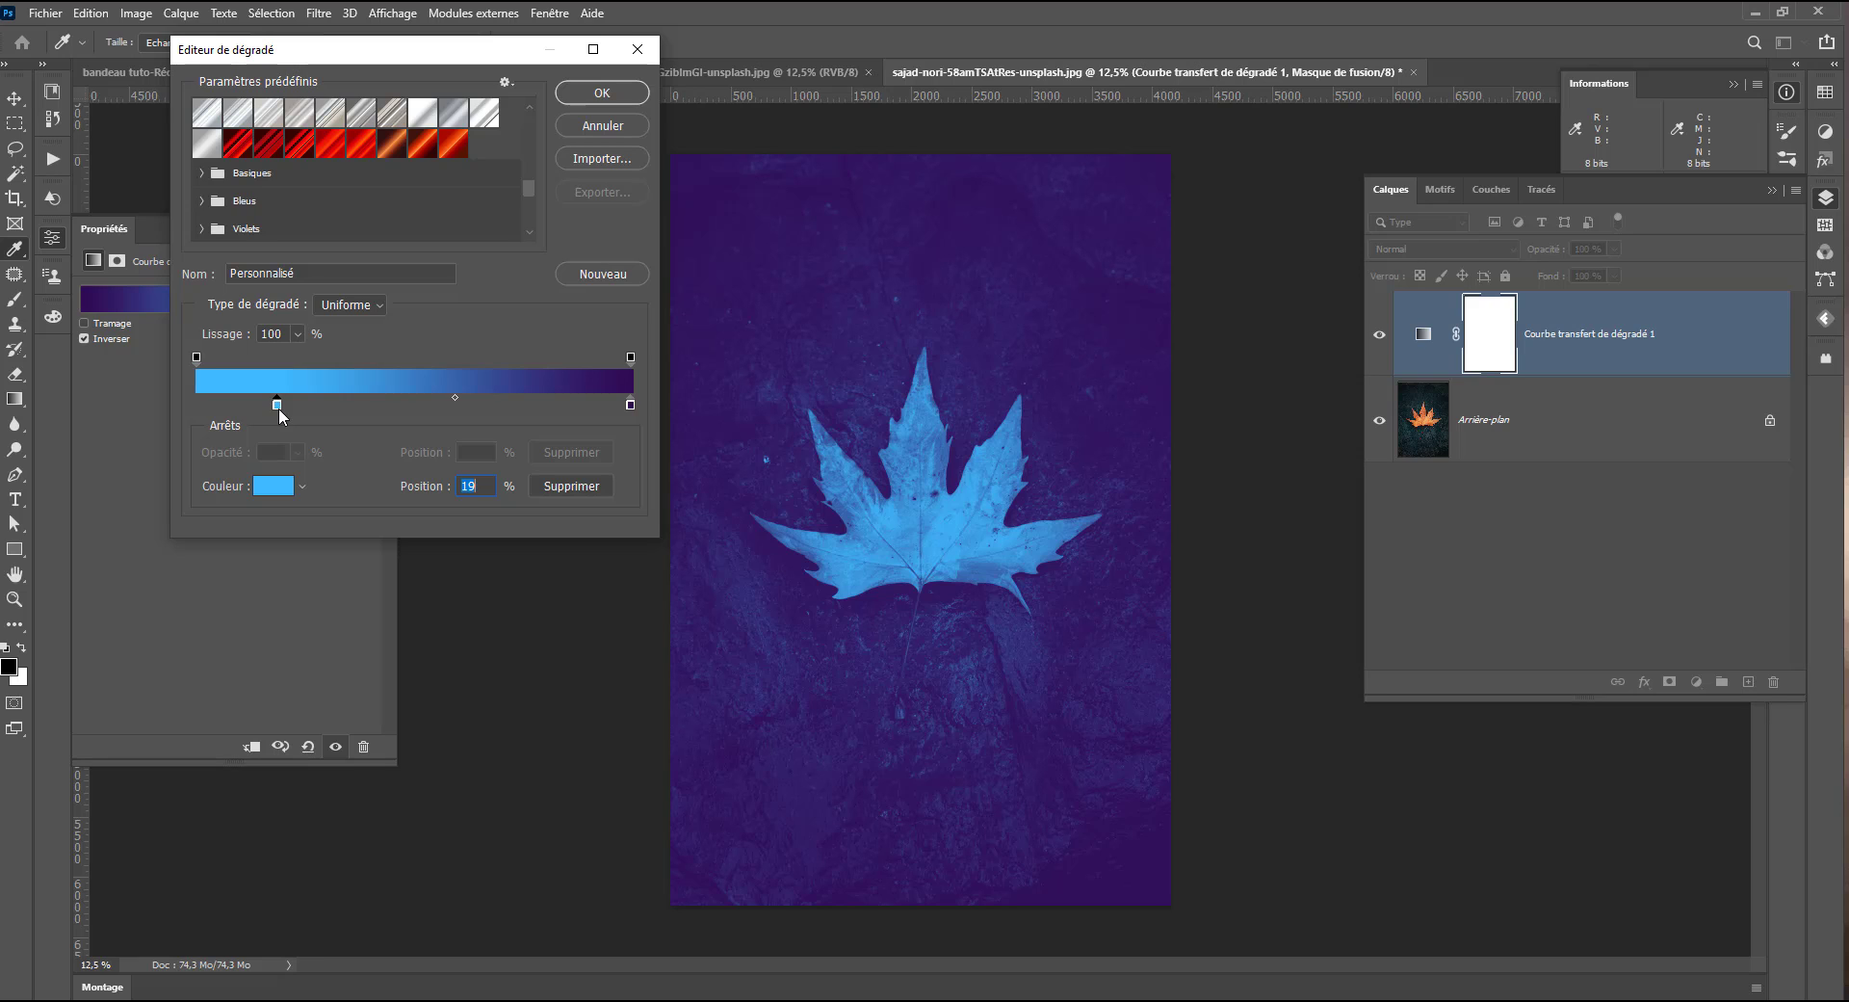
drag(280, 408, 322, 406)
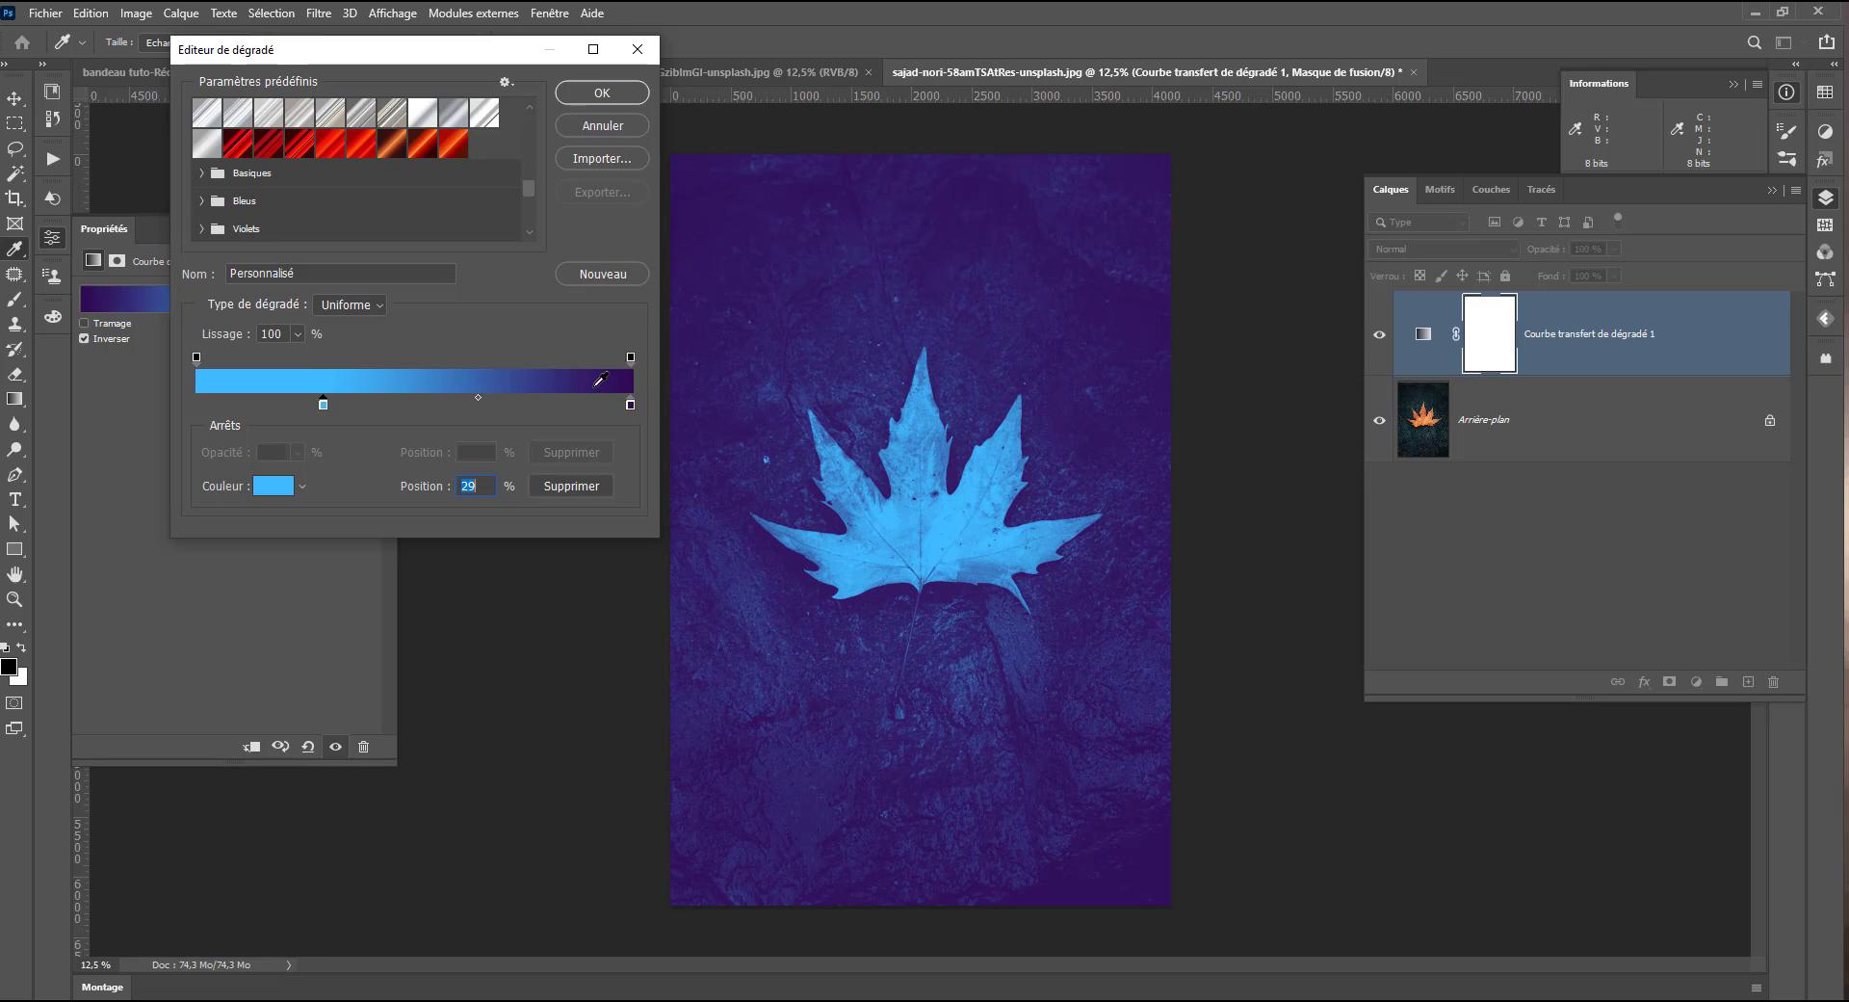
Move the midpoint between the light blue and purple stops to 64% and try an extra purple stop at 62%
mouse_move(630, 405)
mouse_down()
mouse_move(540, 409)
mouse_move(651, 402)
mouse_up()
click(478, 397)
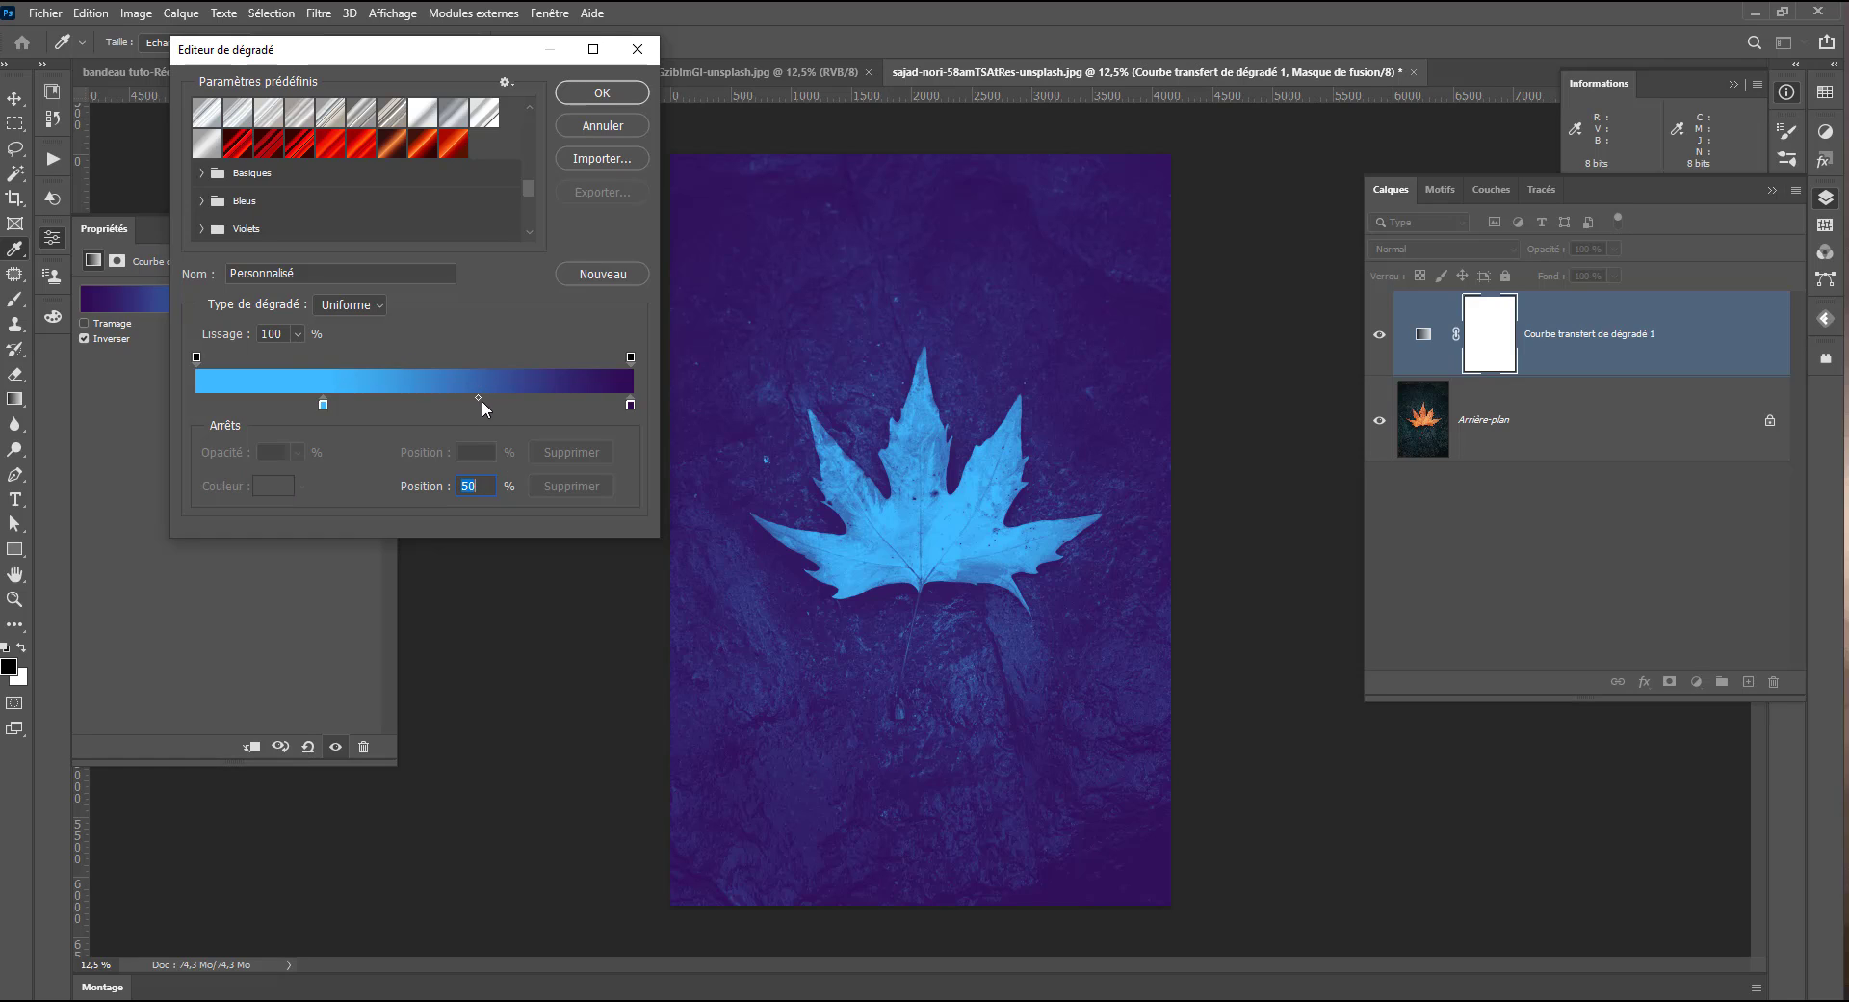
drag(477, 397, 523, 401)
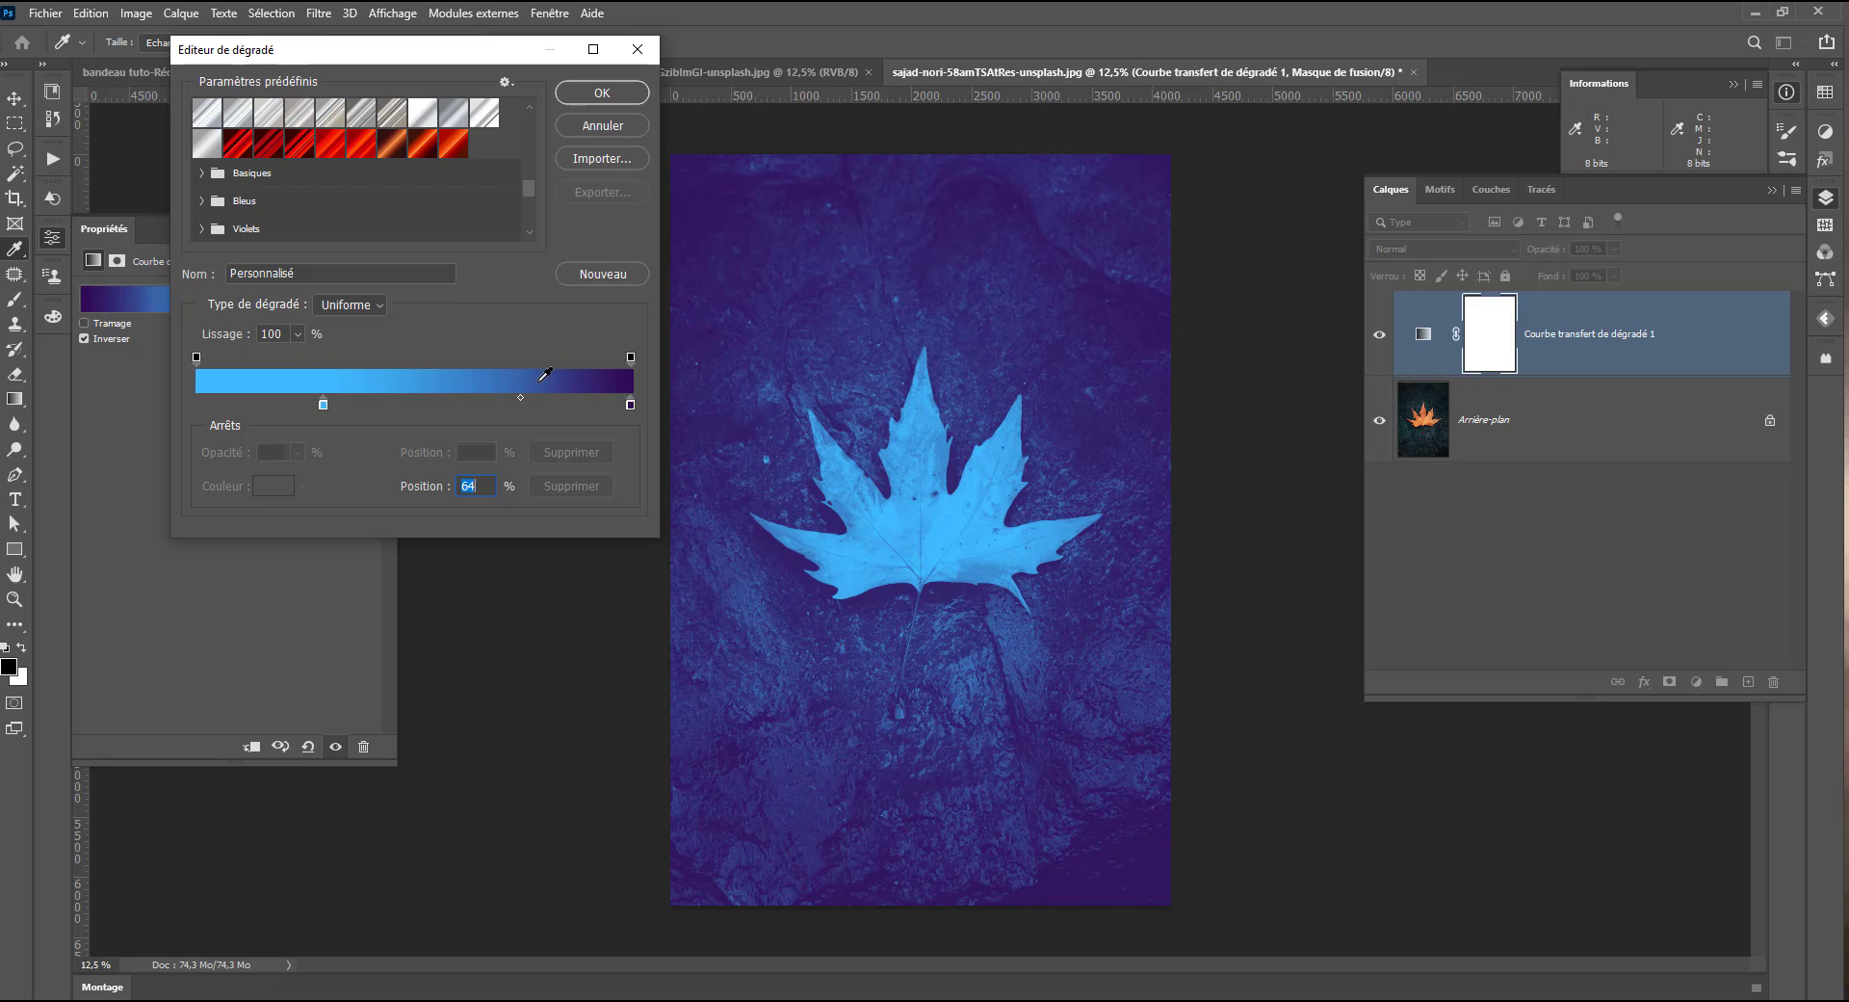
click(465, 404)
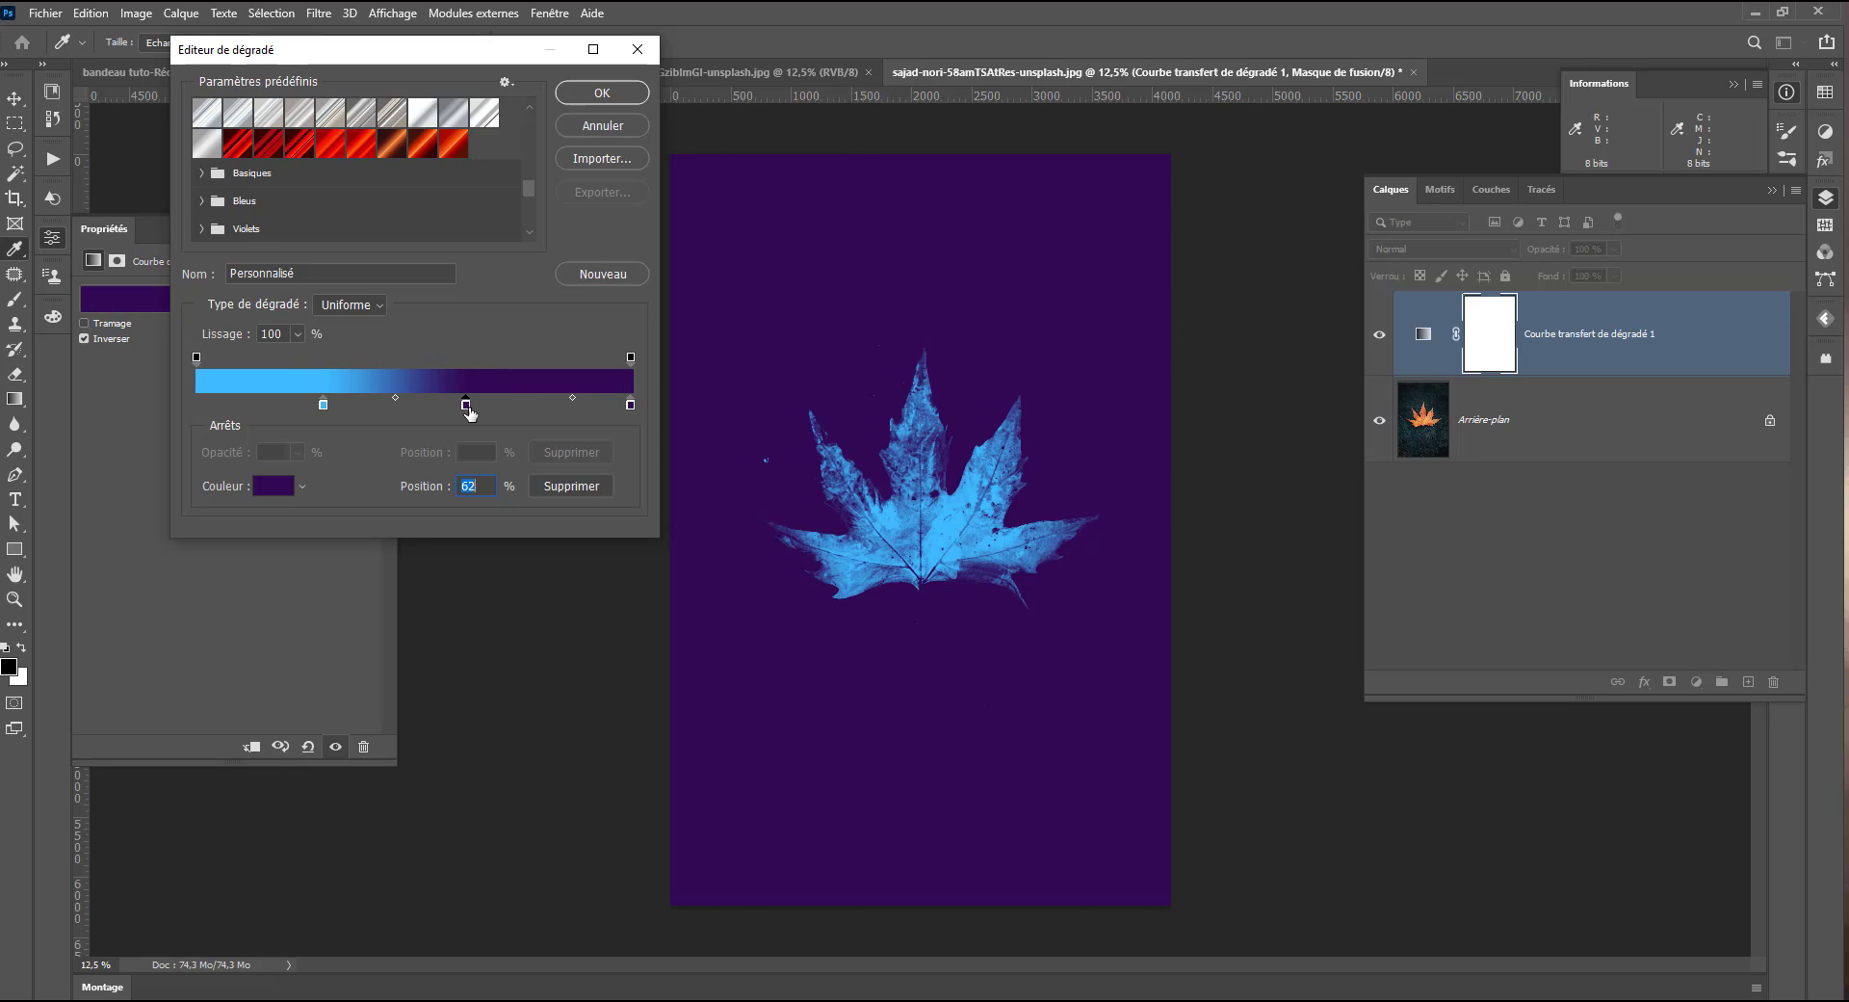
key(ctrl+z)
Move the light blue stop to 0% and add a stop at 53% coloured orange fe873f
drag(322, 404, 196, 404)
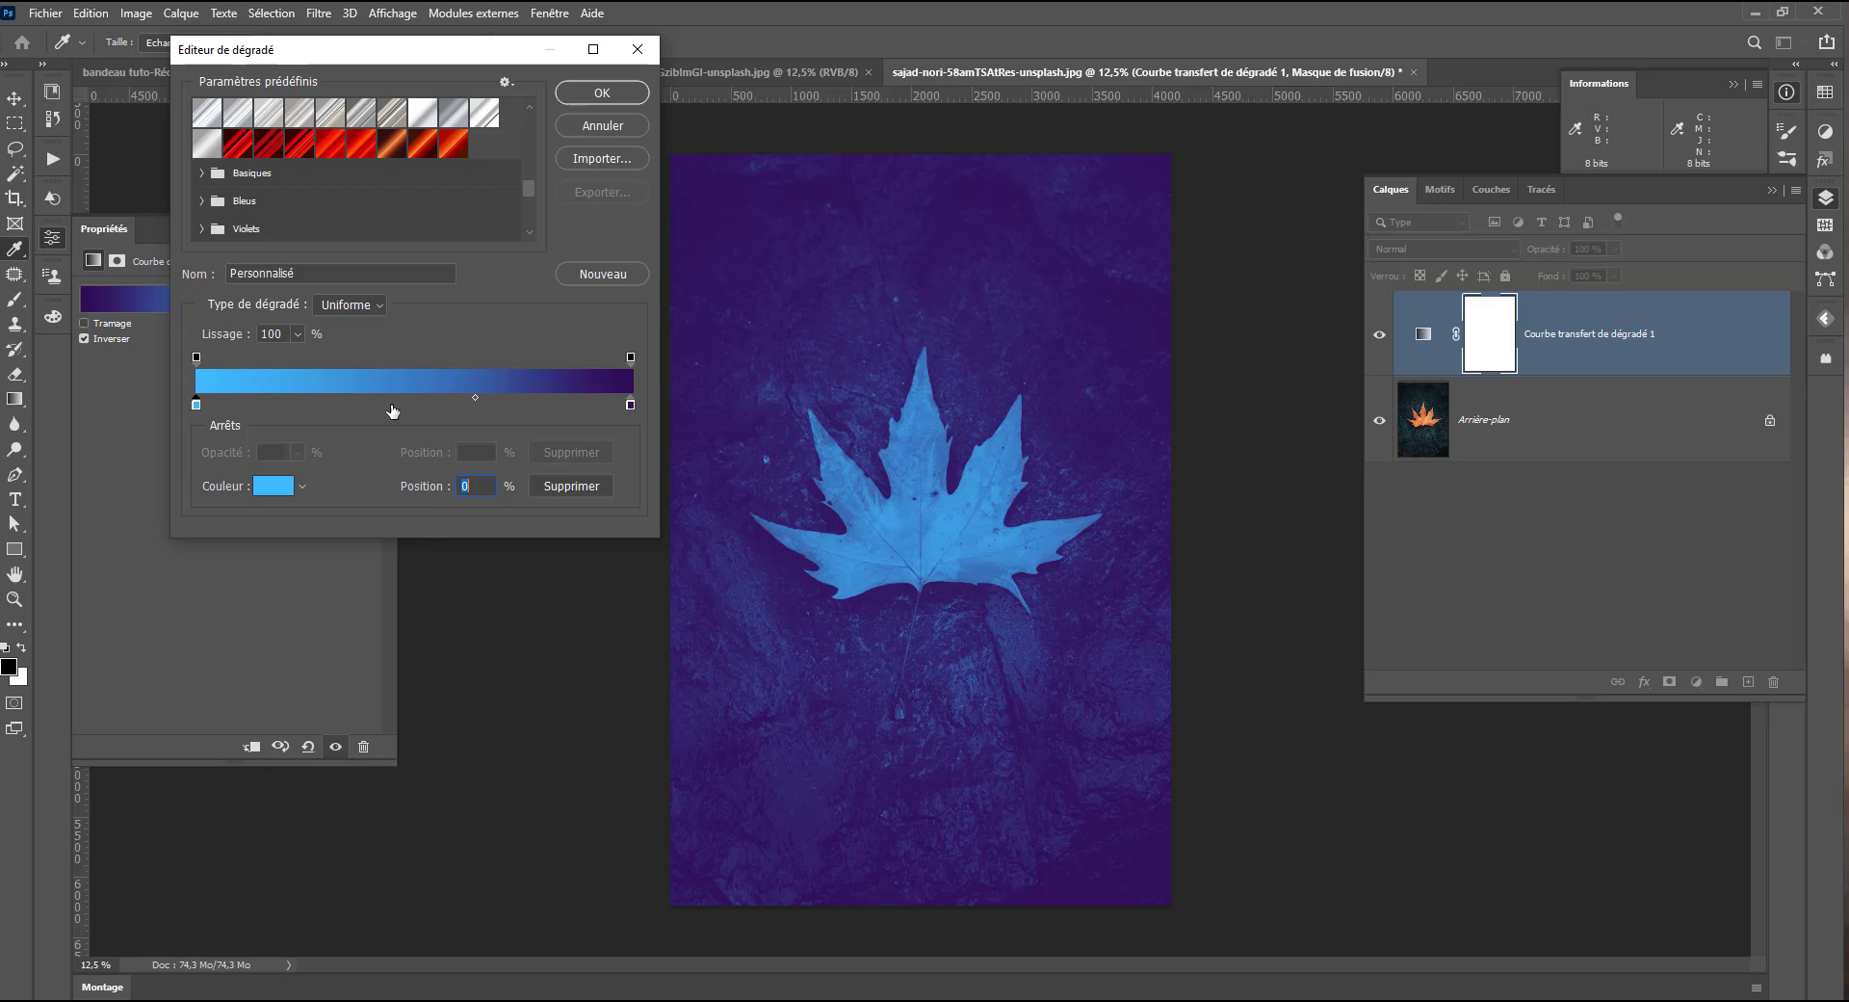
click(394, 406)
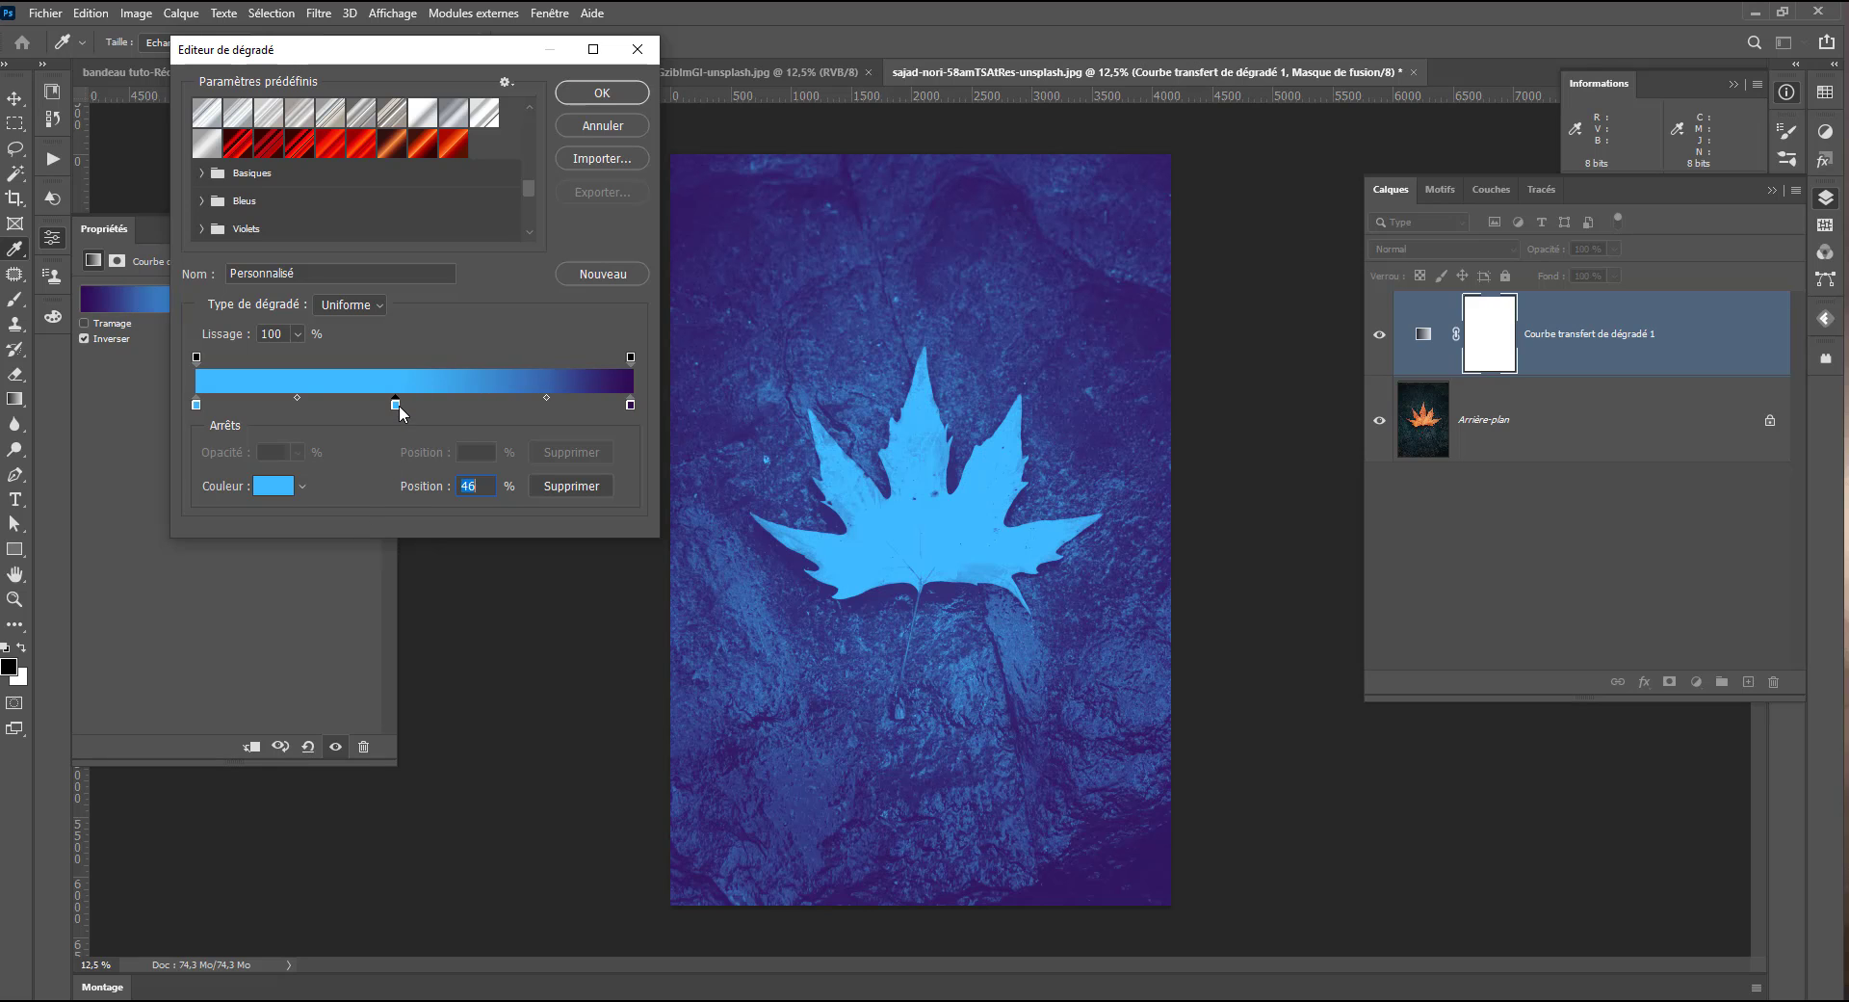
drag(400, 408, 428, 410)
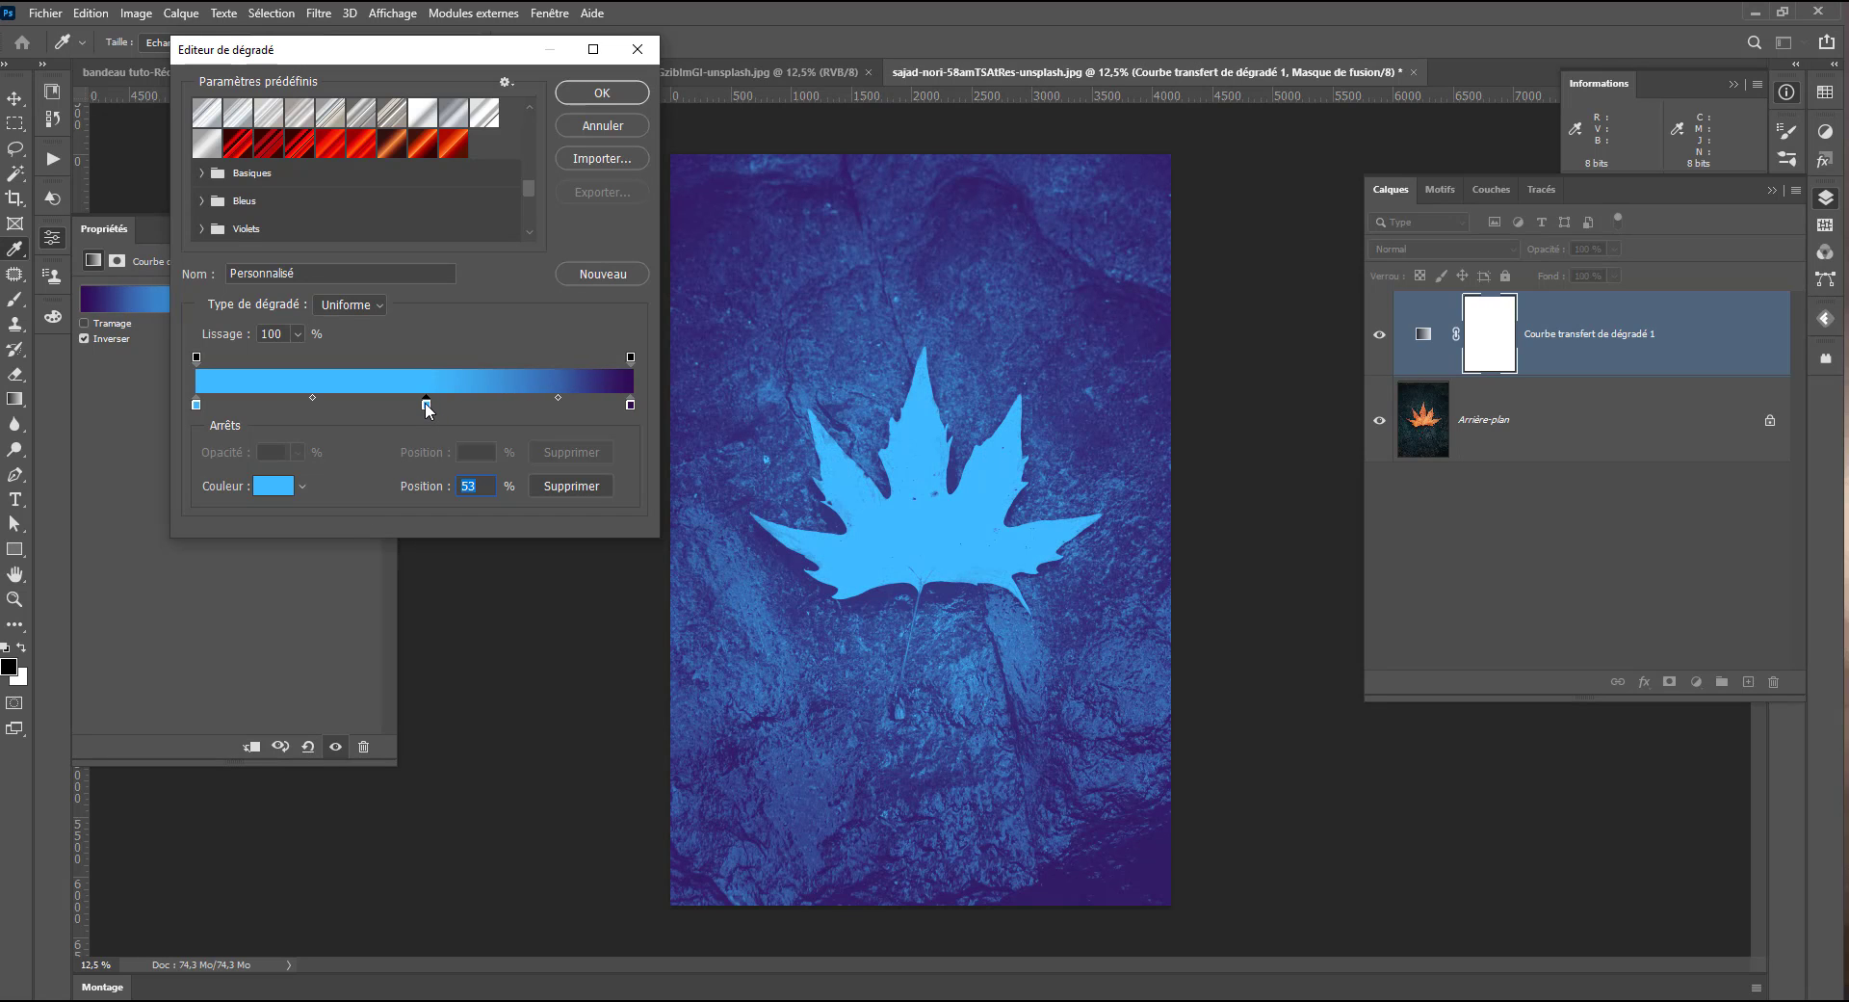
click(275, 488)
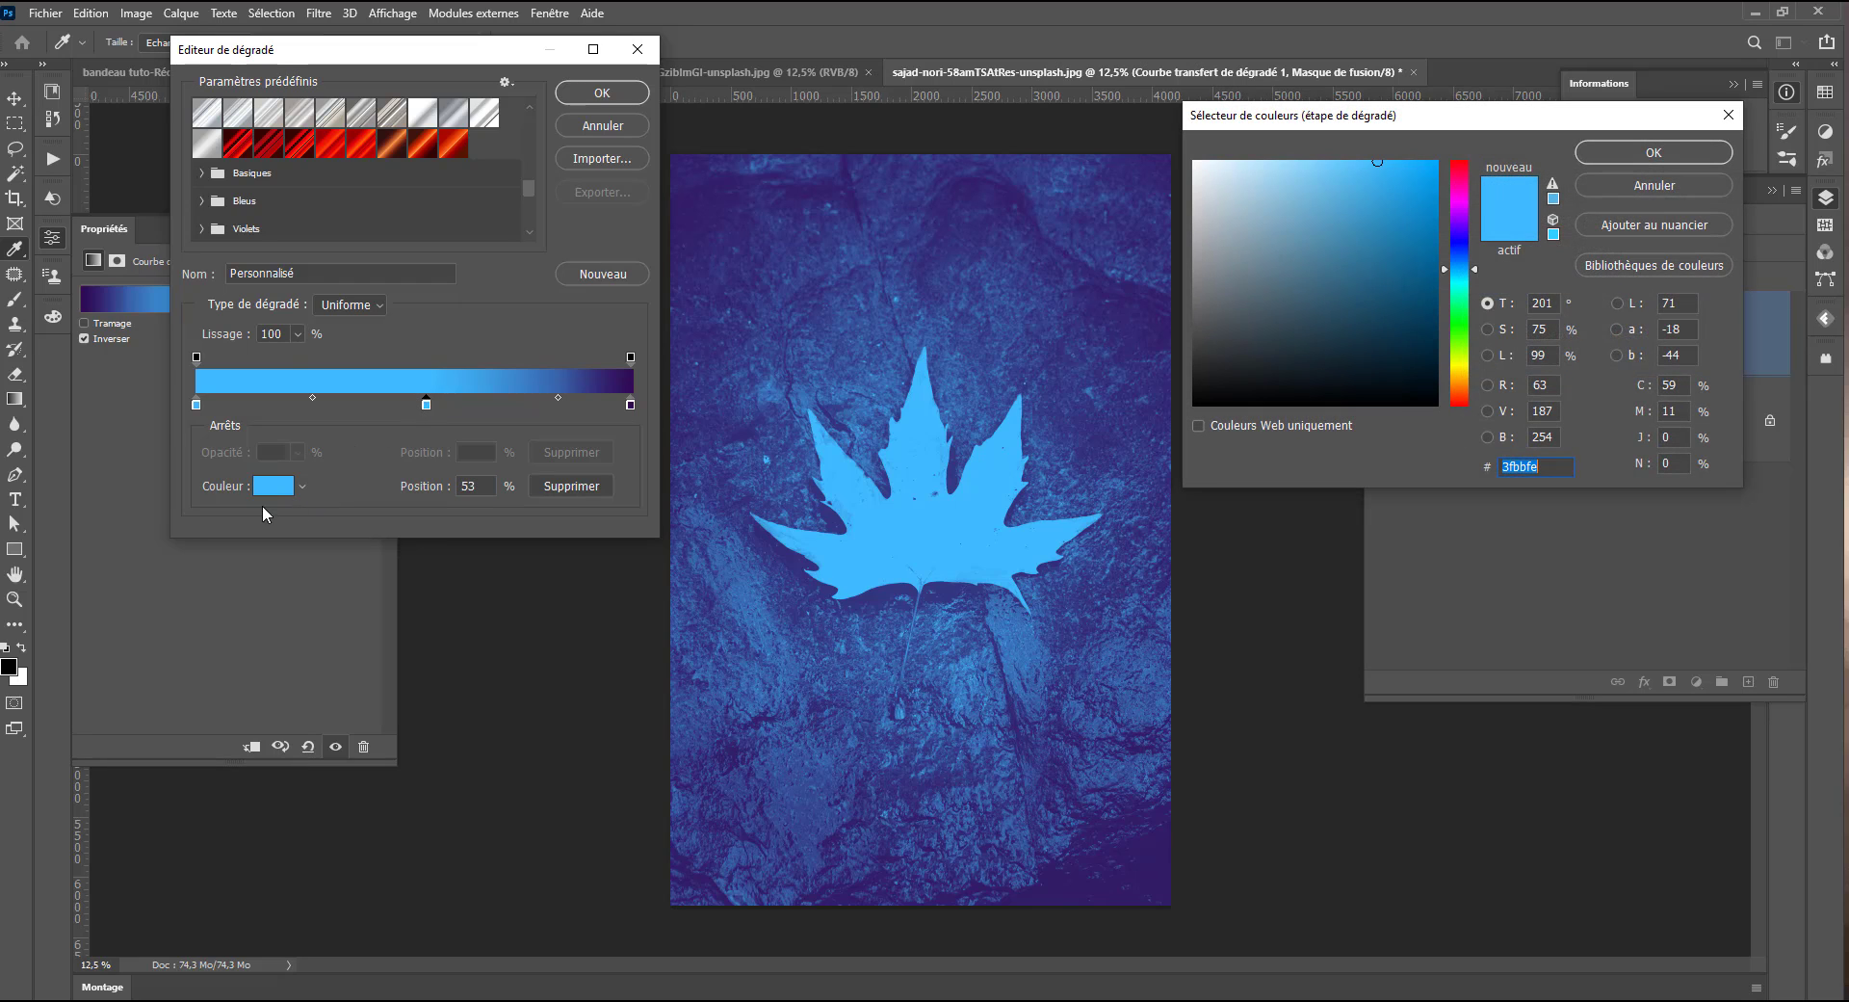
drag(1459, 256, 1469, 397)
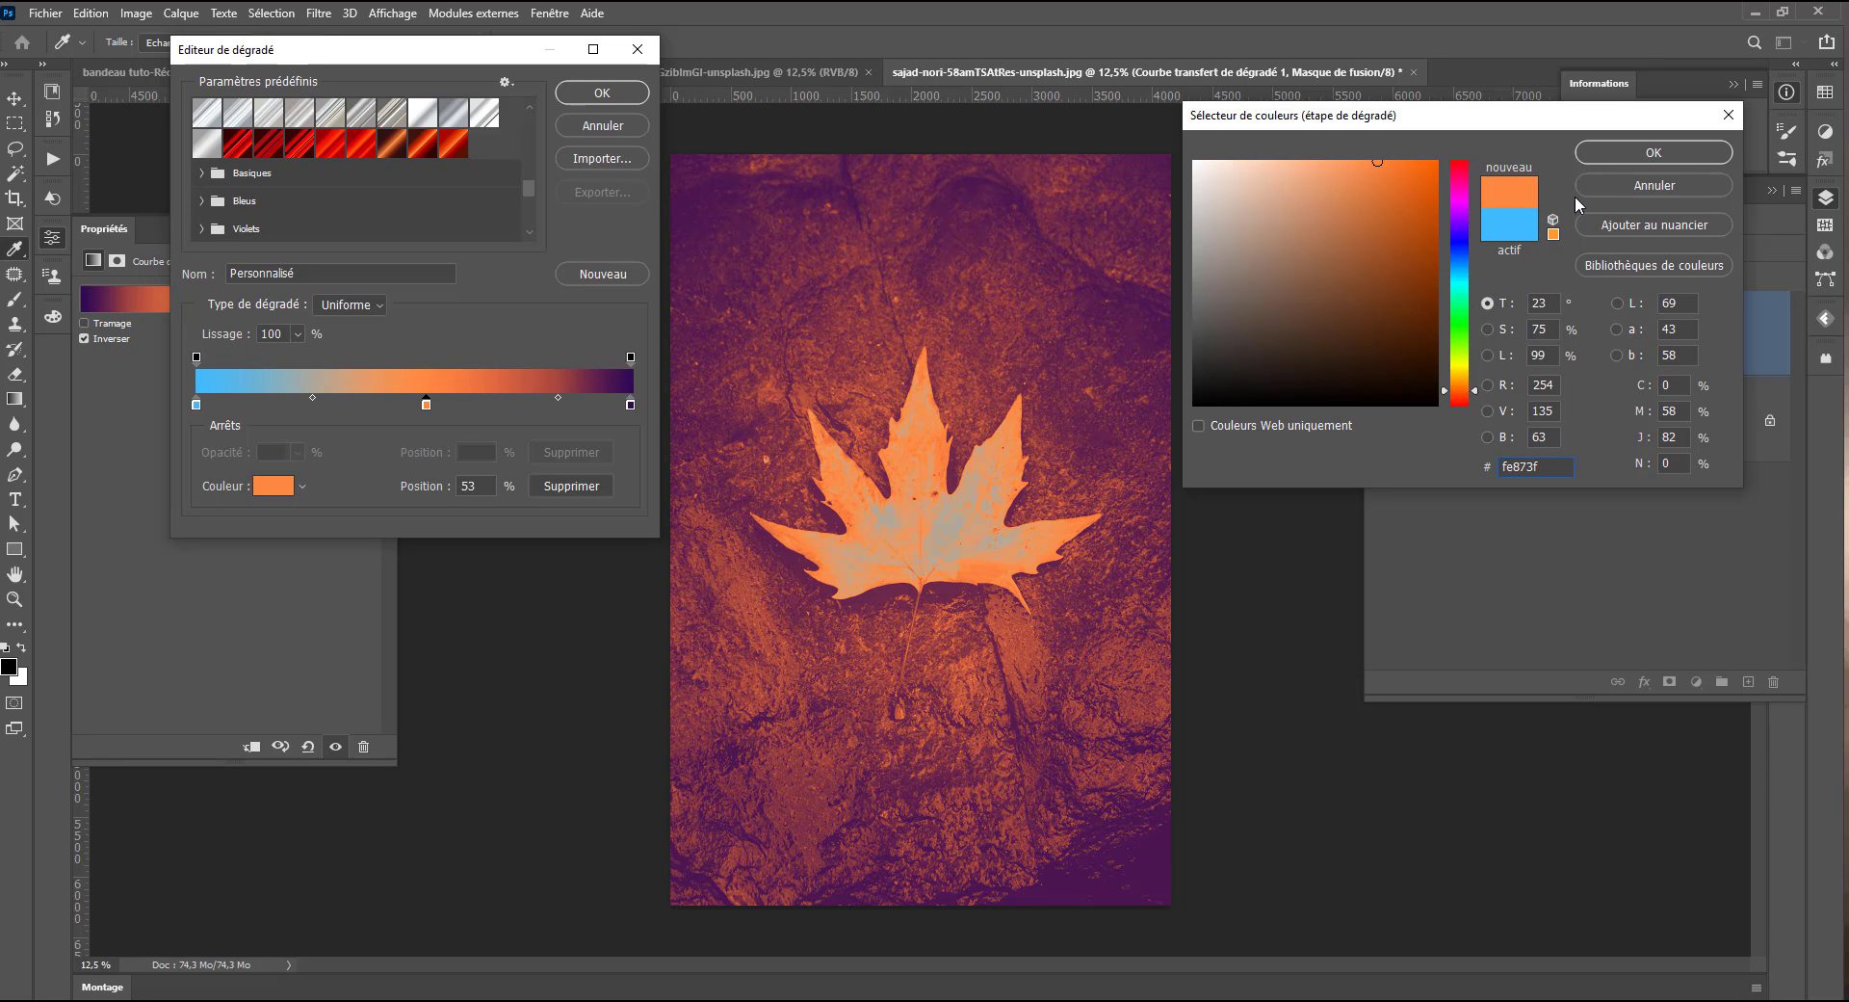
click(1653, 152)
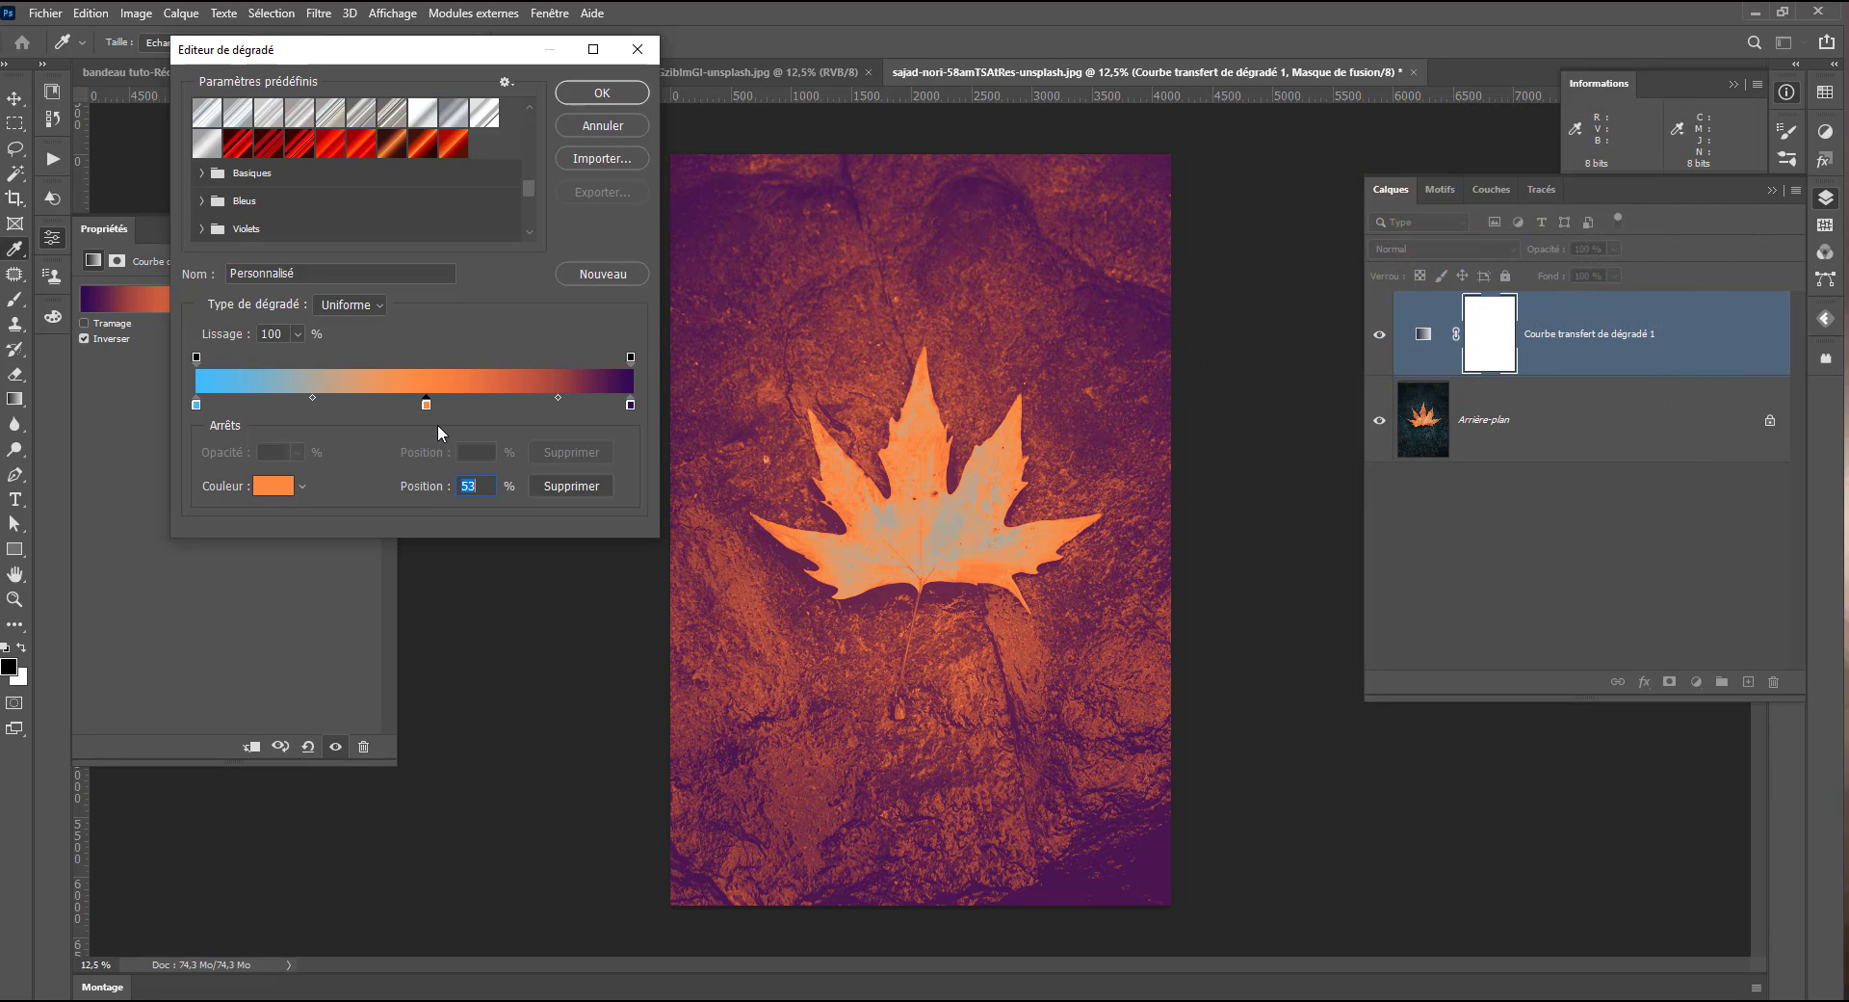
Move the orange stop to 50%, shift the orange-purple midpoint towards the orange, and delete the stray extra stops
drag(425, 404, 418, 415)
drag(555, 400, 530, 406)
click(531, 406)
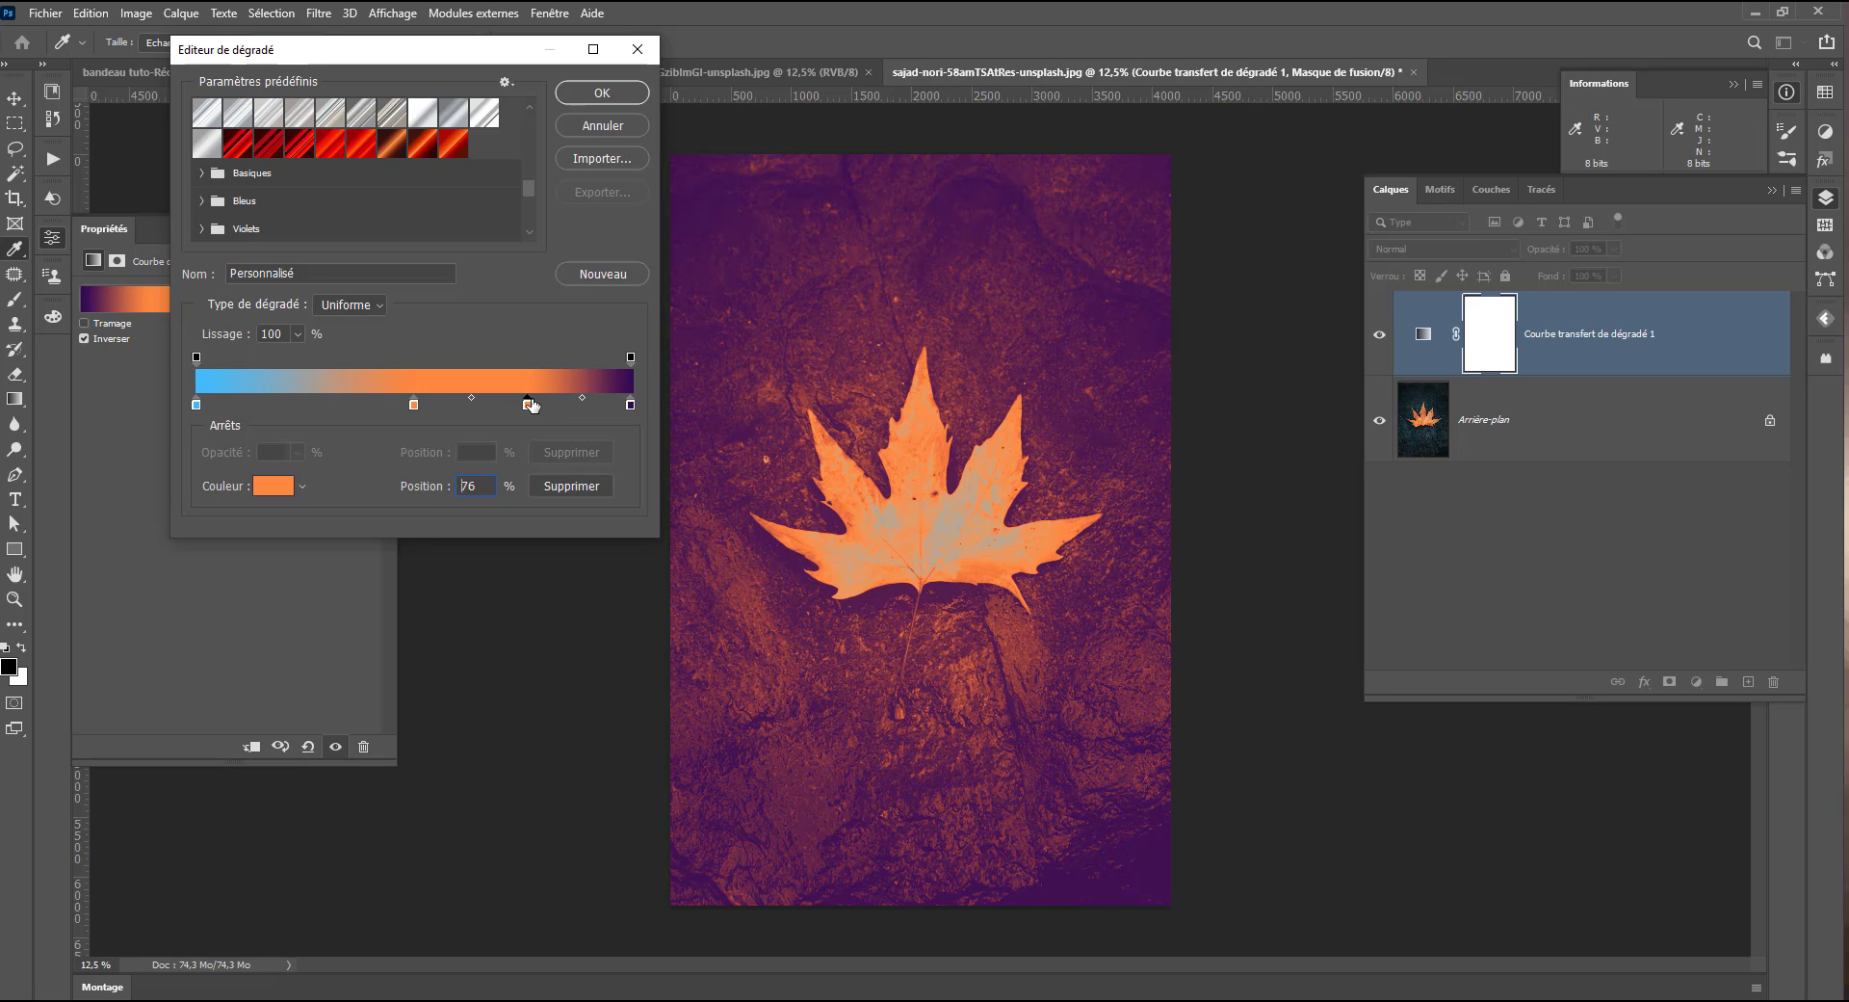
key(Delete)
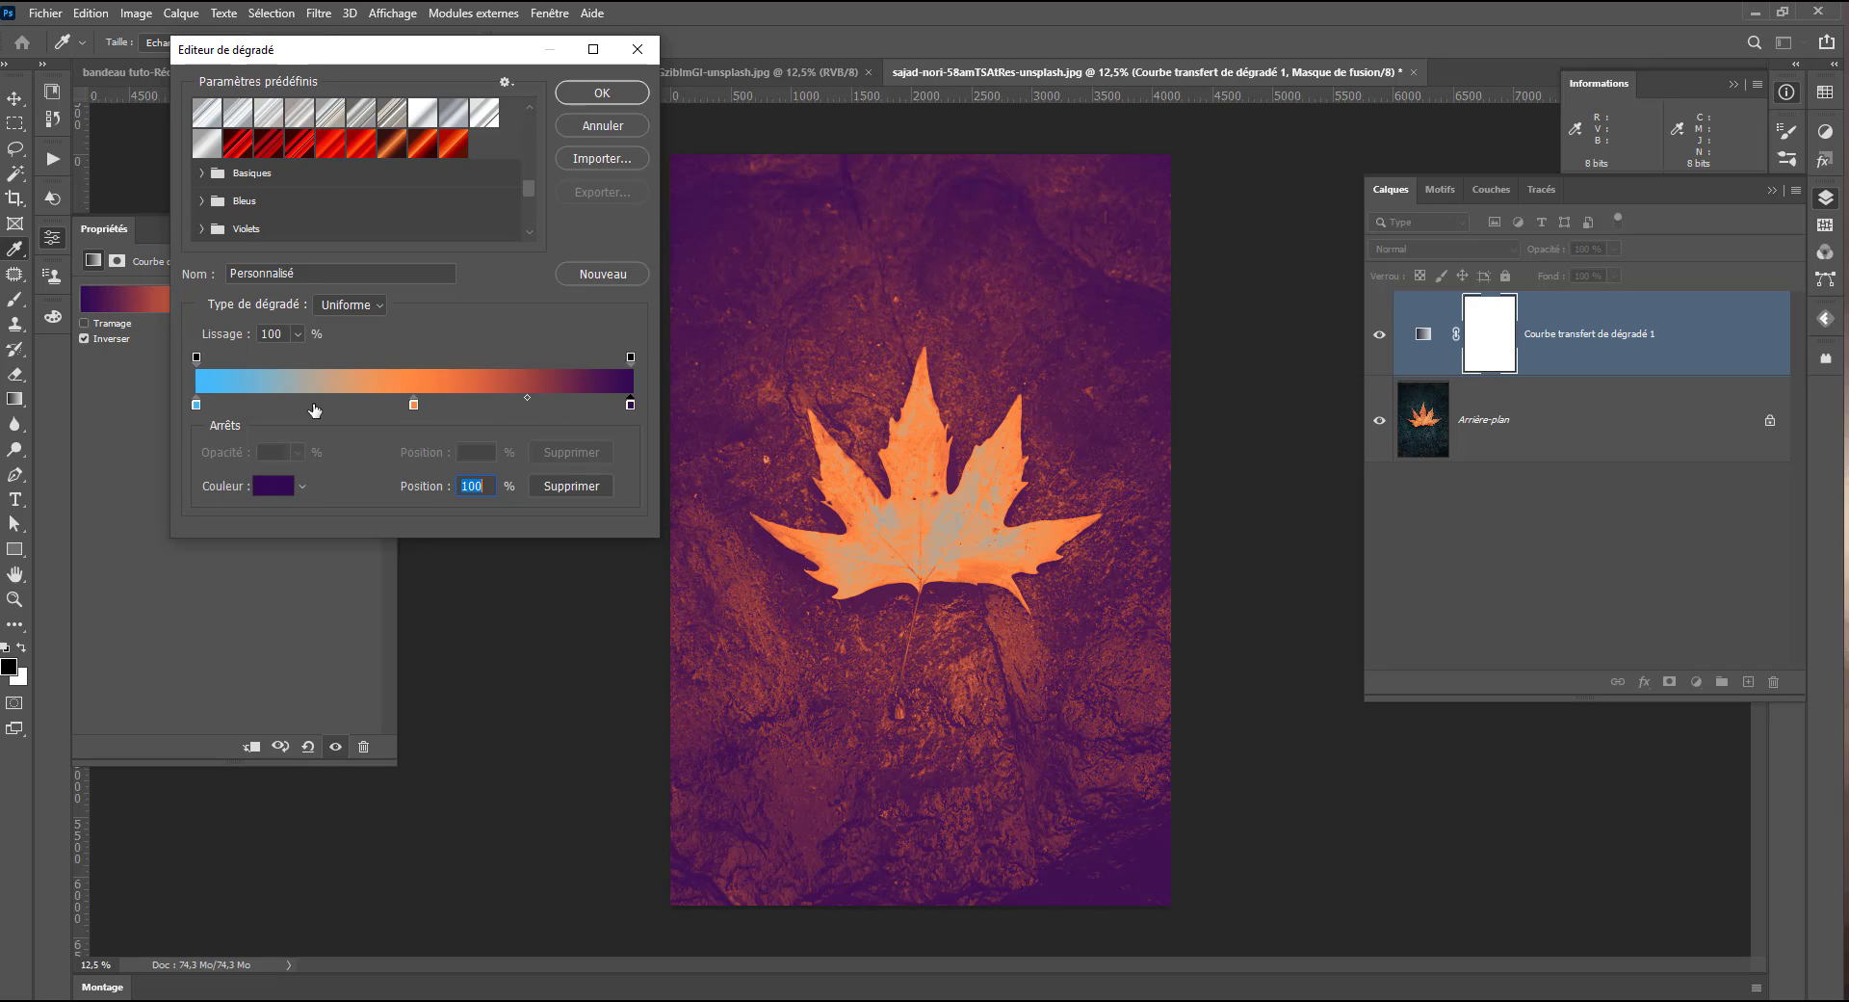
click(413, 404)
click(290, 405)
key(Delete)
Shift the midpoint between the light blue and orange stops towards the blue end
click(306, 400)
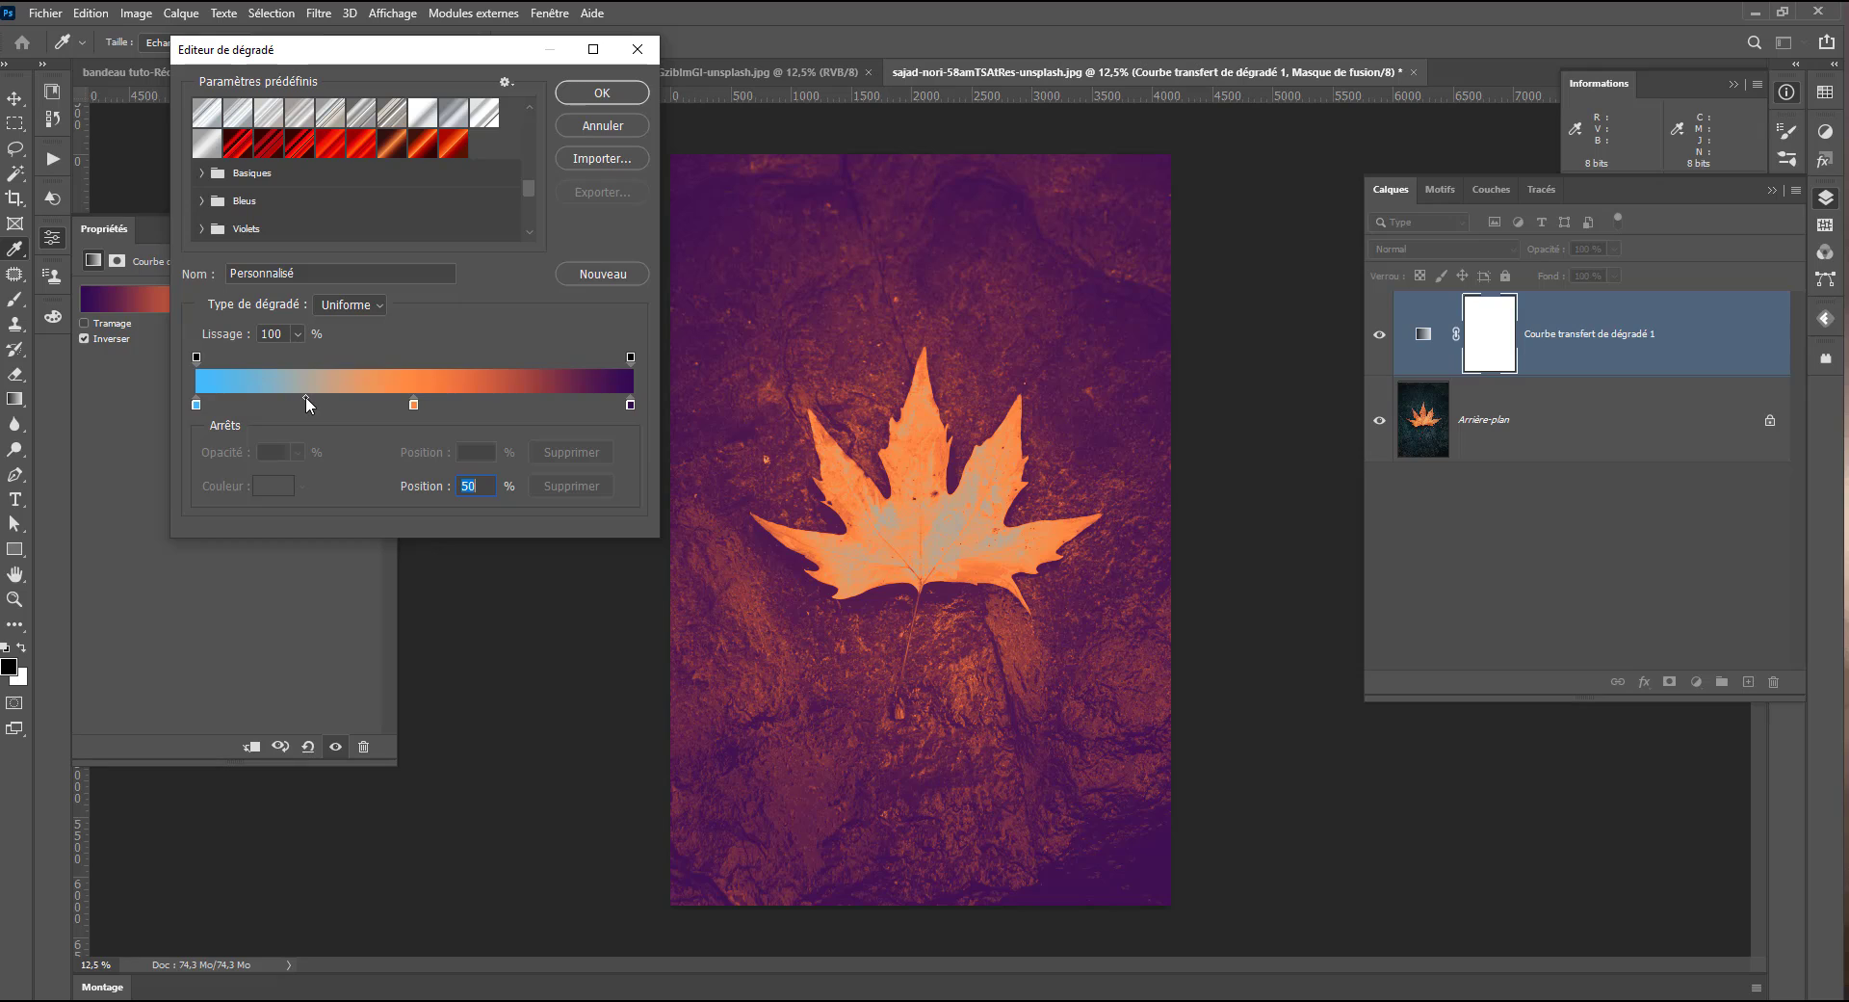
drag(306, 397, 282, 393)
click(279, 405)
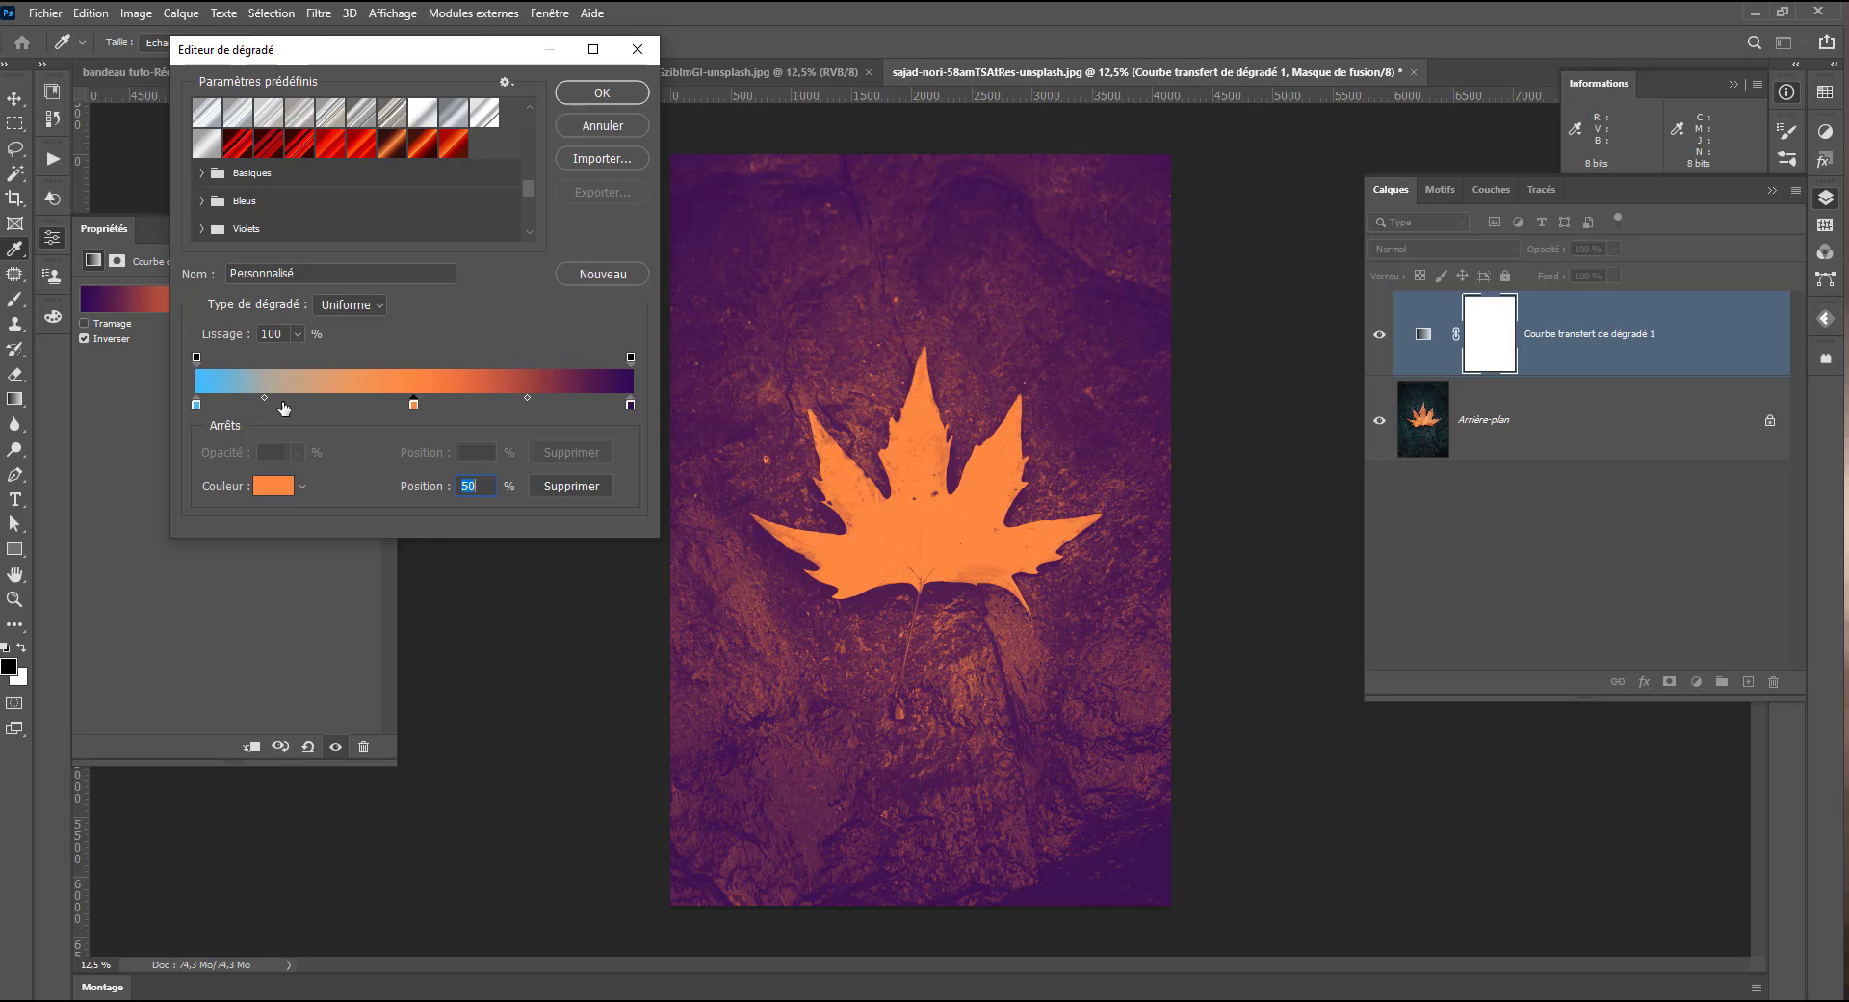
key(ctrl+z)
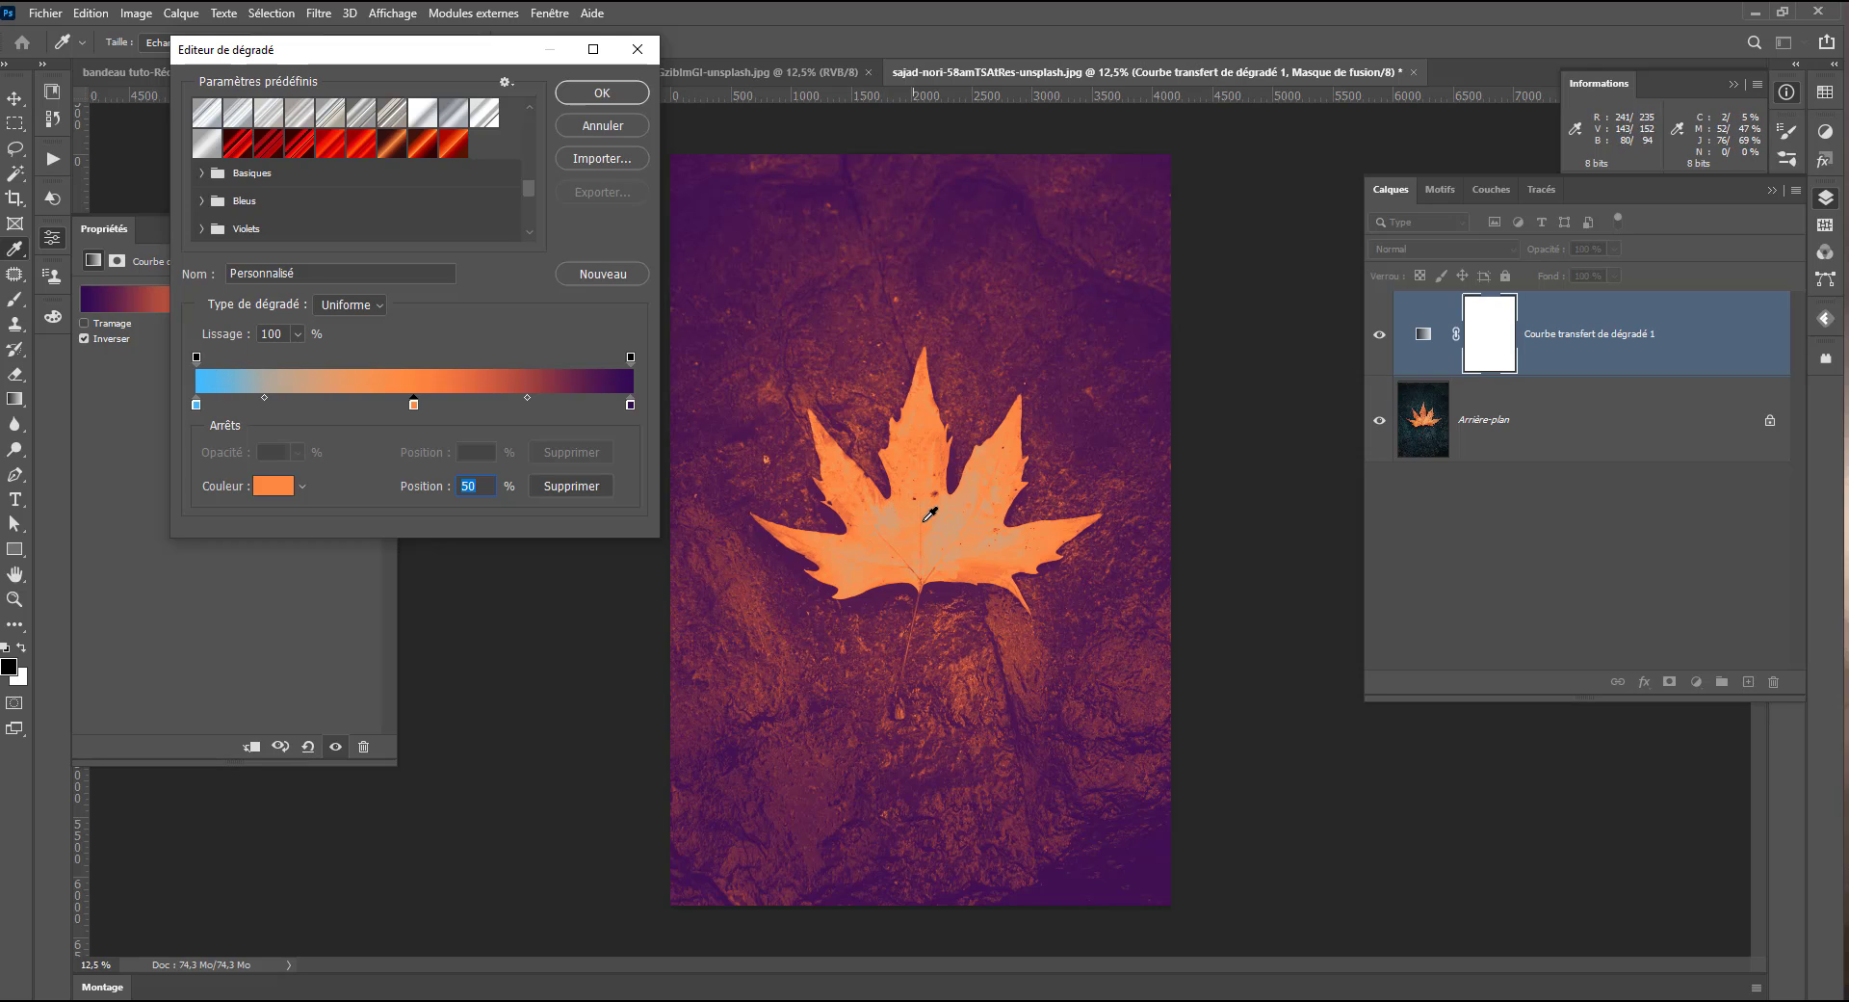
Recolour the gradient's light blue start stop to white ffffff and accept the edited gradient
double_click(196, 406)
click(1229, 158)
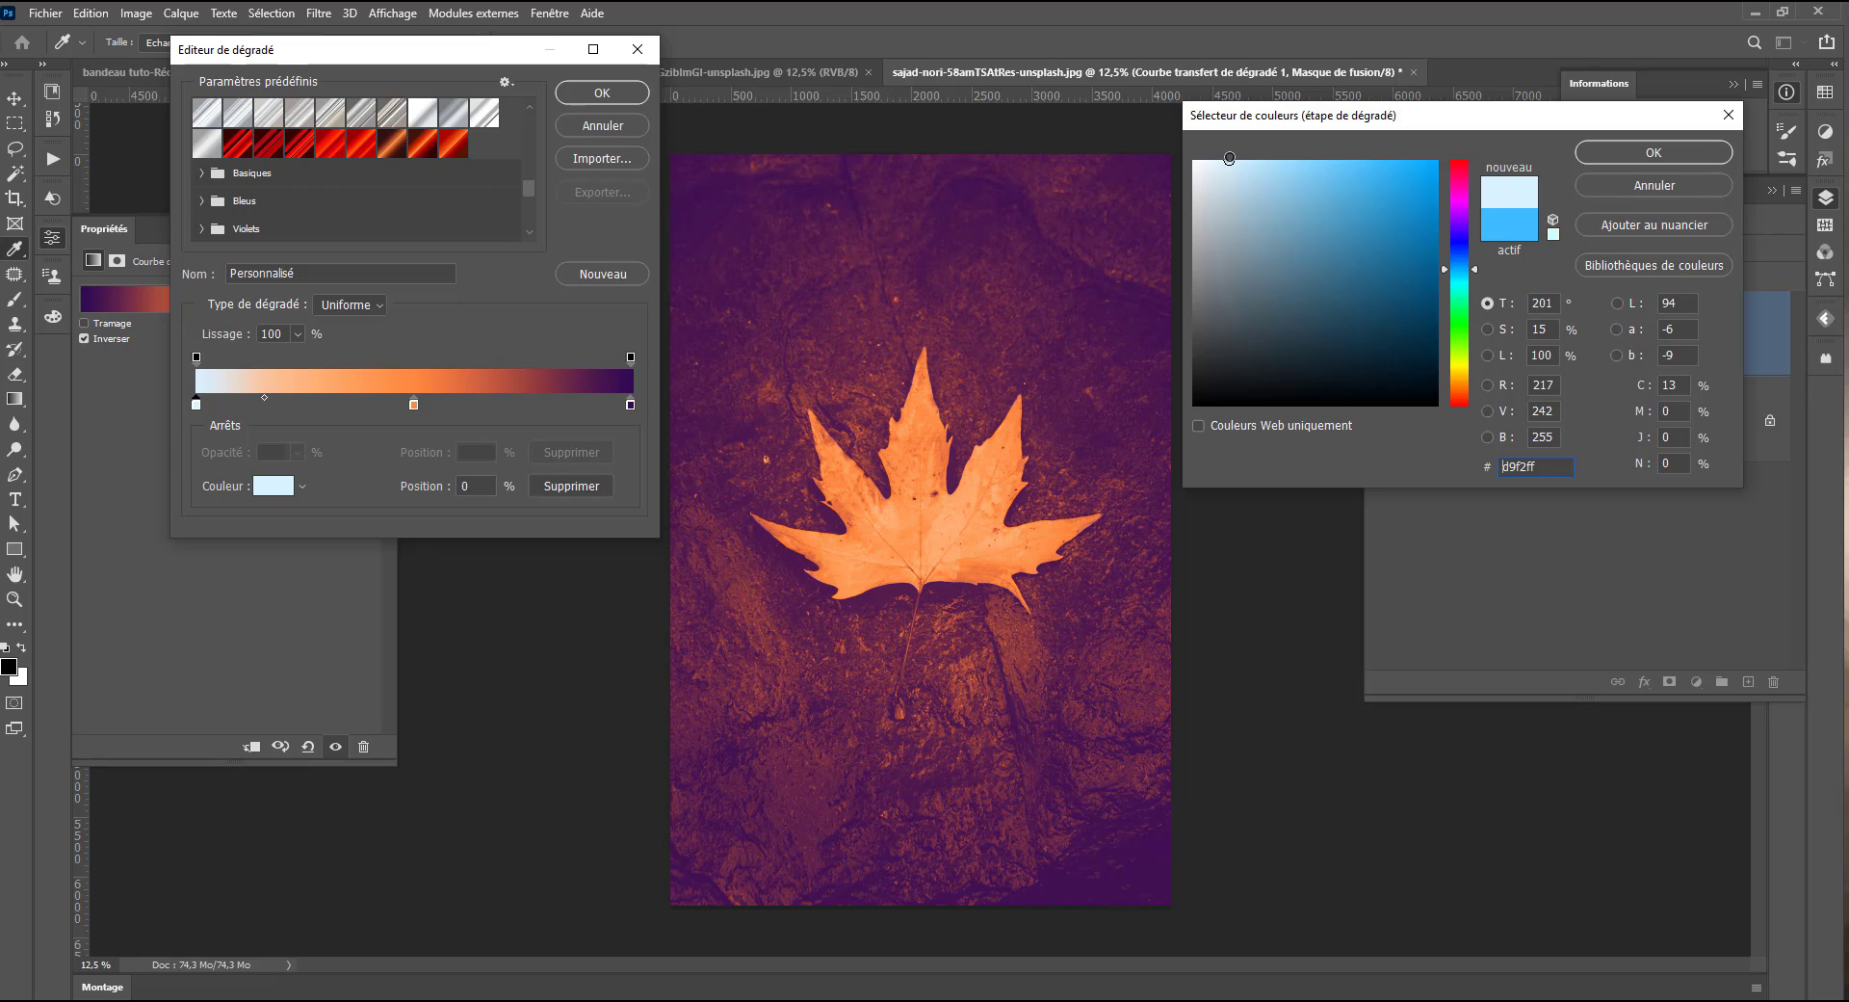
mouse_move(1229, 158)
mouse_down()
mouse_move(1209, 178)
mouse_move(1195, 162)
mouse_up()
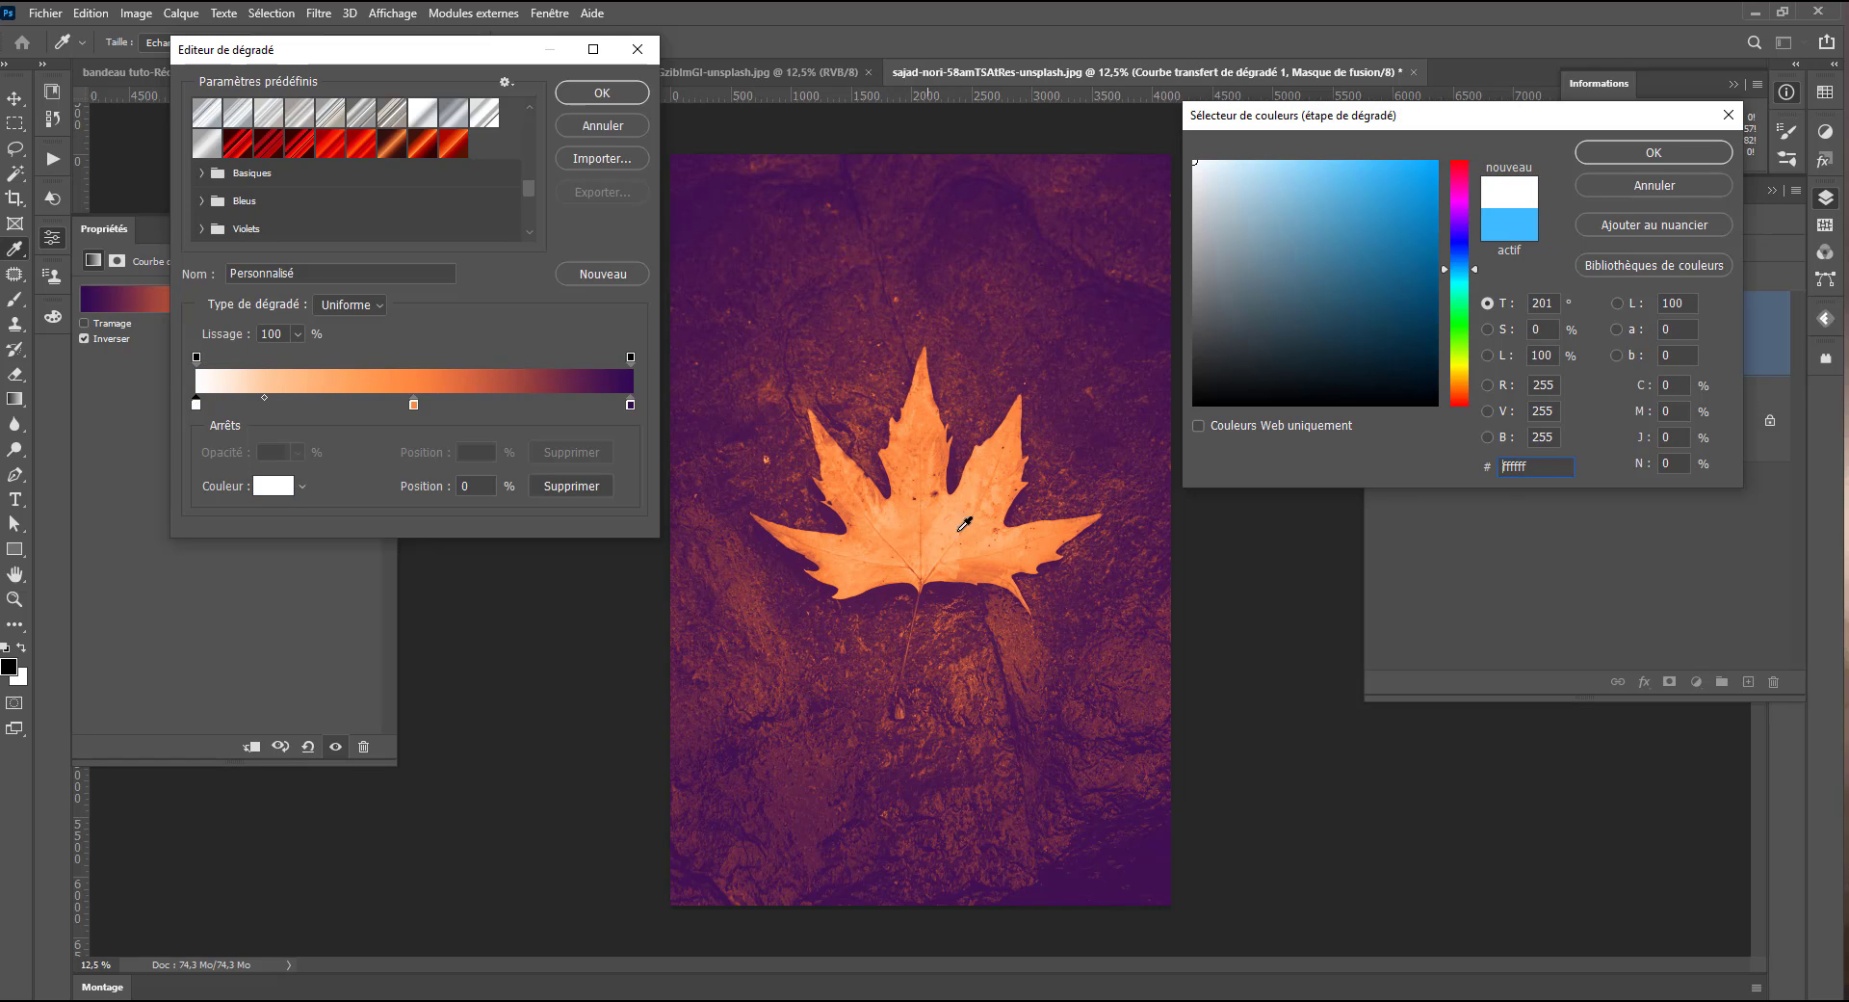
mouse_move(1279, 235)
mouse_down()
mouse_move(1218, 392)
mouse_move(1379, 324)
mouse_move(1194, 162)
mouse_up()
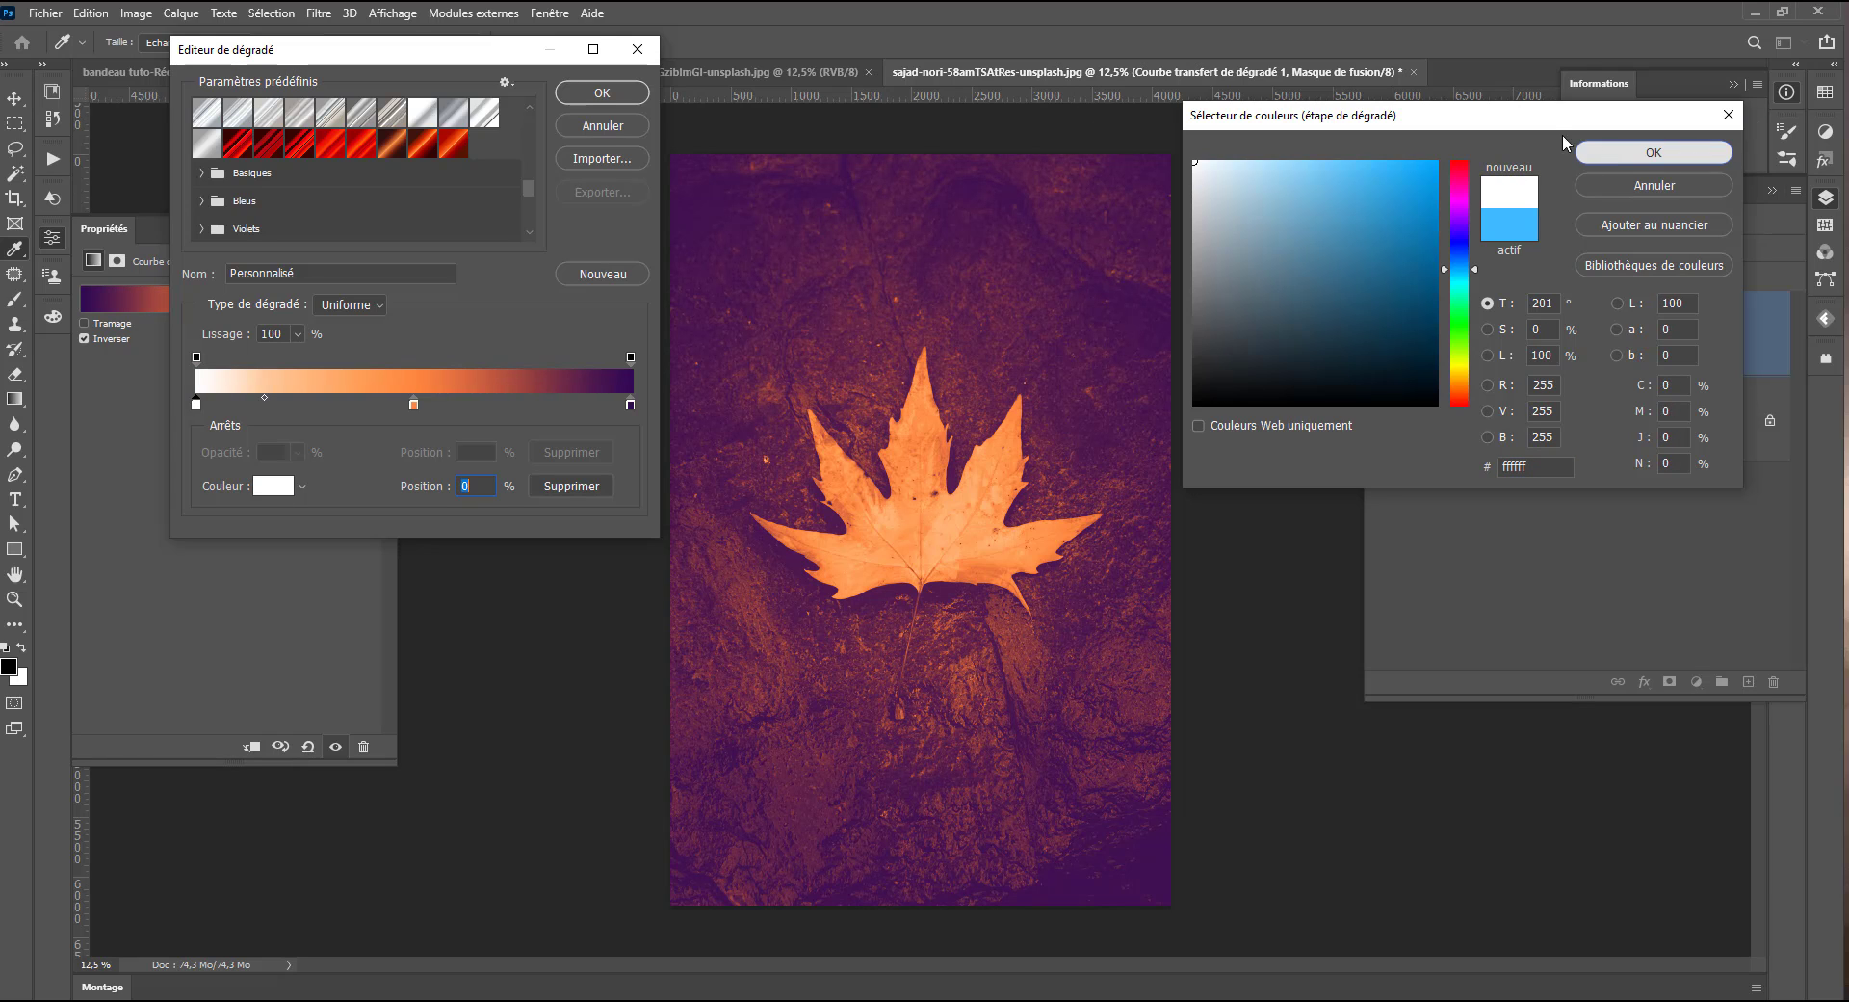
click(1607, 152)
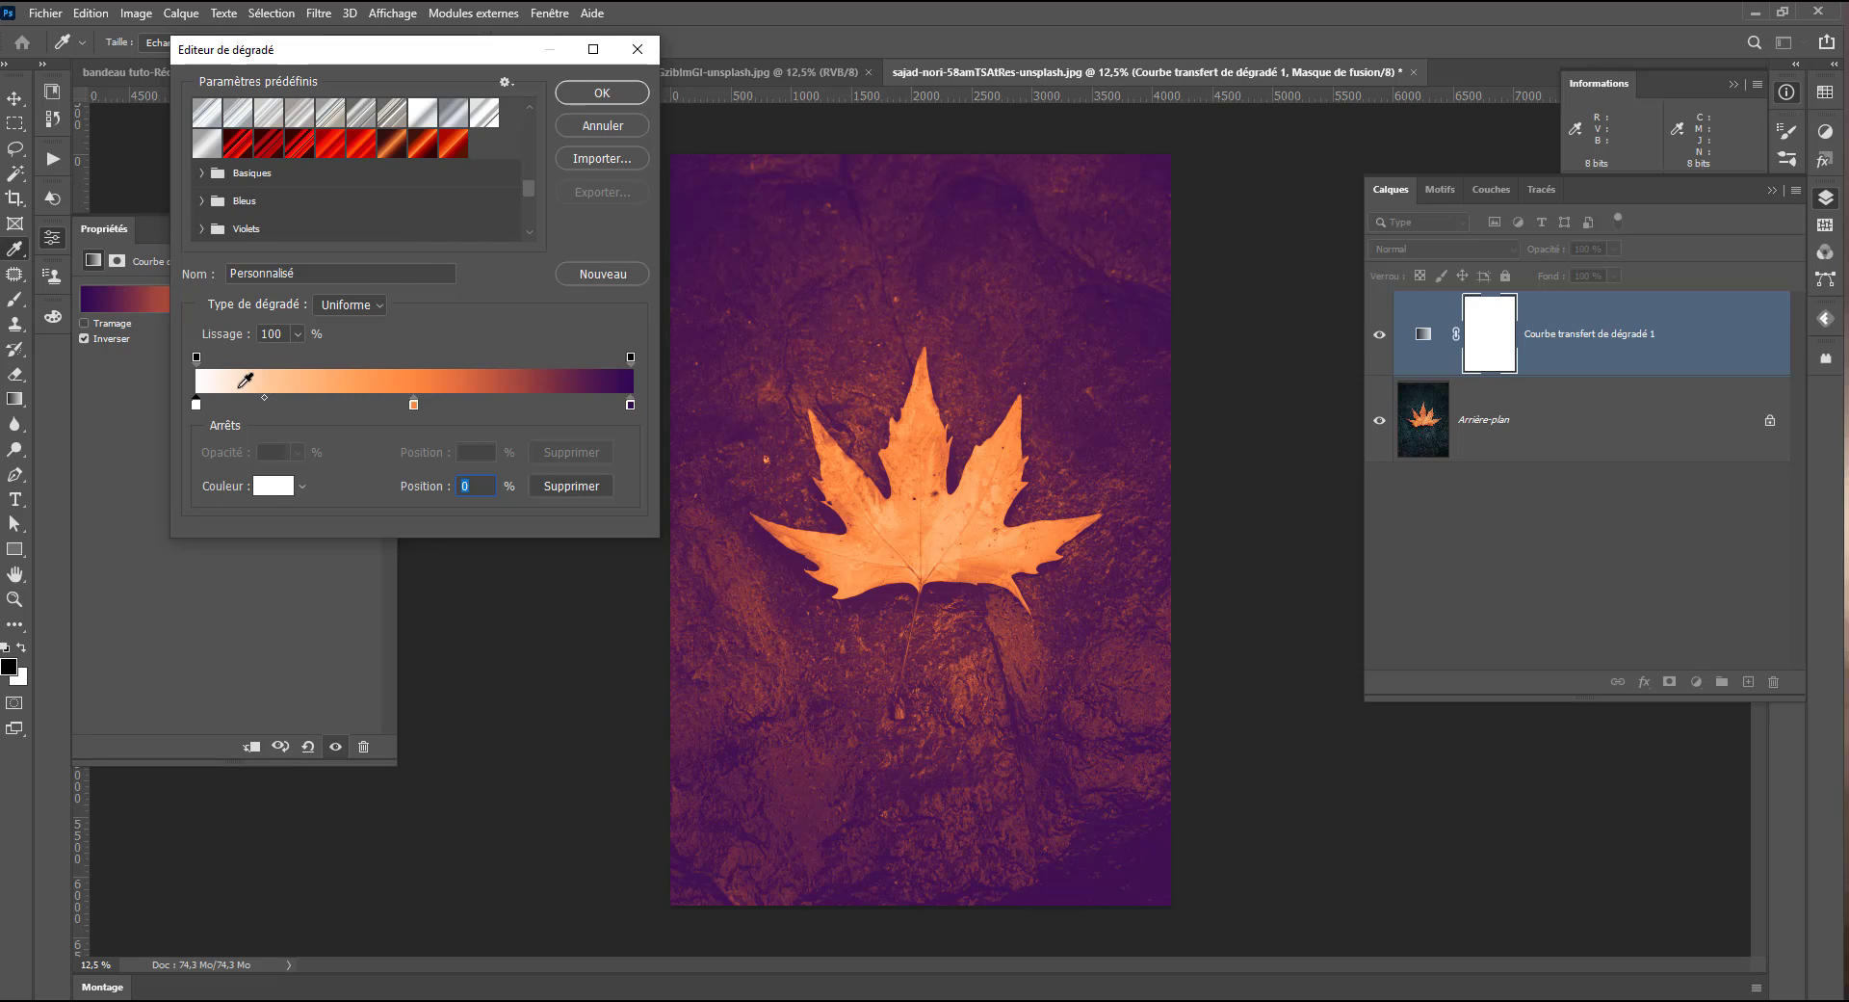
click(582, 93)
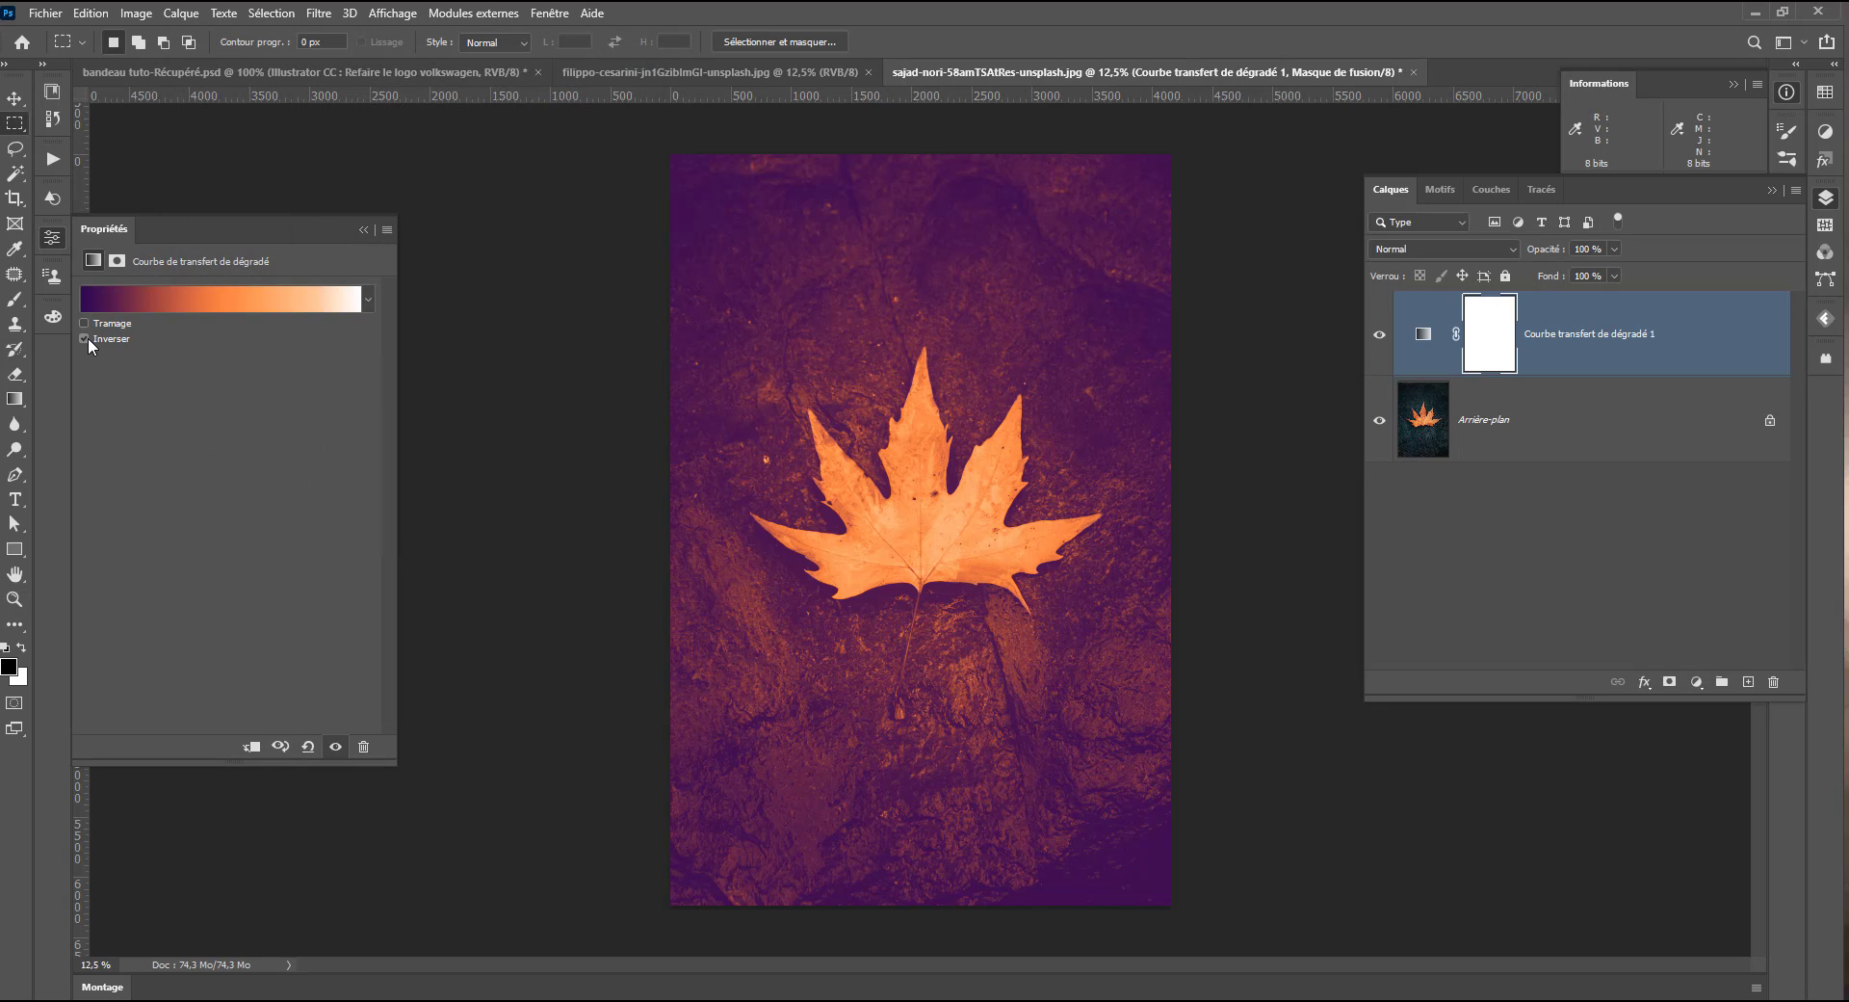
Try the gradient map with its Inverser option off, check the gradient, and restore the option
click(85, 338)
click(171, 307)
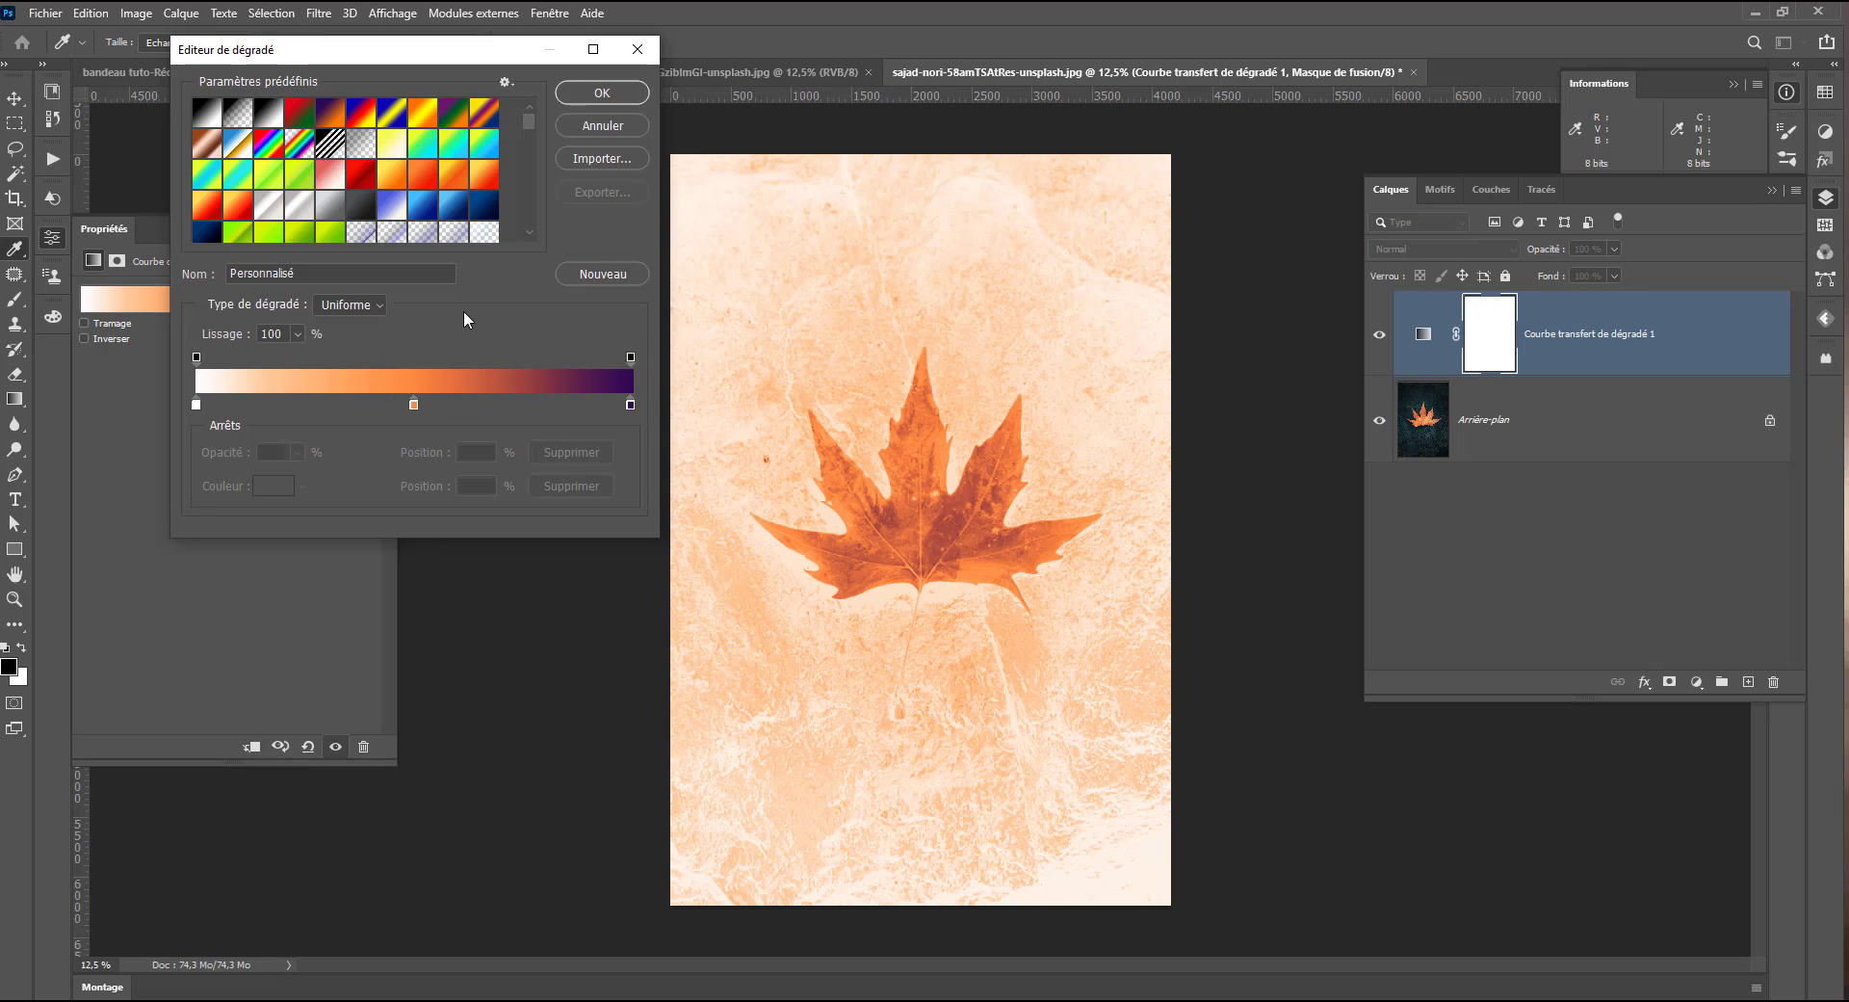
click(602, 92)
click(85, 338)
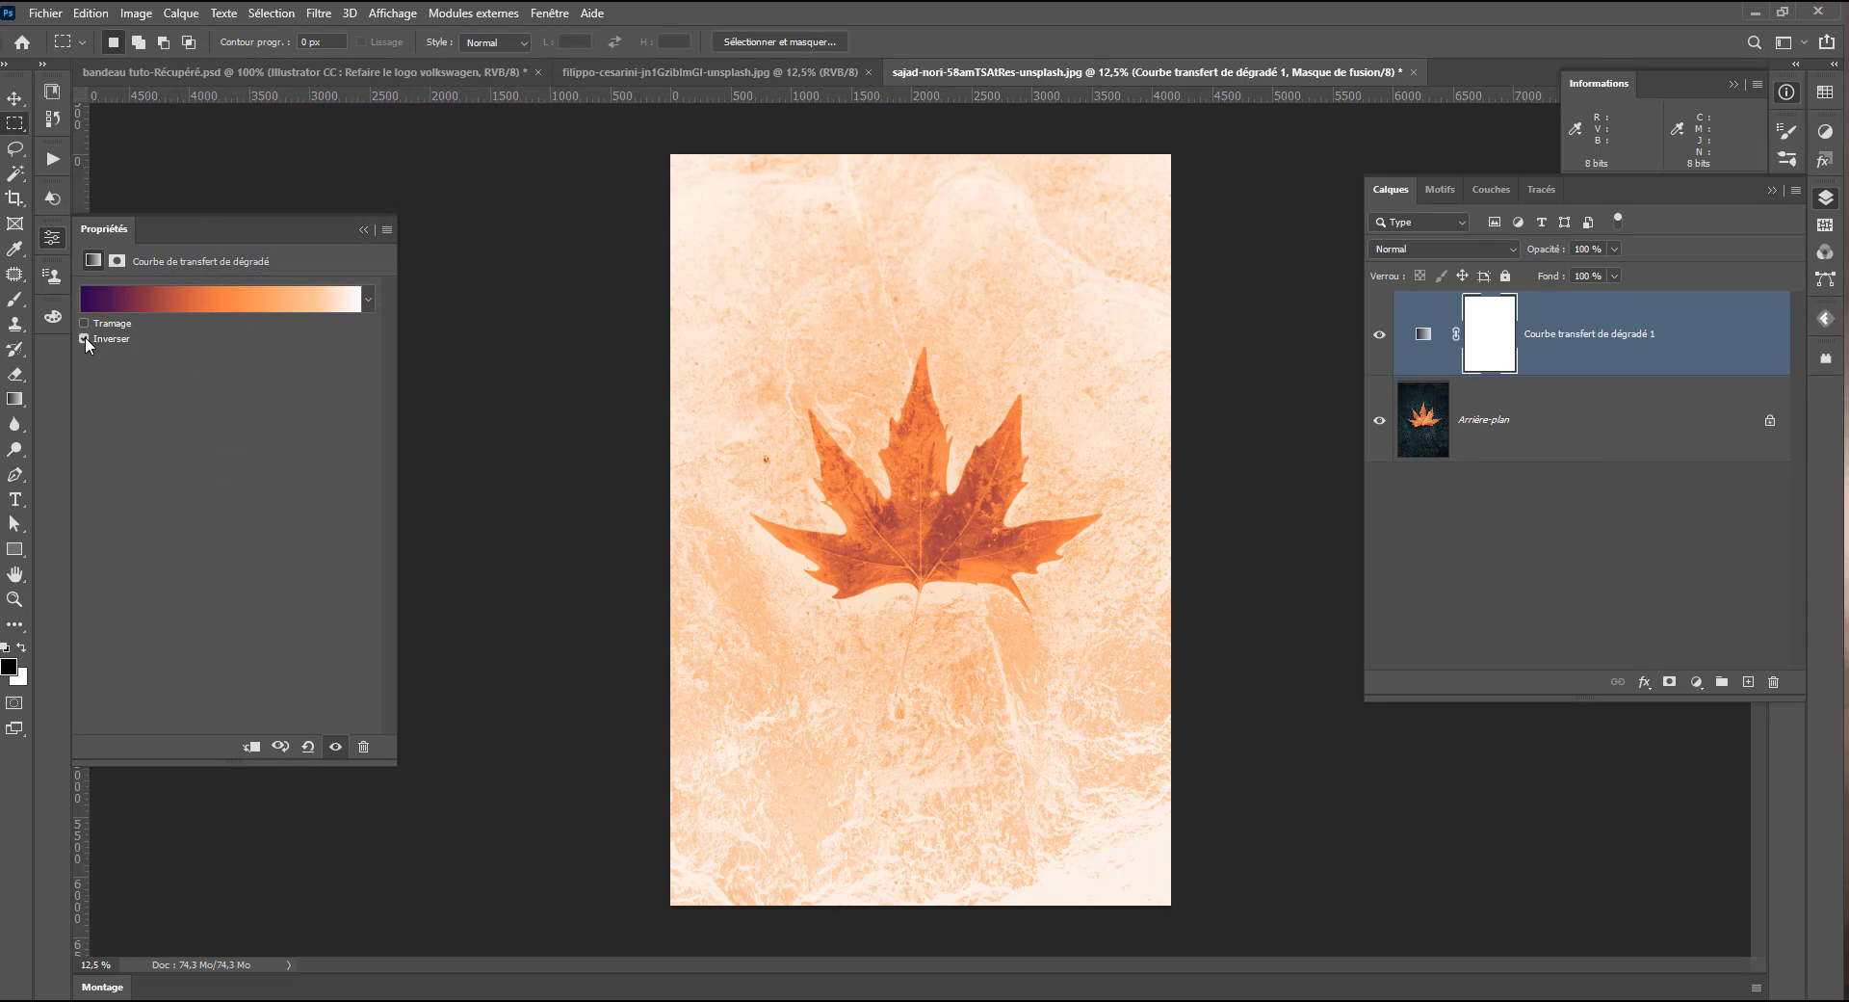
Reopen the gradient, nudge the orange middle stop slightly towards the white end and accept it
click(225, 302)
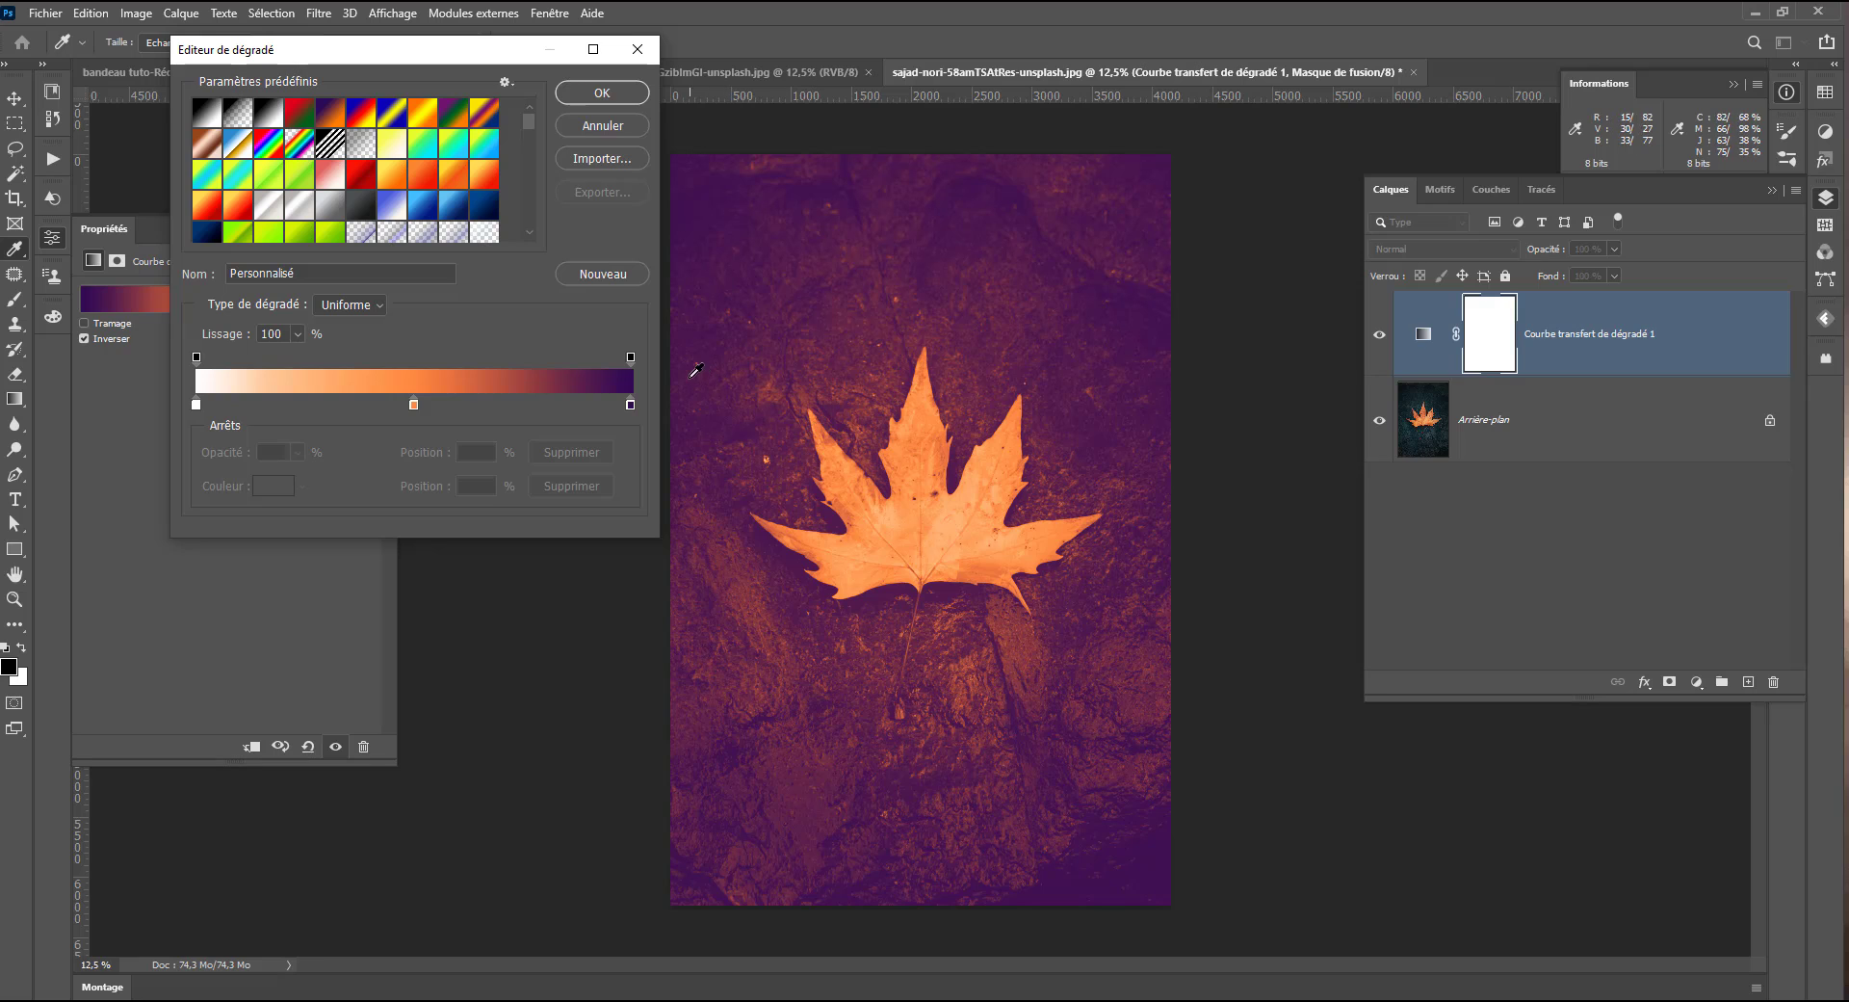
click(414, 404)
mouse_move(415, 405)
mouse_down()
mouse_move(367, 406)
mouse_move(516, 405)
mouse_move(409, 406)
mouse_up()
click(584, 92)
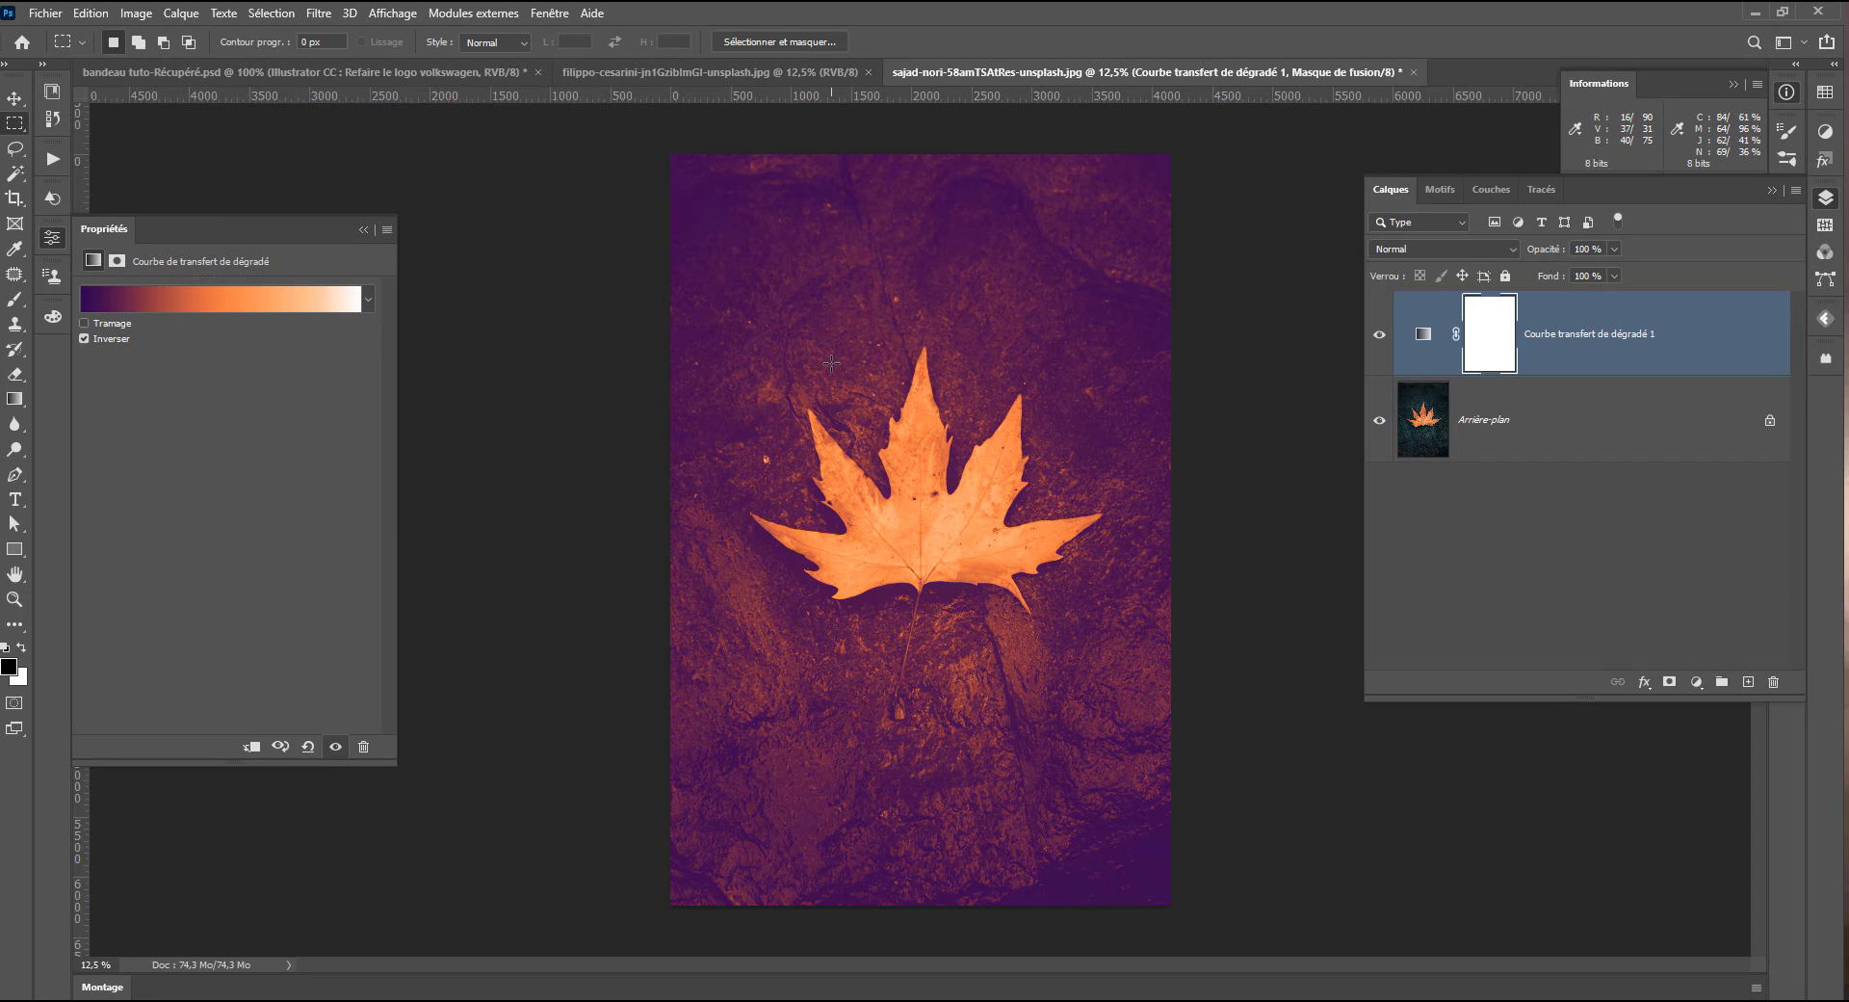
Set the gradient map layer to Superposition blending at 52% opacity and compare the photo with and without it
click(1429, 245)
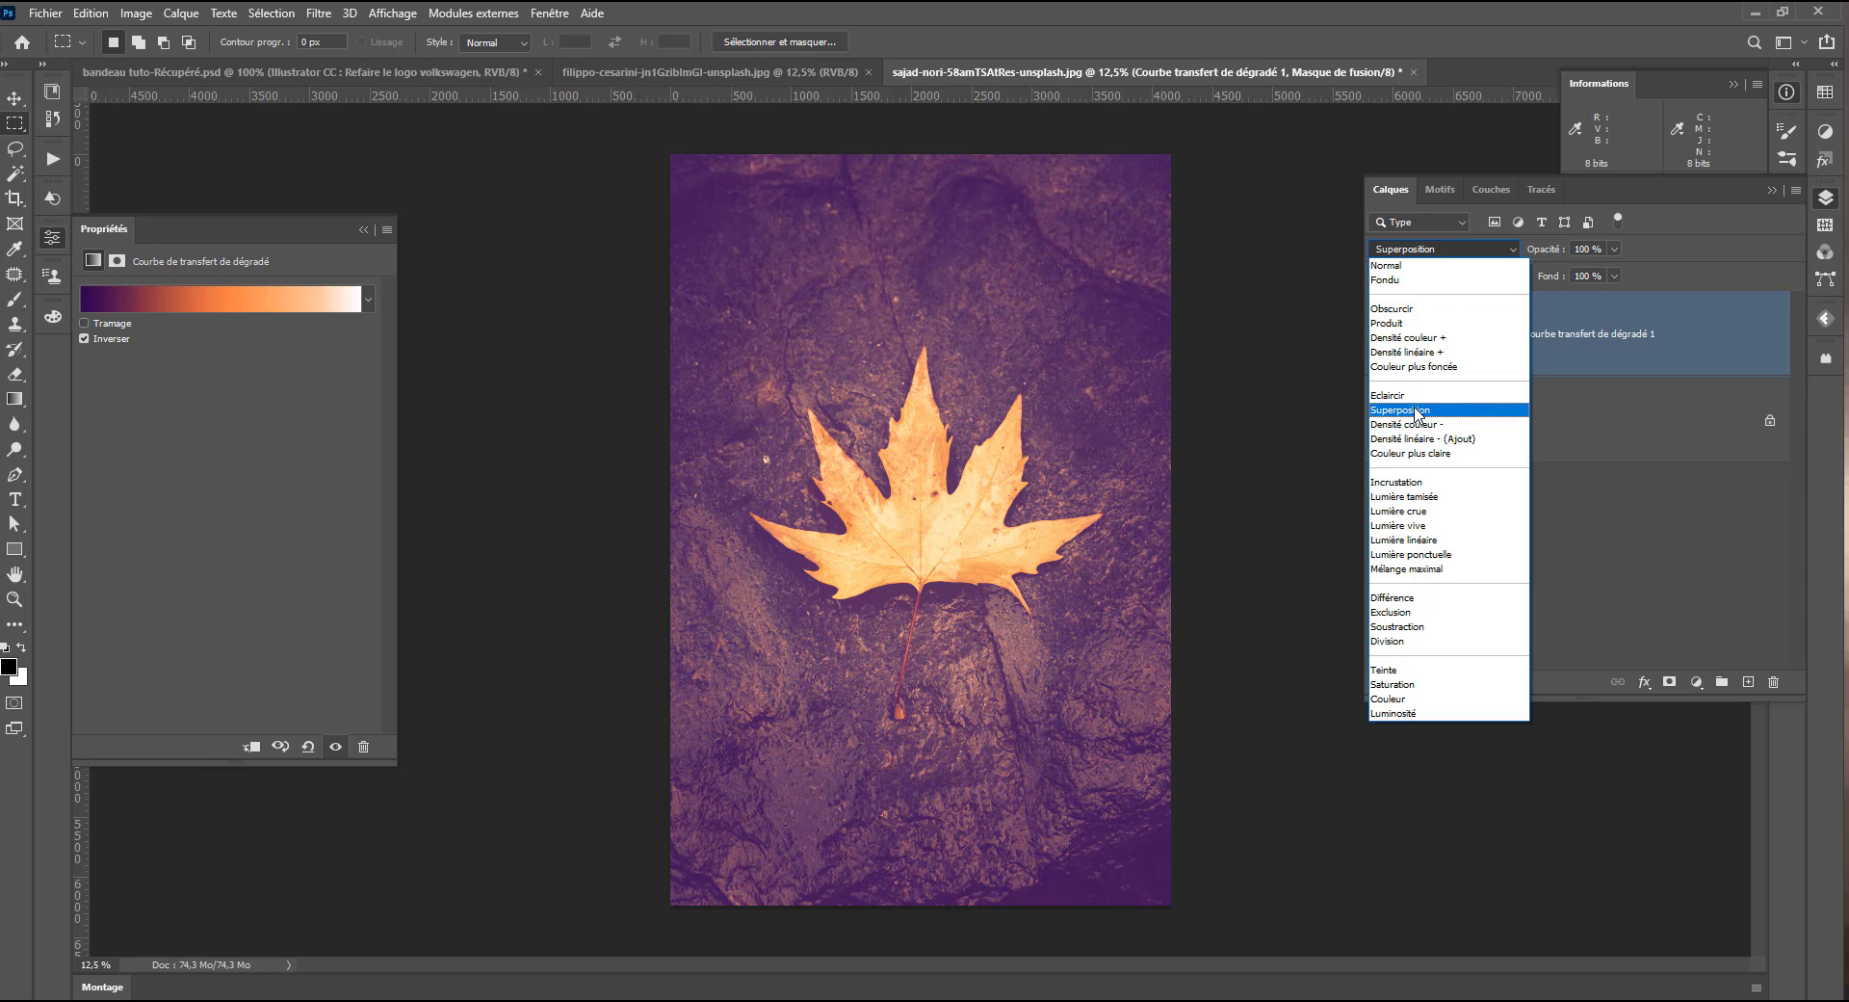
click(1406, 410)
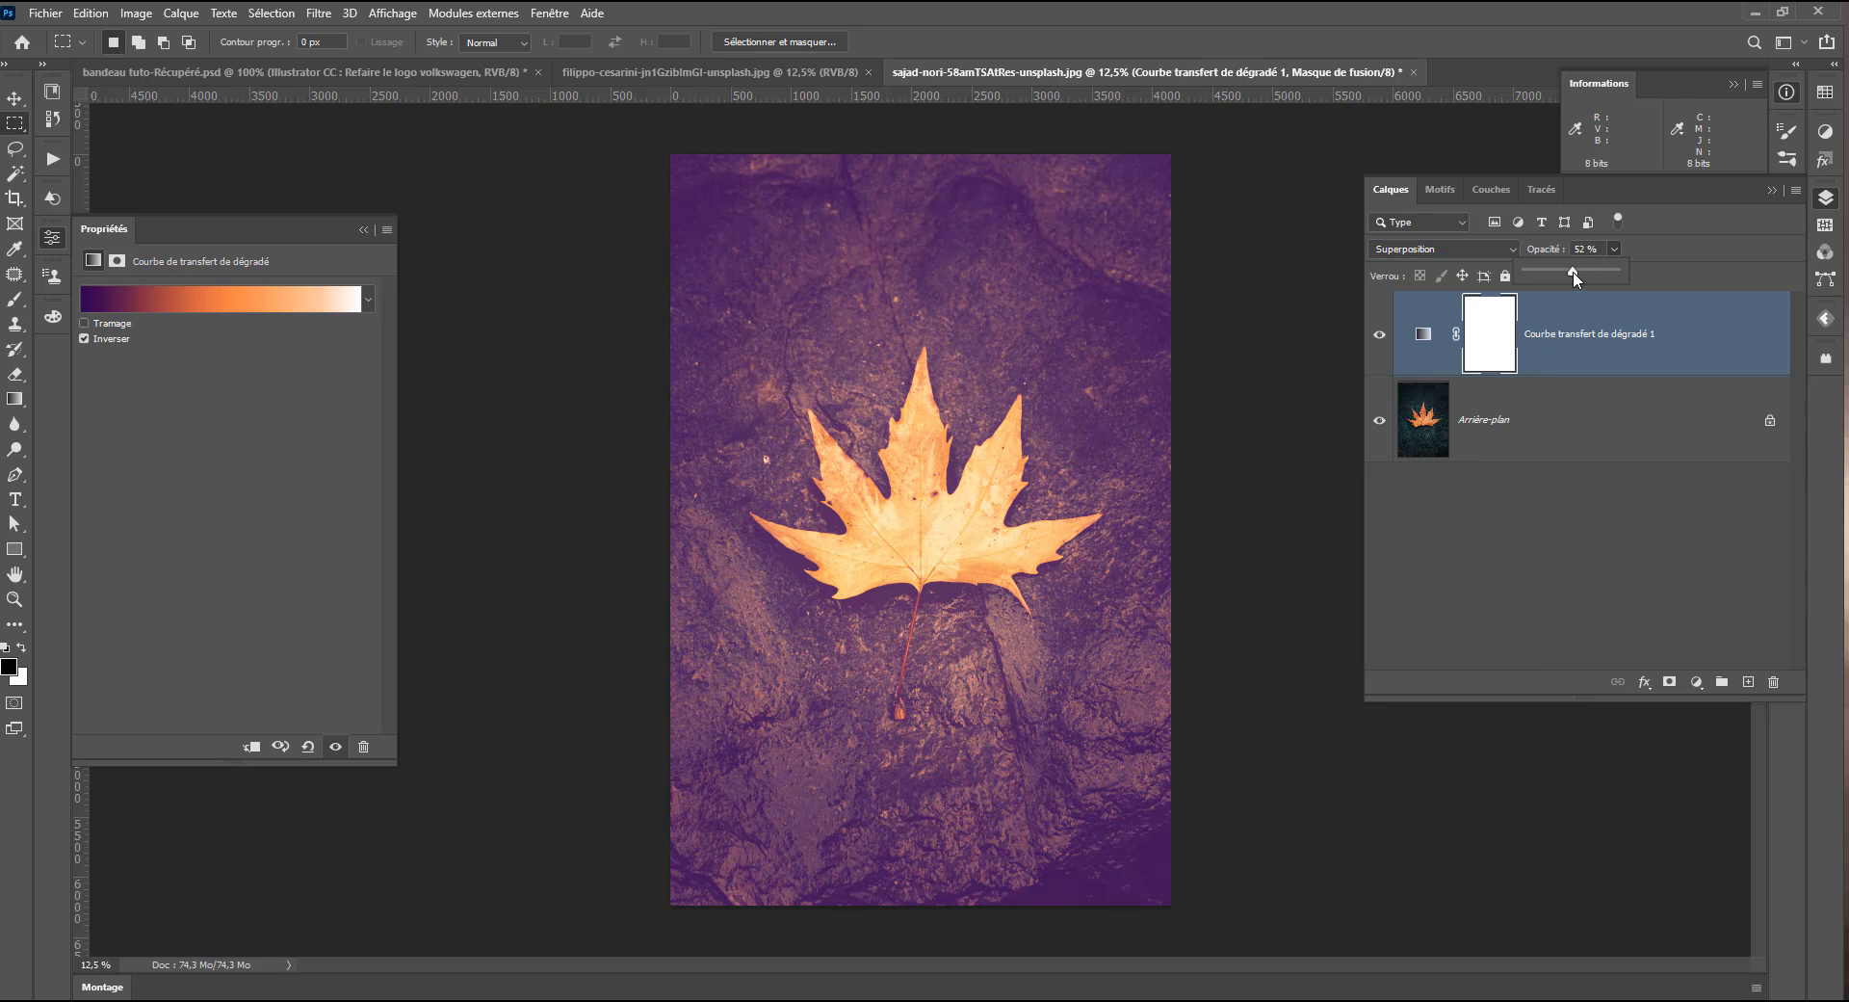
click(1379, 335)
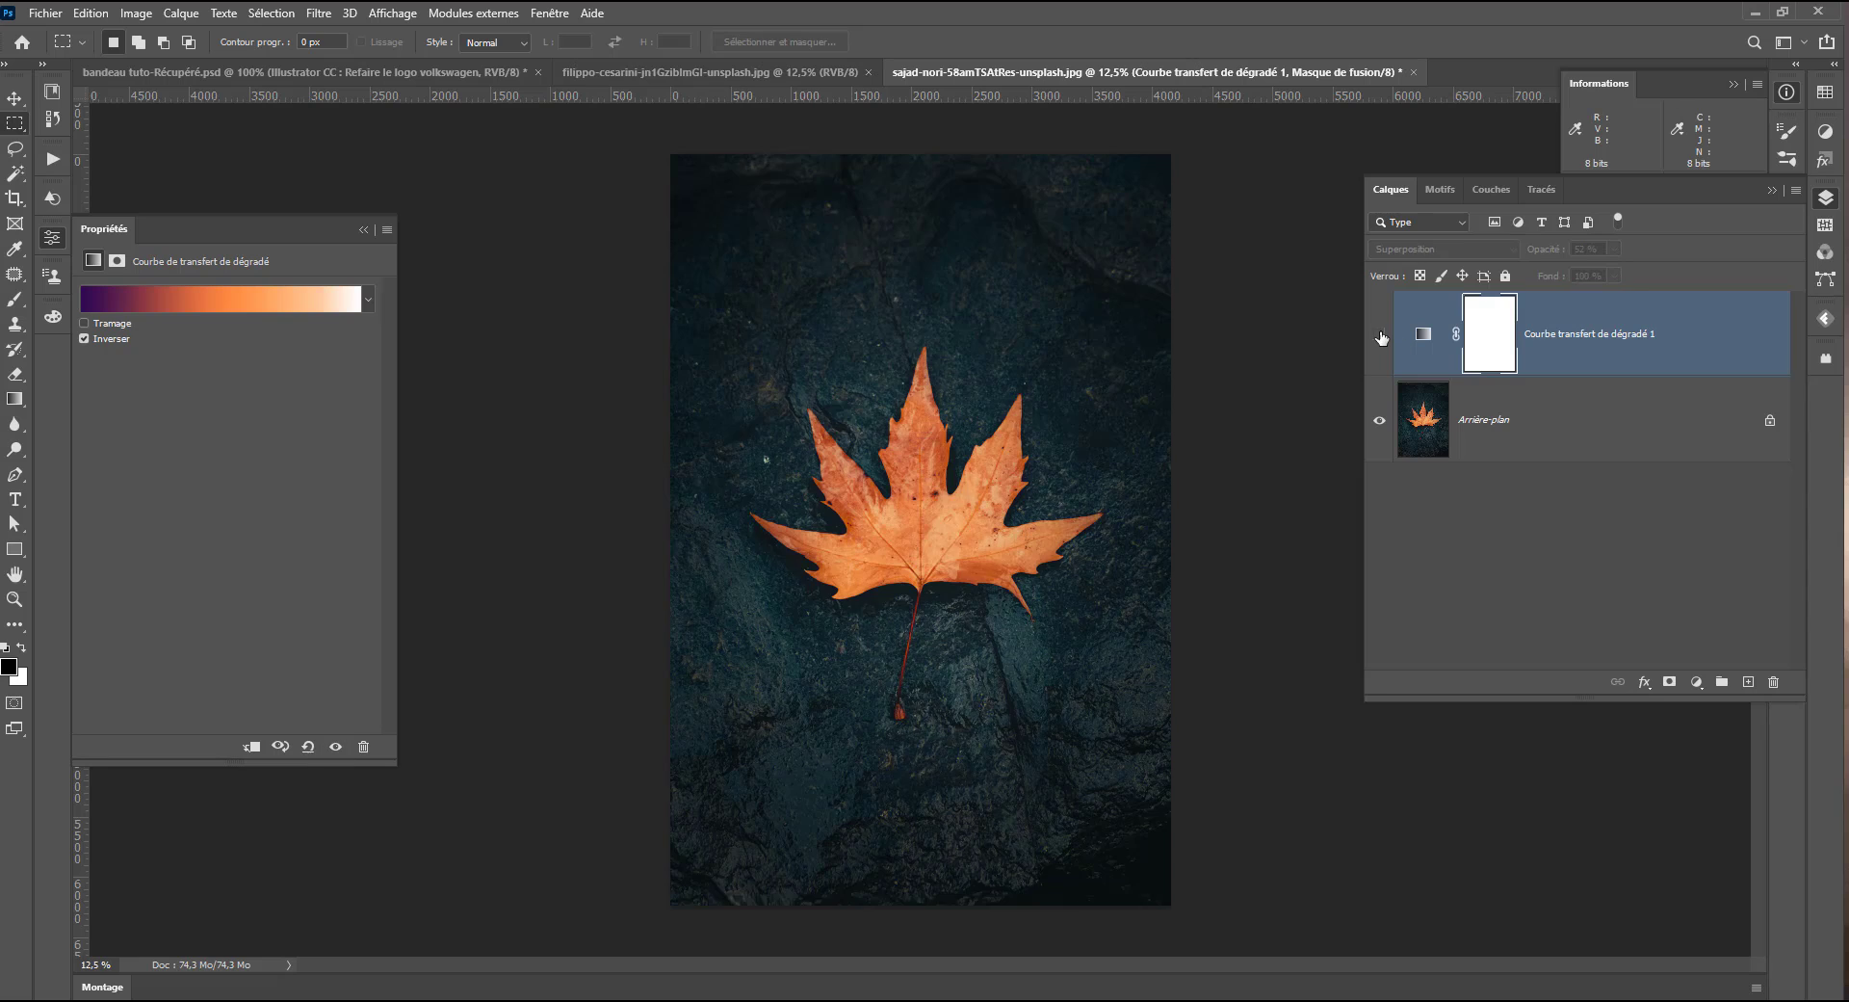
click(1381, 336)
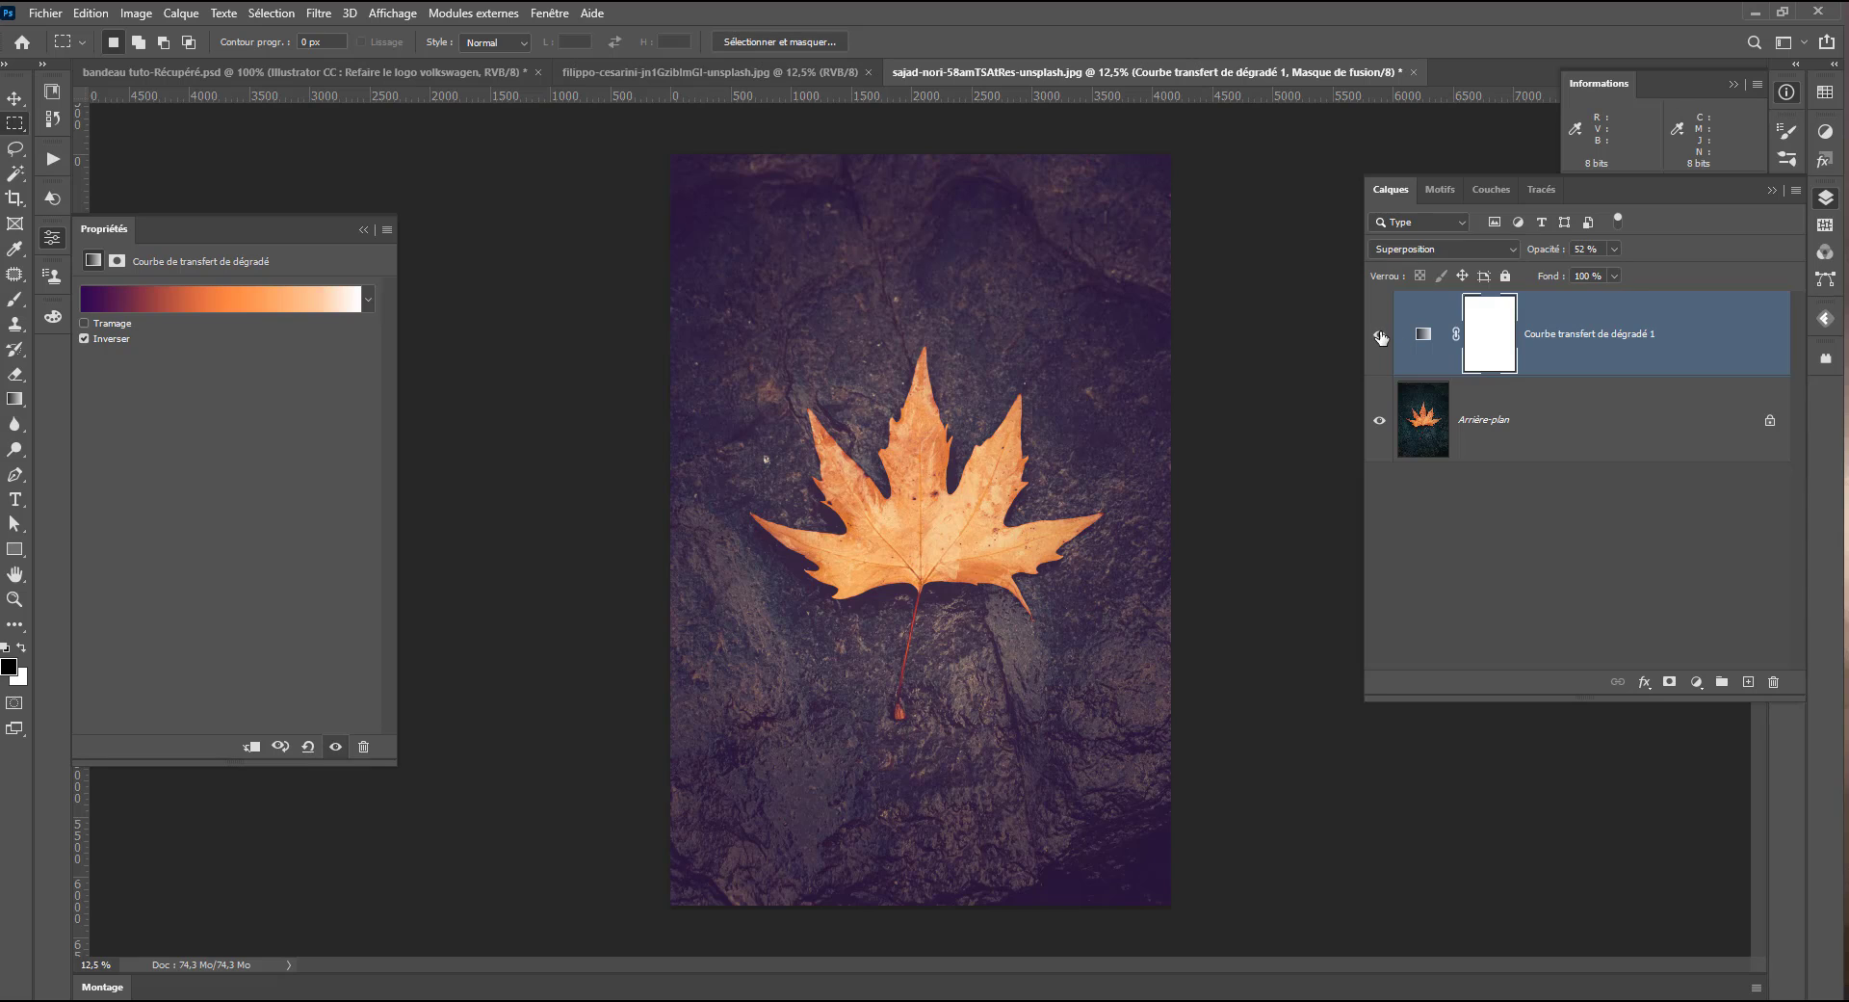
Change the gradient map layer's blend mode to Incrustation and compare the photo with and without the layer
click(1402, 251)
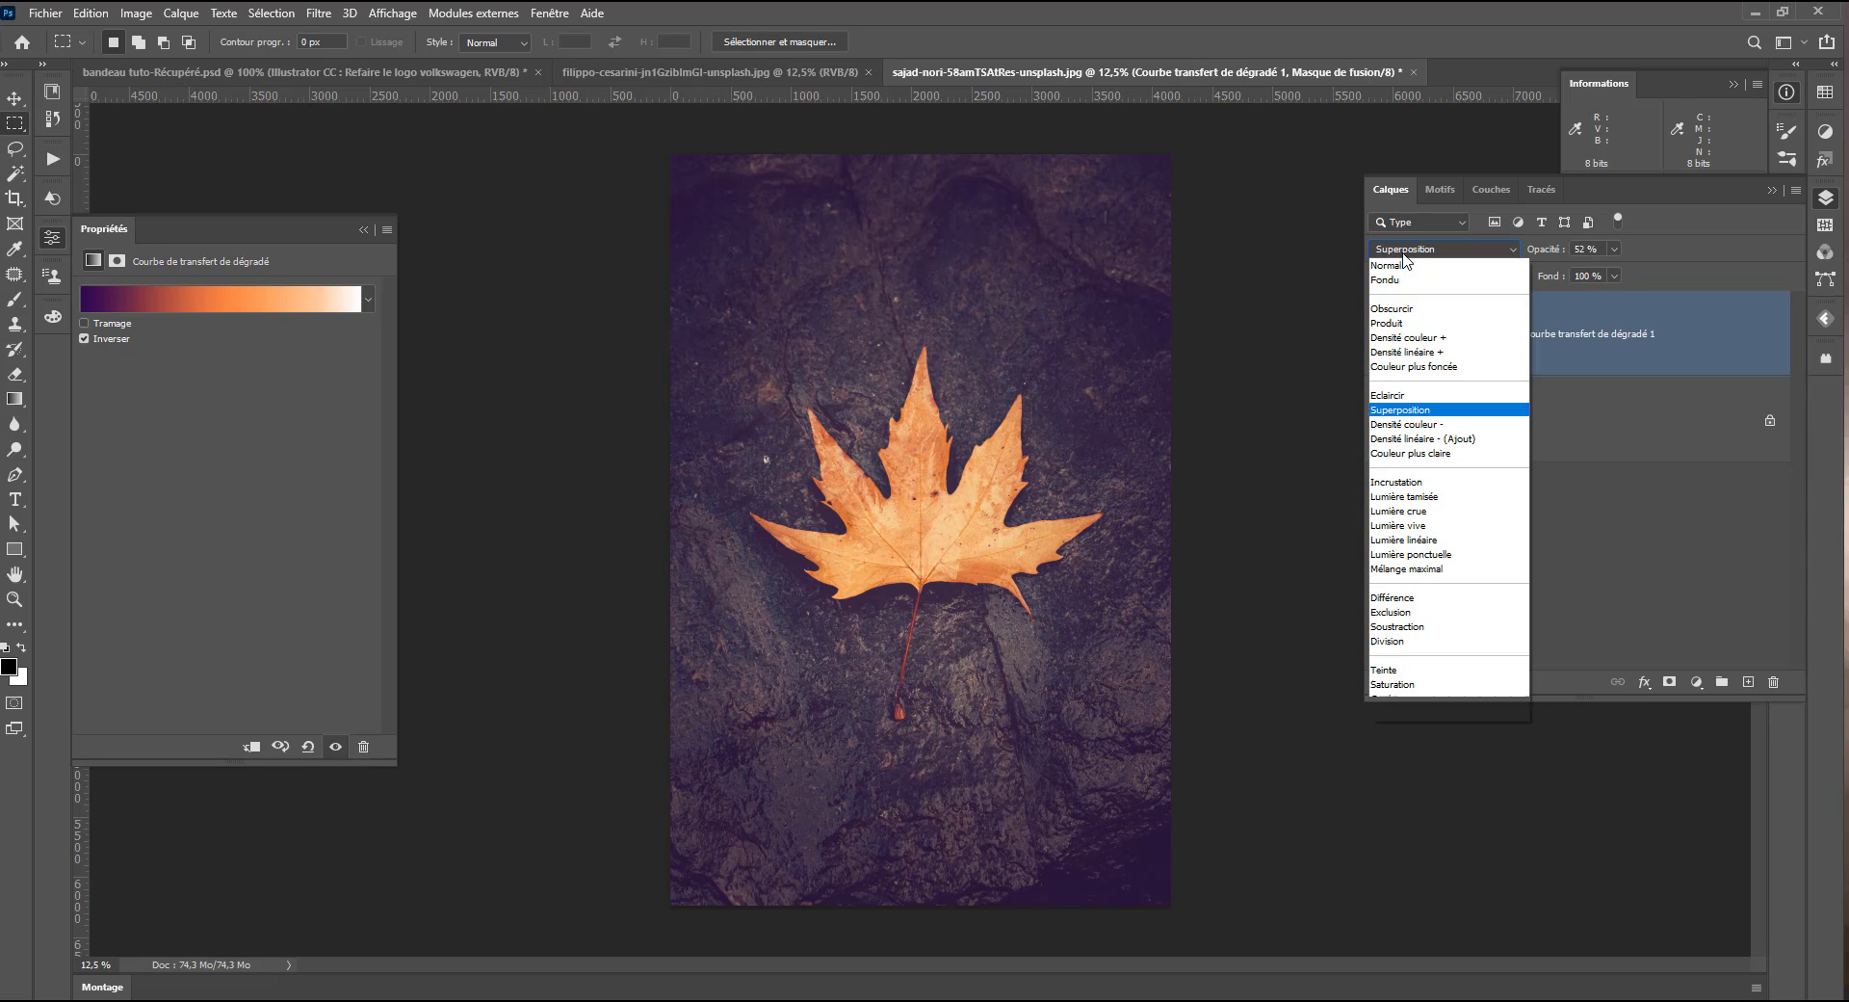
click(1403, 482)
click(1379, 333)
click(1379, 333)
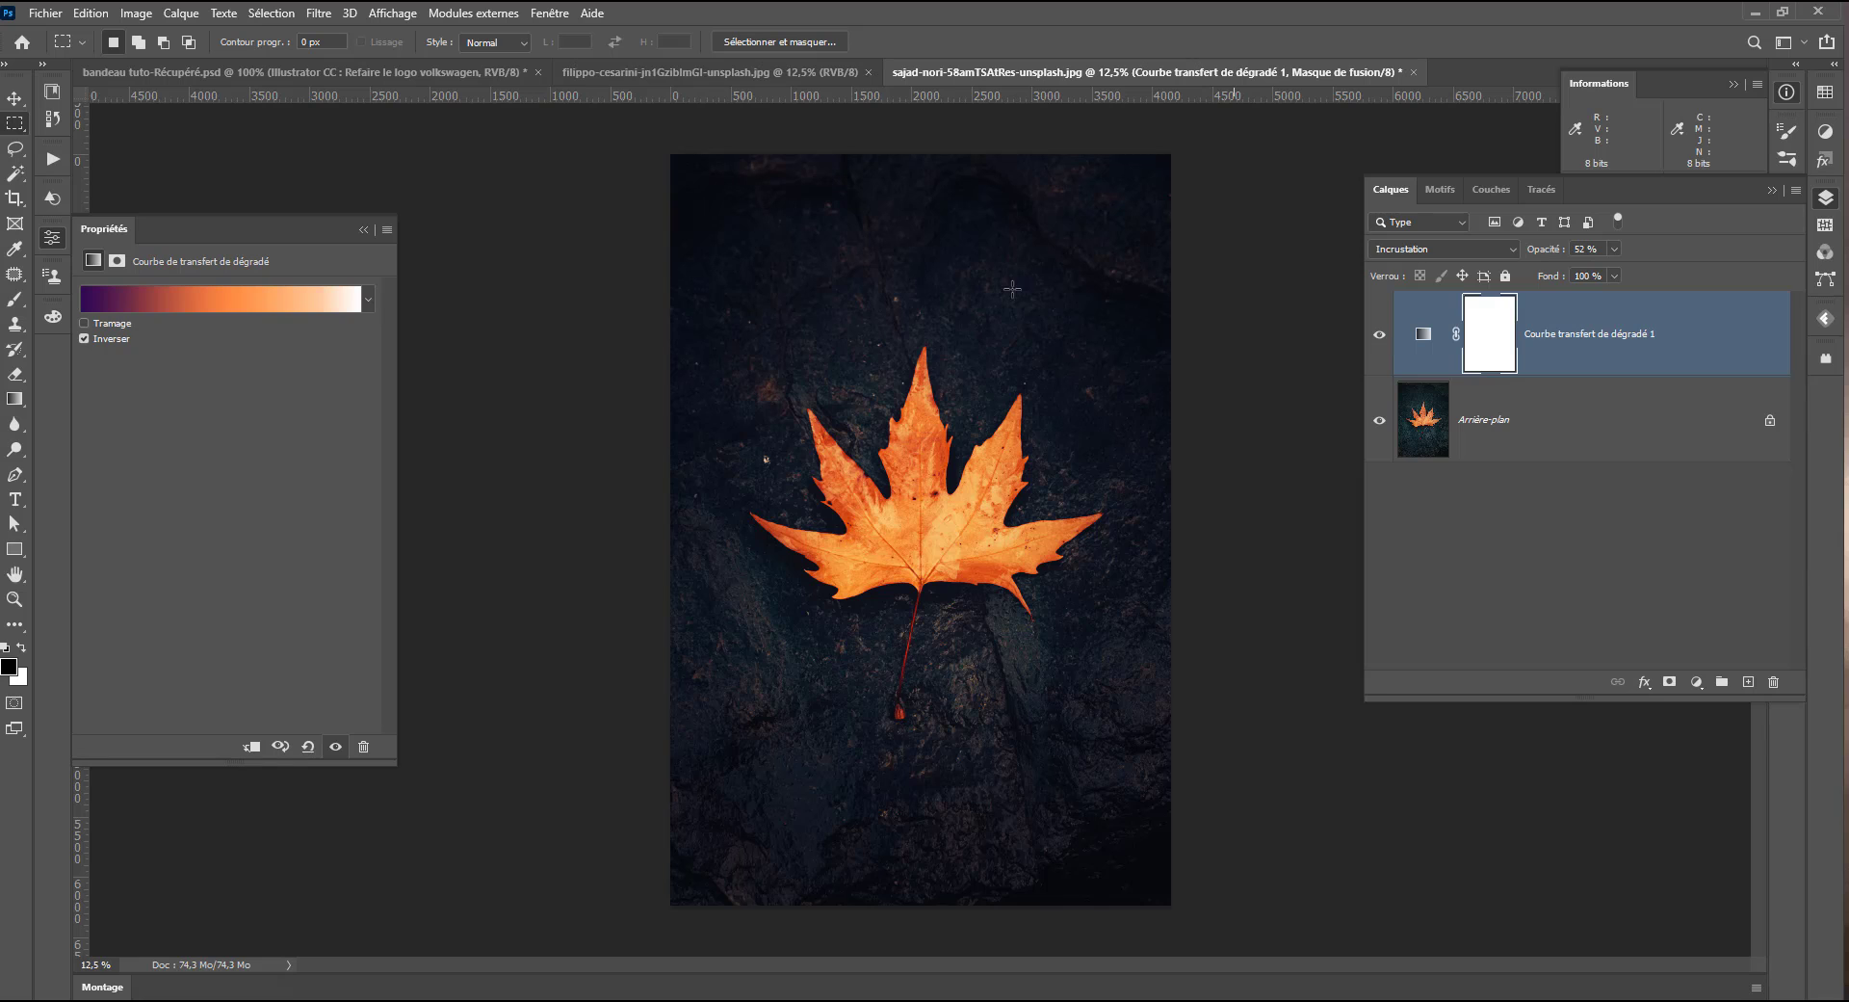
click(1379, 333)
click(1379, 334)
Preview other blend modes such as Exclusion while keeping Incrustation, and hide the gradient map layer
click(1389, 252)
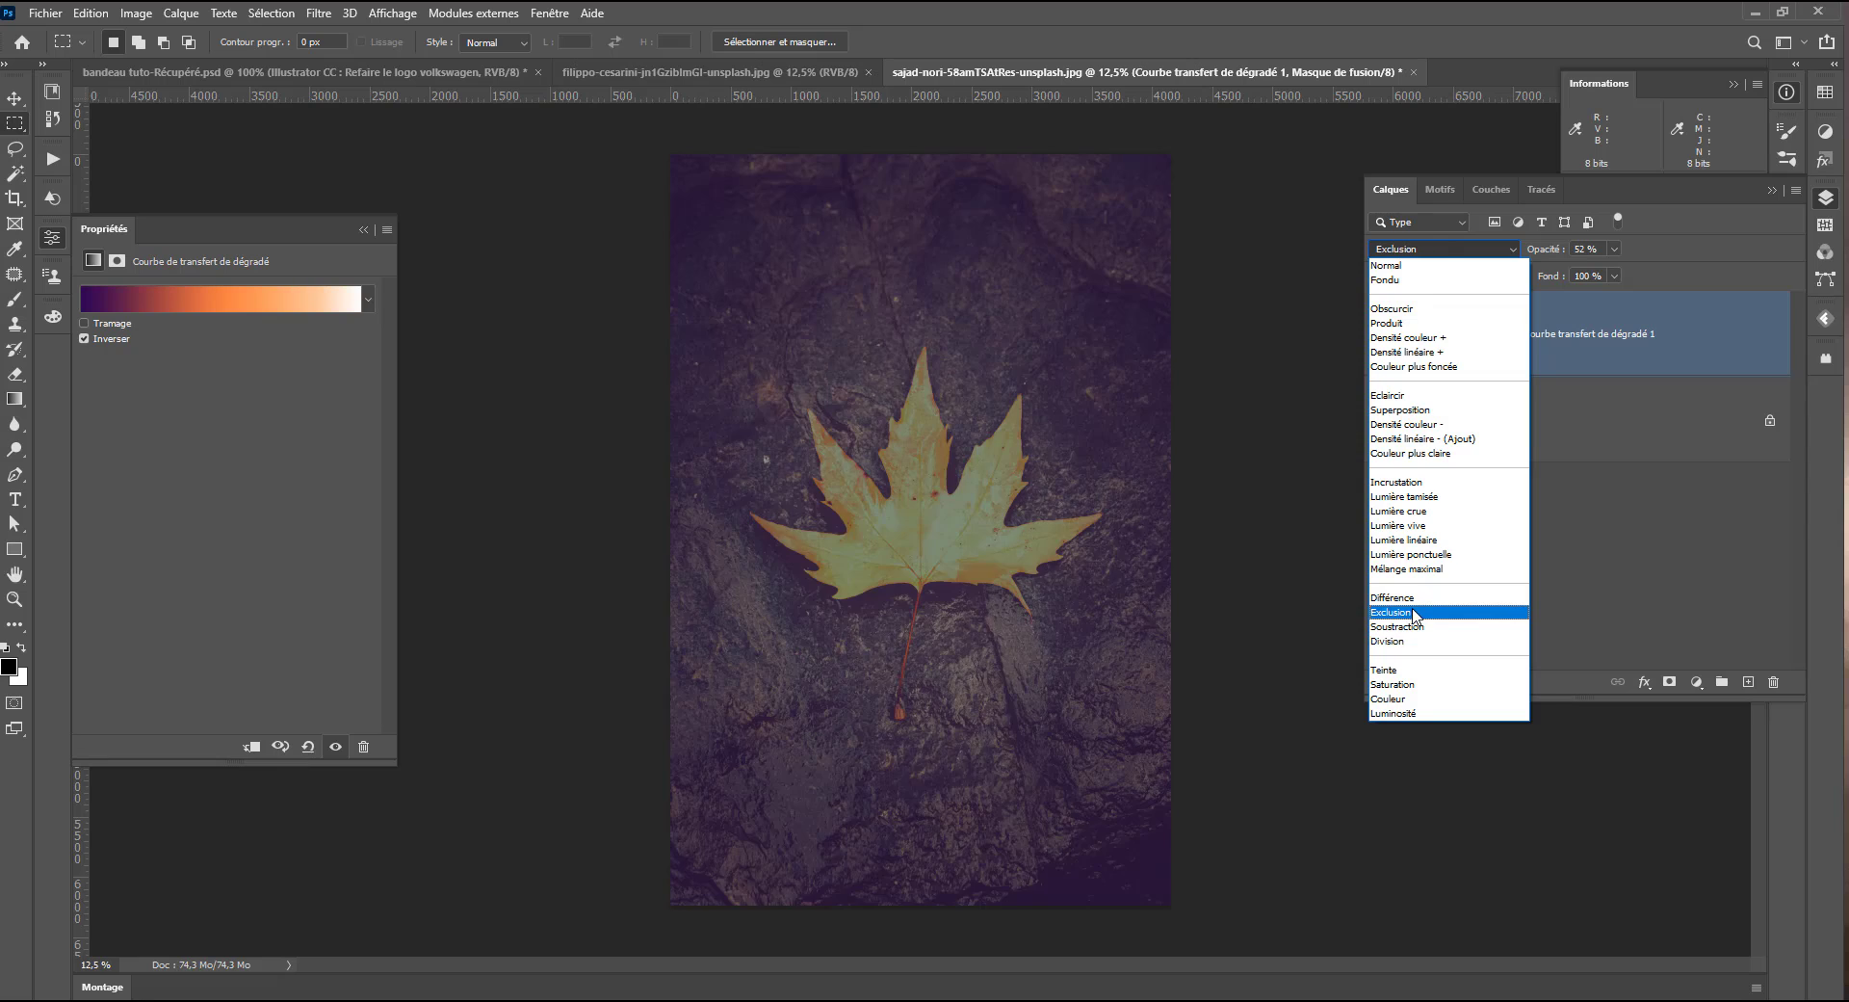
click(1645, 330)
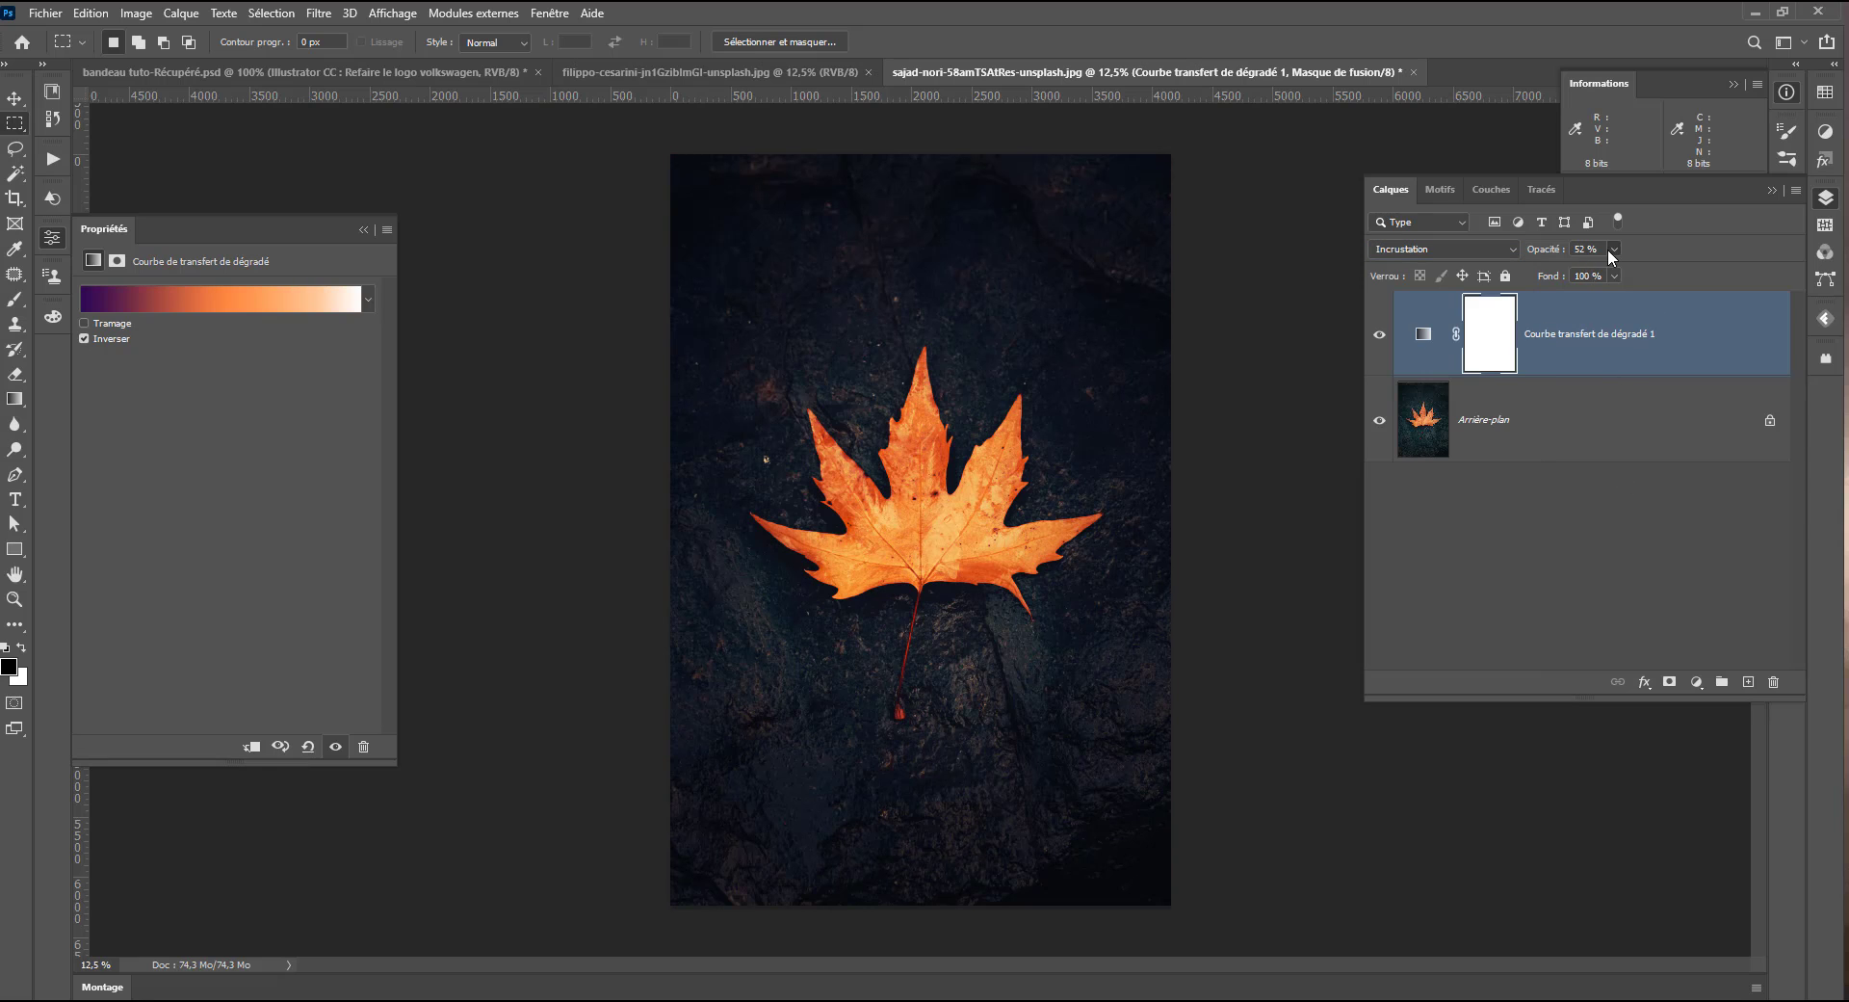
click(1379, 333)
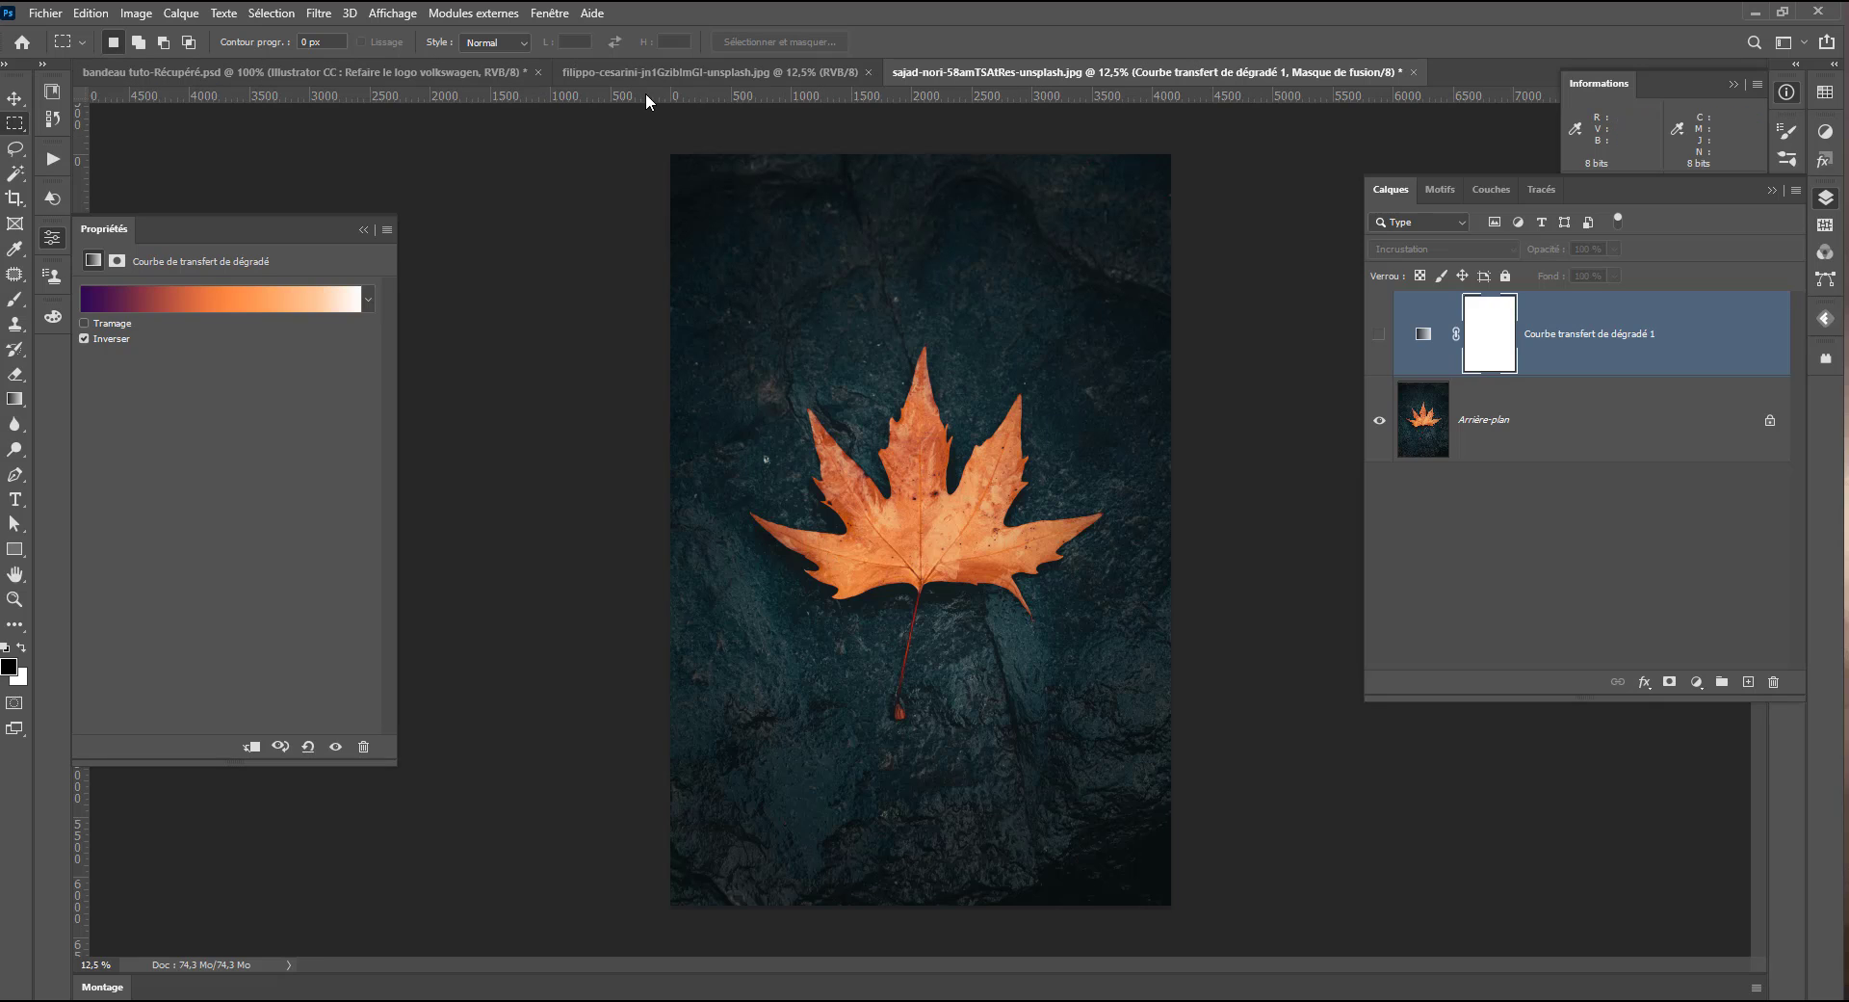
Switch to the snowy mountain window photo and add a Noir et blanc adjustment layer
click(674, 73)
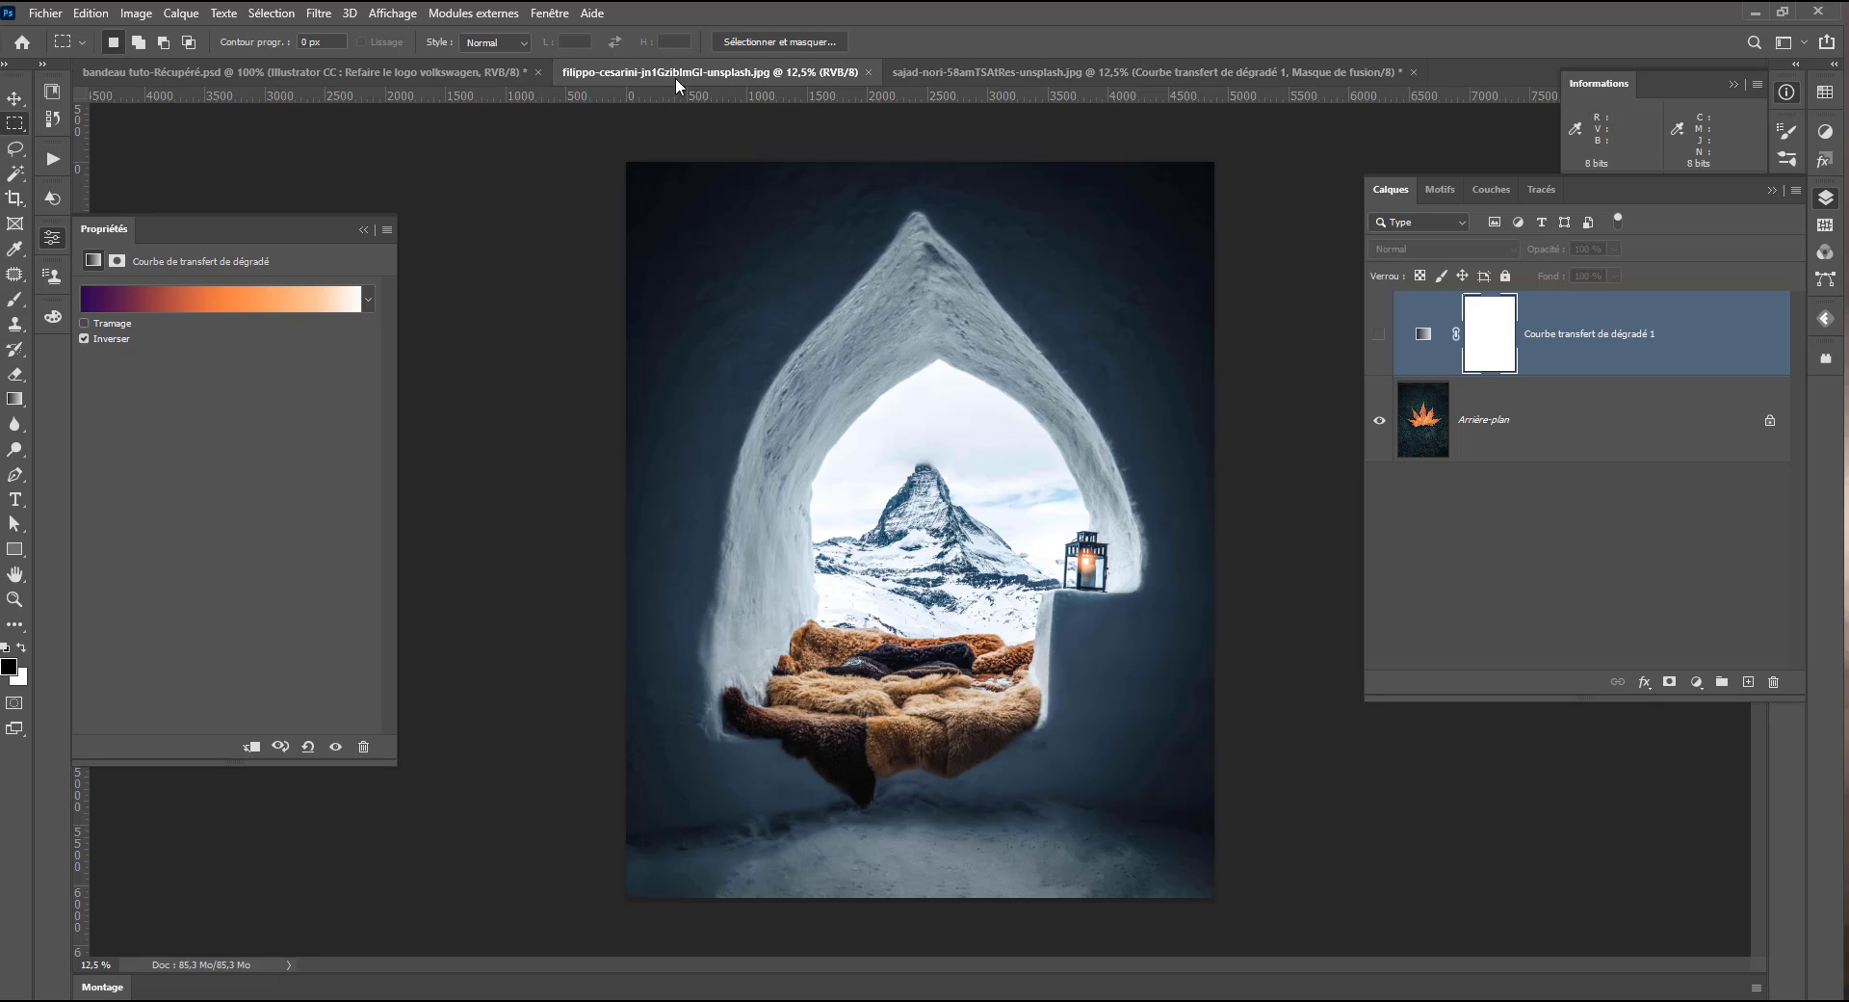
click(1696, 682)
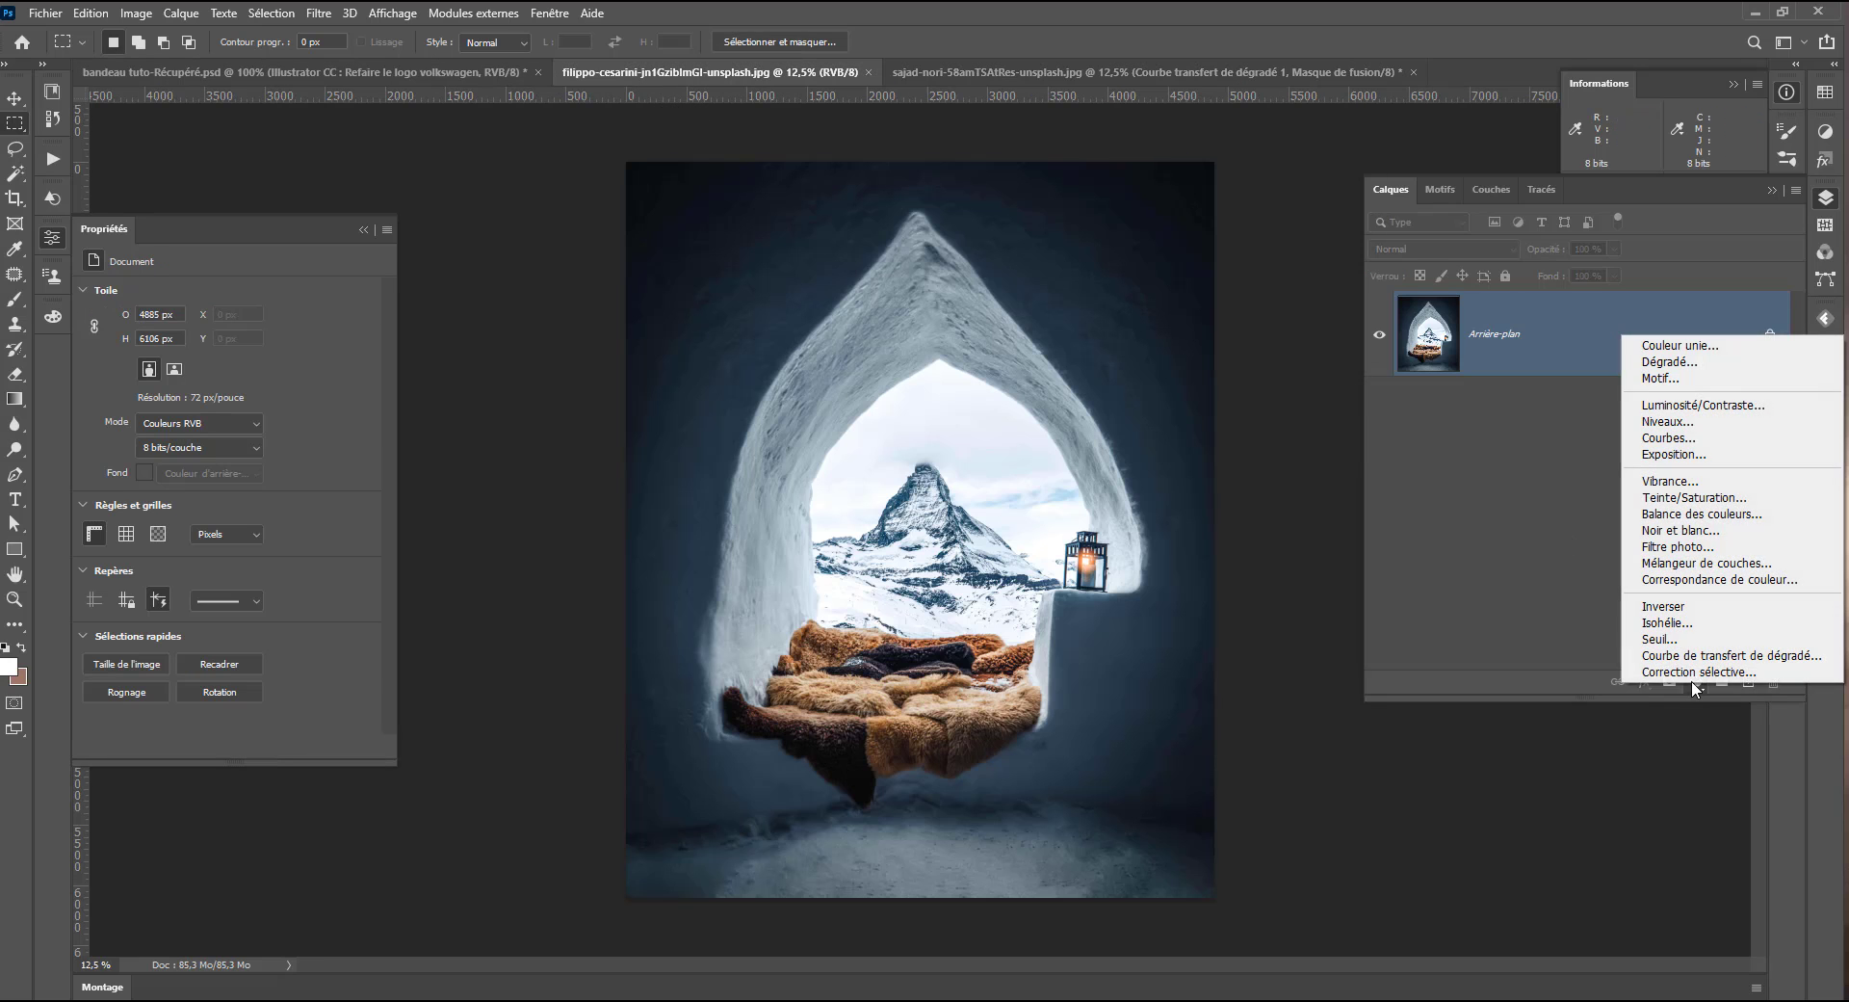
click(1686, 530)
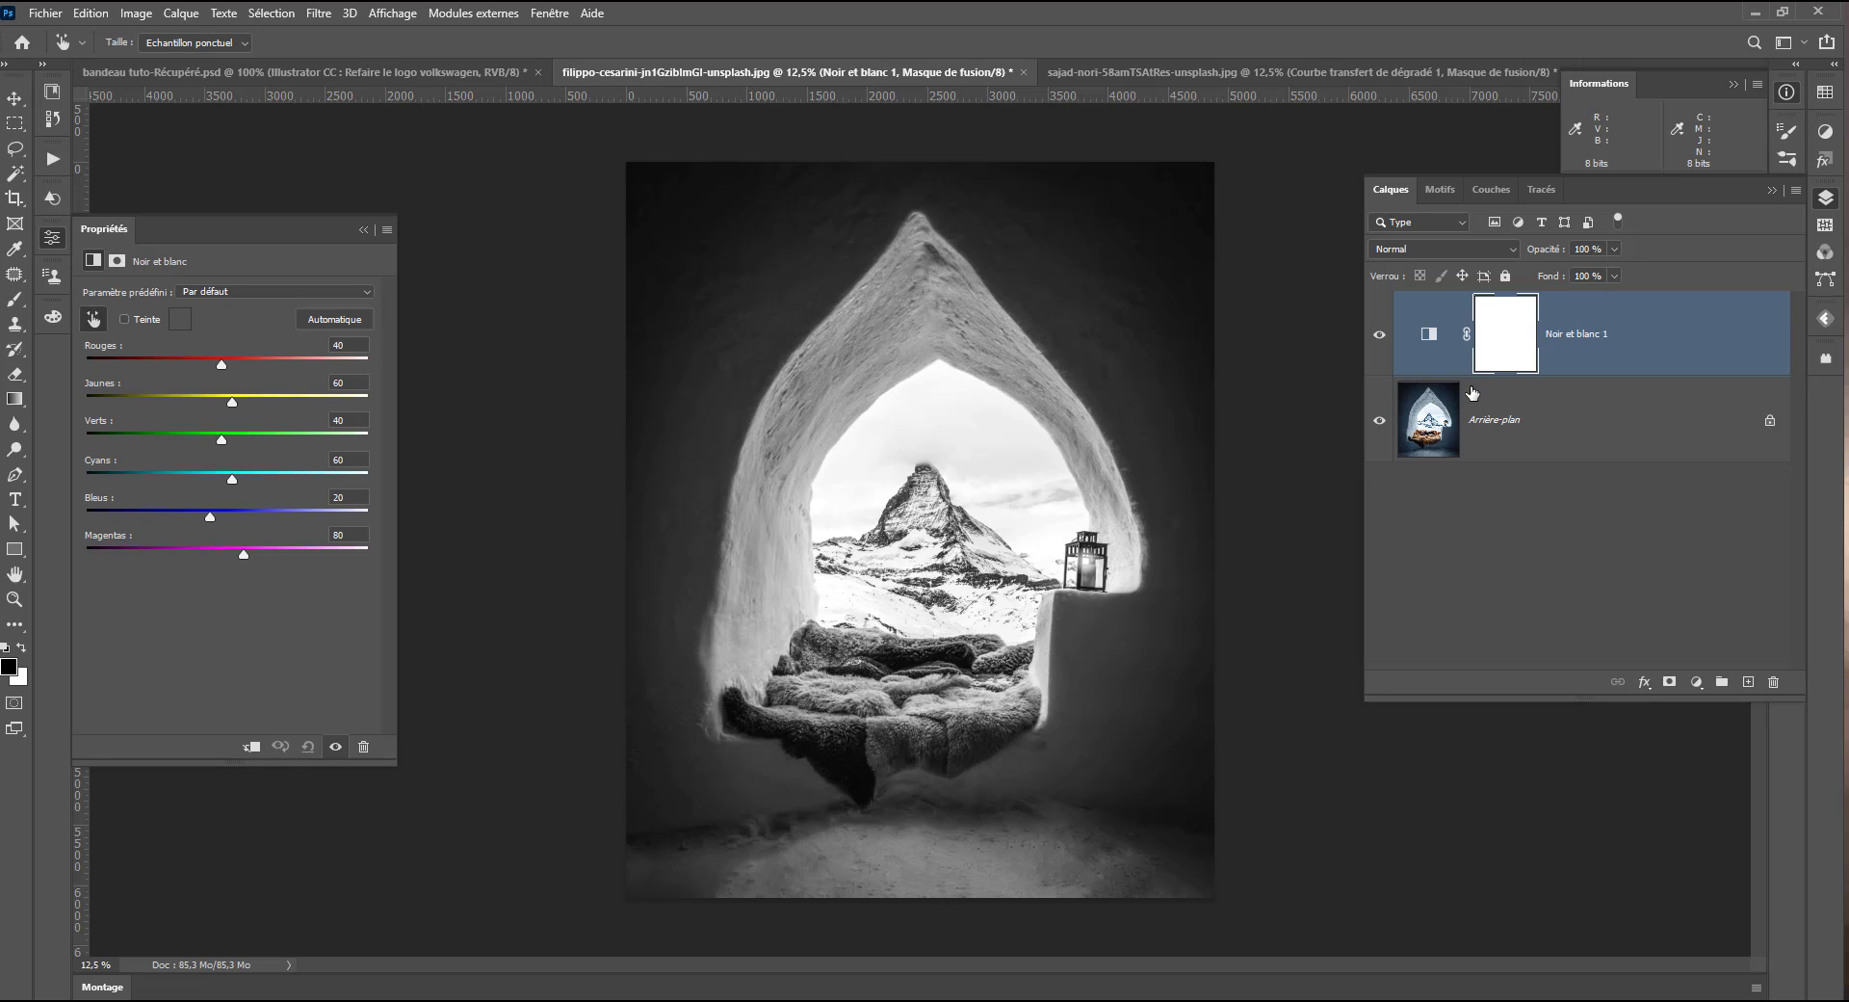
Add a gradient map adjustment layer above the black and white layer and choose the Blue B3 - Round - Linear preset
click(1706, 688)
click(1700, 852)
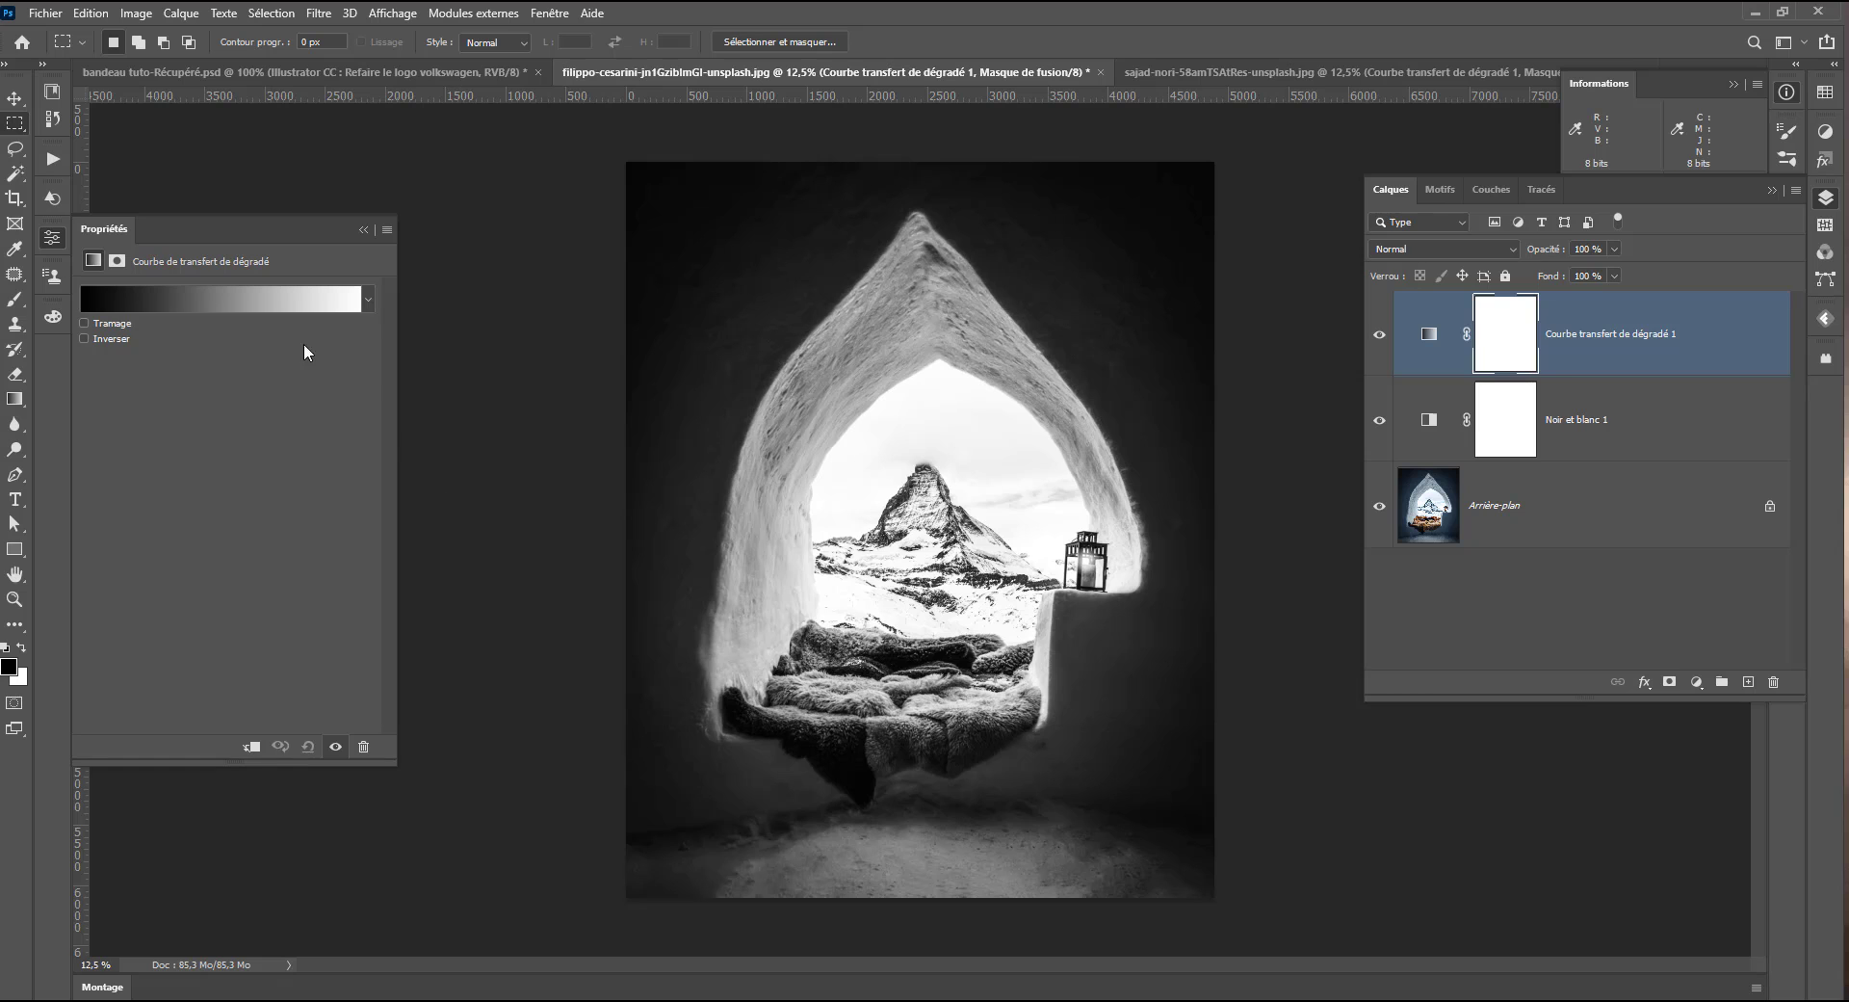
click(204, 298)
click(449, 179)
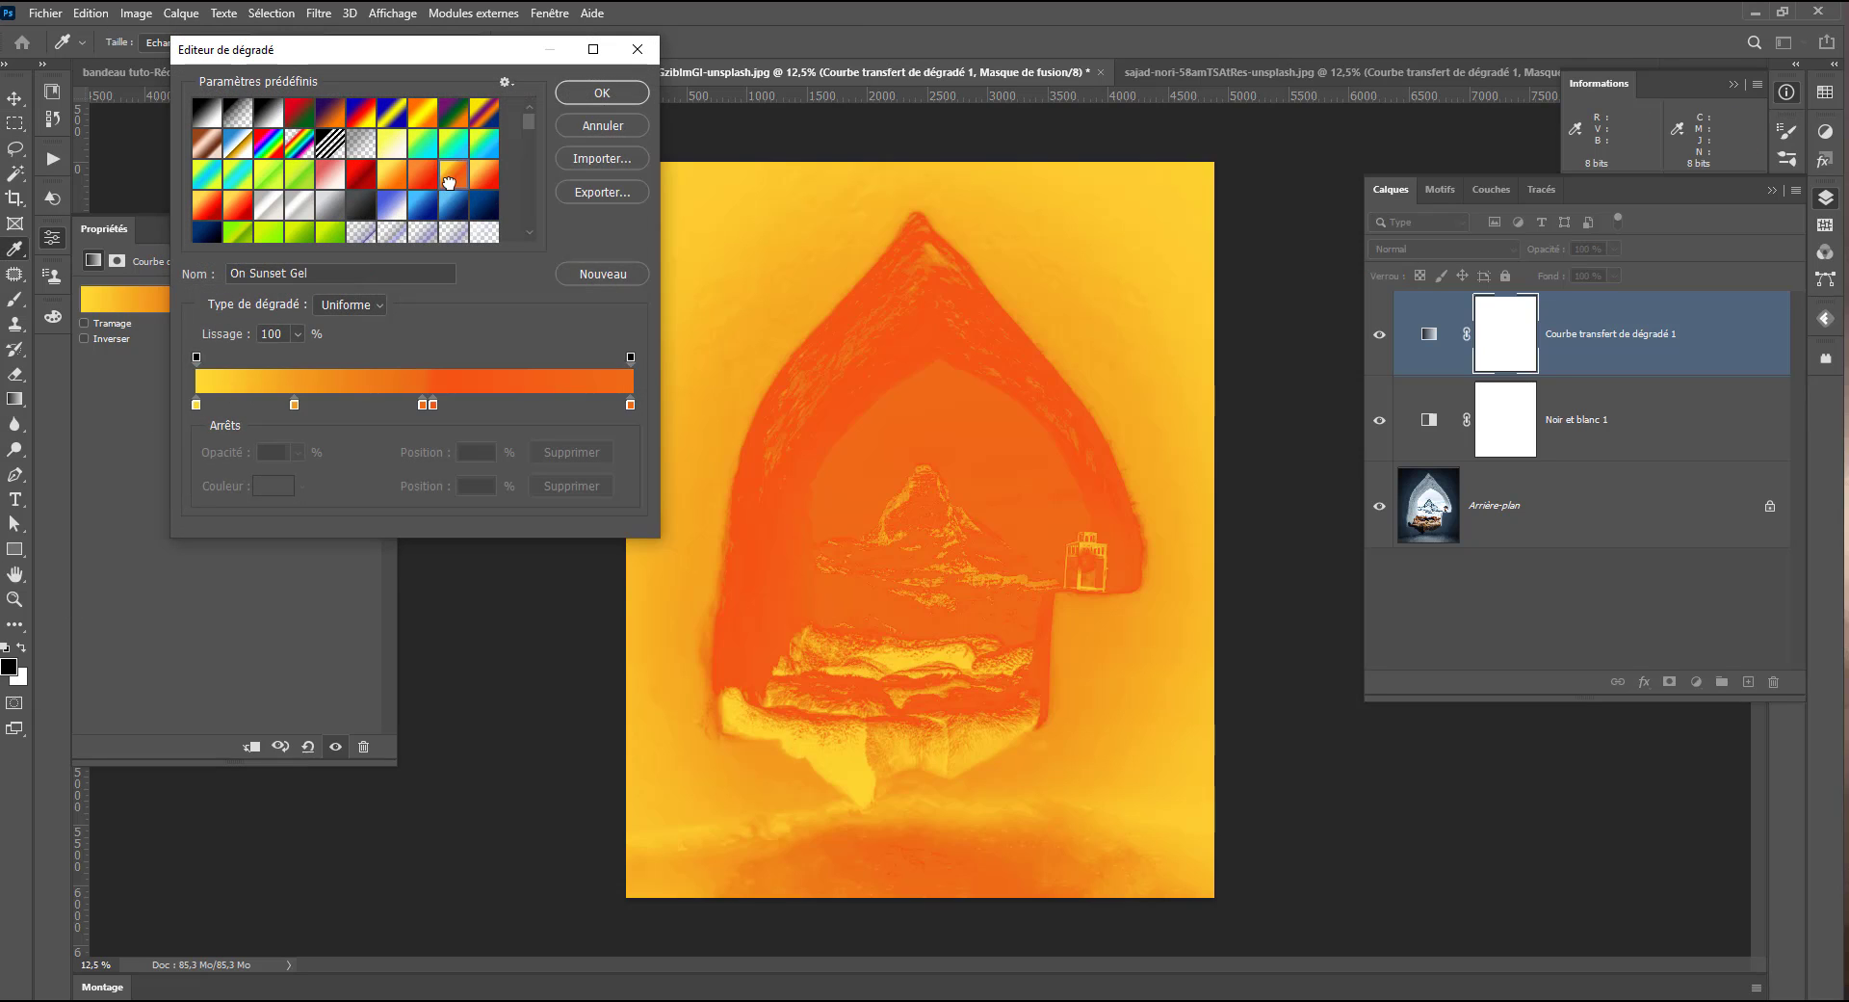
click(412, 202)
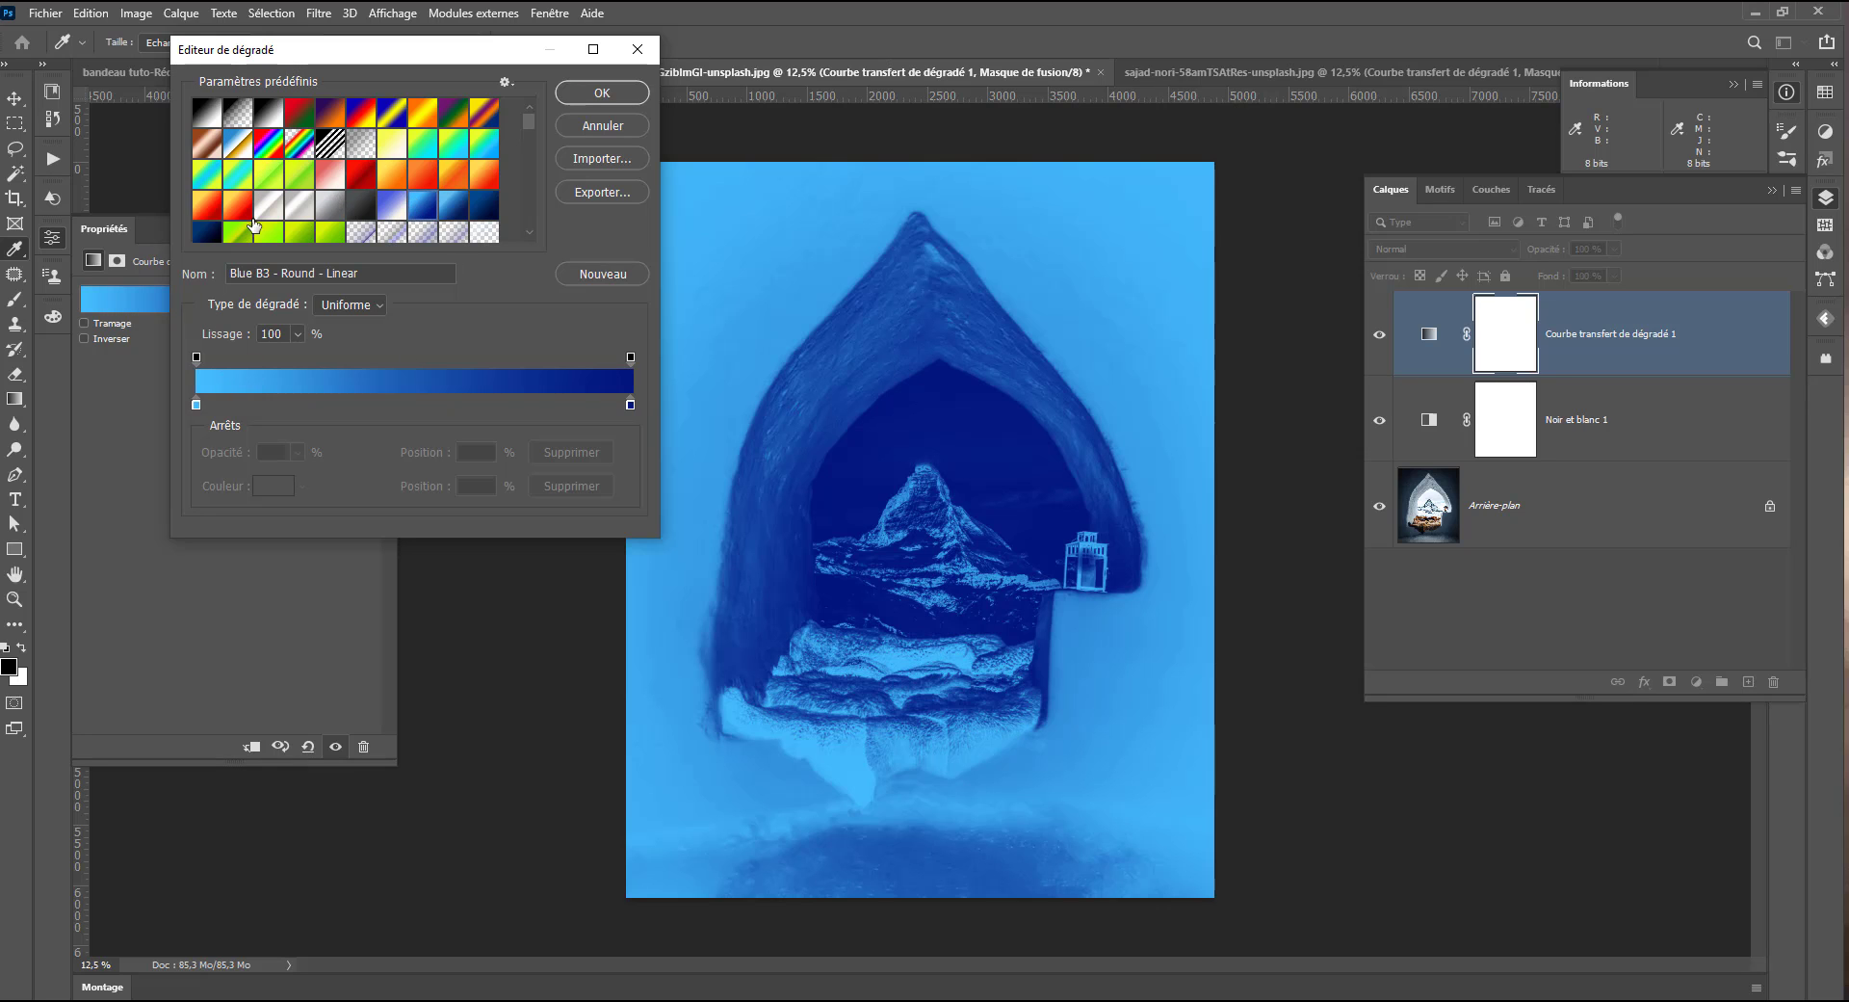
click(253, 227)
scroll(395, 207, down, 1)
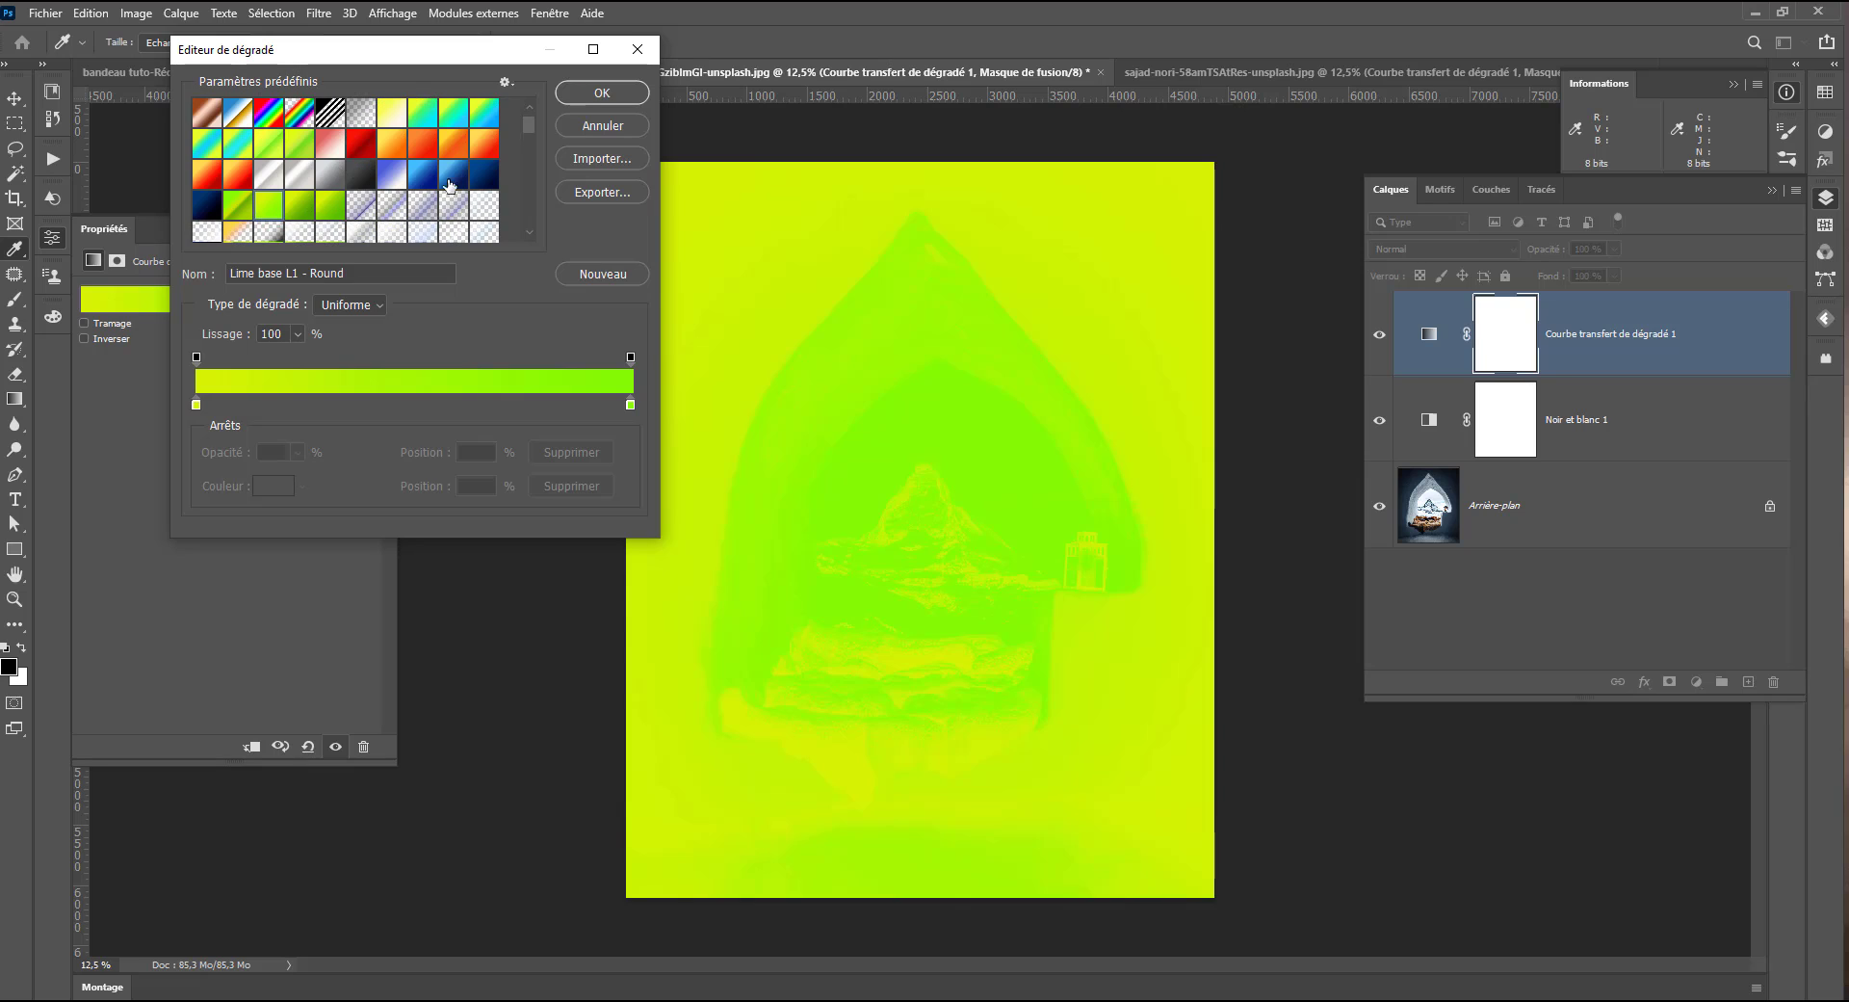
click(414, 179)
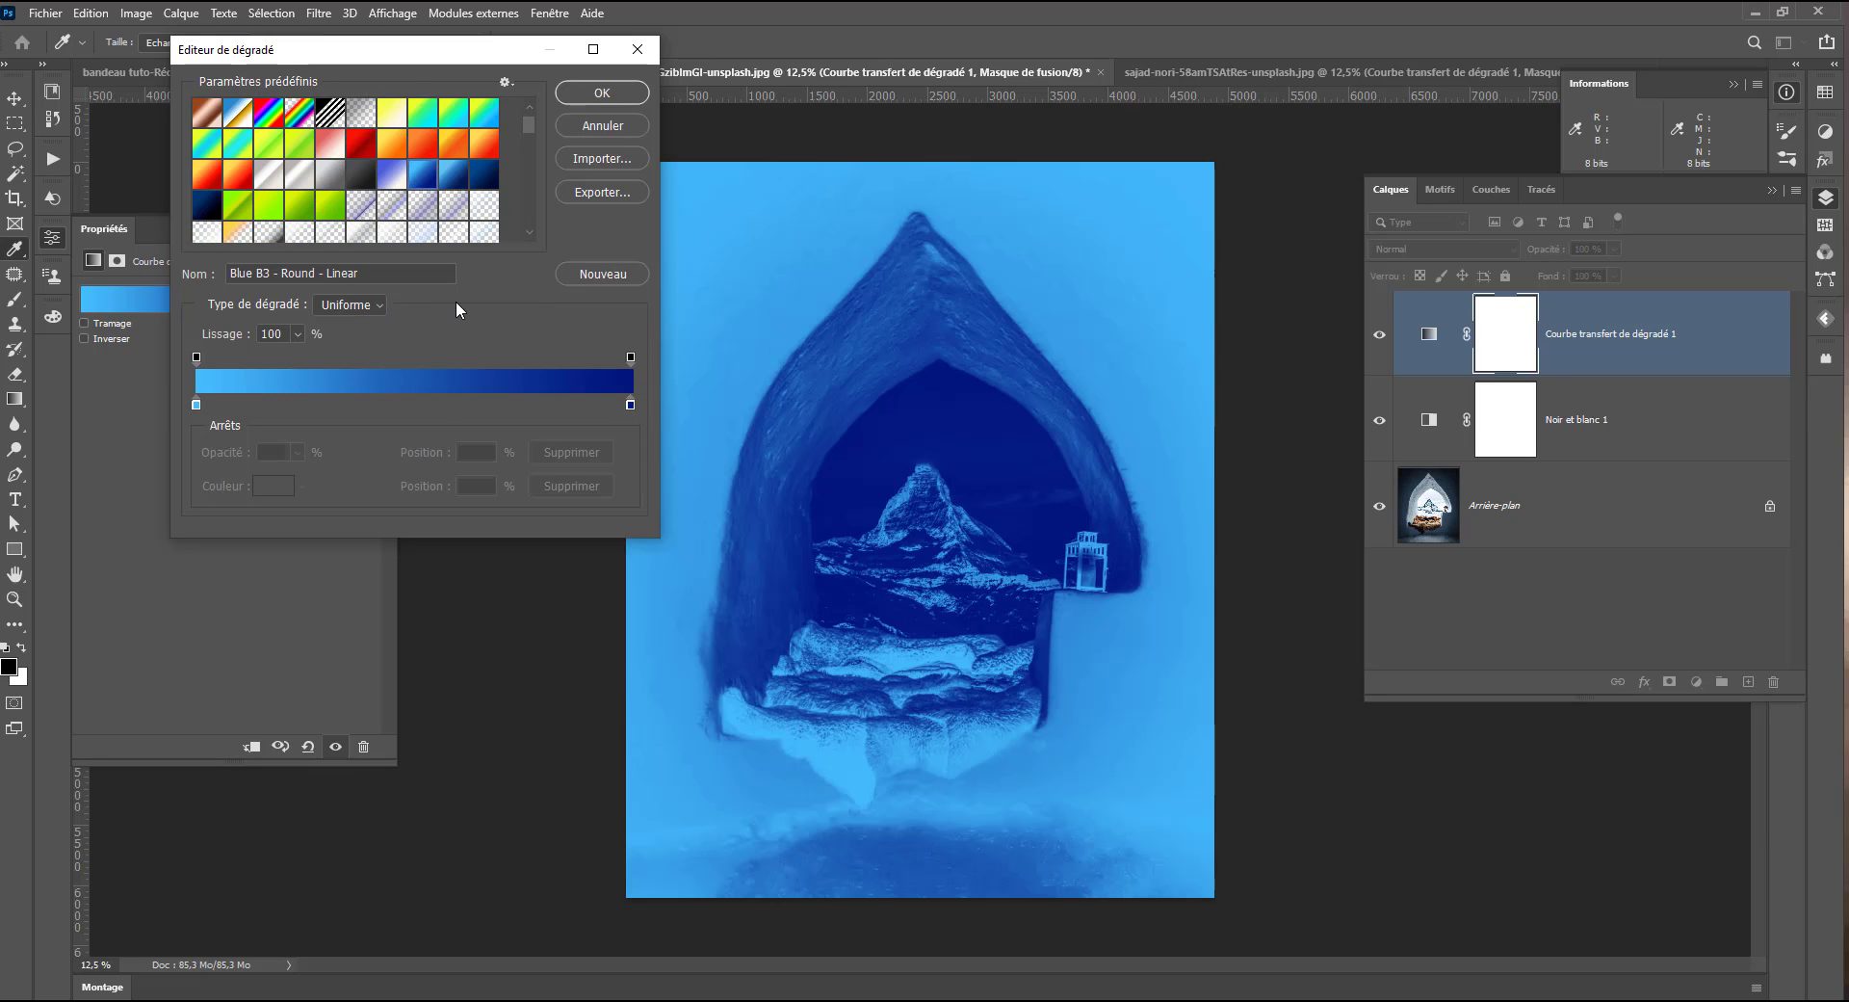
Rearrange the gradient stops to place dark blue at 1% and 47%, and light blue at 100%
mouse_move(196, 405)
mouse_down()
mouse_move(579, 406)
mouse_move(197, 405)
mouse_up()
drag(571, 406, 400, 405)
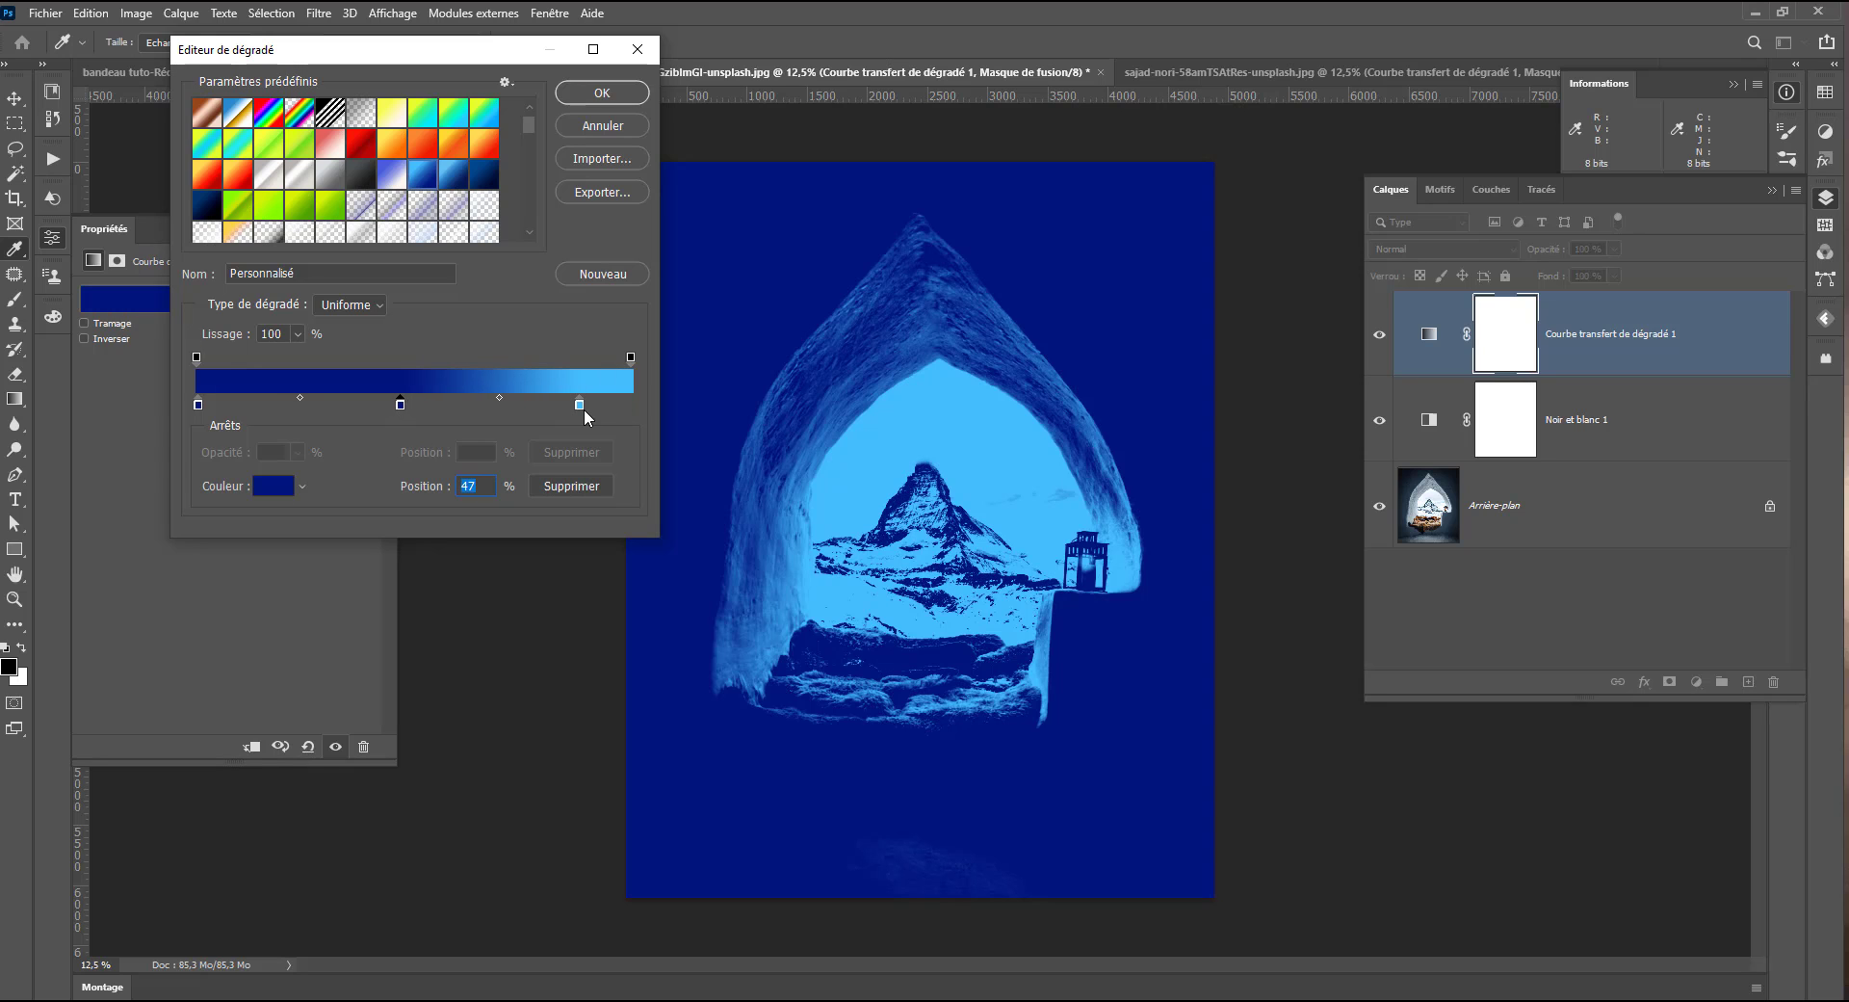
drag(579, 405, 634, 400)
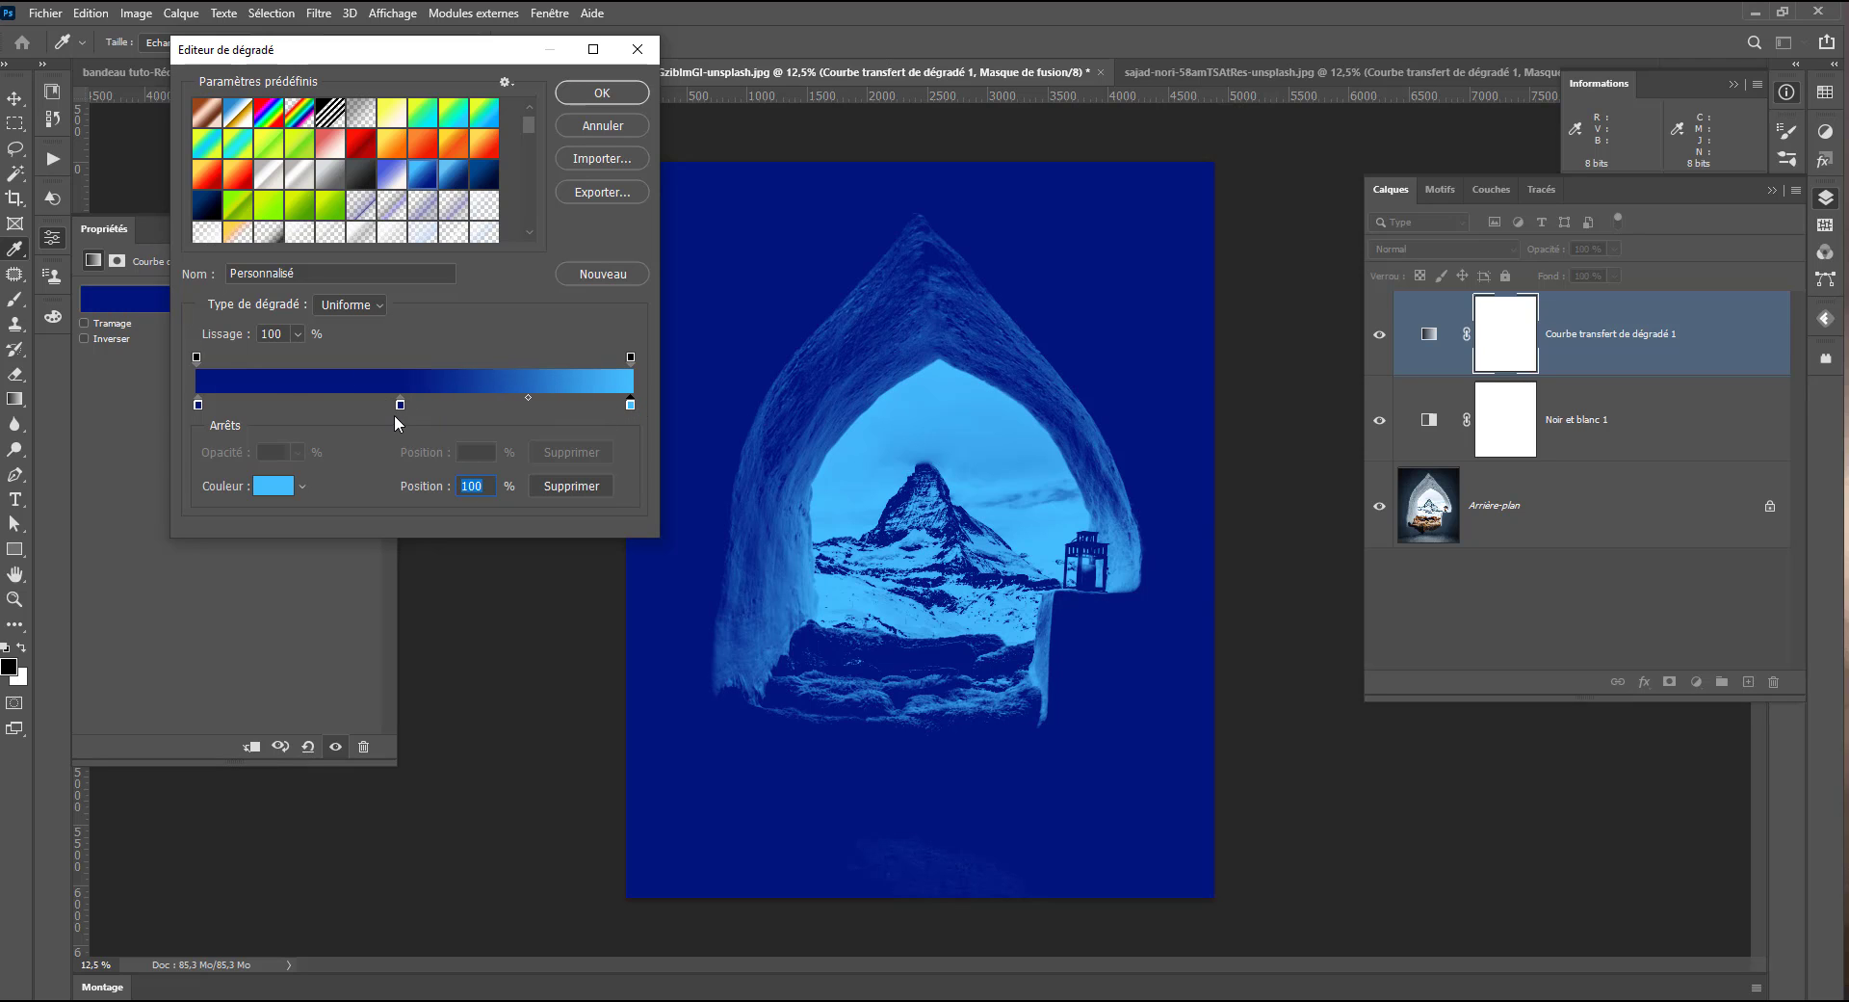
Recolour the 47% gradient stop to teal 098188
double_click(400, 404)
mouse_move(1459, 252)
mouse_down()
mouse_move(1460, 287)
mouse_move(1333, 252)
mouse_move(1309, 223)
mouse_move(1424, 275)
mouse_up()
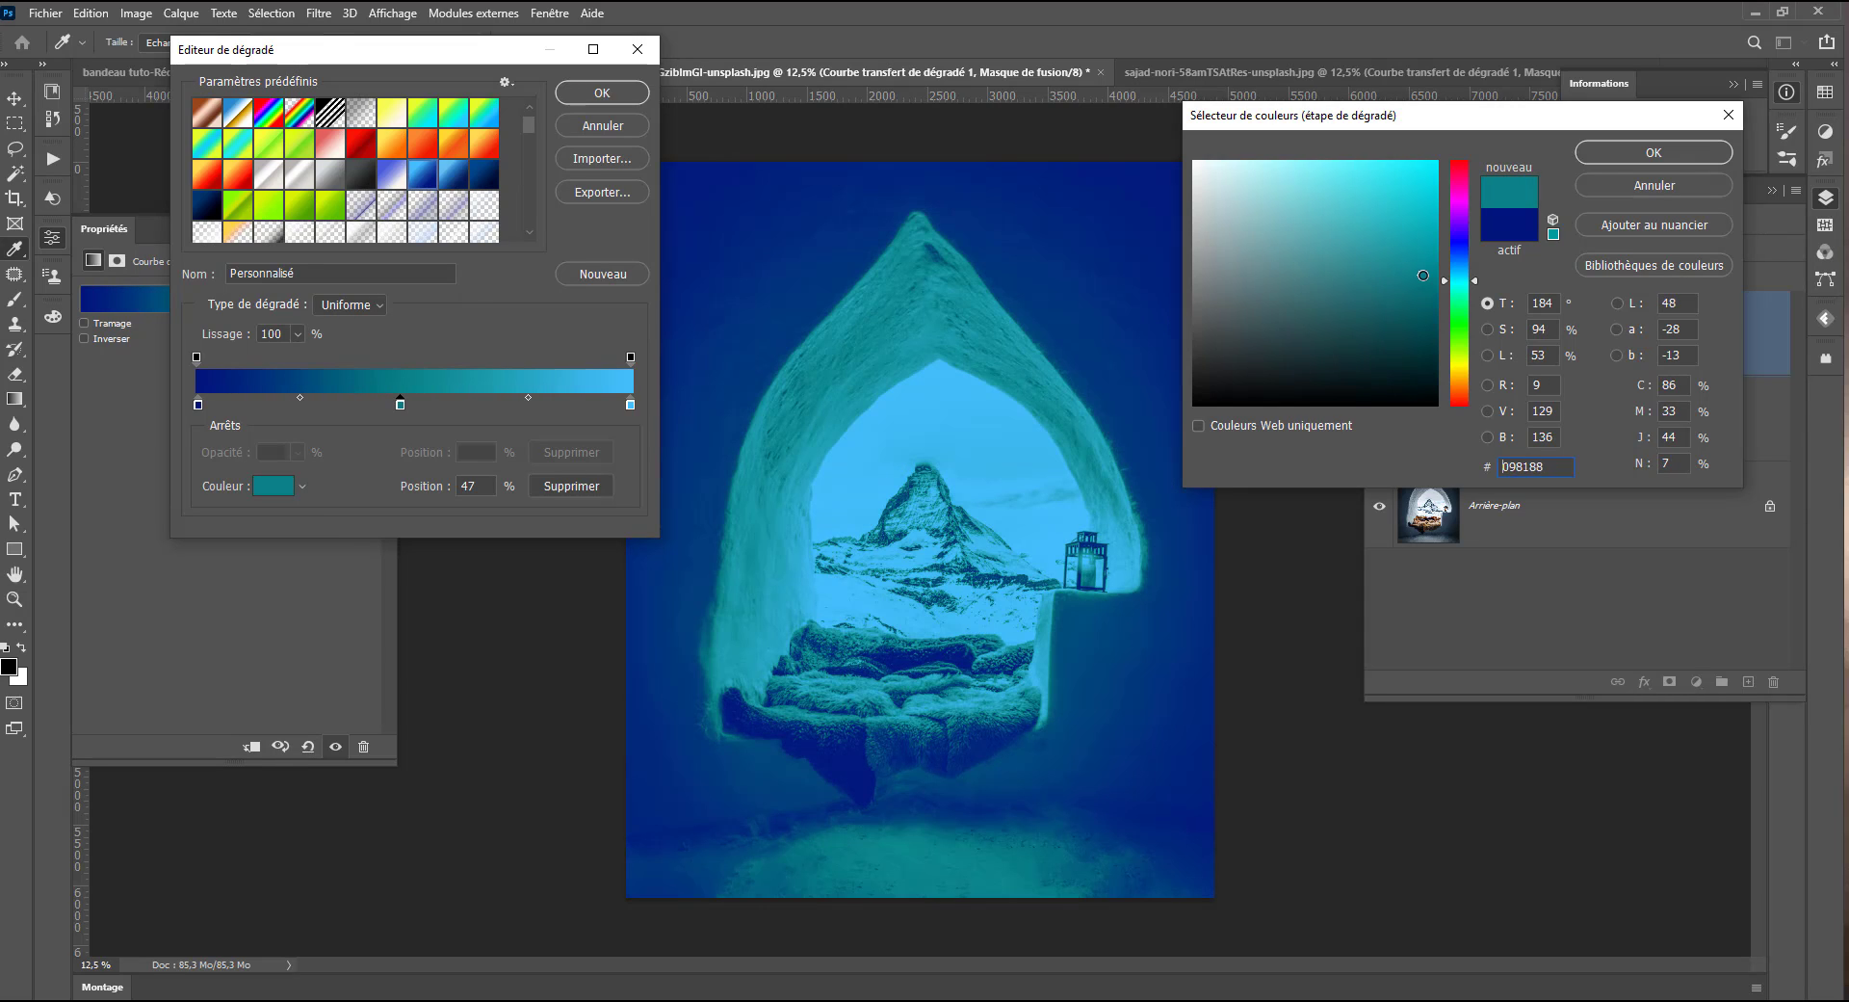
click(1626, 161)
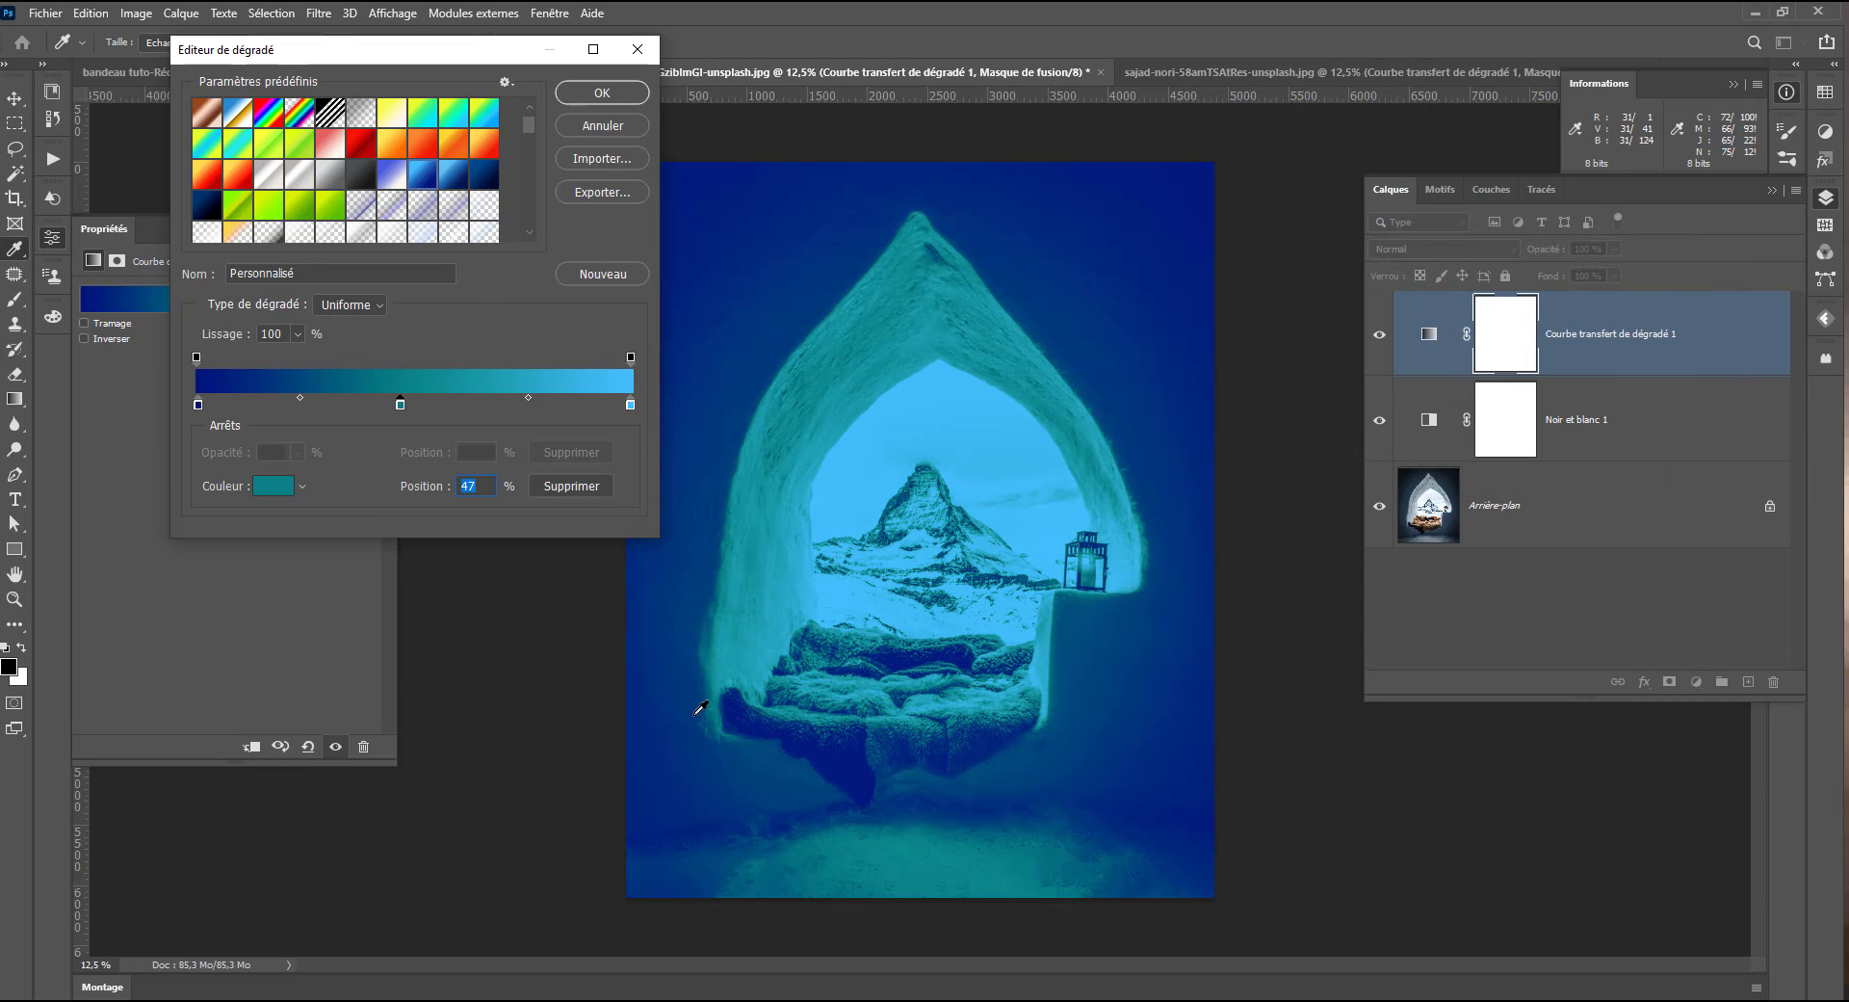
Try several blues for the gradient's first stop and set its colour to 1a2661
double_click(199, 405)
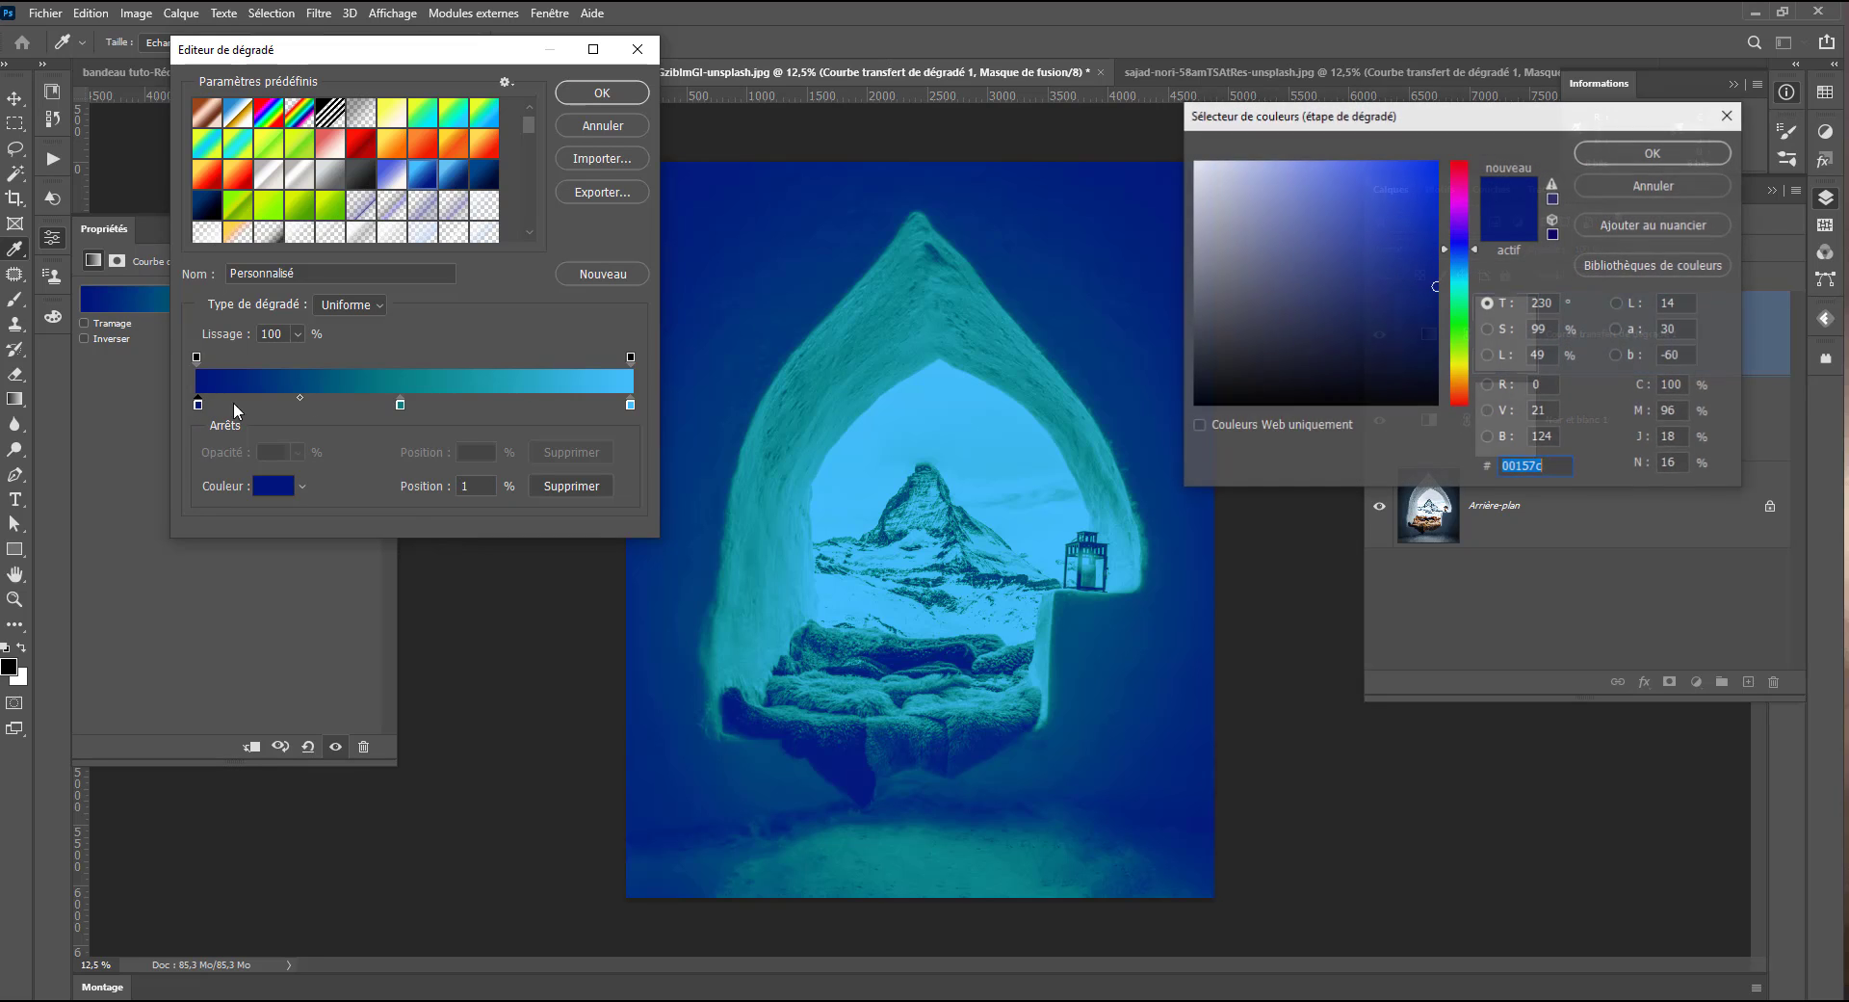
click(1414, 361)
drag(1414, 362, 1429, 385)
click(1329, 302)
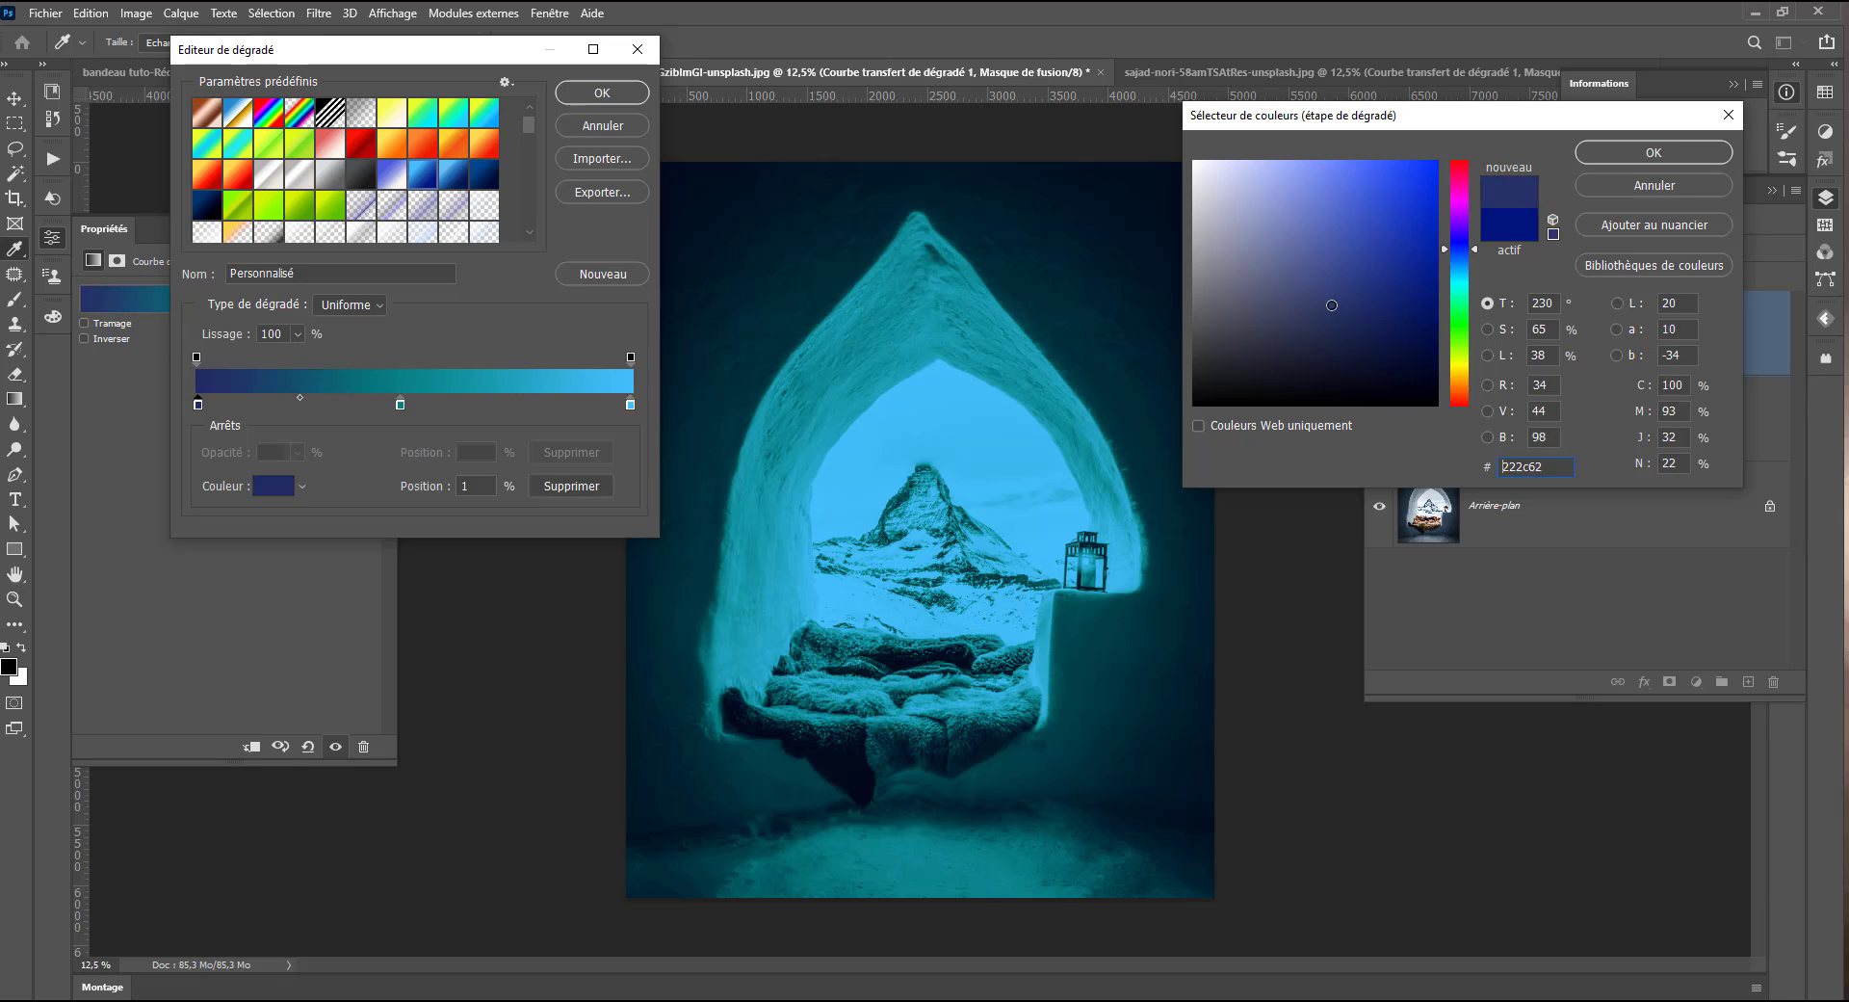
click(1331, 274)
click(1302, 266)
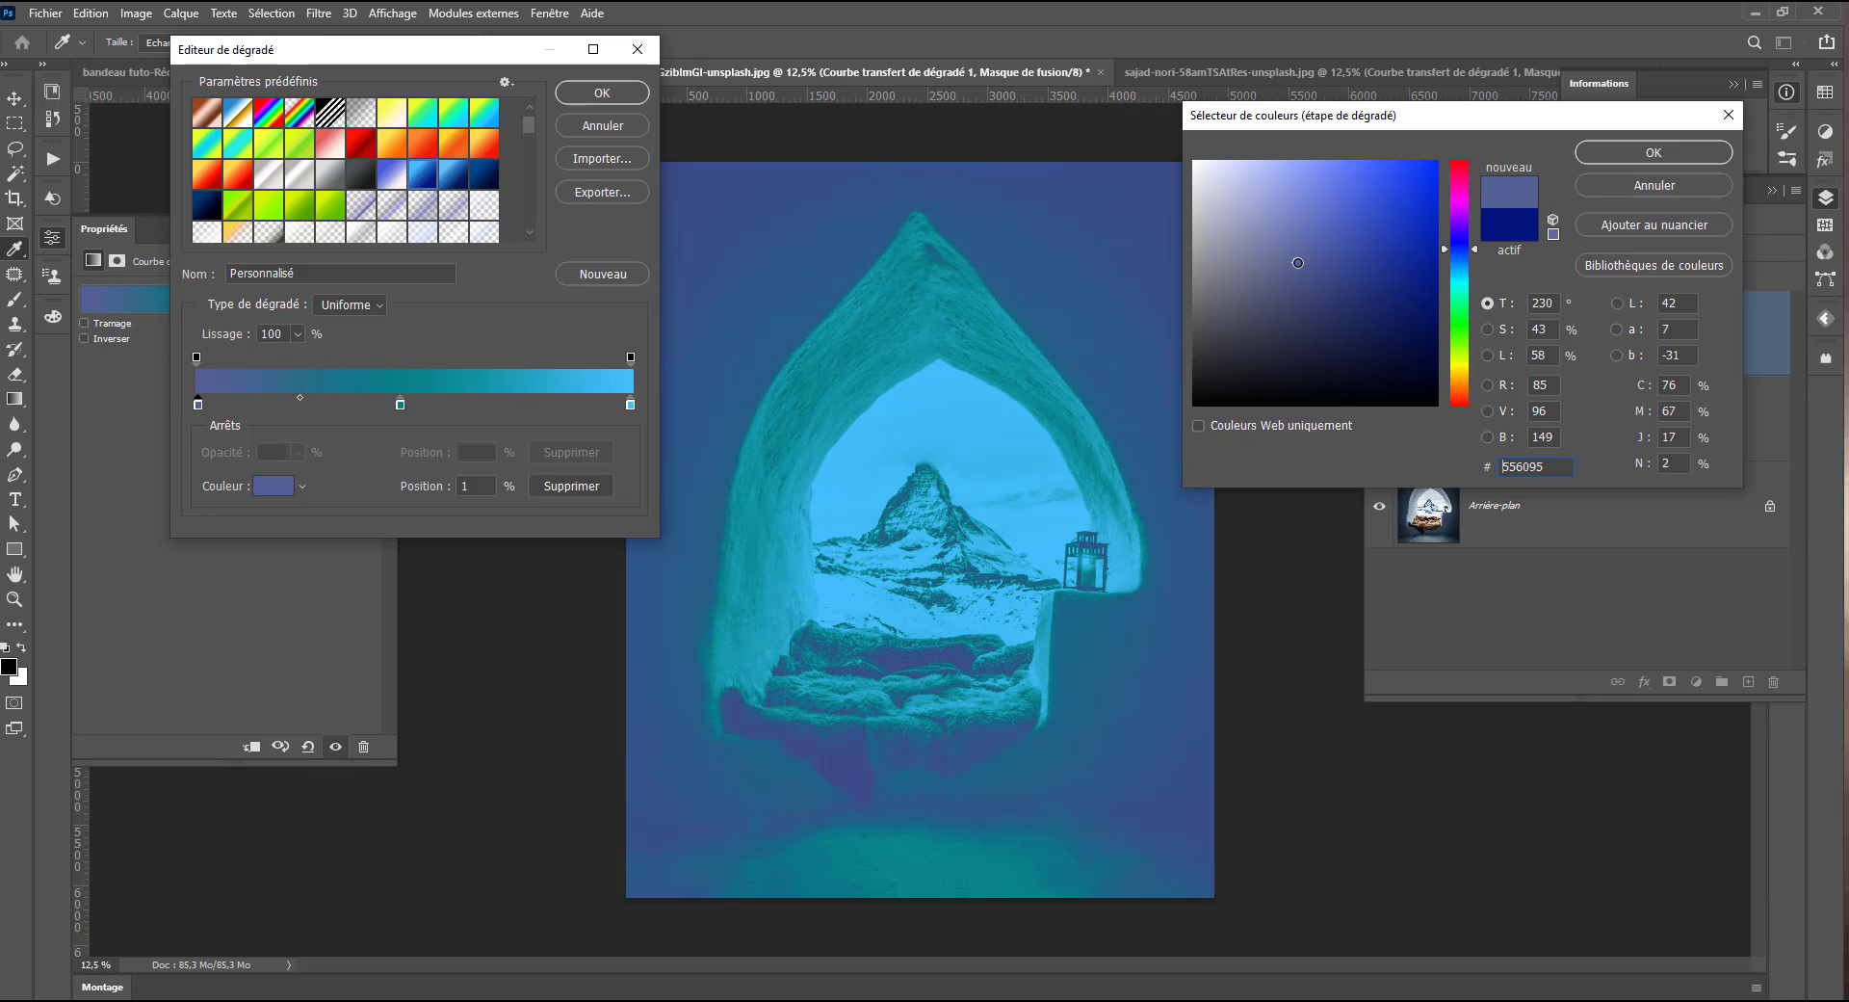
click(1359, 293)
click(1373, 312)
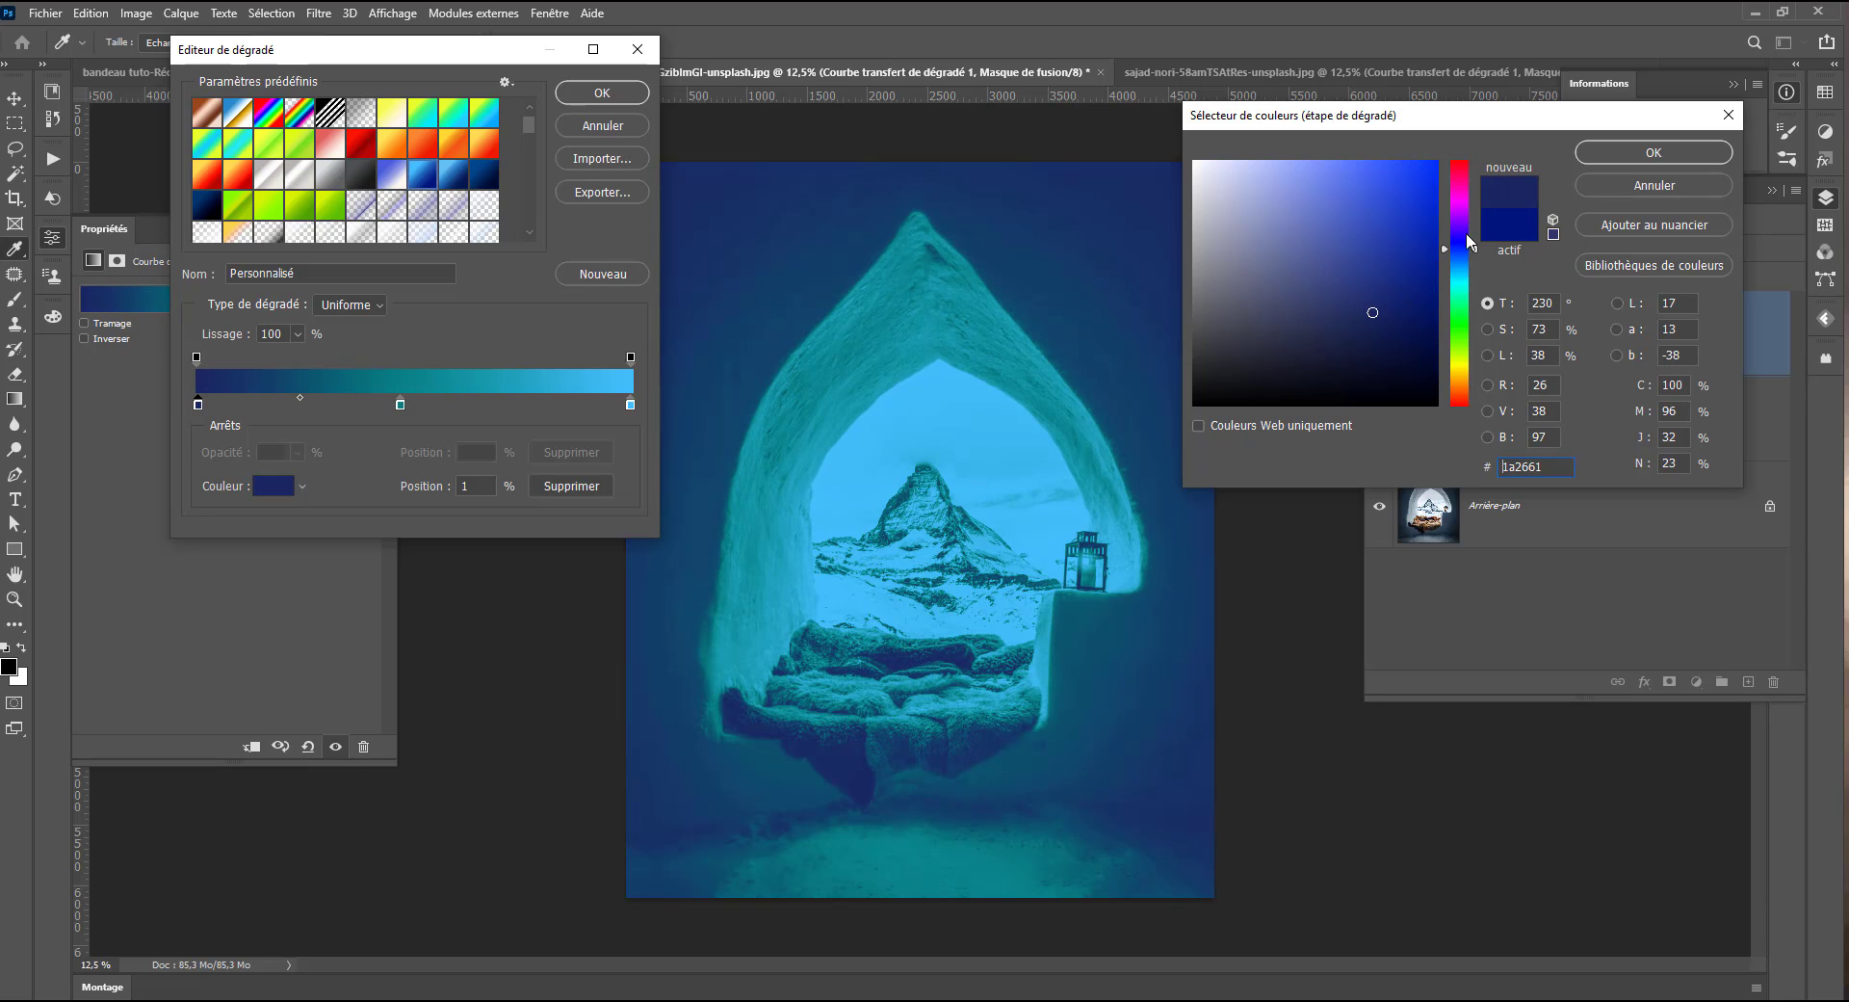
click(1654, 153)
Add a gradient stop at 23% and colour it dark green 1c6841
click(285, 405)
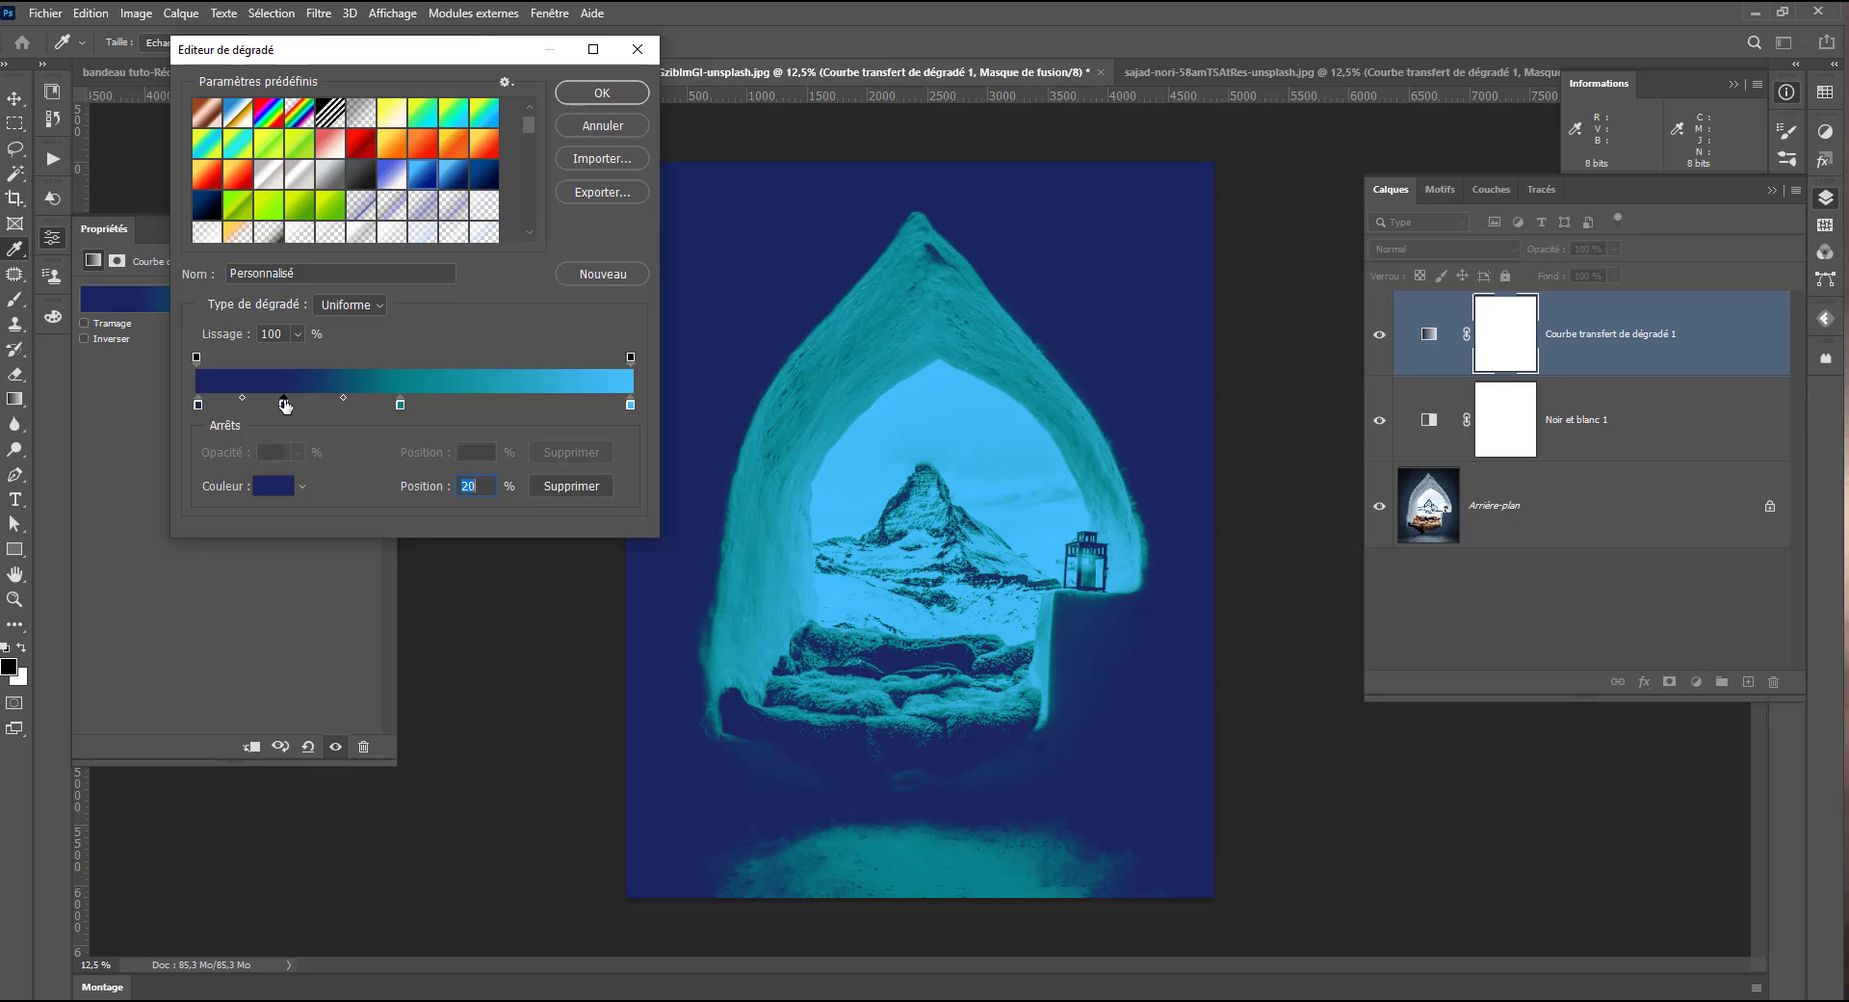
double_click(297, 405)
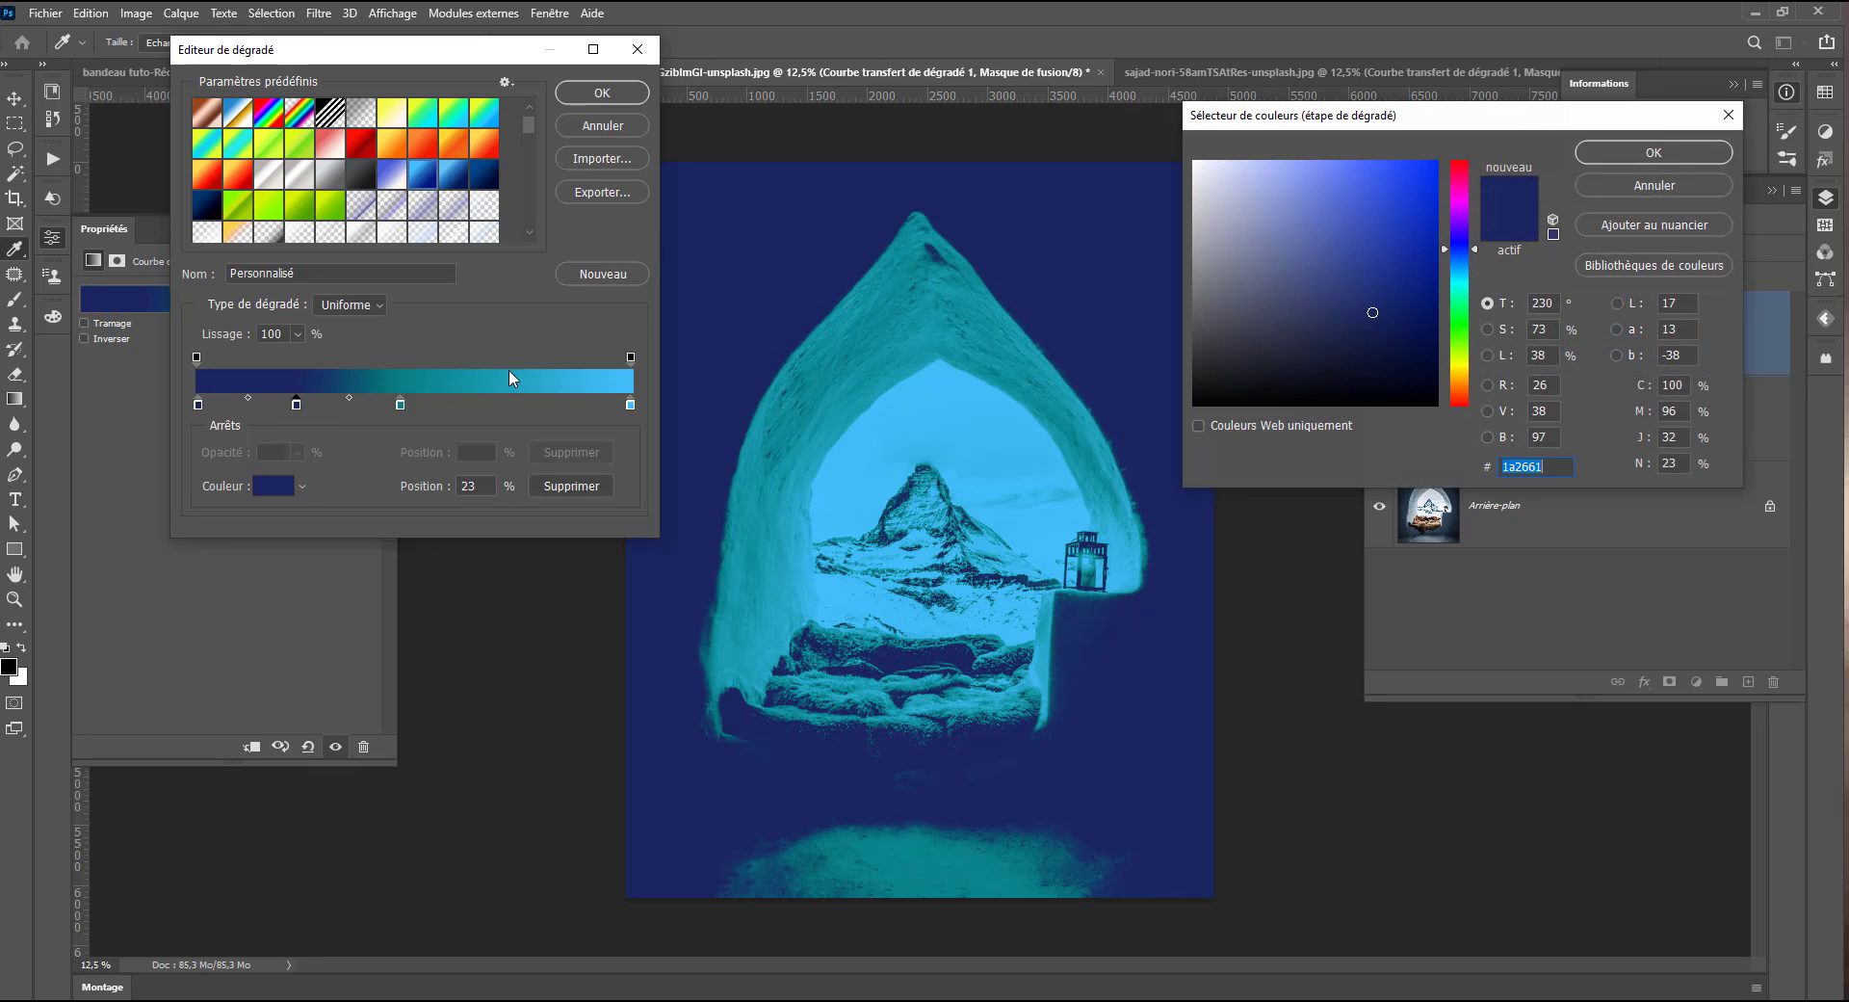
click(1462, 304)
mouse_move(1330, 297)
mouse_down()
mouse_move(1346, 312)
mouse_move(1325, 331)
mouse_move(1308, 227)
mouse_move(1374, 305)
mouse_up()
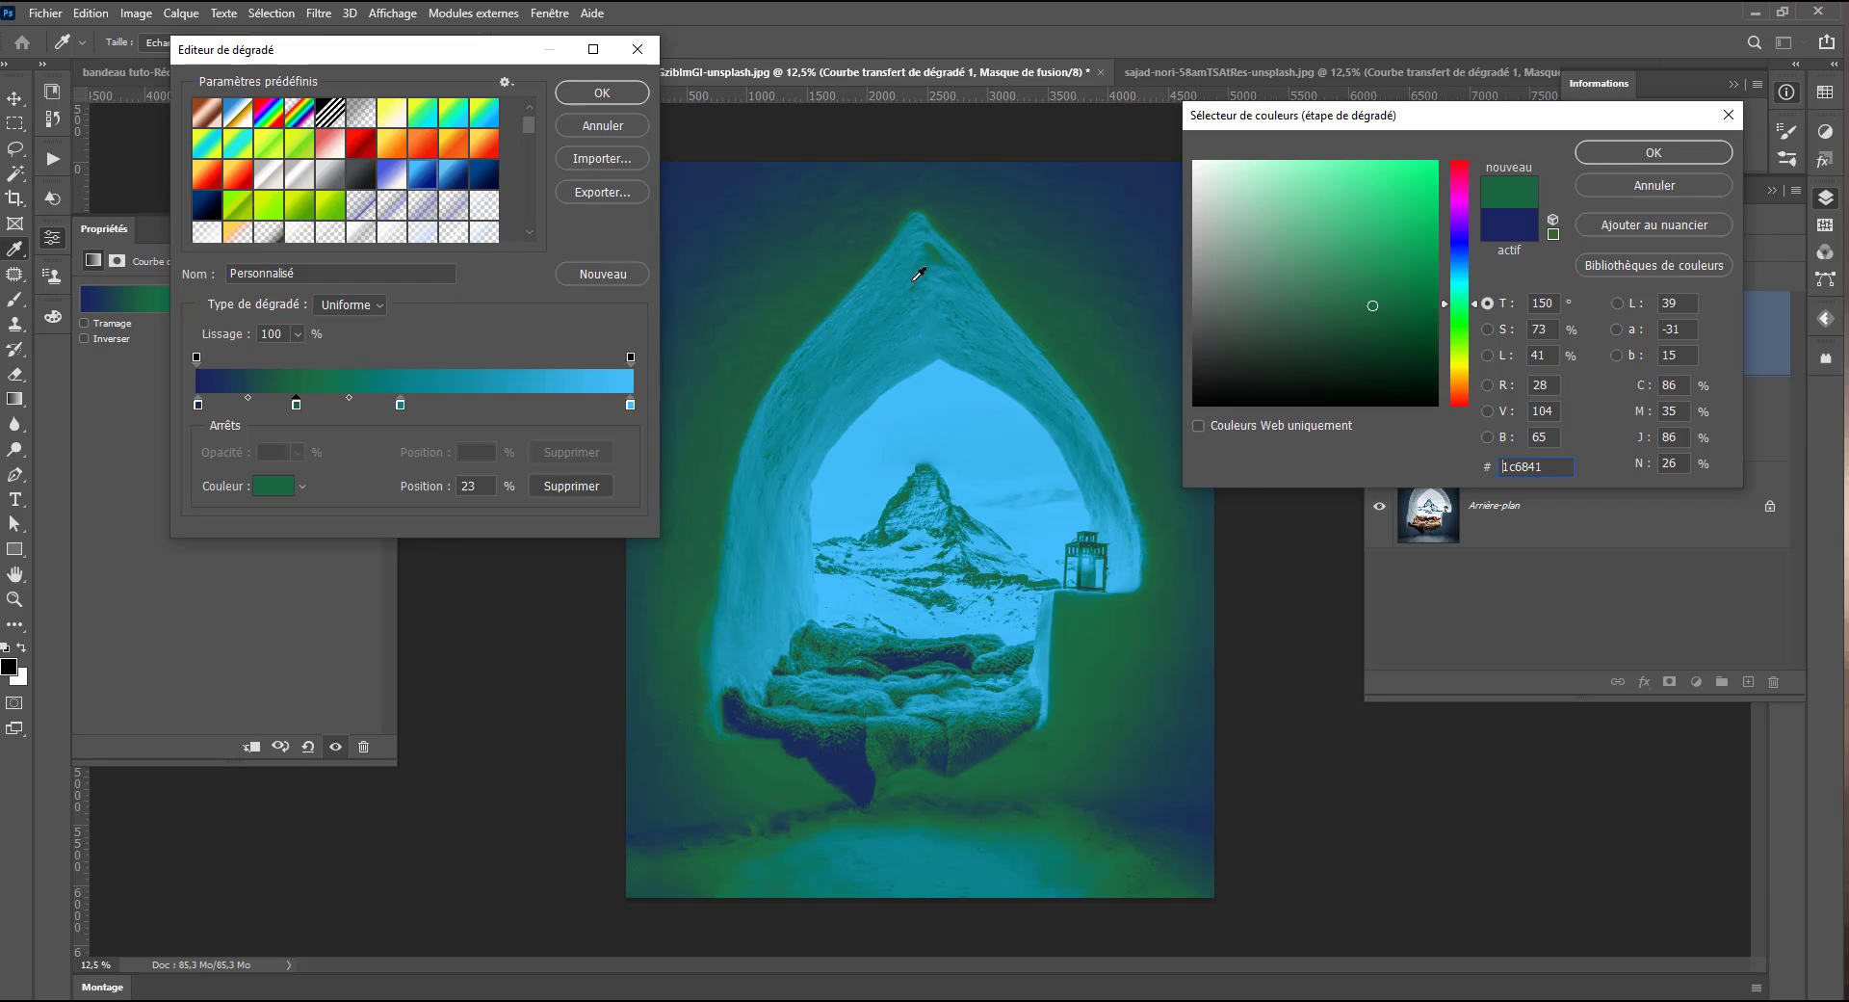
click(555, 394)
click(1657, 162)
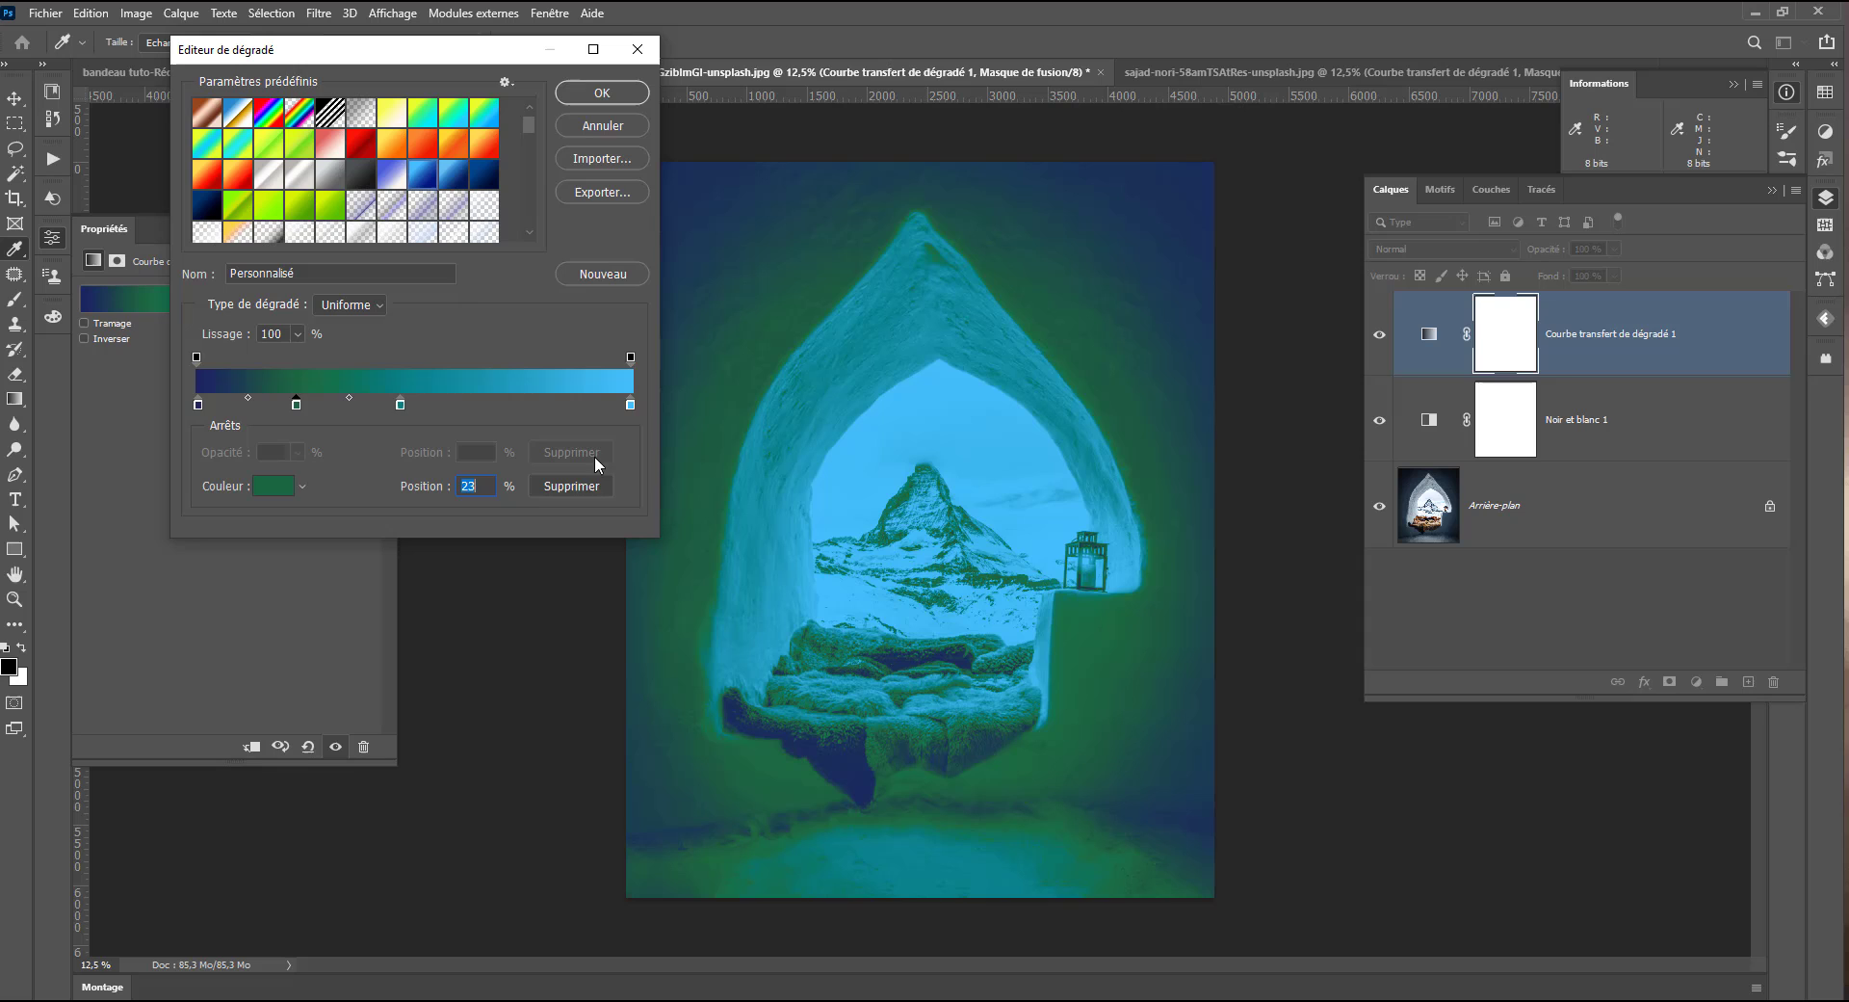
Add a gradient stop at 80% coloured light green 48ba80 and apply the custom gradient
click(547, 406)
double_click(549, 405)
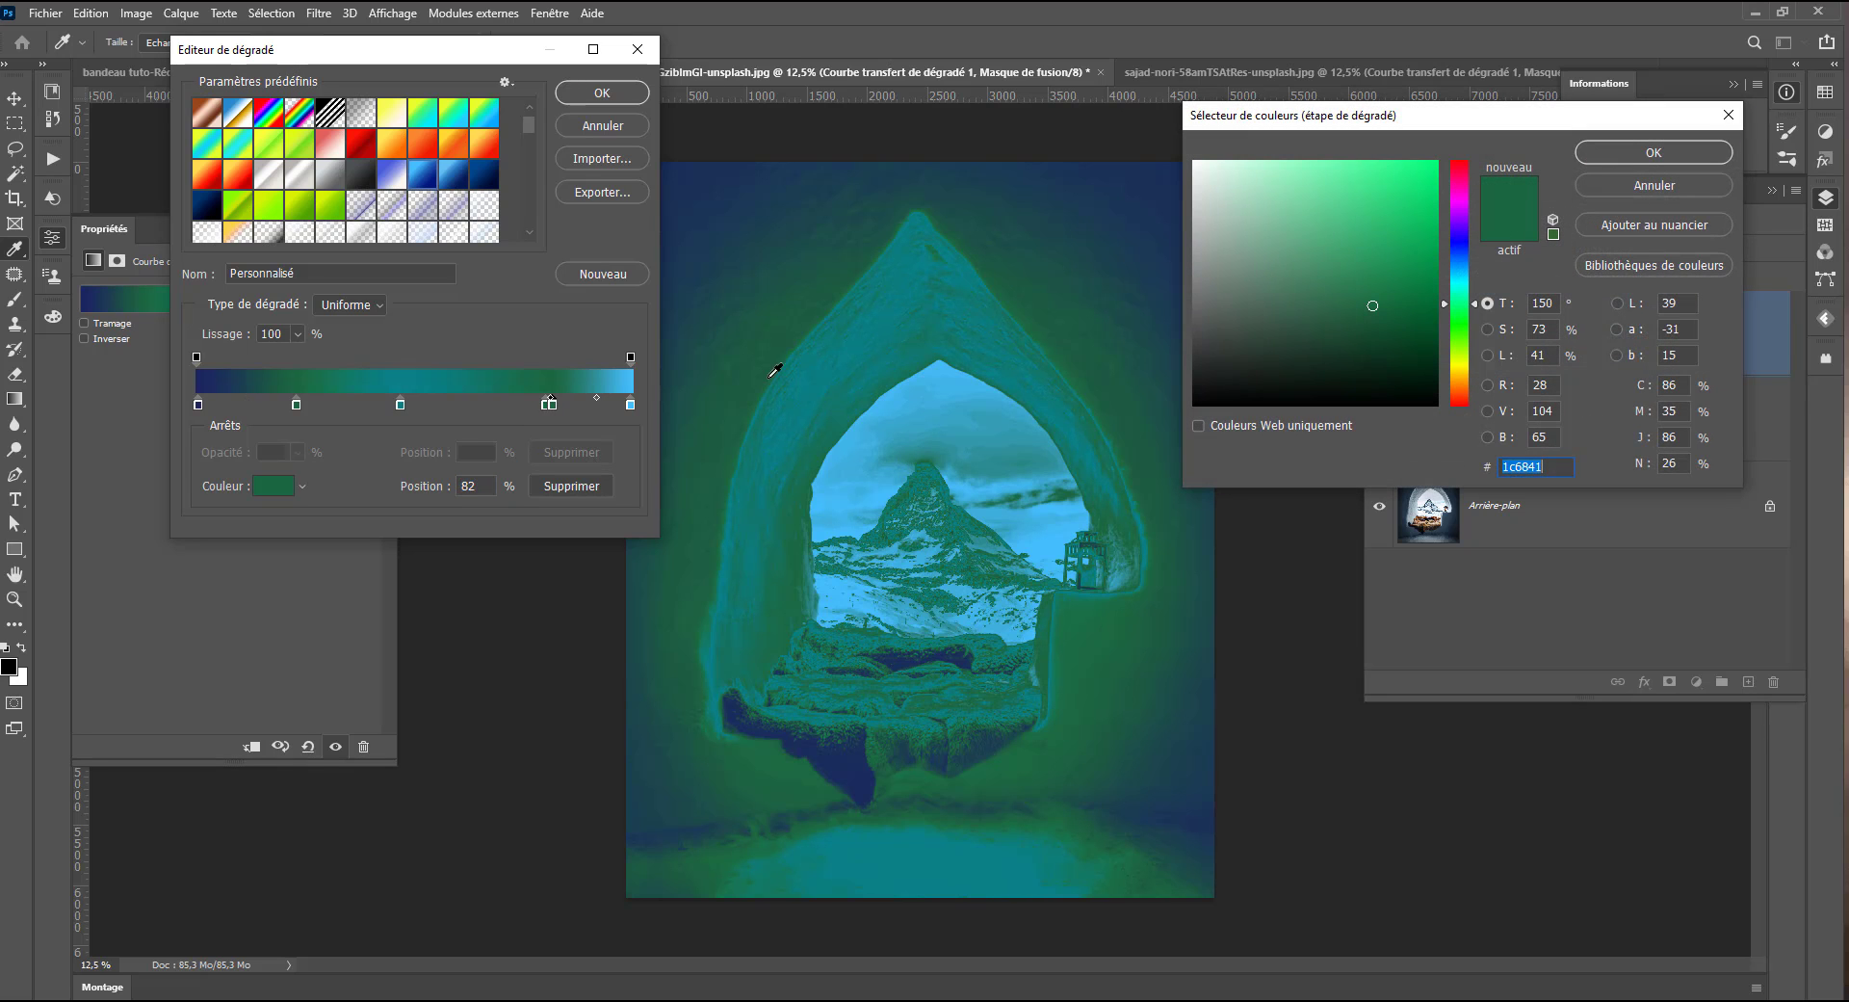
click(1684, 190)
key(ctrl+z)
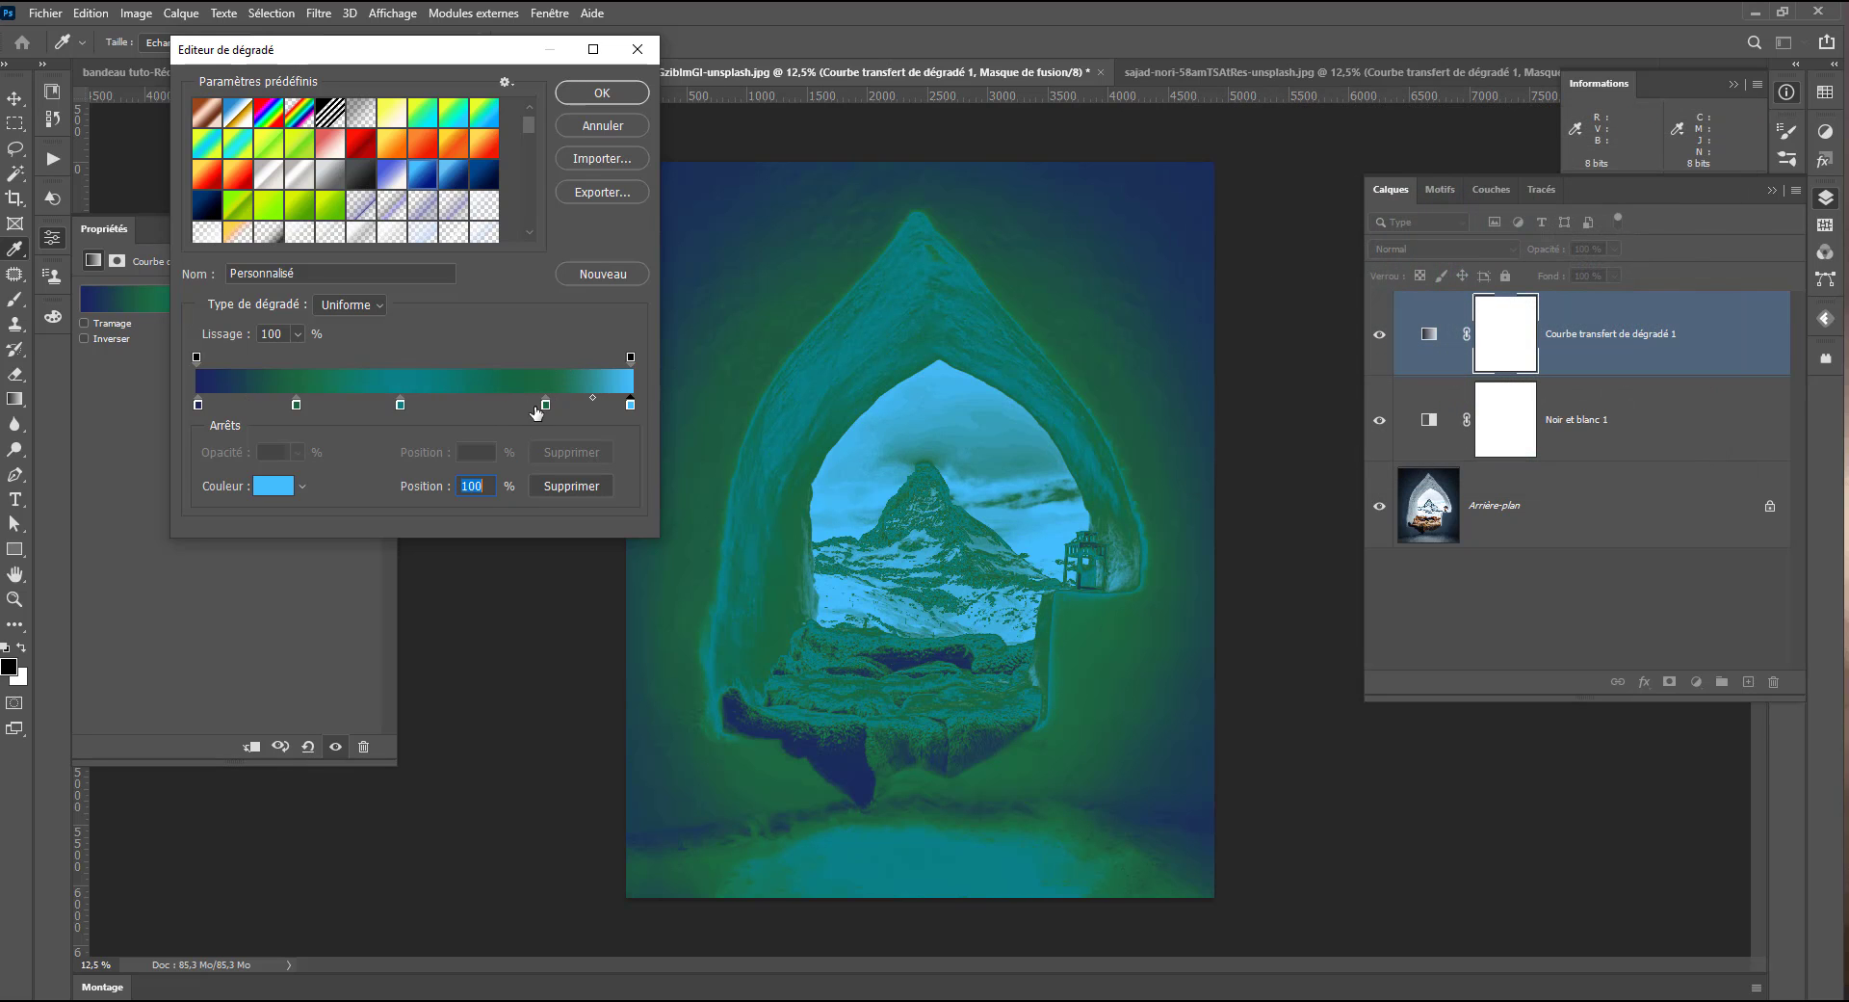
click(546, 407)
double_click(547, 406)
click(1371, 185)
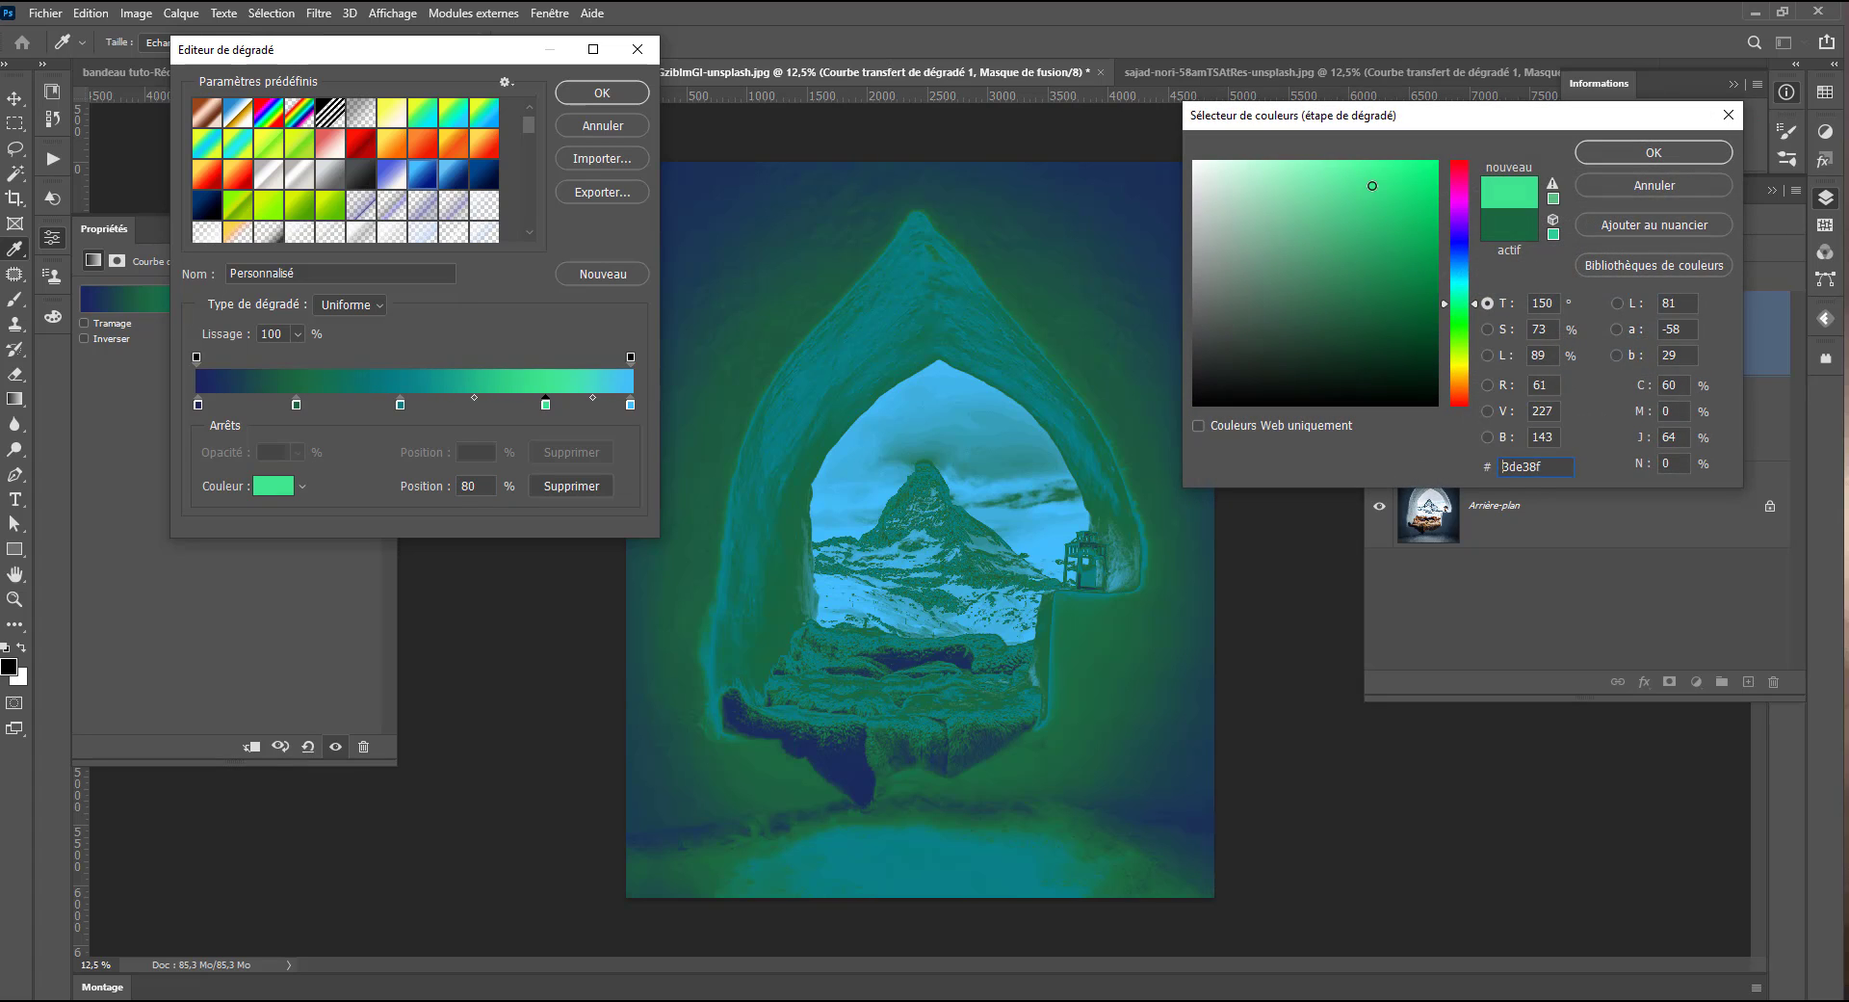
mouse_move(1324, 209)
mouse_down()
mouse_move(1272, 194)
mouse_move(1342, 226)
mouse_up()
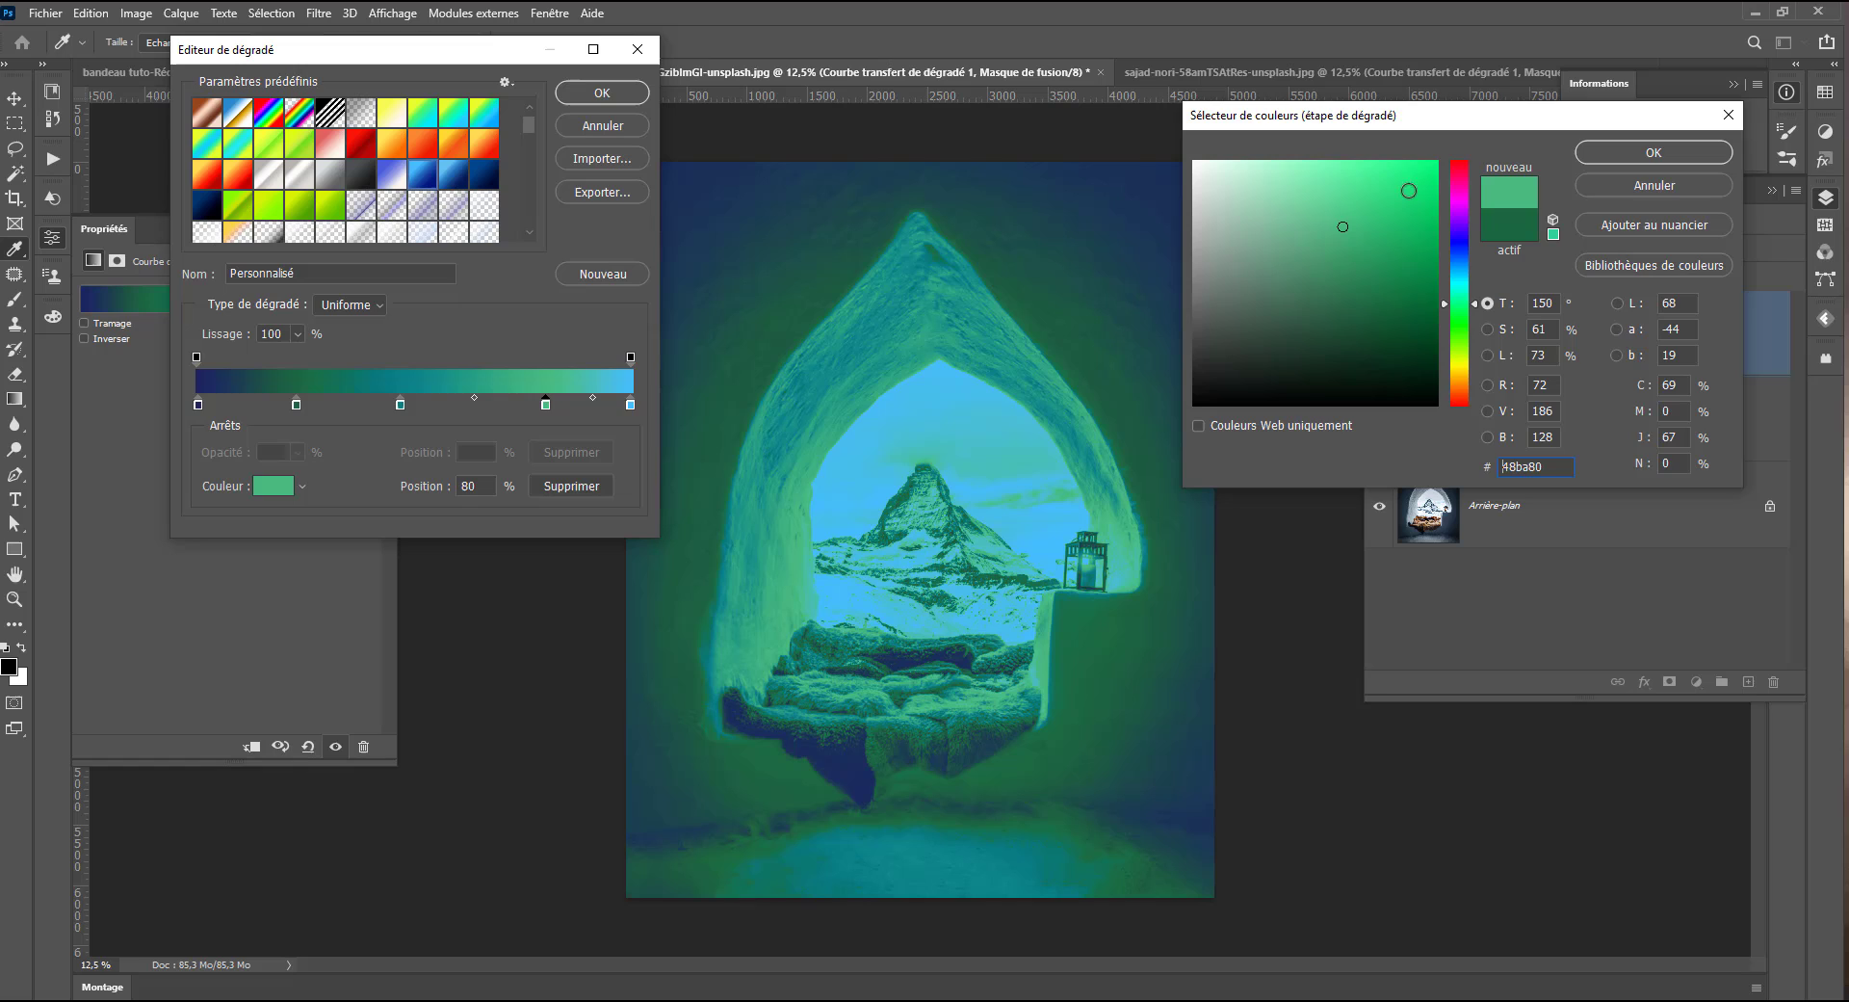
click(1658, 151)
click(606, 92)
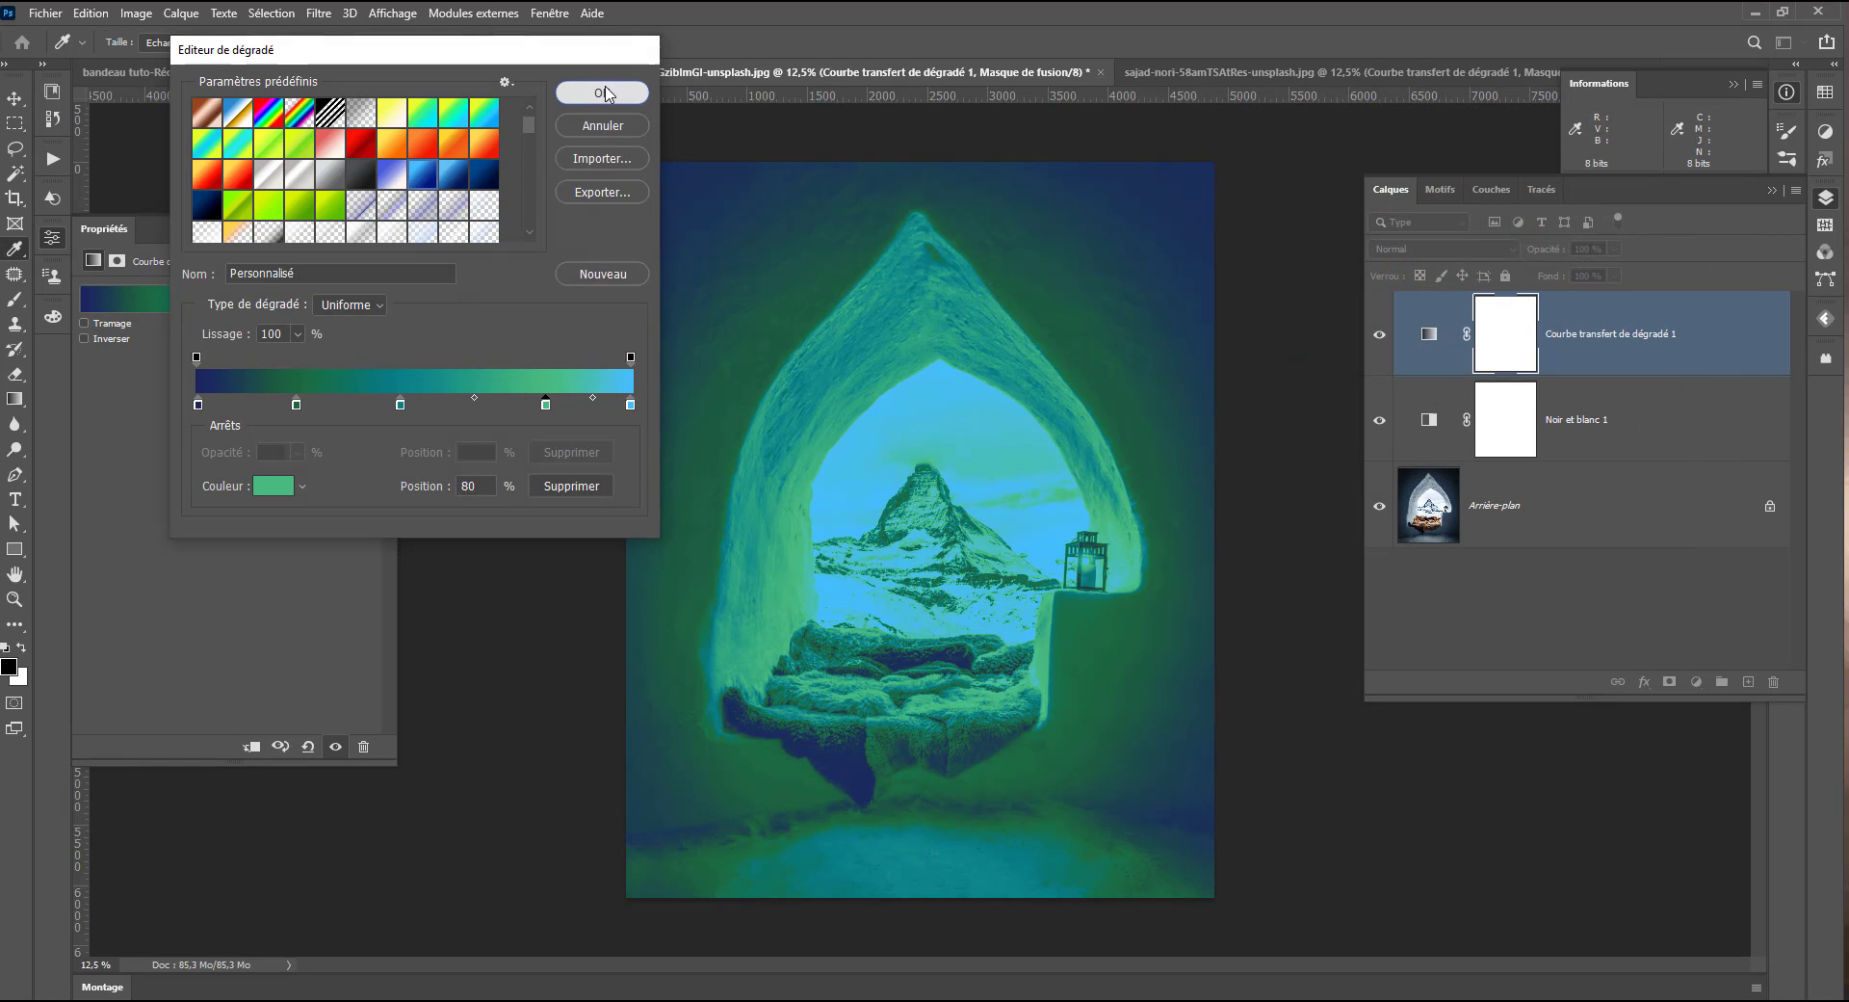
Set the gradient map layer's blend mode to Eclaircir and compare the photo with and without the layer
click(1474, 247)
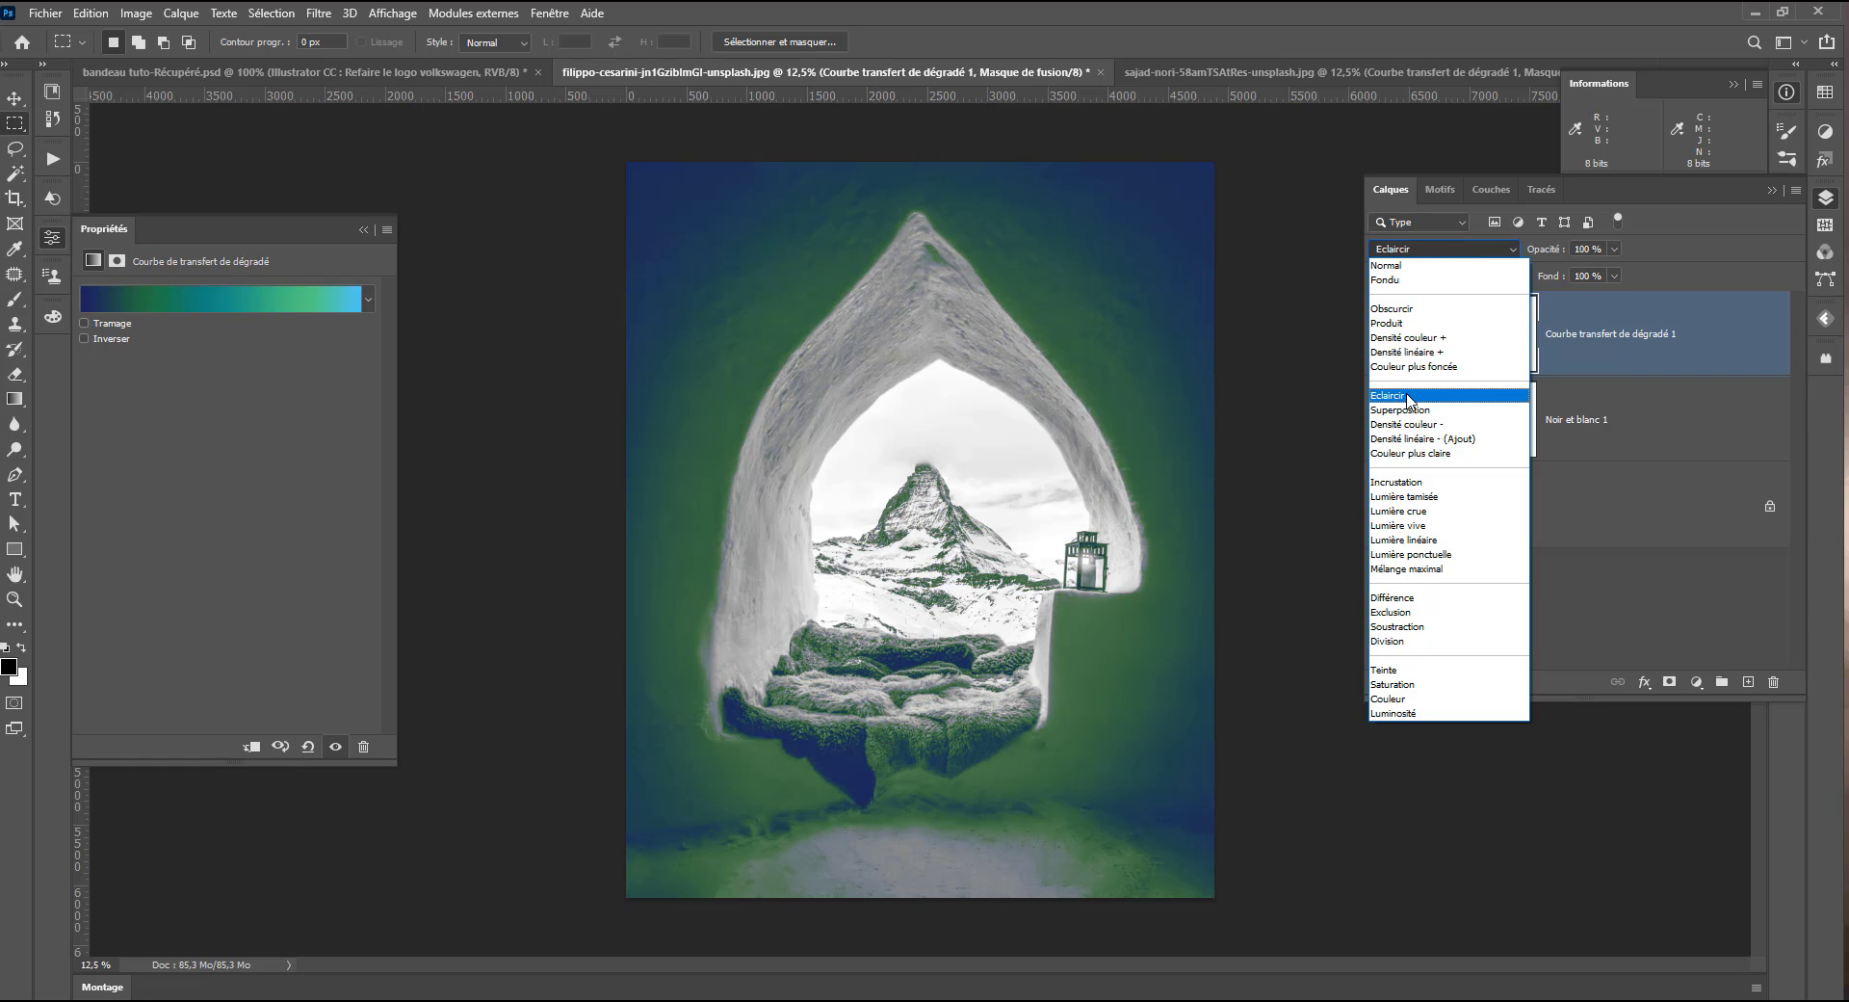
click(1408, 397)
click(1381, 337)
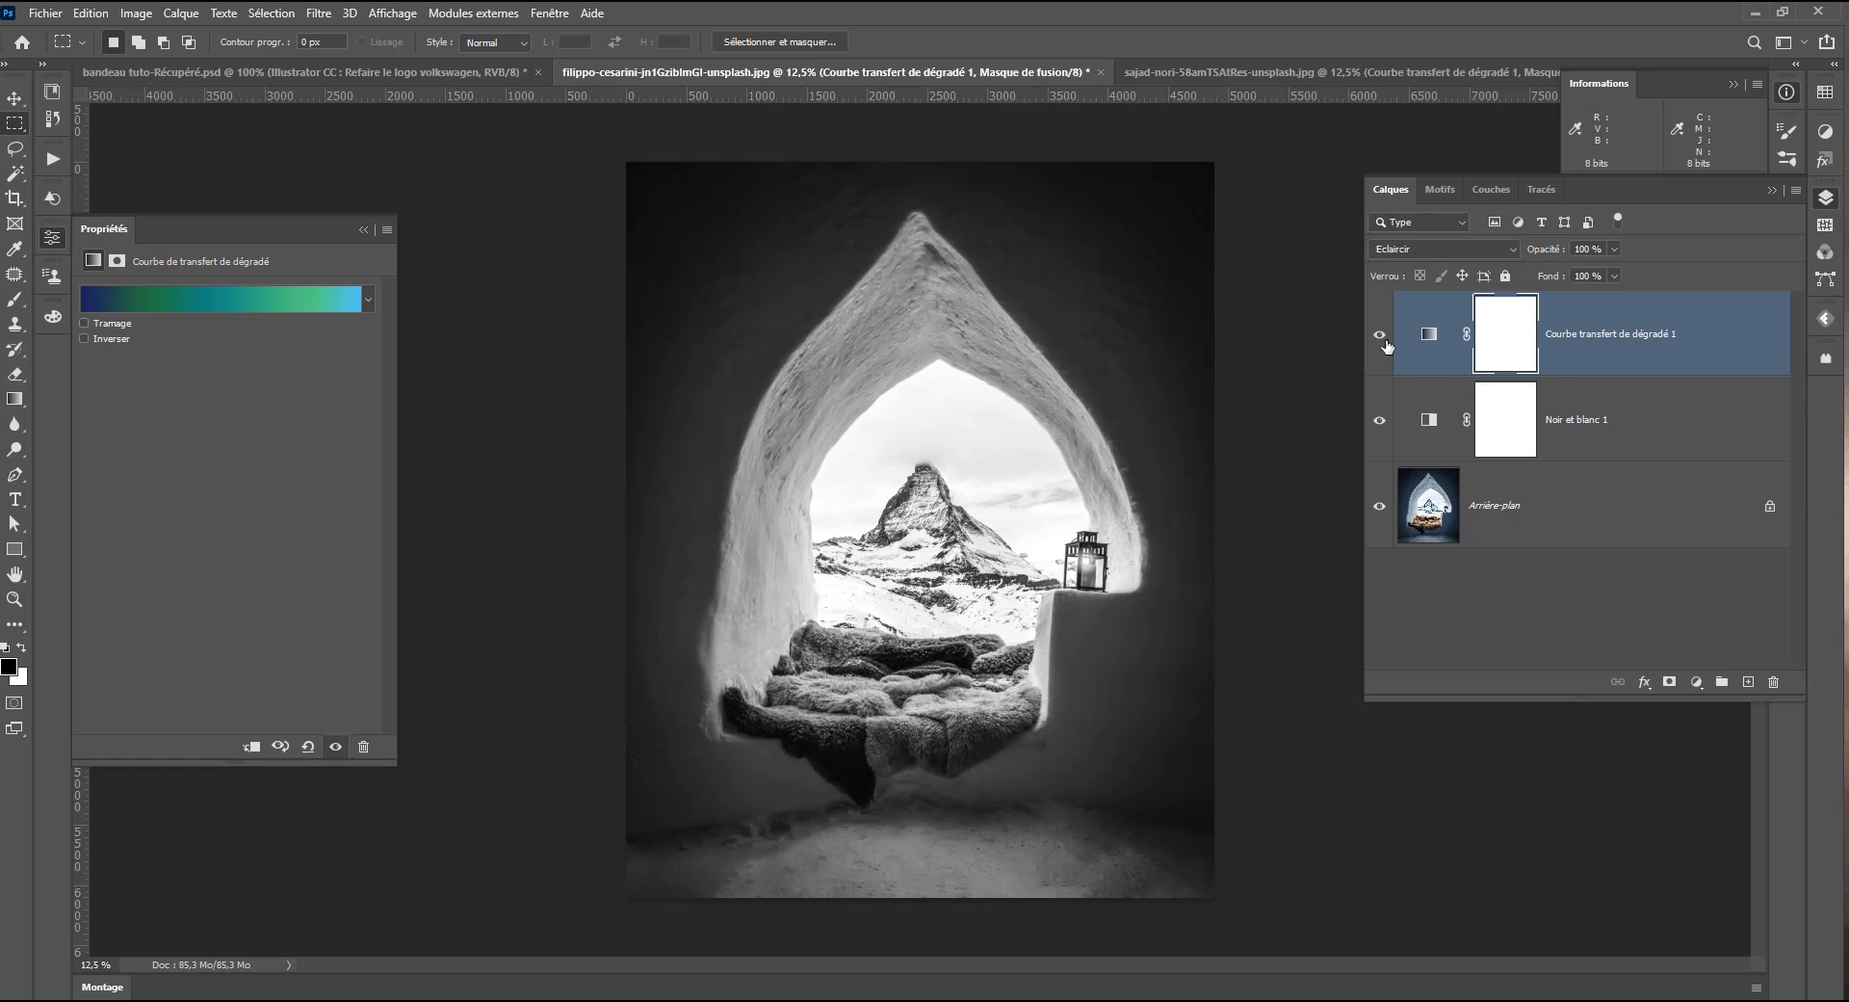
click(1381, 337)
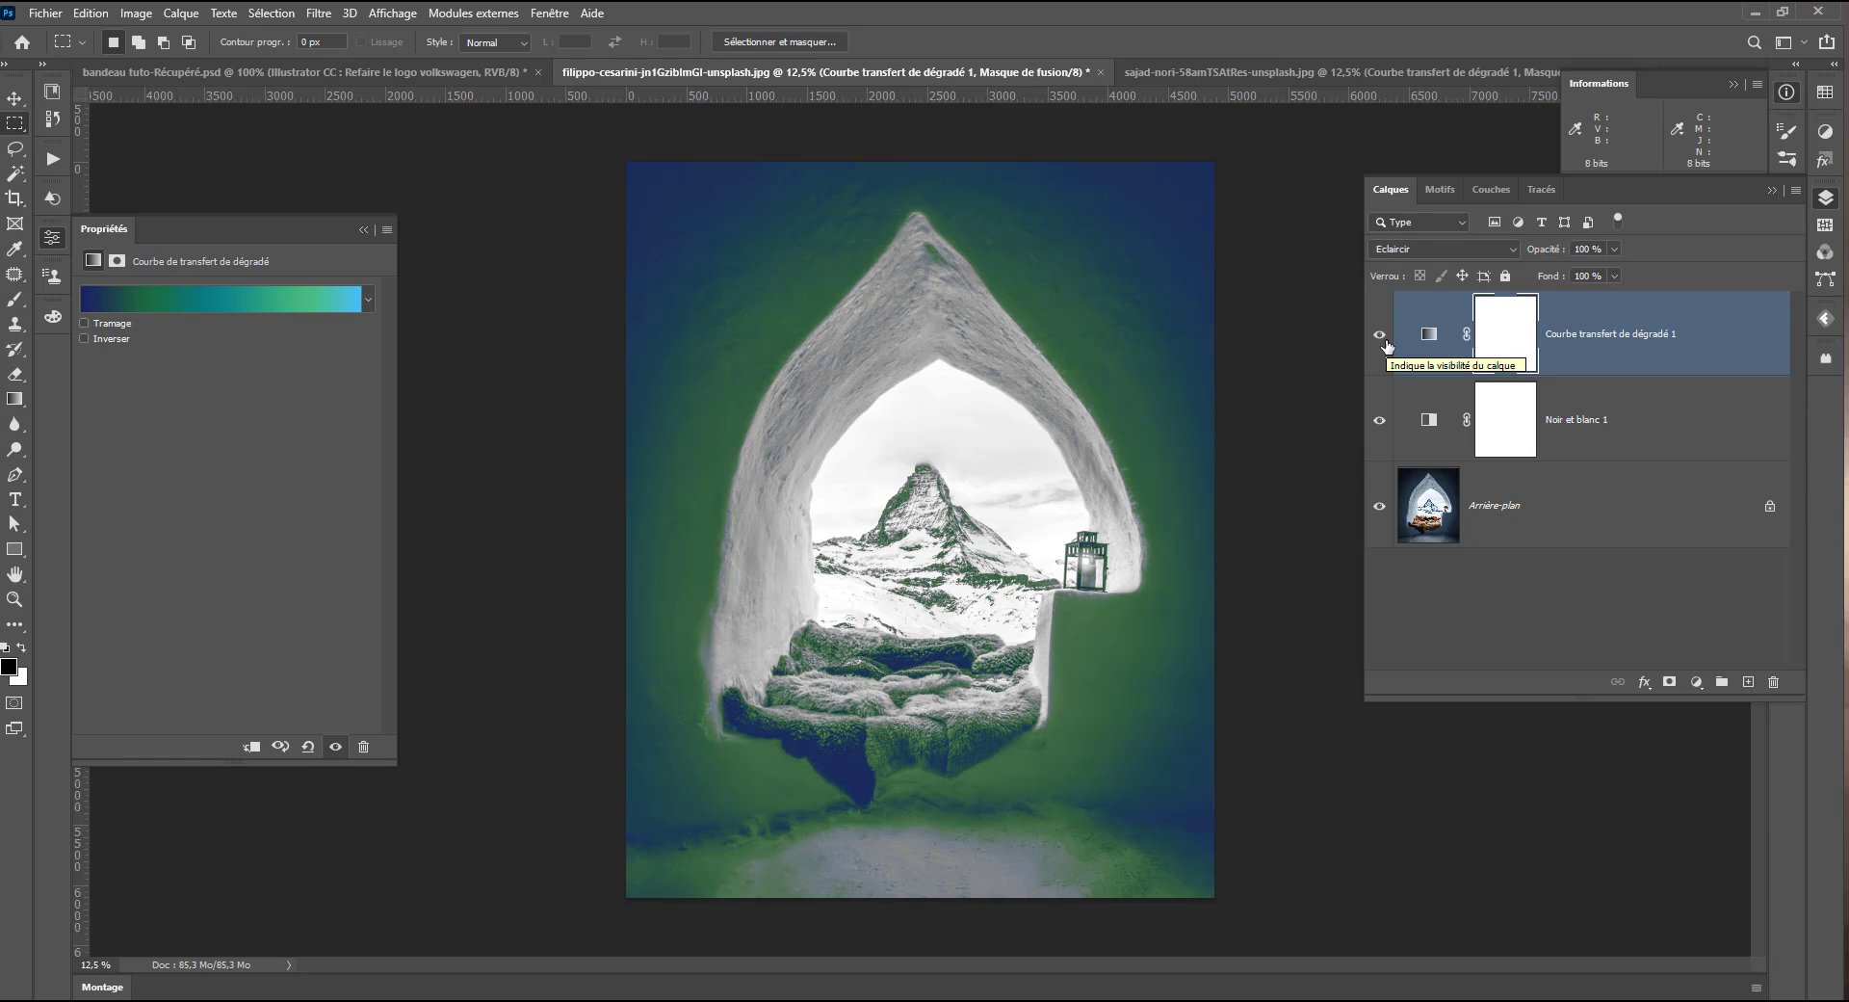
click(1384, 336)
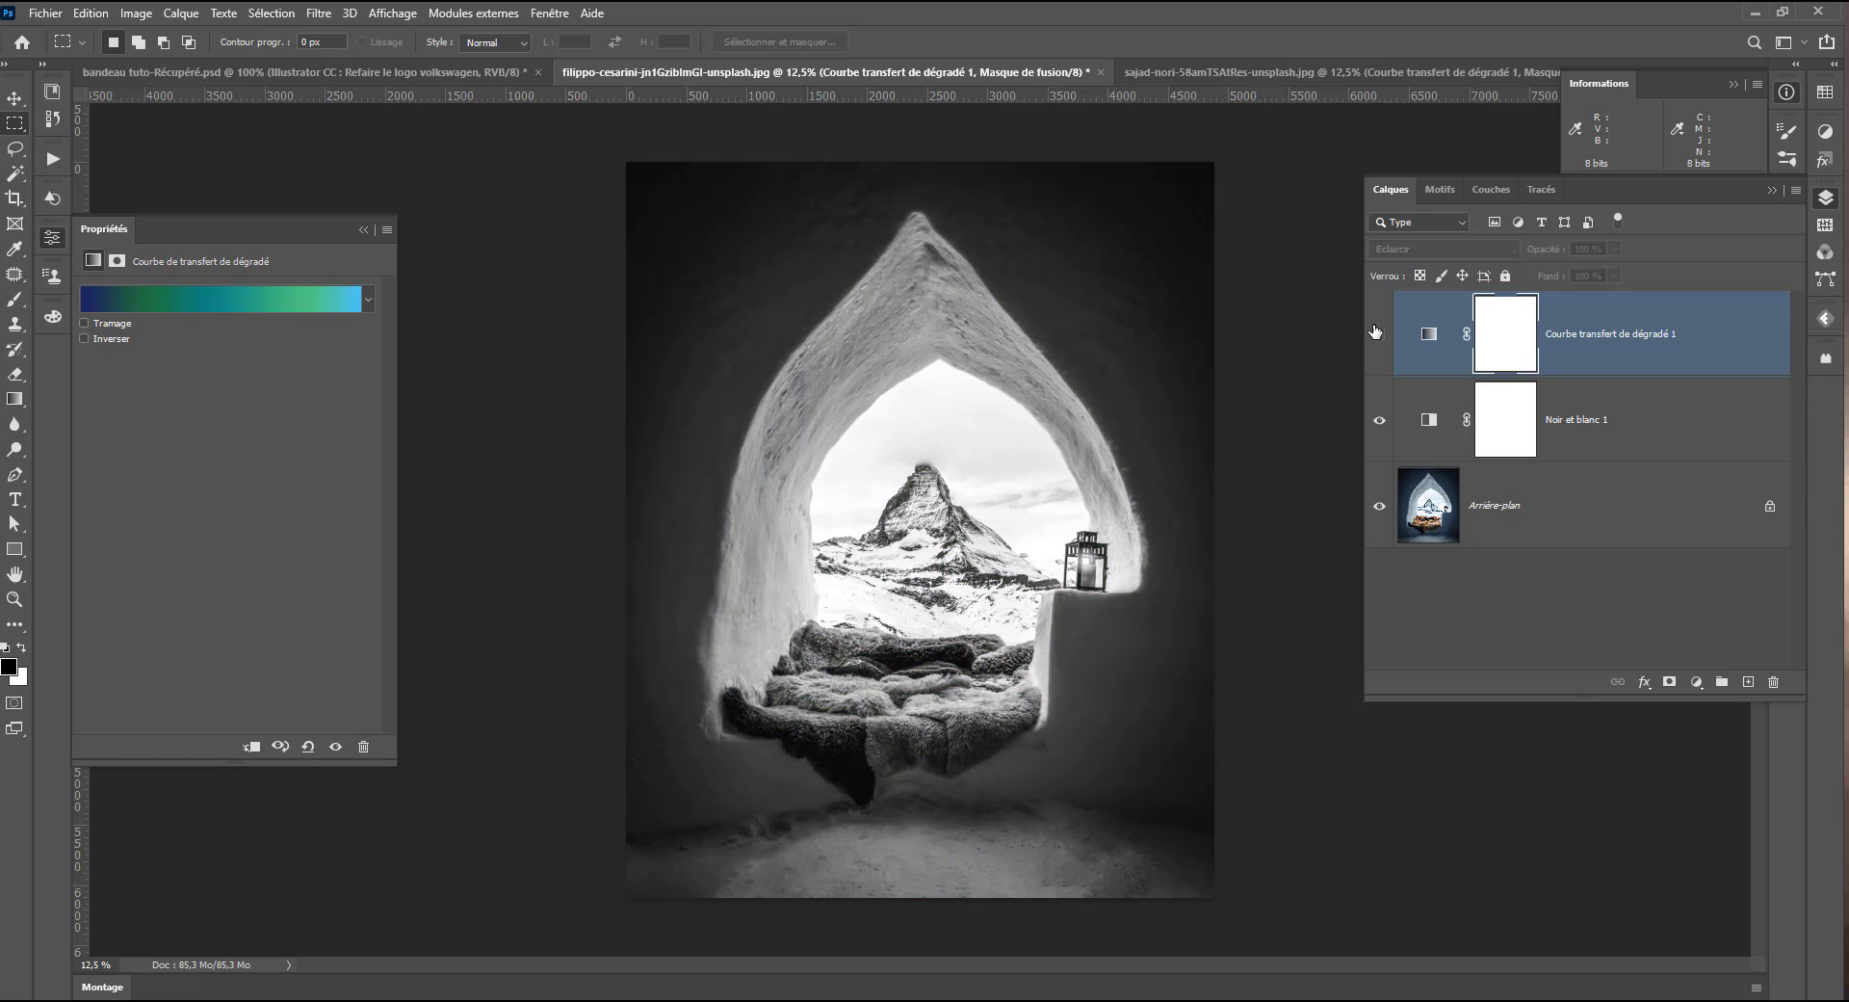
click(1384, 336)
Set the gradient map layer to Lumière tamisée blending at 50% opacity
click(1409, 252)
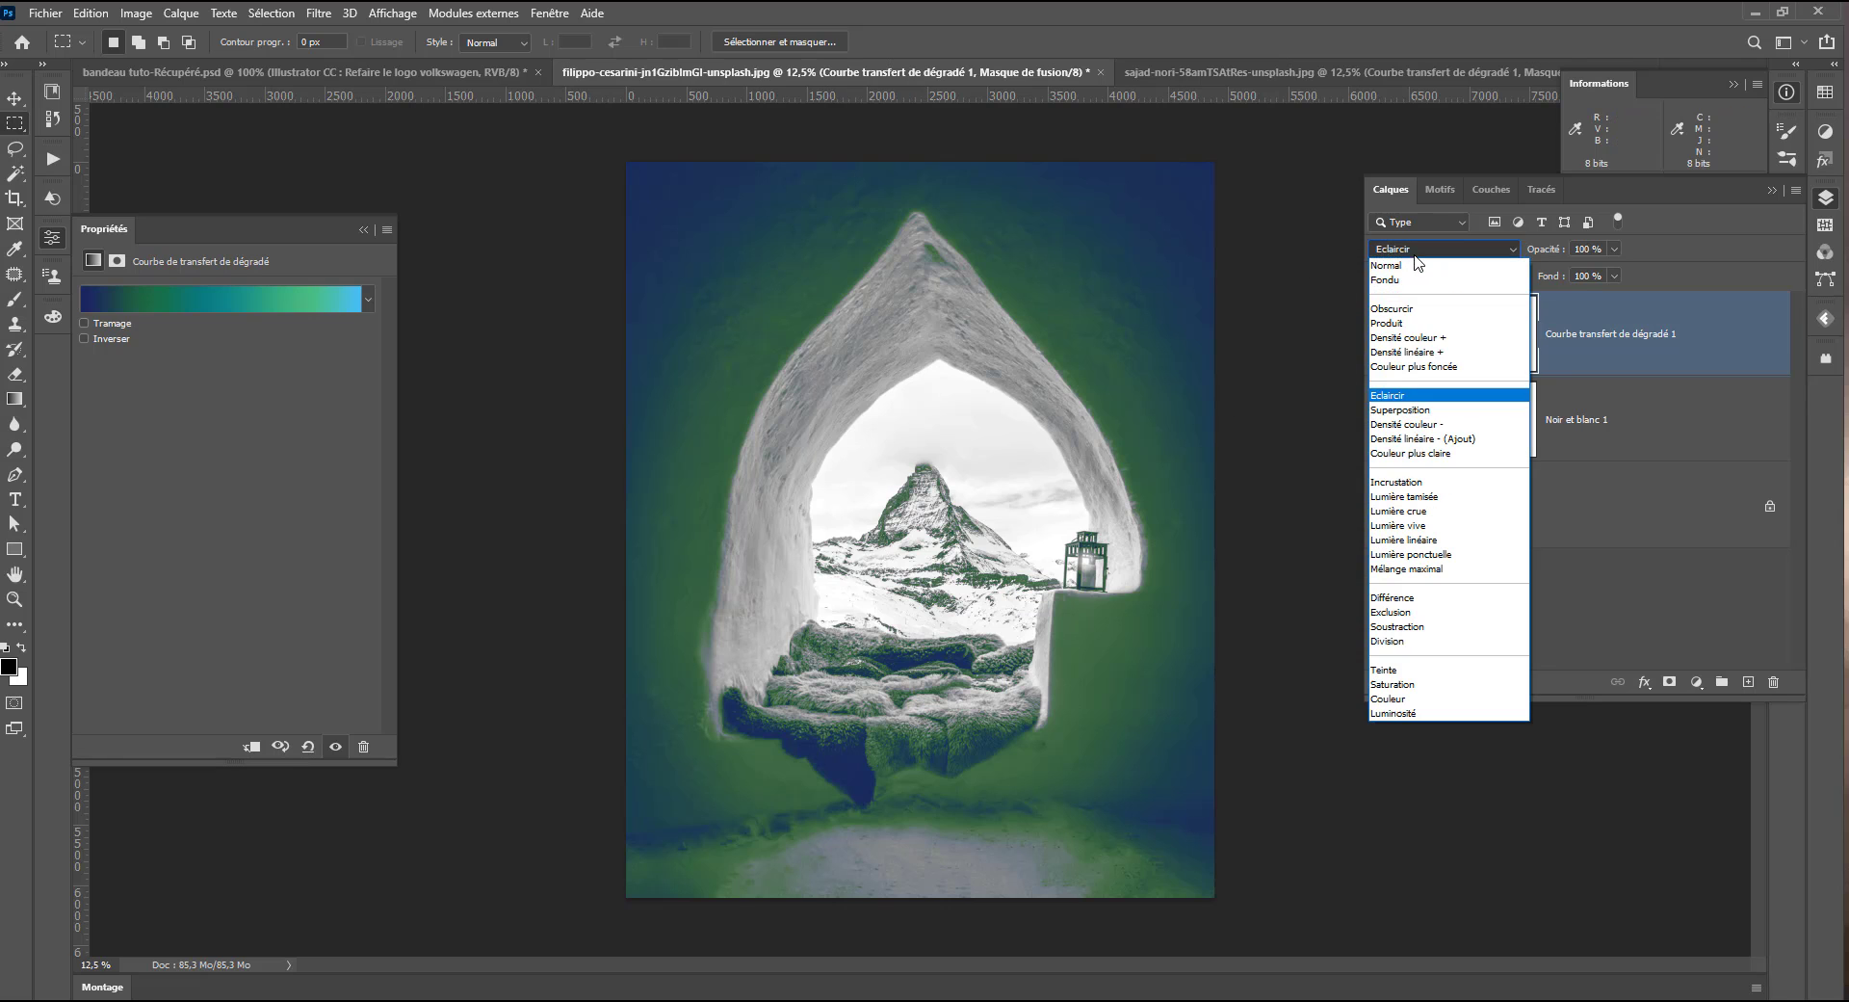
click(1404, 496)
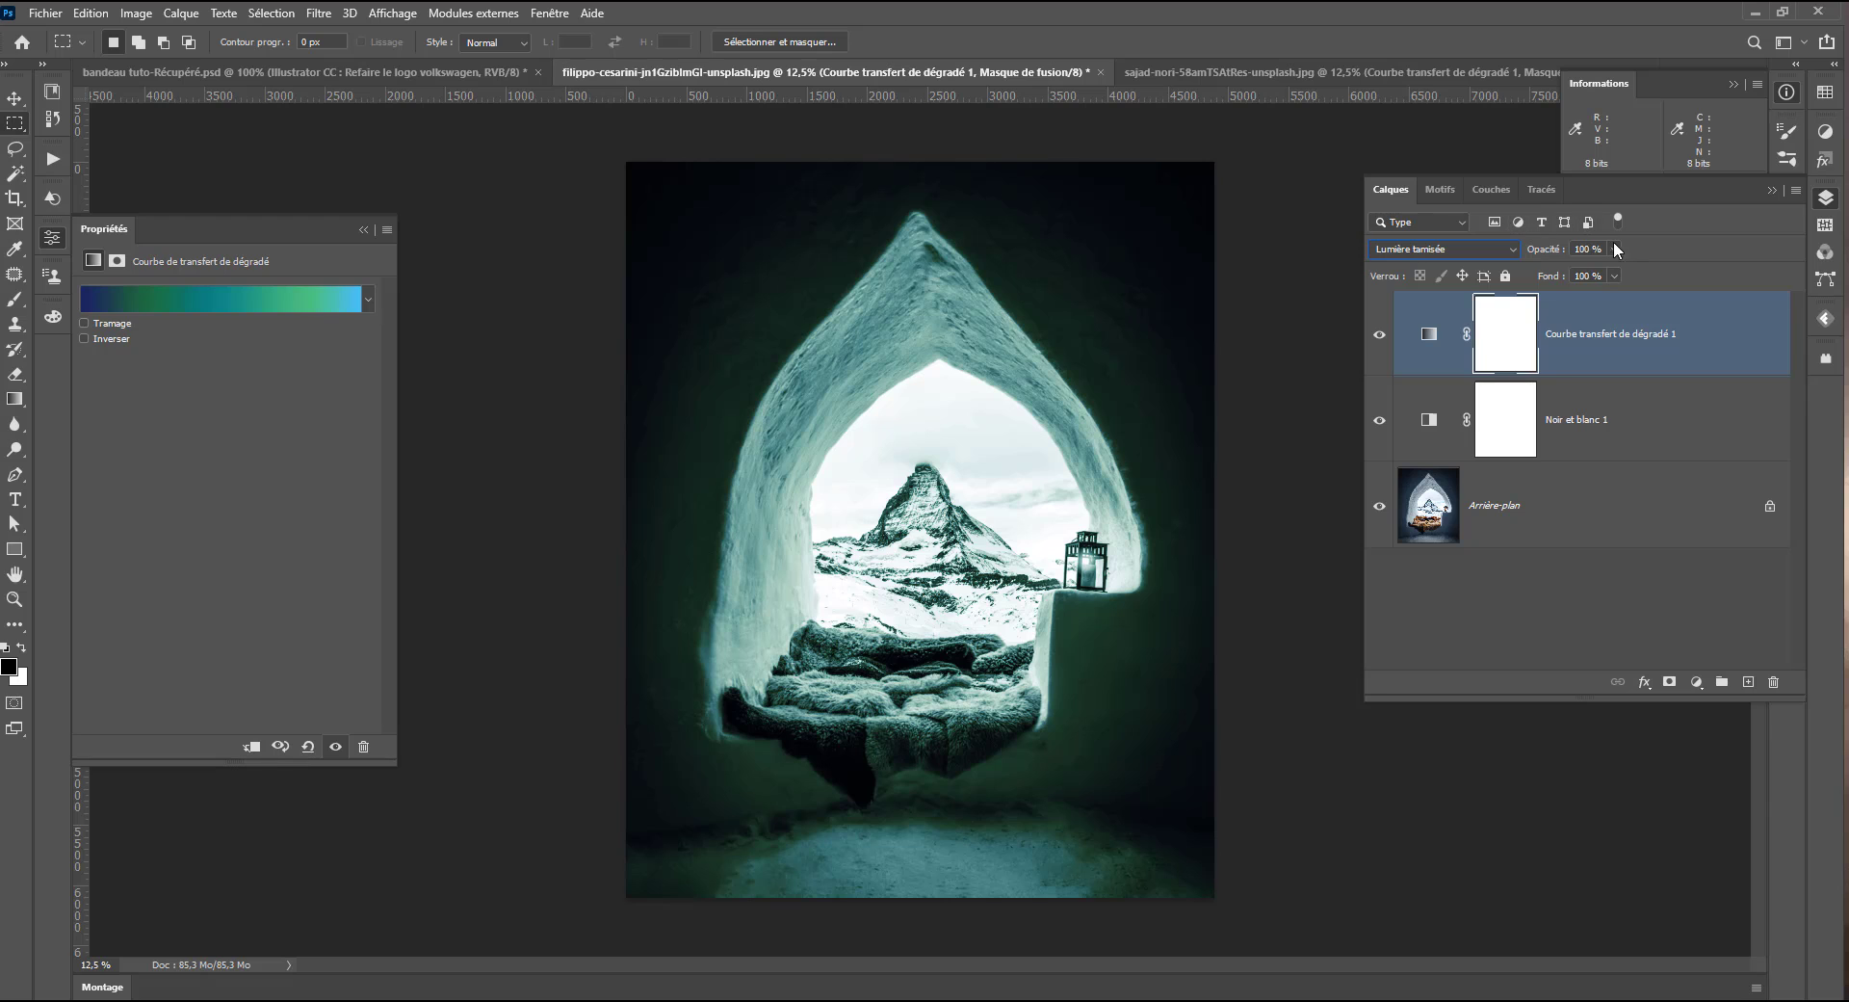
drag(1585, 272, 1571, 275)
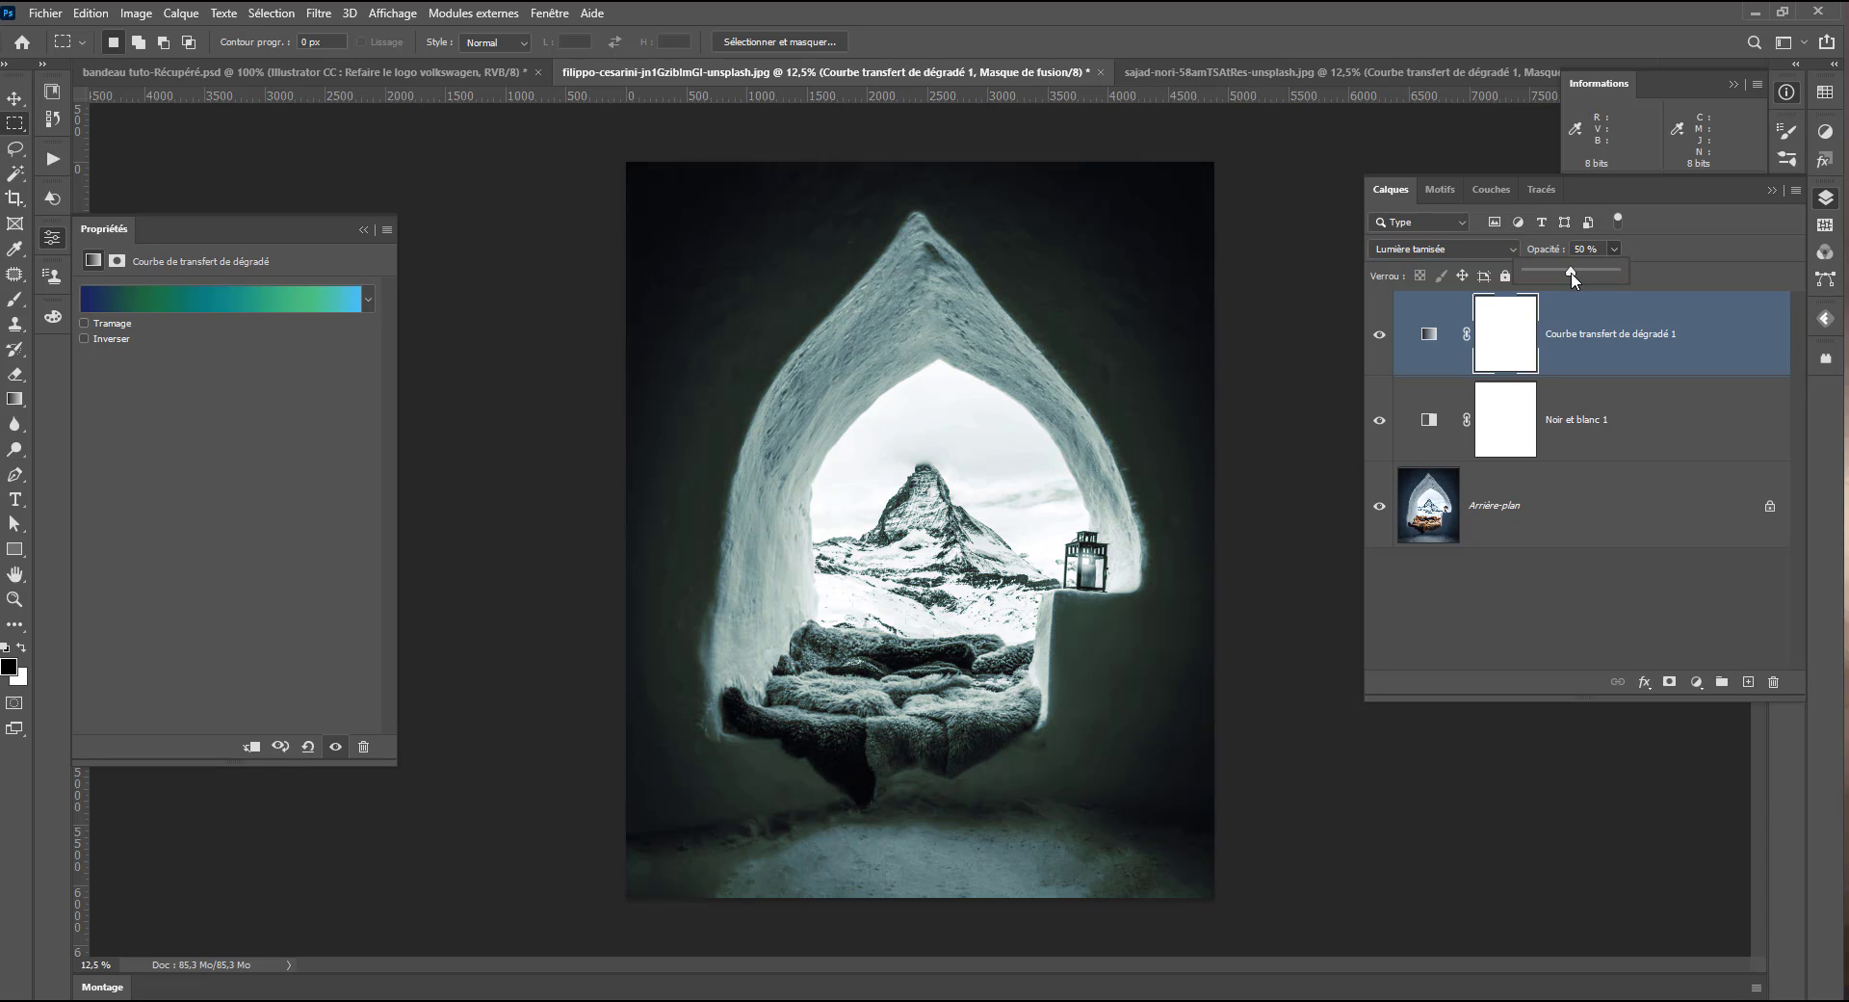
Lower the black and white layer's opacity to 66% and toggle layer visibility to compare with the original photo
click(1580, 417)
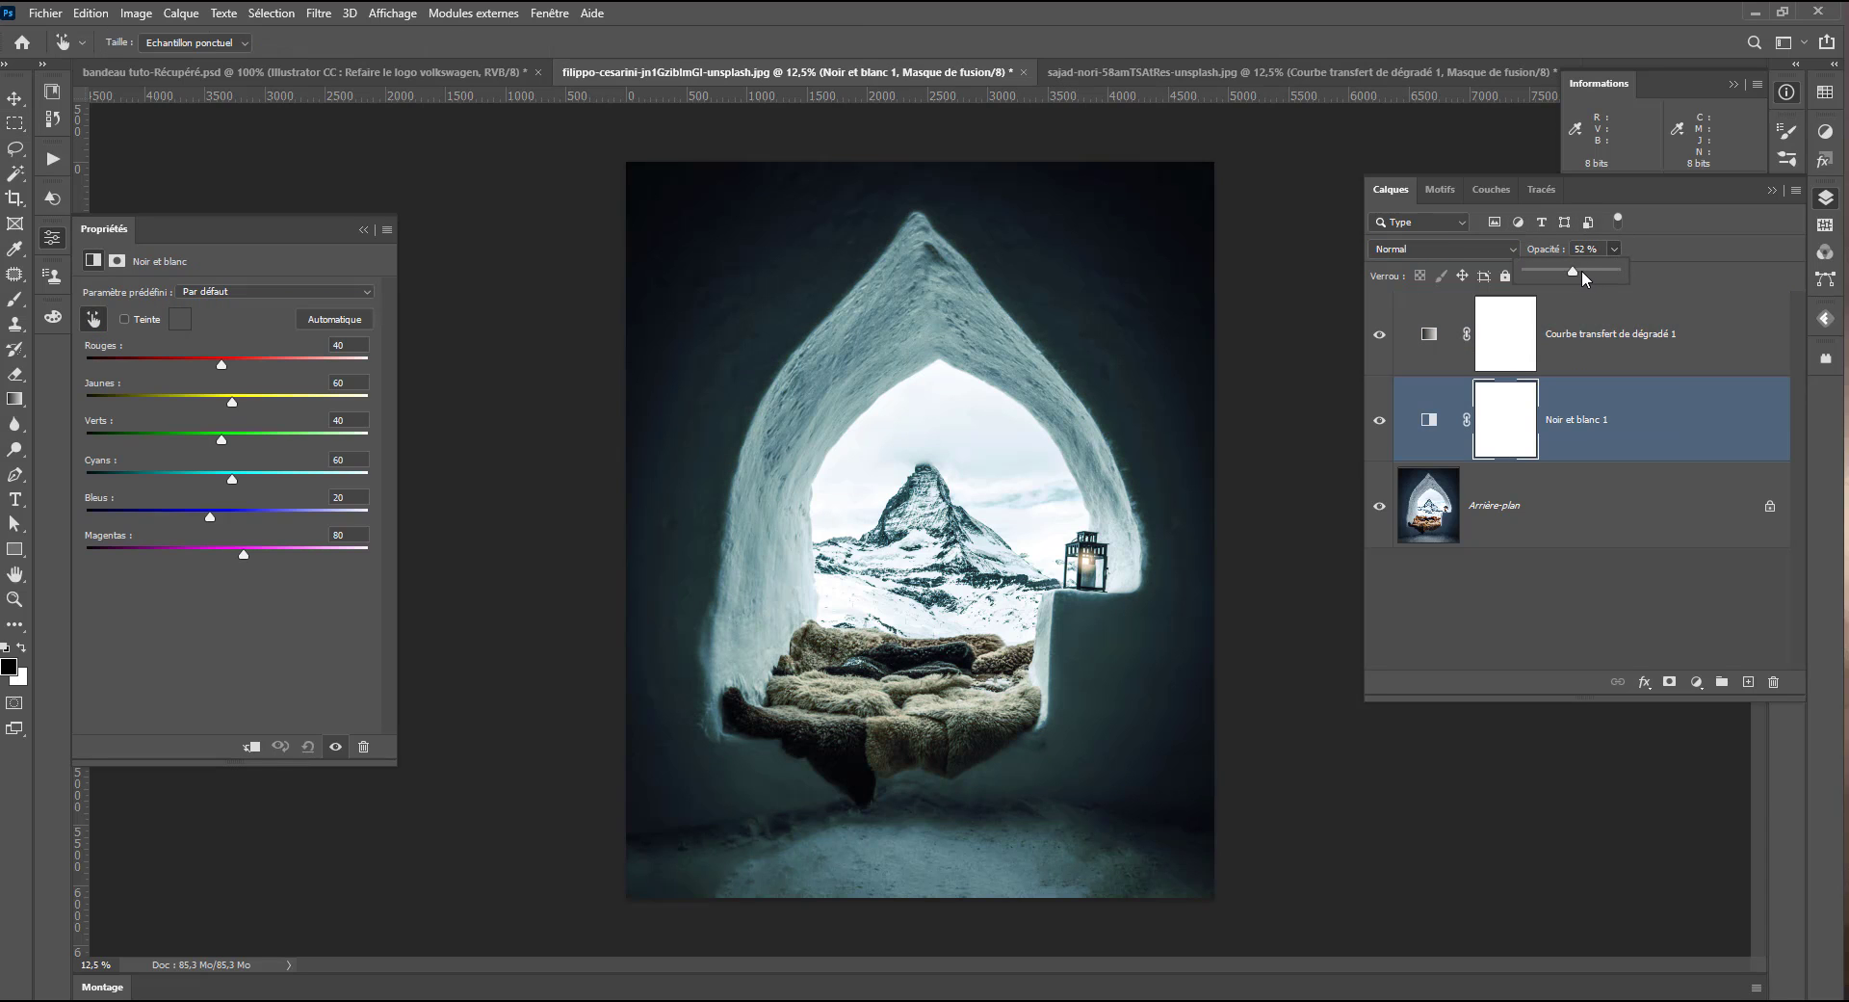
click(1379, 419)
click(1379, 417)
click(1380, 417)
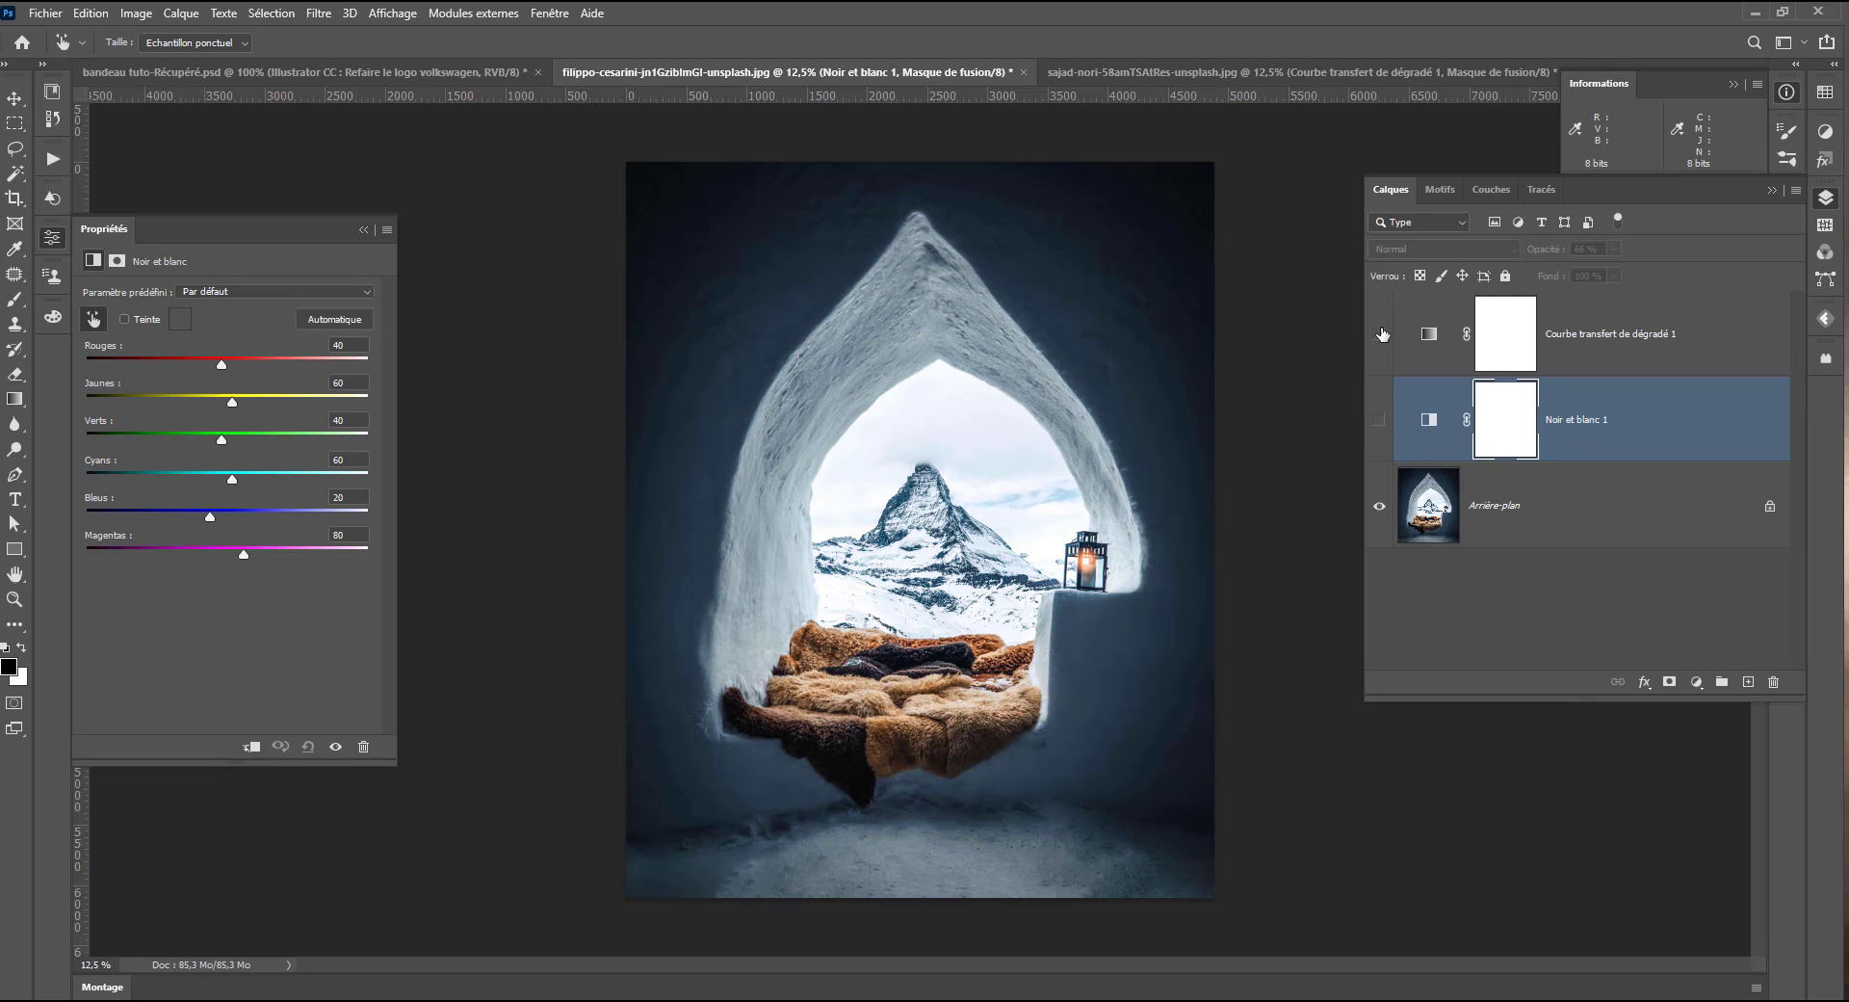
click(1381, 416)
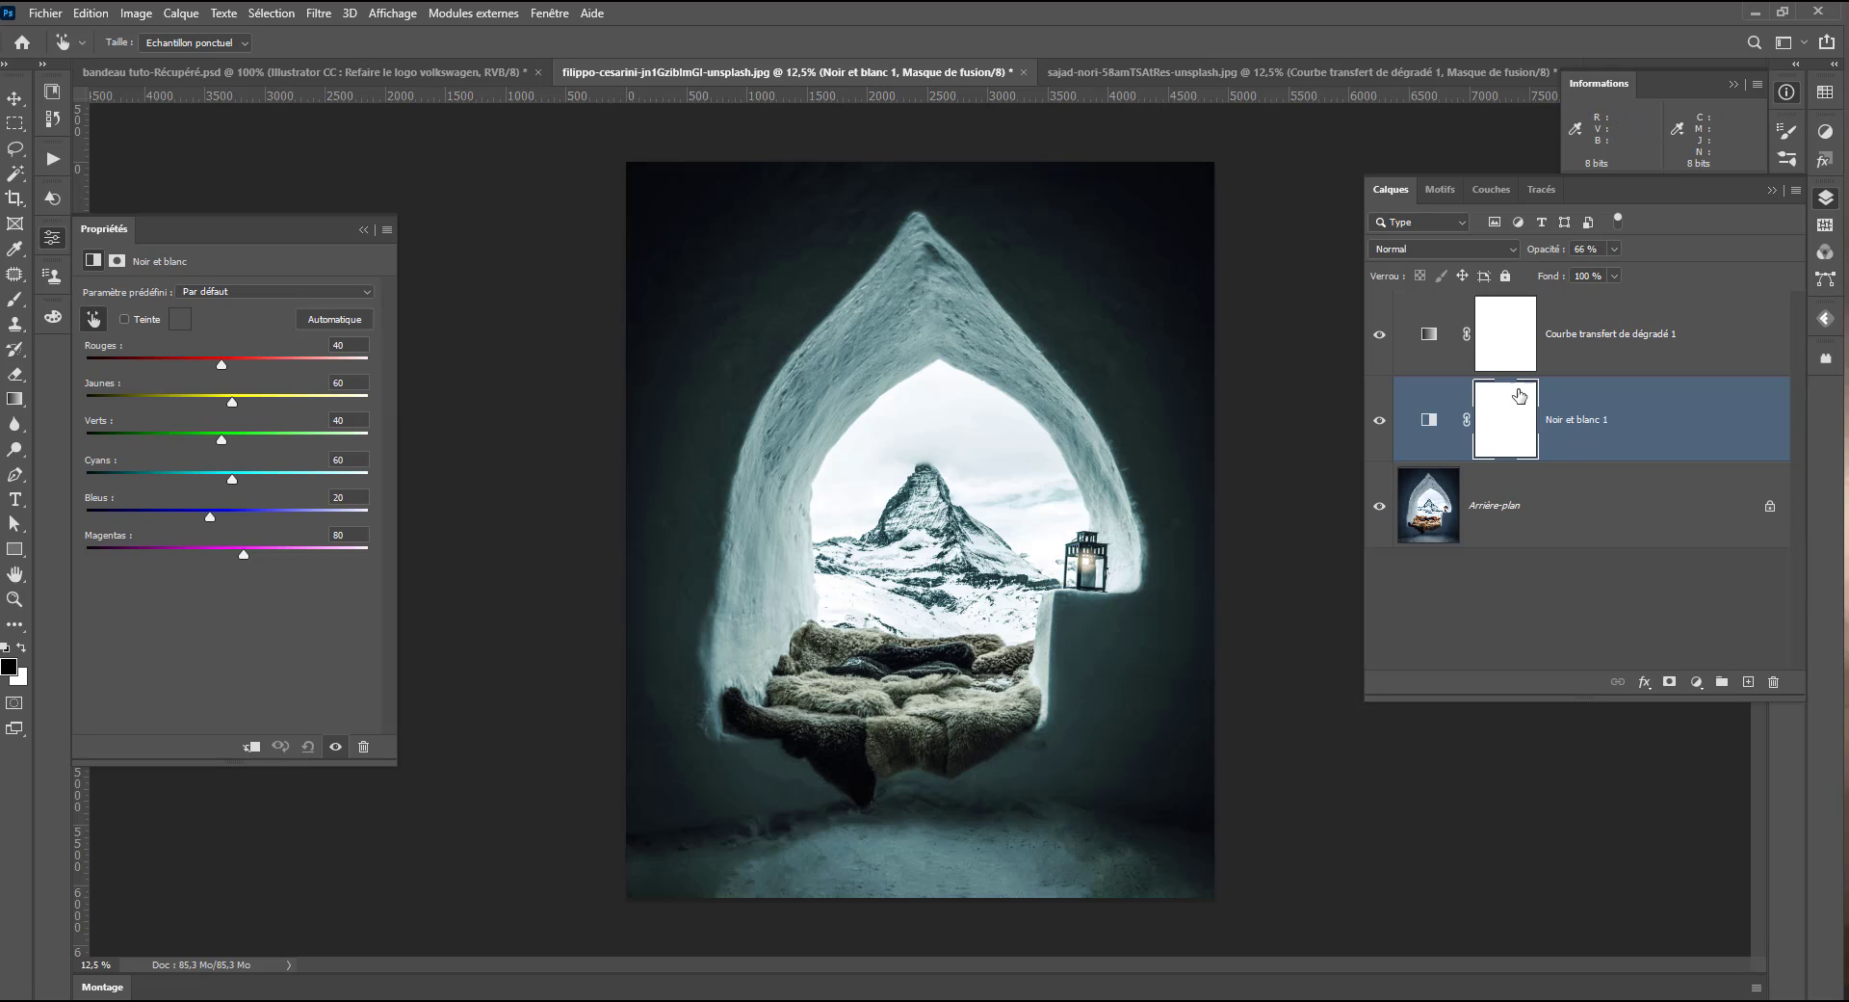
Delete the gradient map adjustment layer and its mask from the leaf photo, and return to the mountain window photo
click(1187, 69)
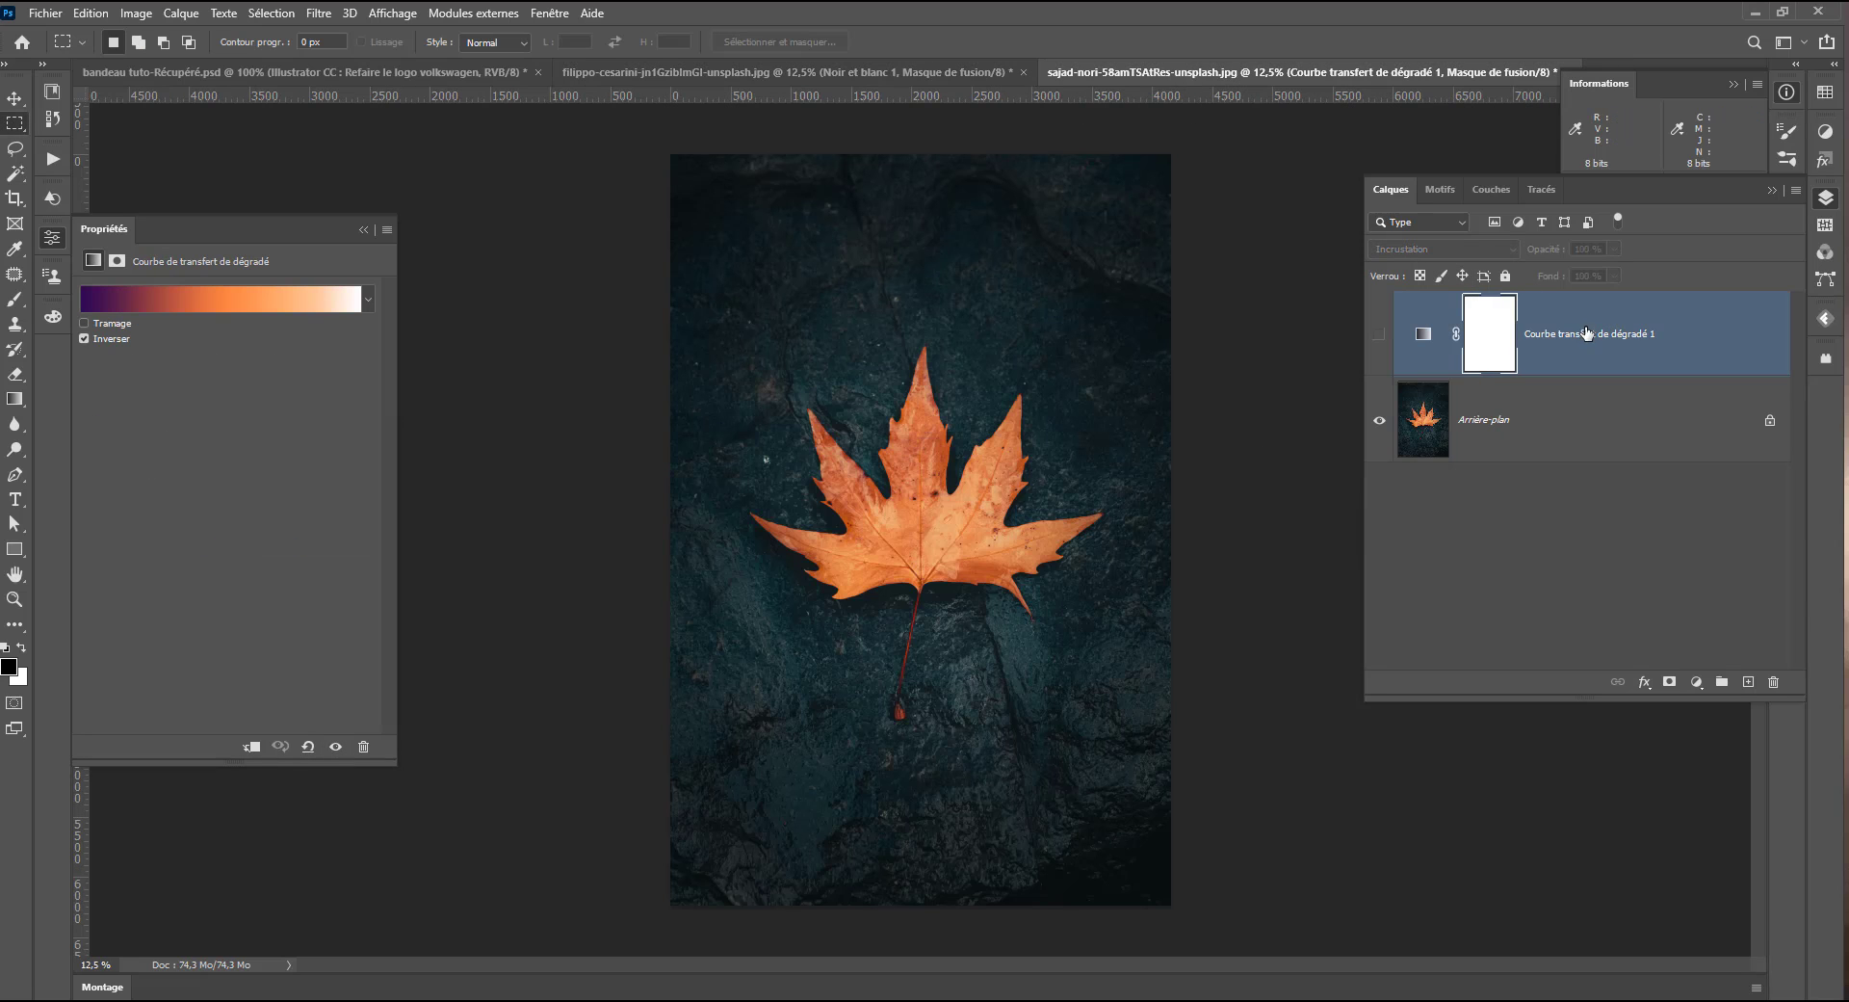
key(Delete)
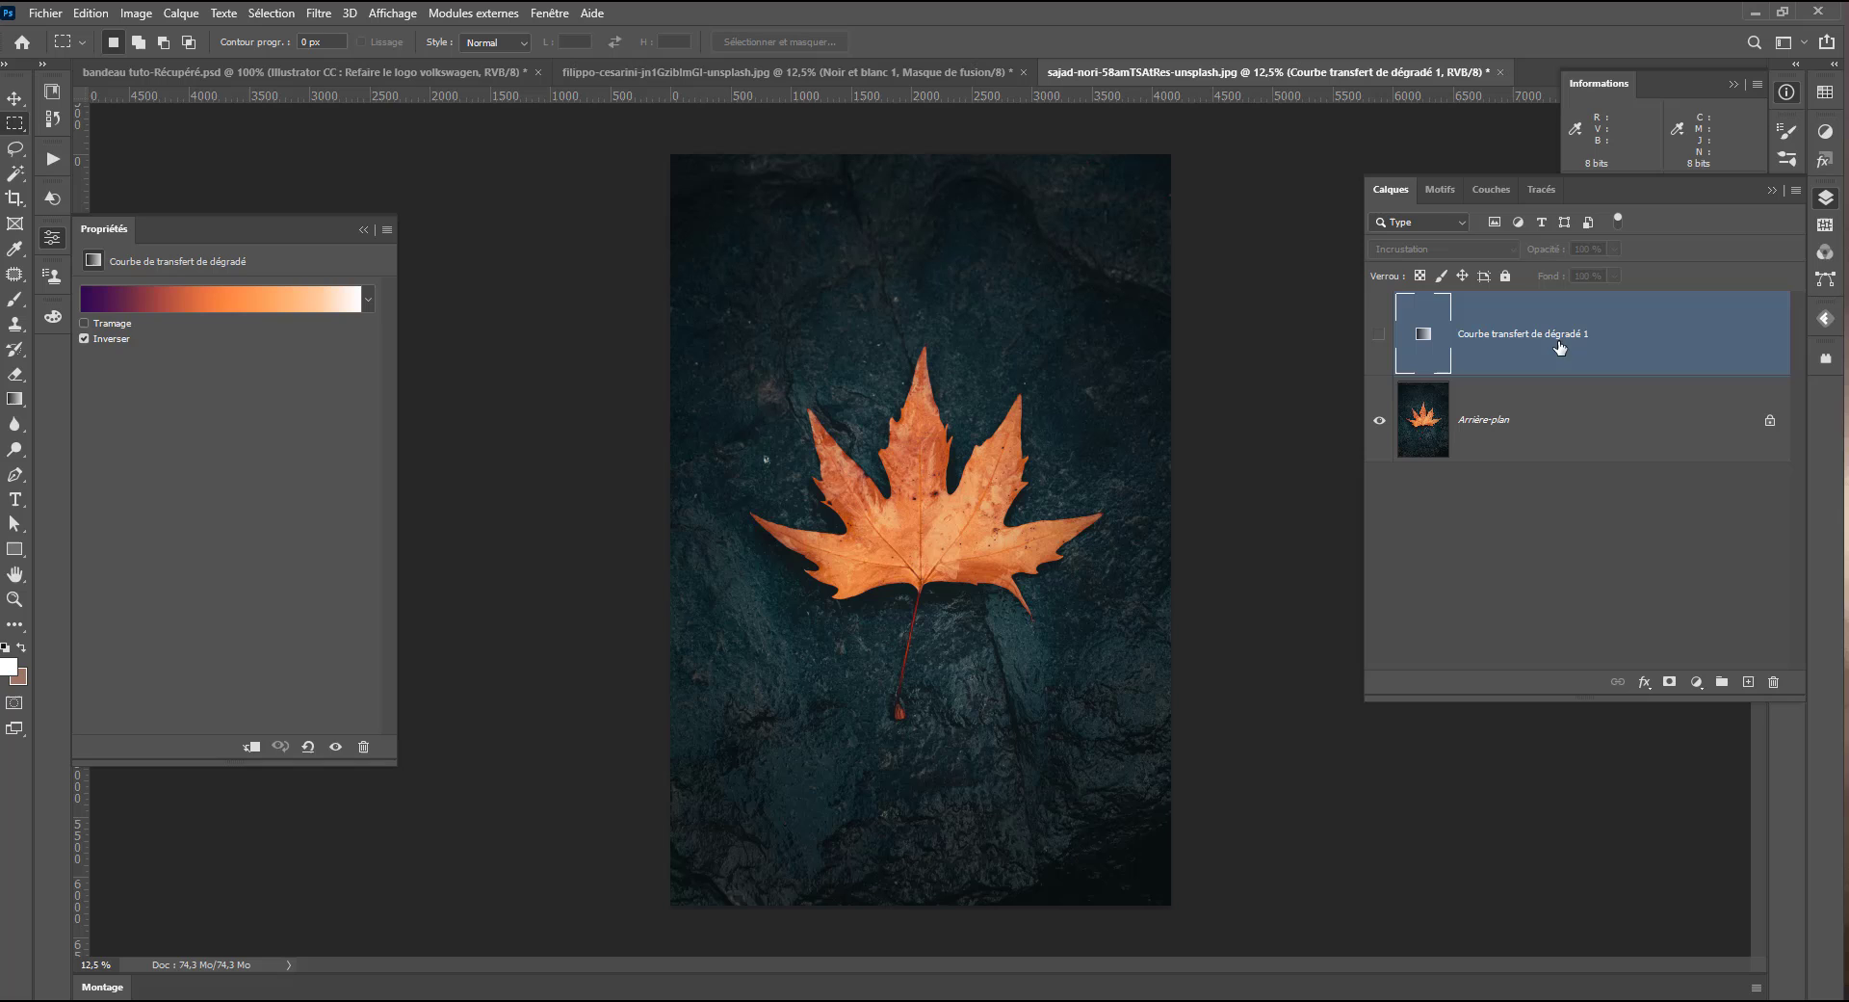
click(1781, 687)
key(Return)
click(886, 75)
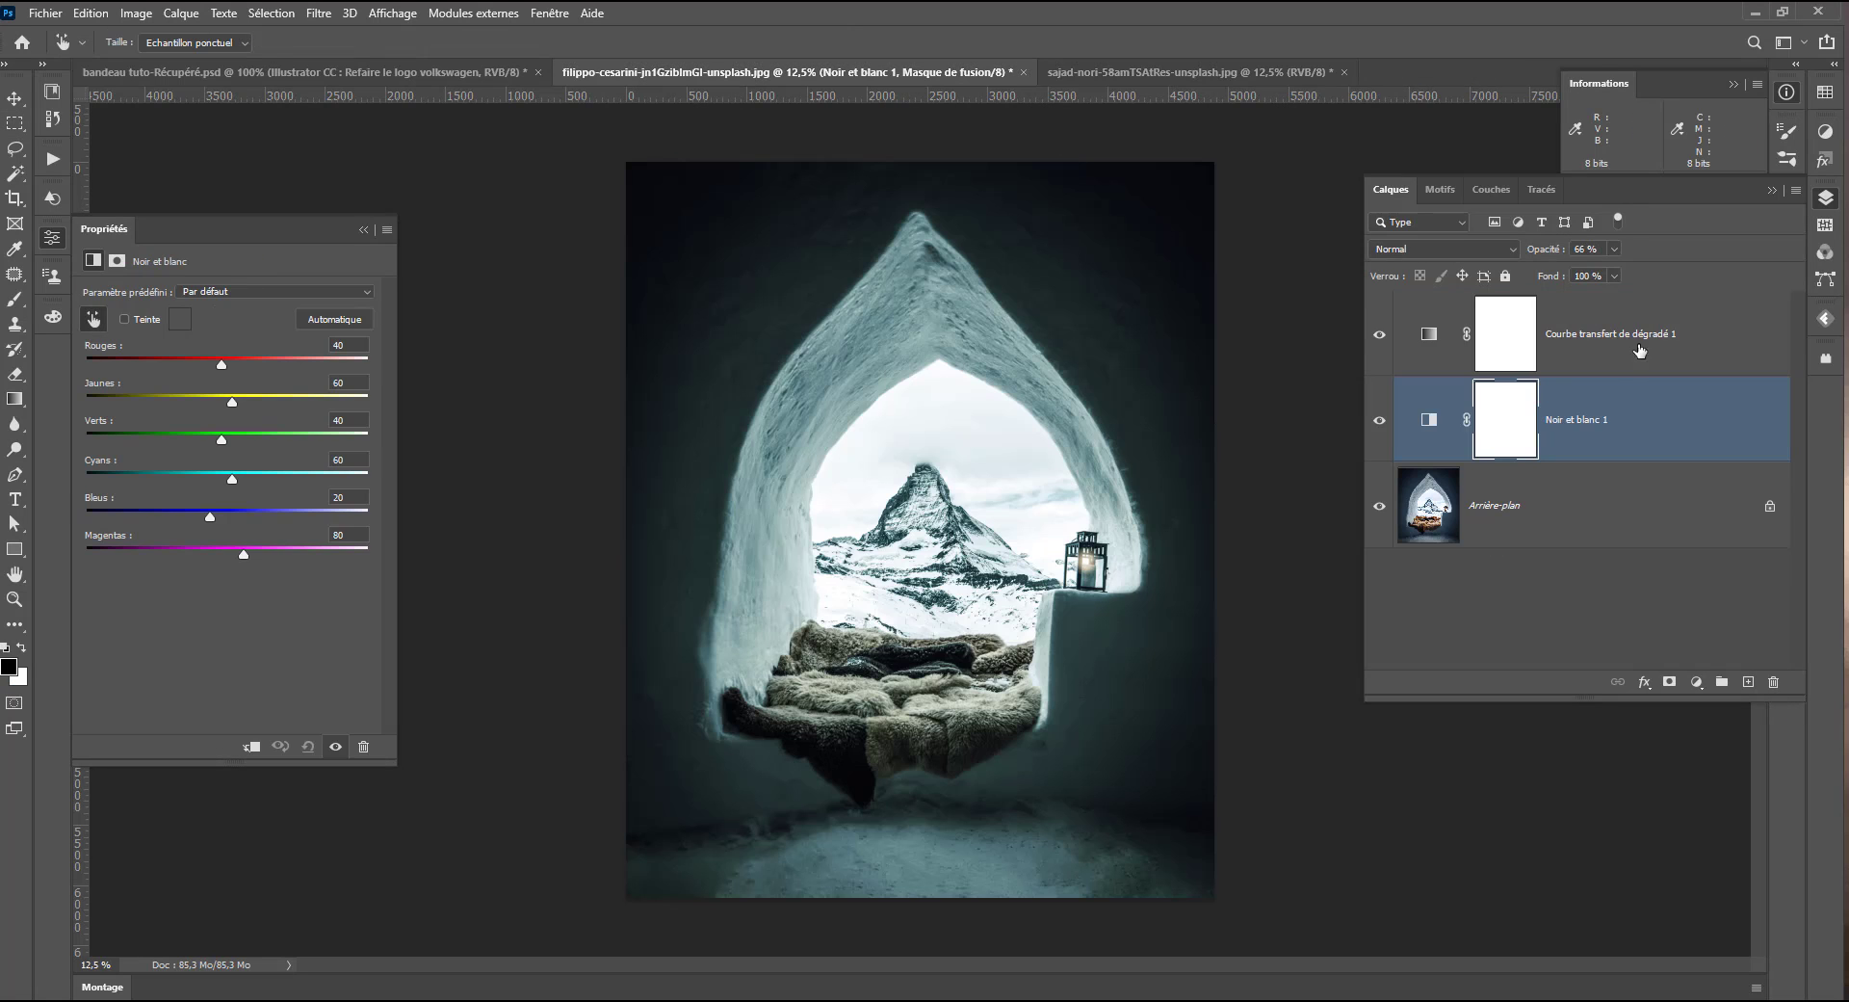
Copy the gradient map and black and white adjustment layers from the mountain window photo onto the leaf photo
shift+click(1634, 335)
click(1568, 424)
shift+click(1606, 348)
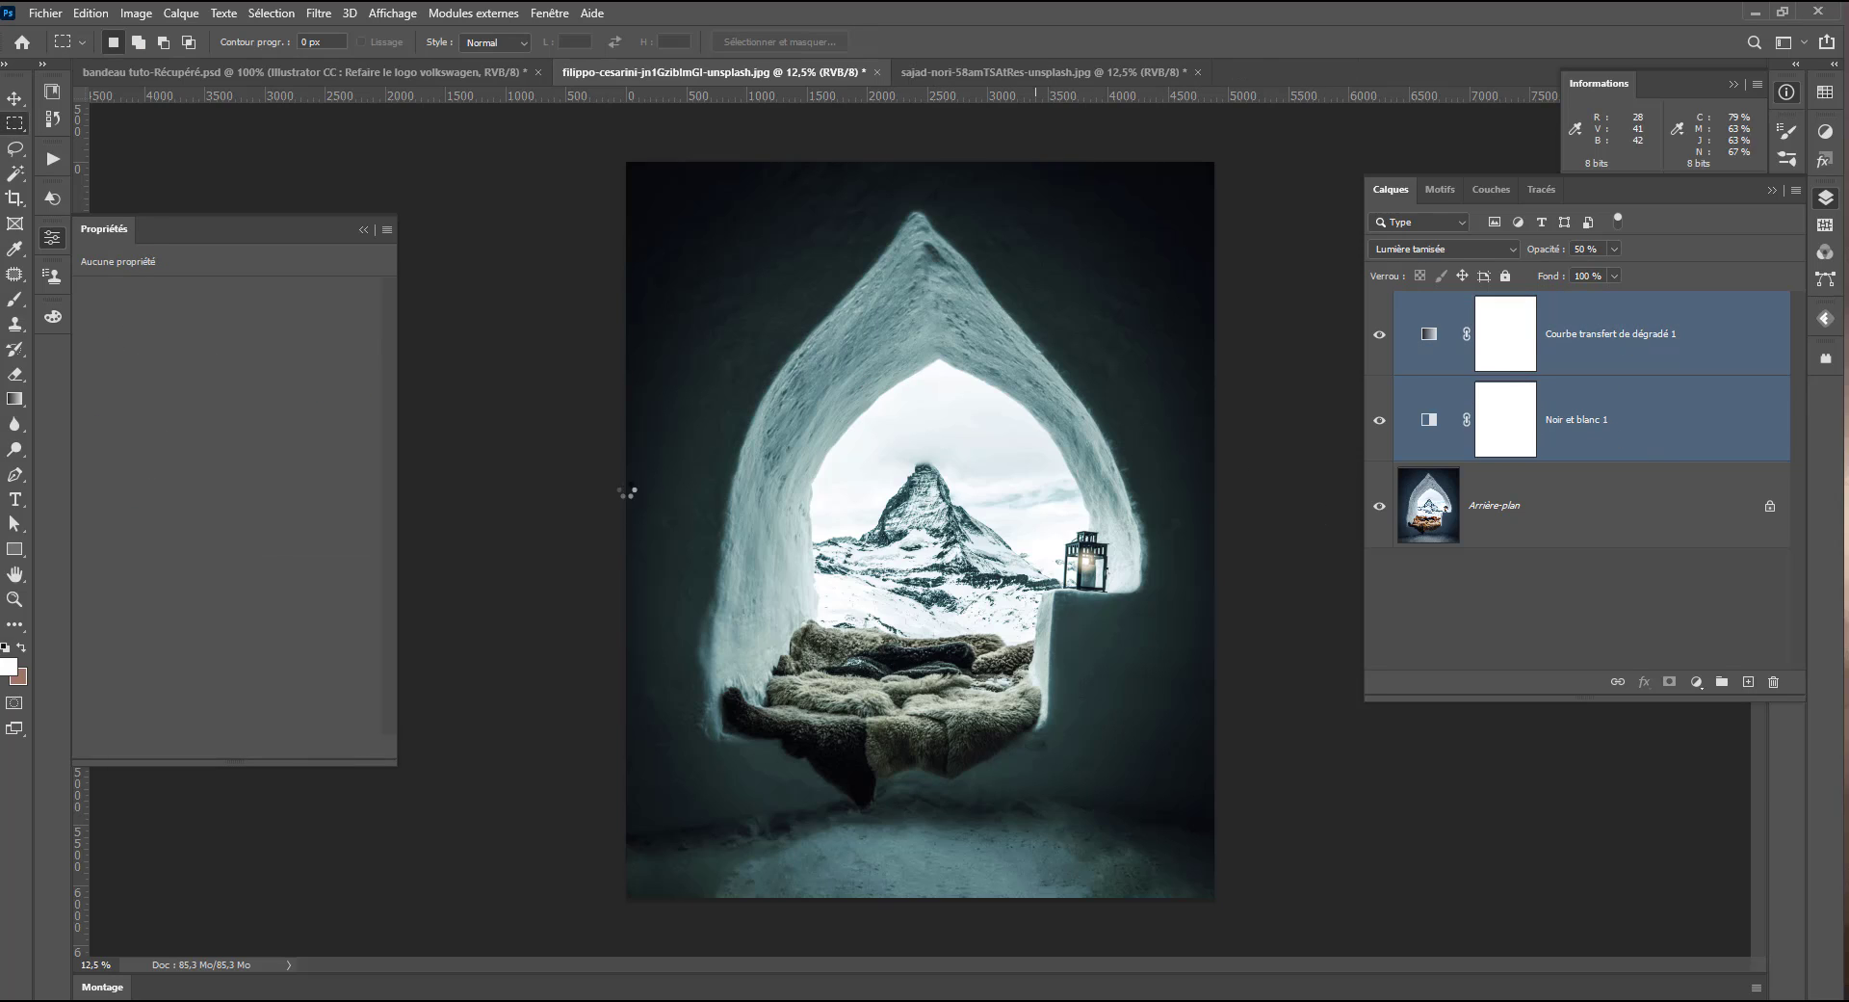
click(957, 73)
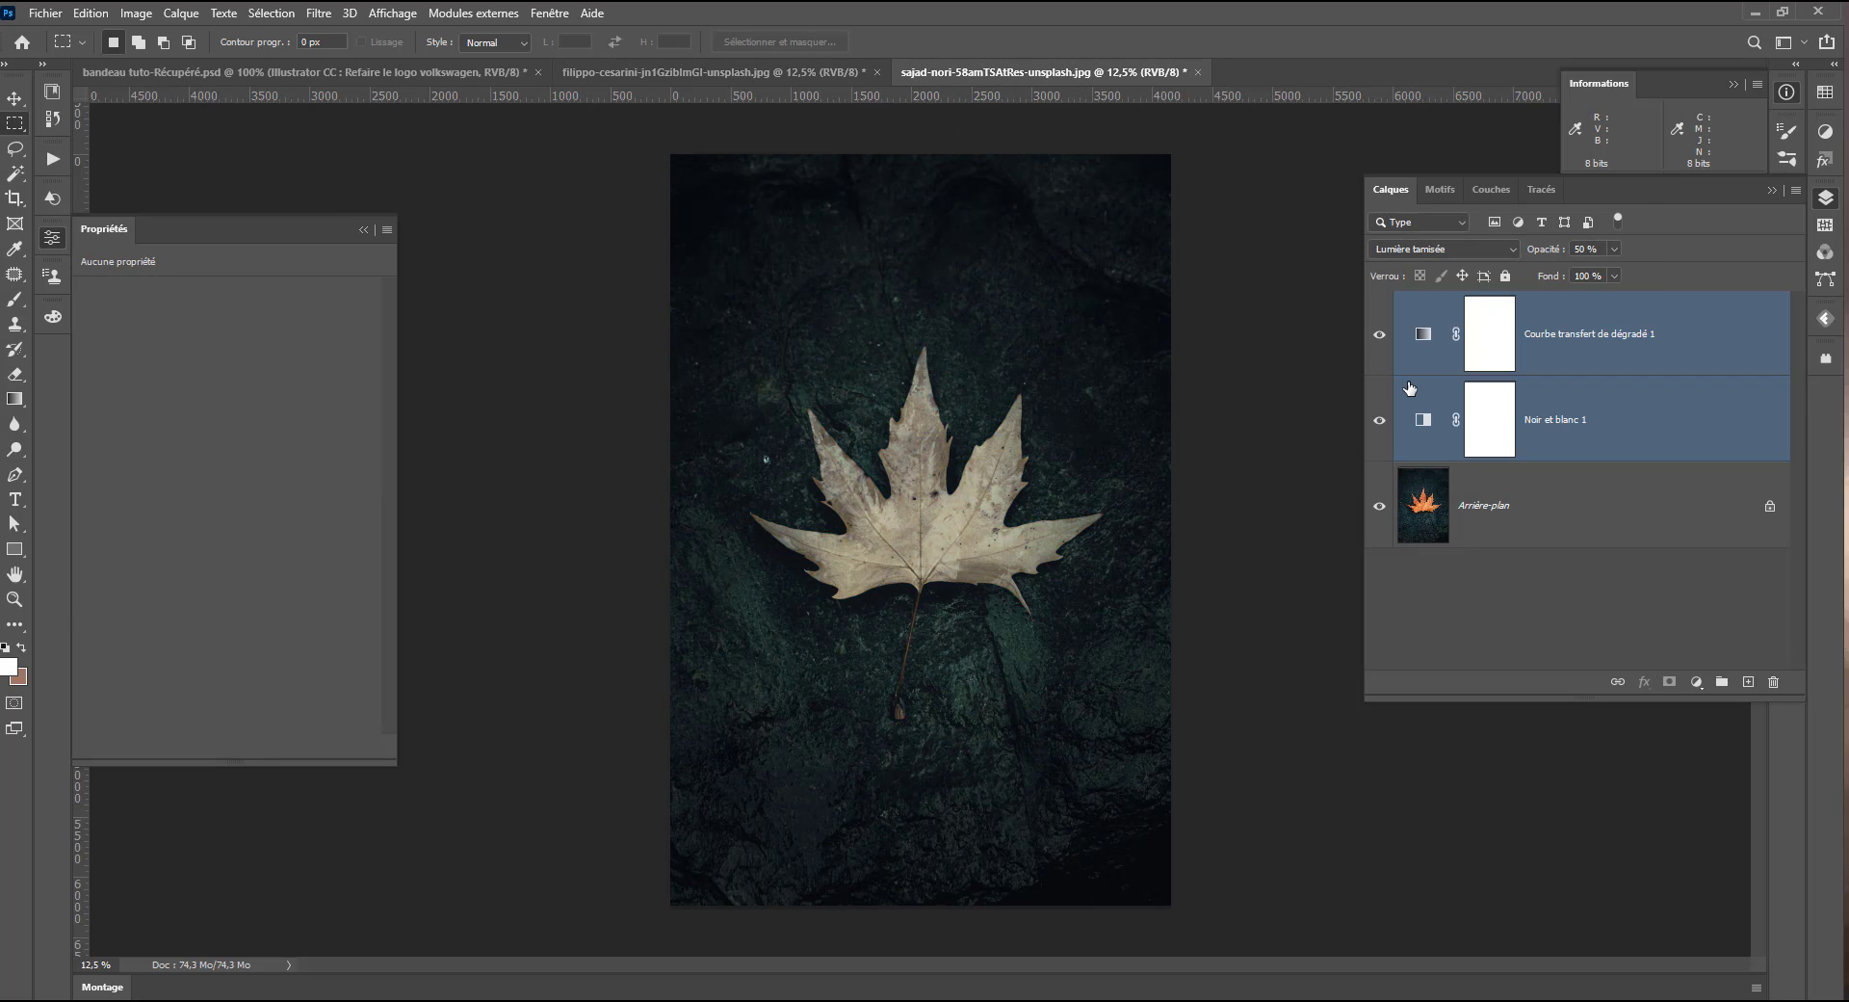
Set the black and white layer to Rouges 3, Jaunes 104, Verts -46 and Bleus -108, and toggle its visibility to compare
mouse_move(1380, 425)
mouse_down()
mouse_move(1370, 343)
mouse_move(1381, 425)
mouse_up()
click(1424, 422)
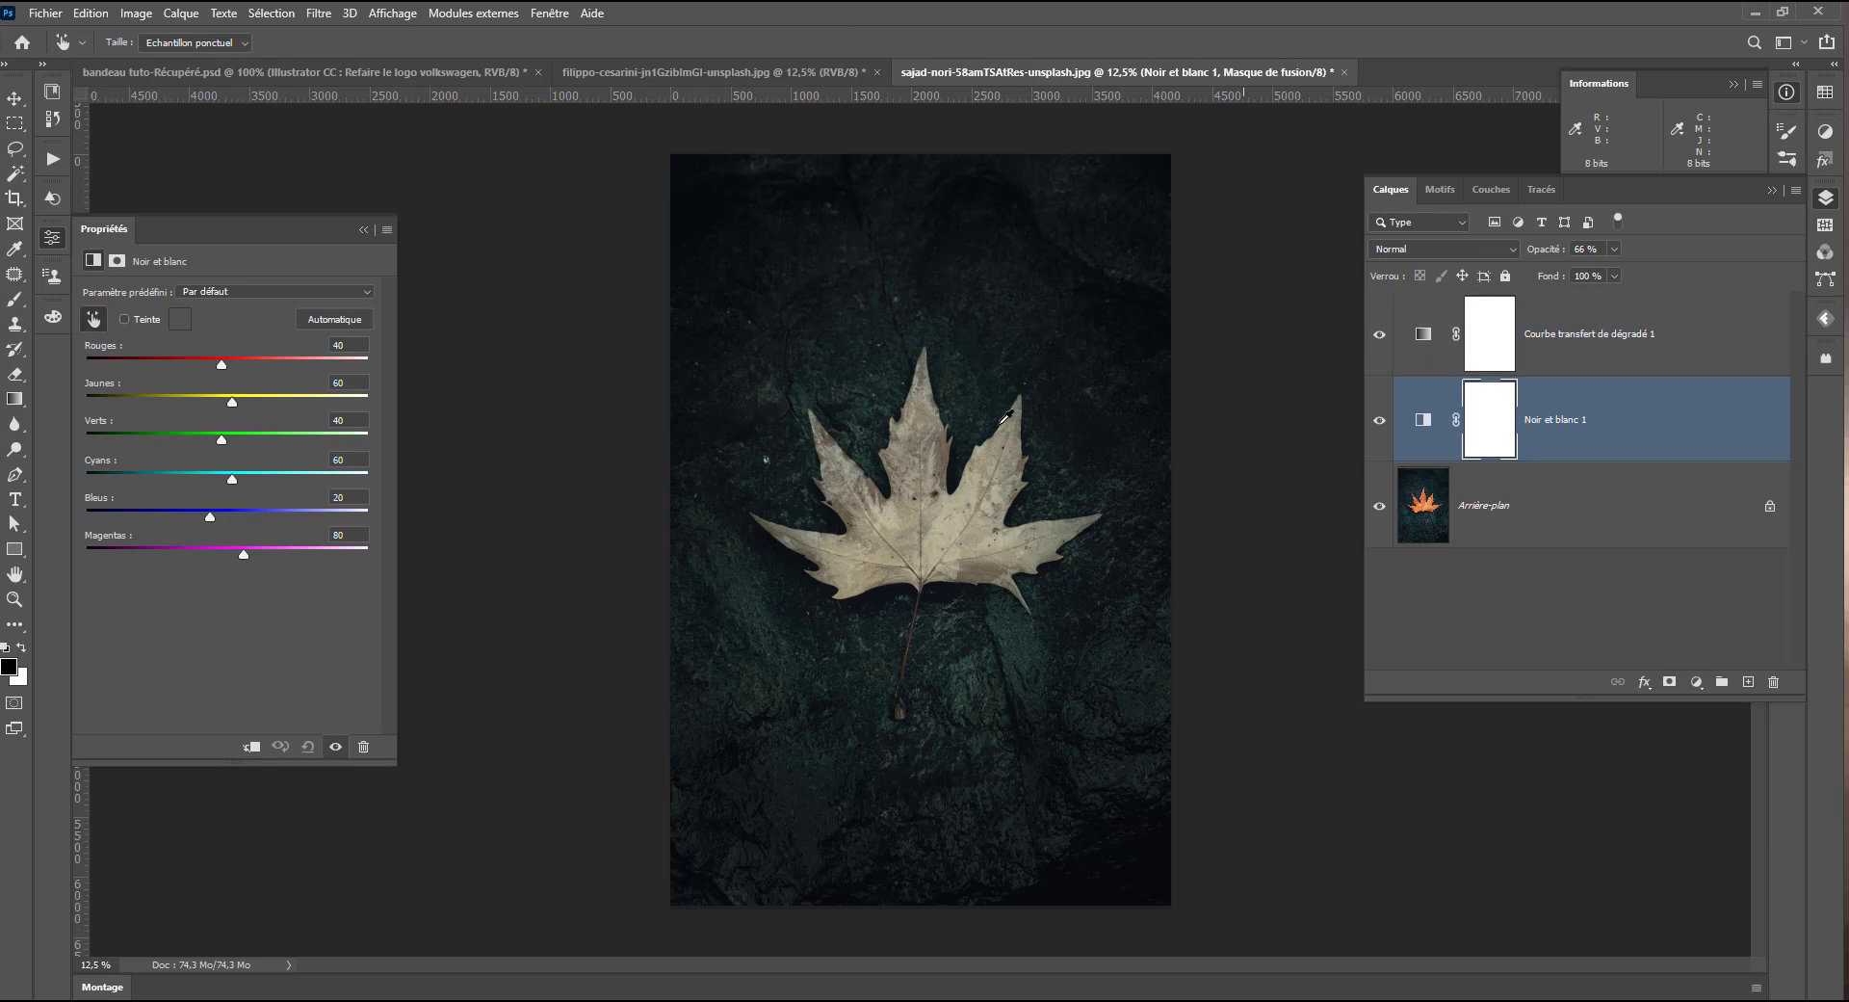
click(255, 398)
mouse_move(224, 364)
mouse_down()
mouse_move(178, 354)
mouse_move(206, 372)
mouse_up()
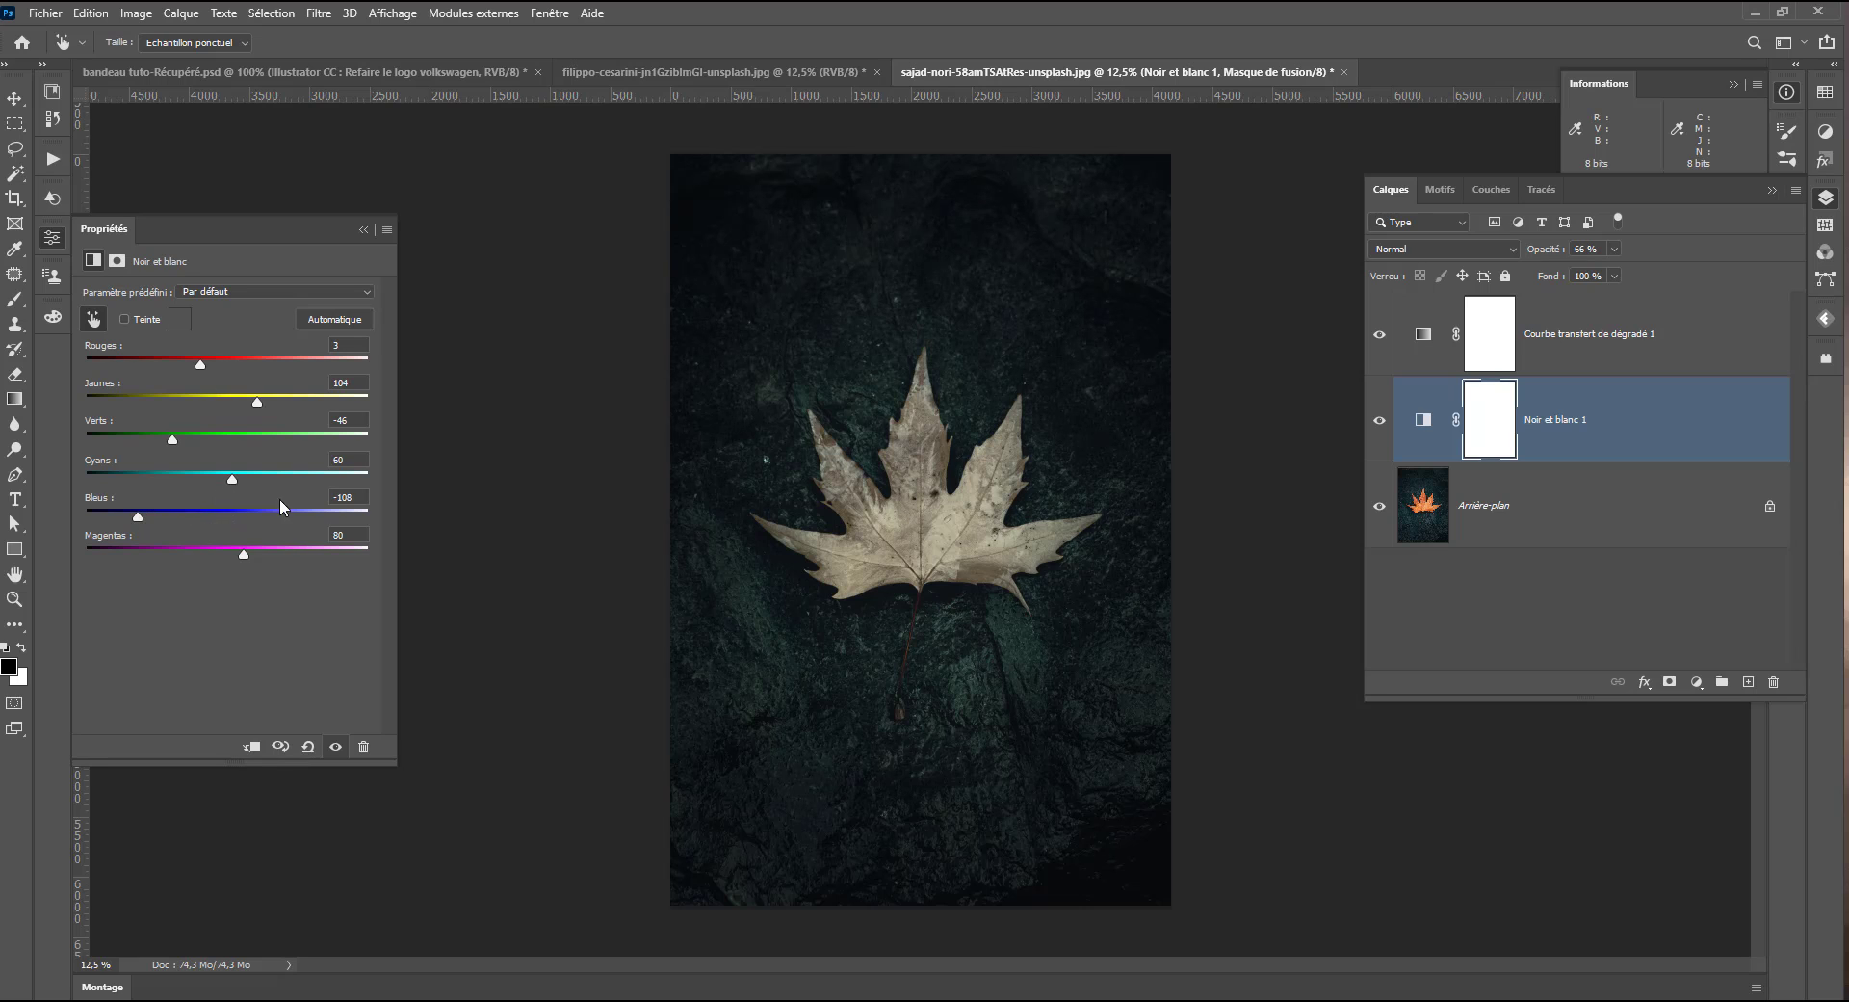
click(1382, 421)
click(1382, 421)
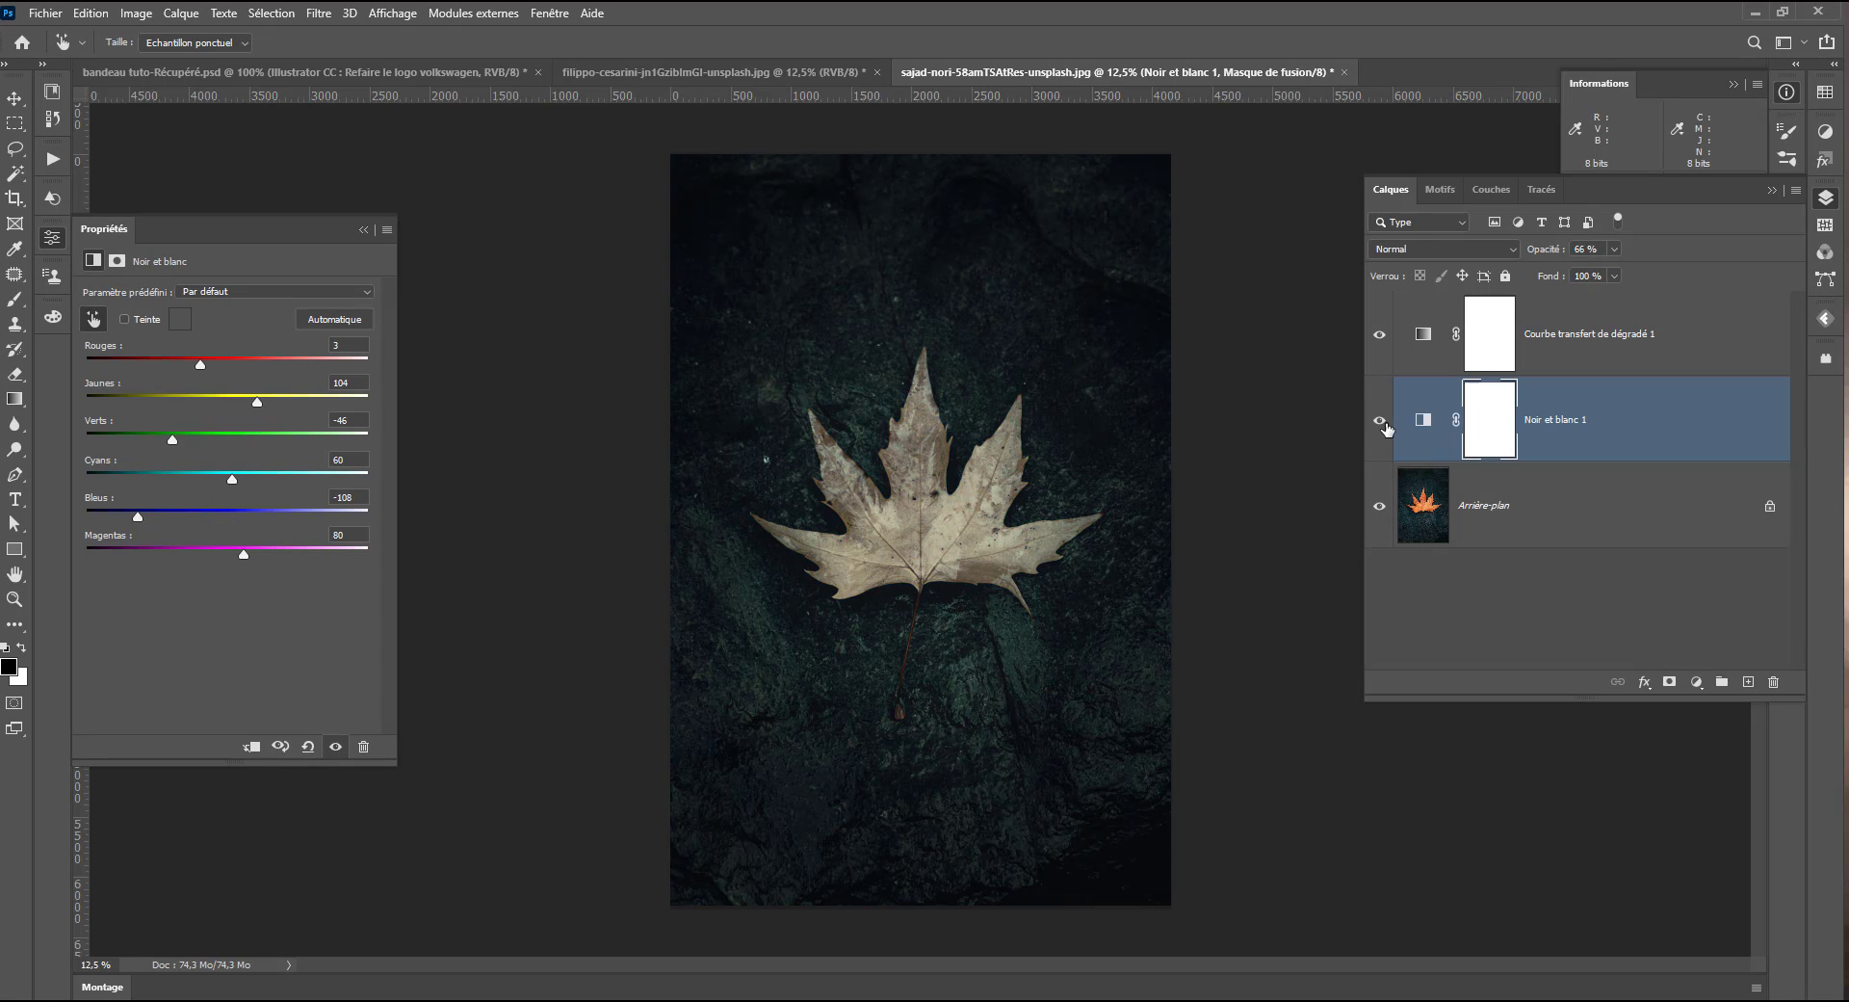
Try the Blue B3 - Round - Linear, stainless steel ss155 and red can 40d presets on the leaf photo's gradient map
click(1421, 337)
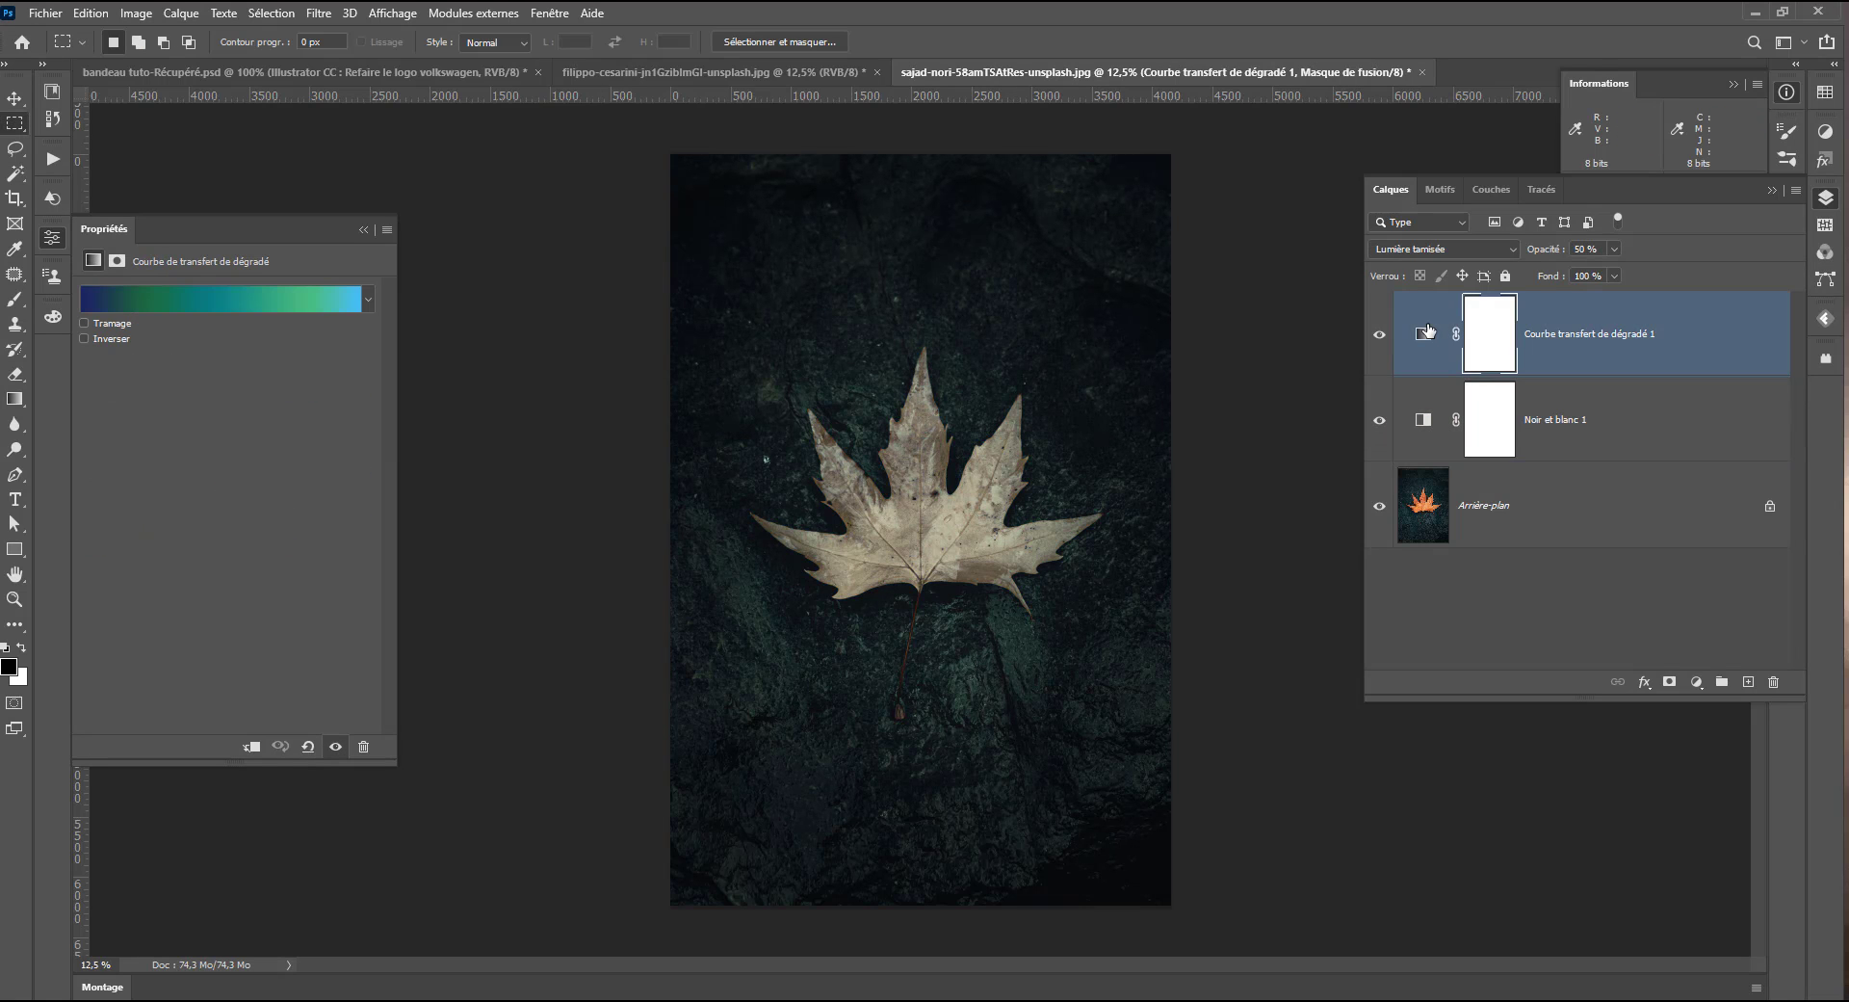
click(256, 293)
click(422, 205)
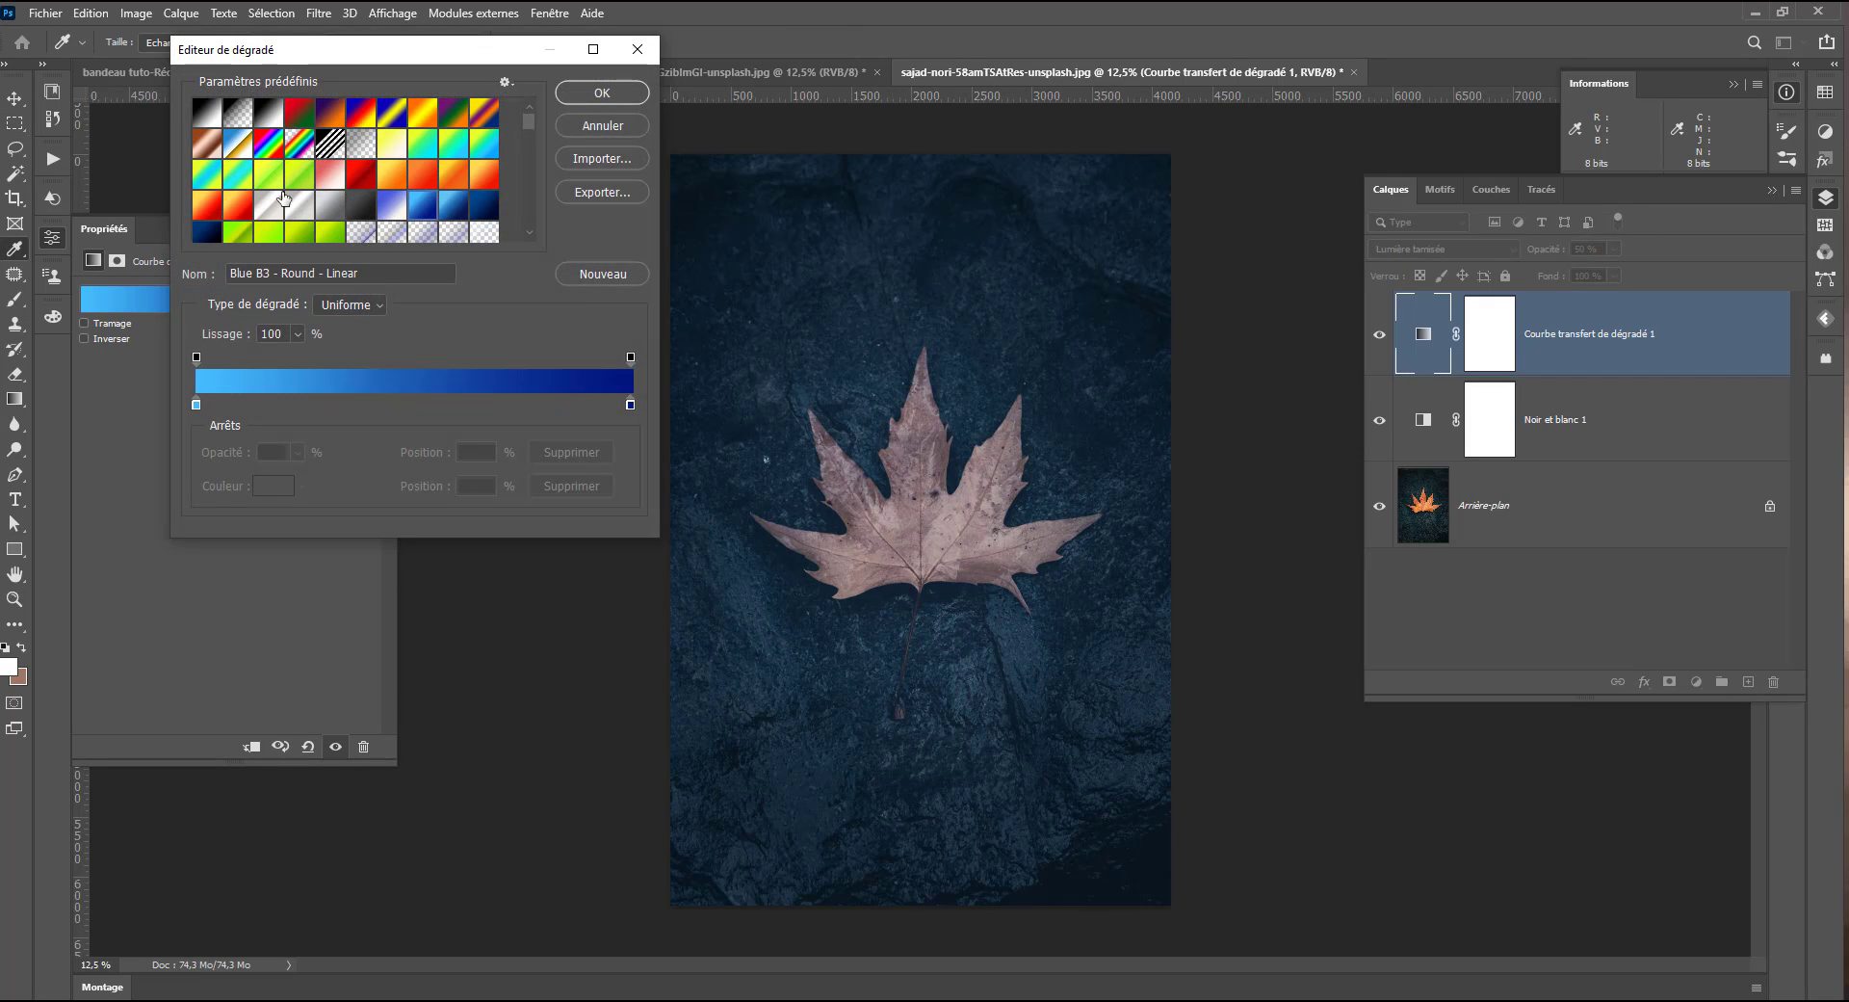
scroll(359, 197, down, 10)
click(358, 178)
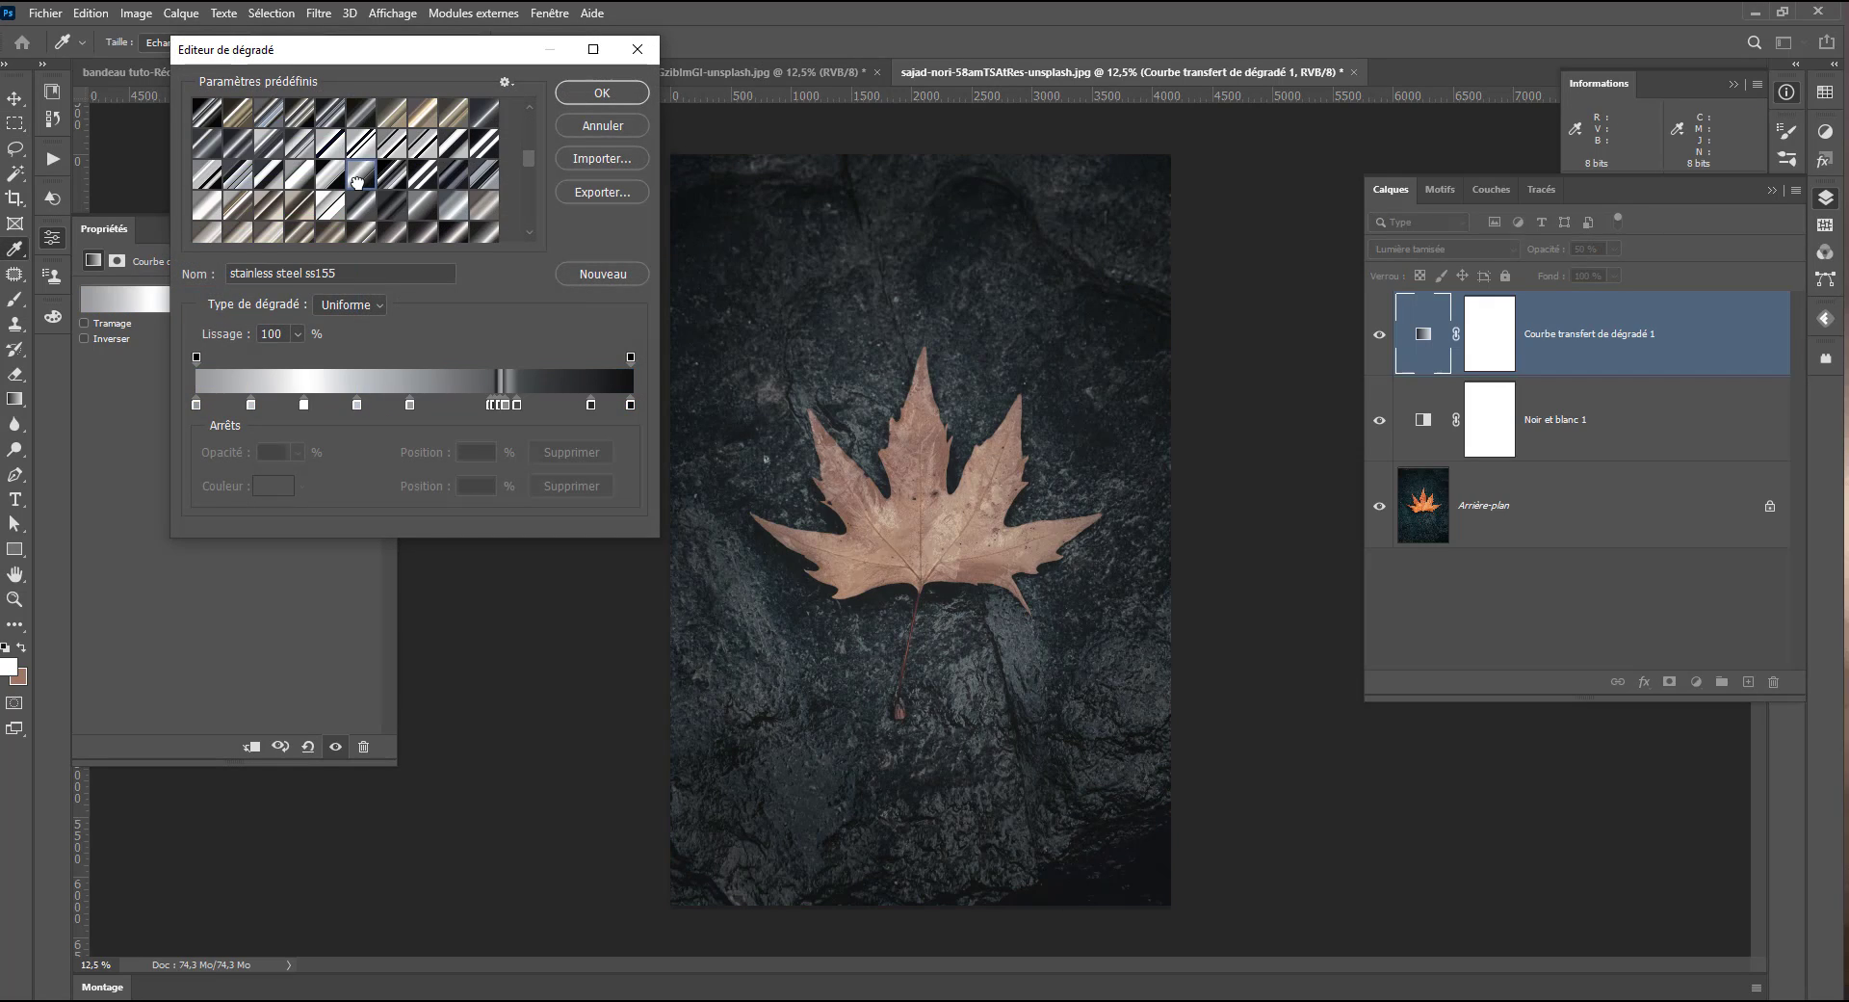
scroll(358, 185, down, 10)
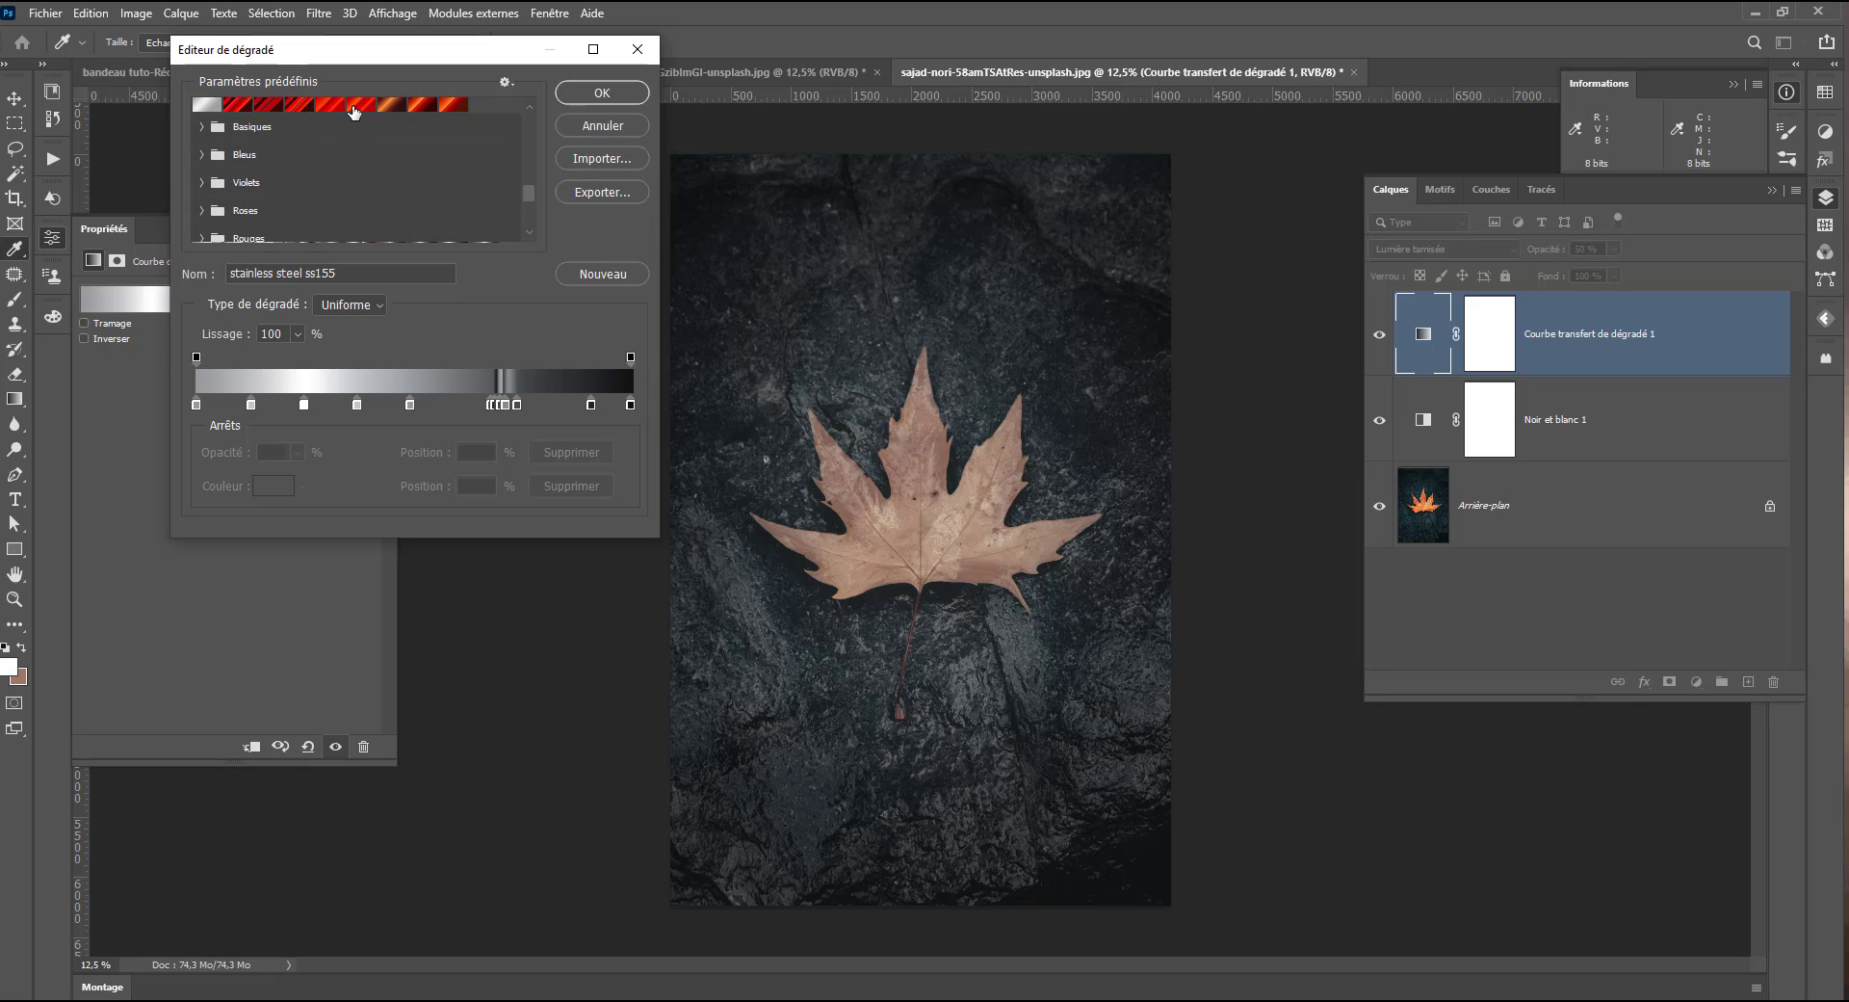
click(353, 106)
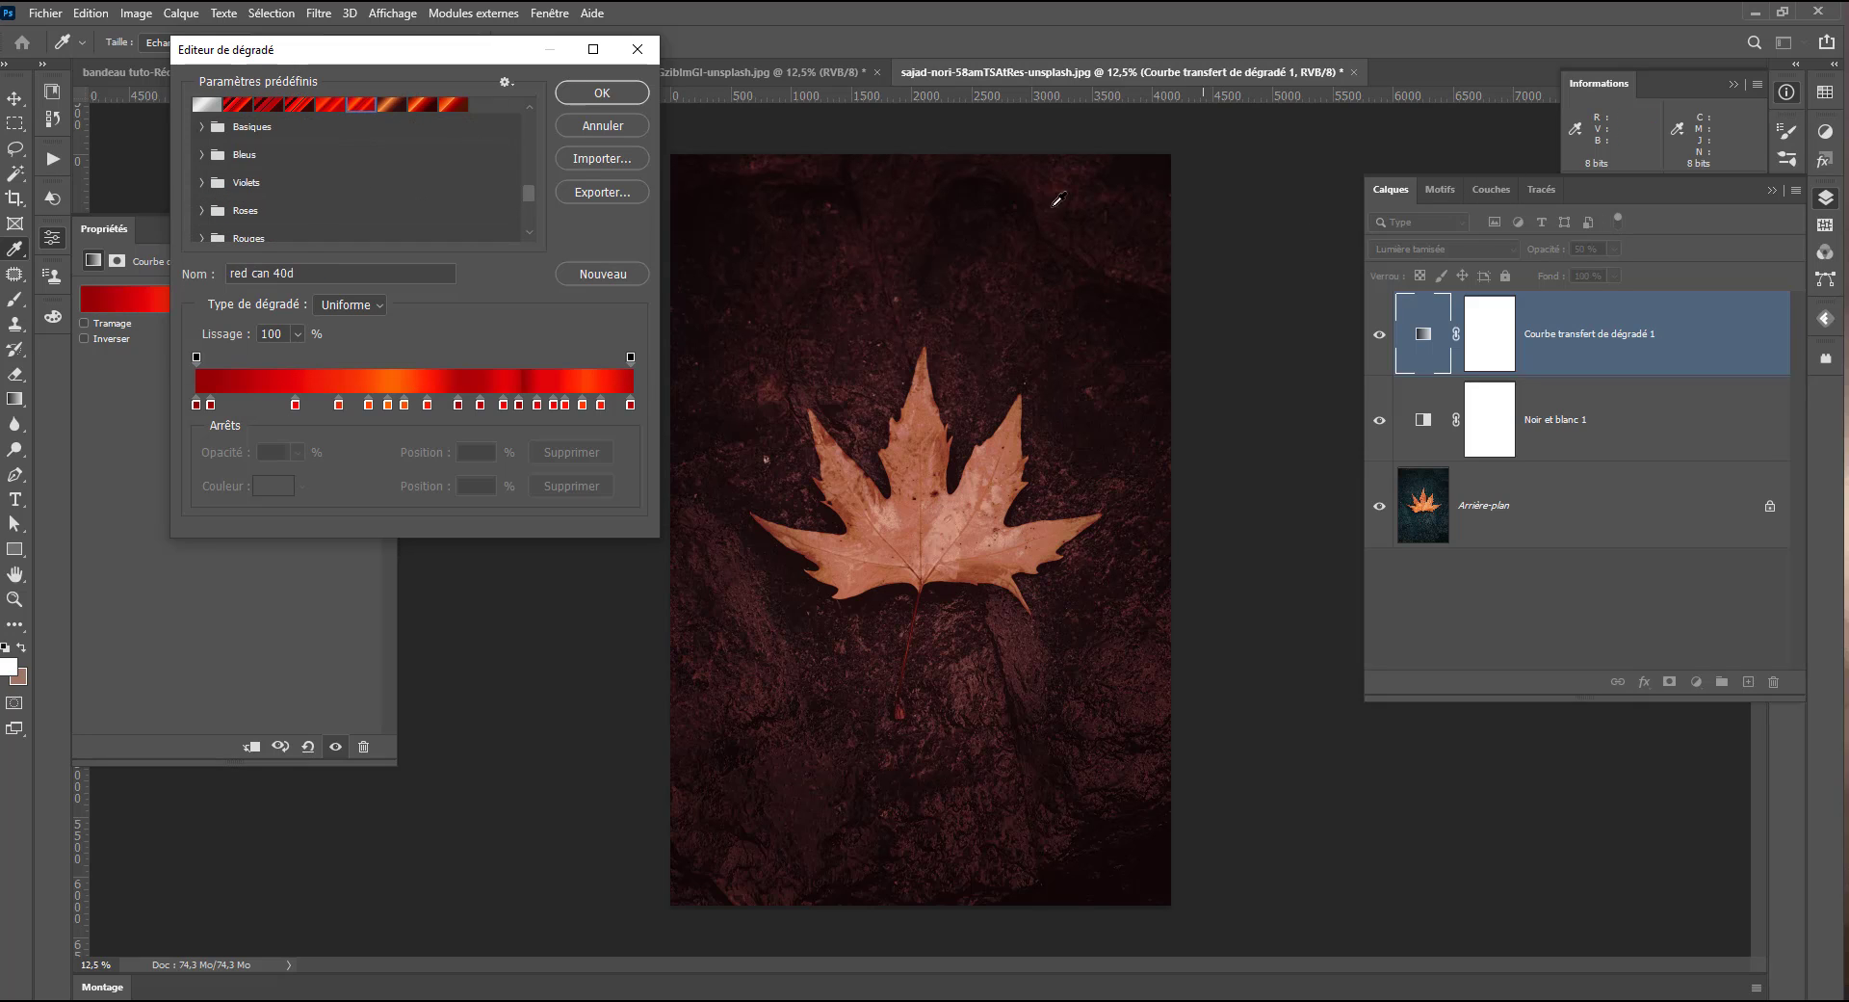
Try several presets from the Rouges group on the gradient map, ending with Rouge_07
scroll(283, 160, down, 2)
click(201, 178)
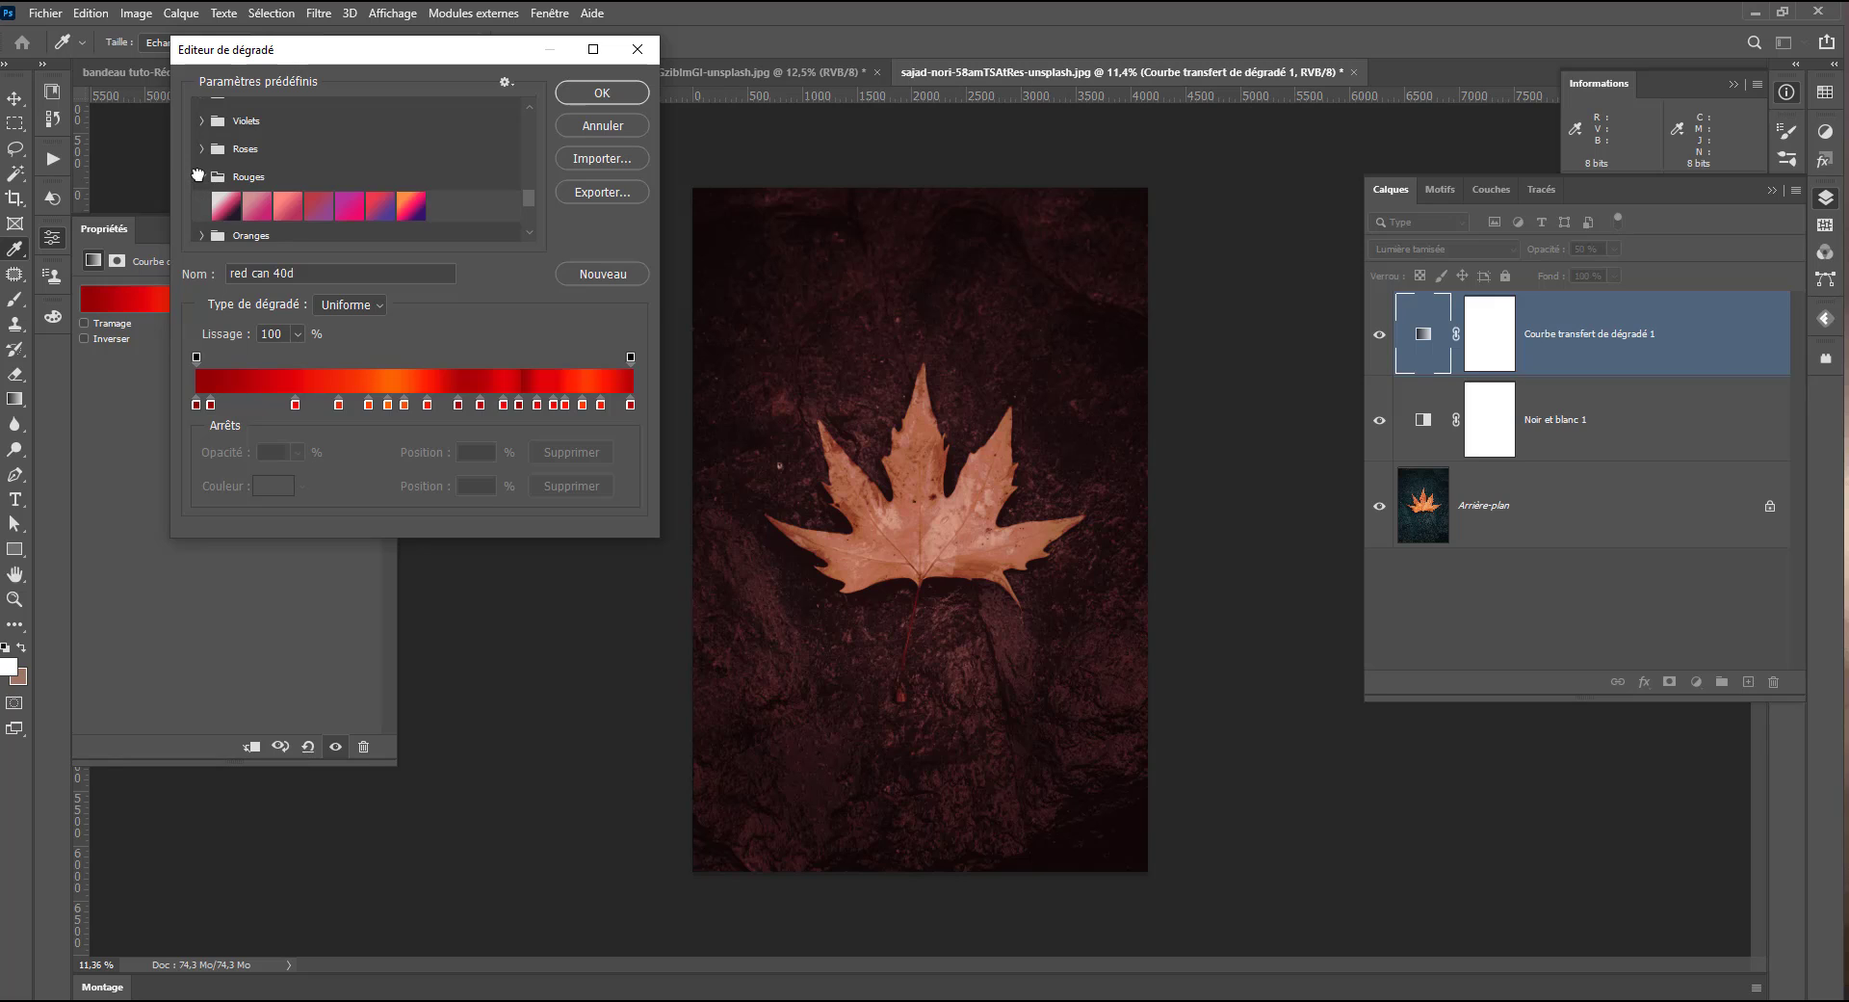
click(294, 215)
click(326, 210)
click(412, 208)
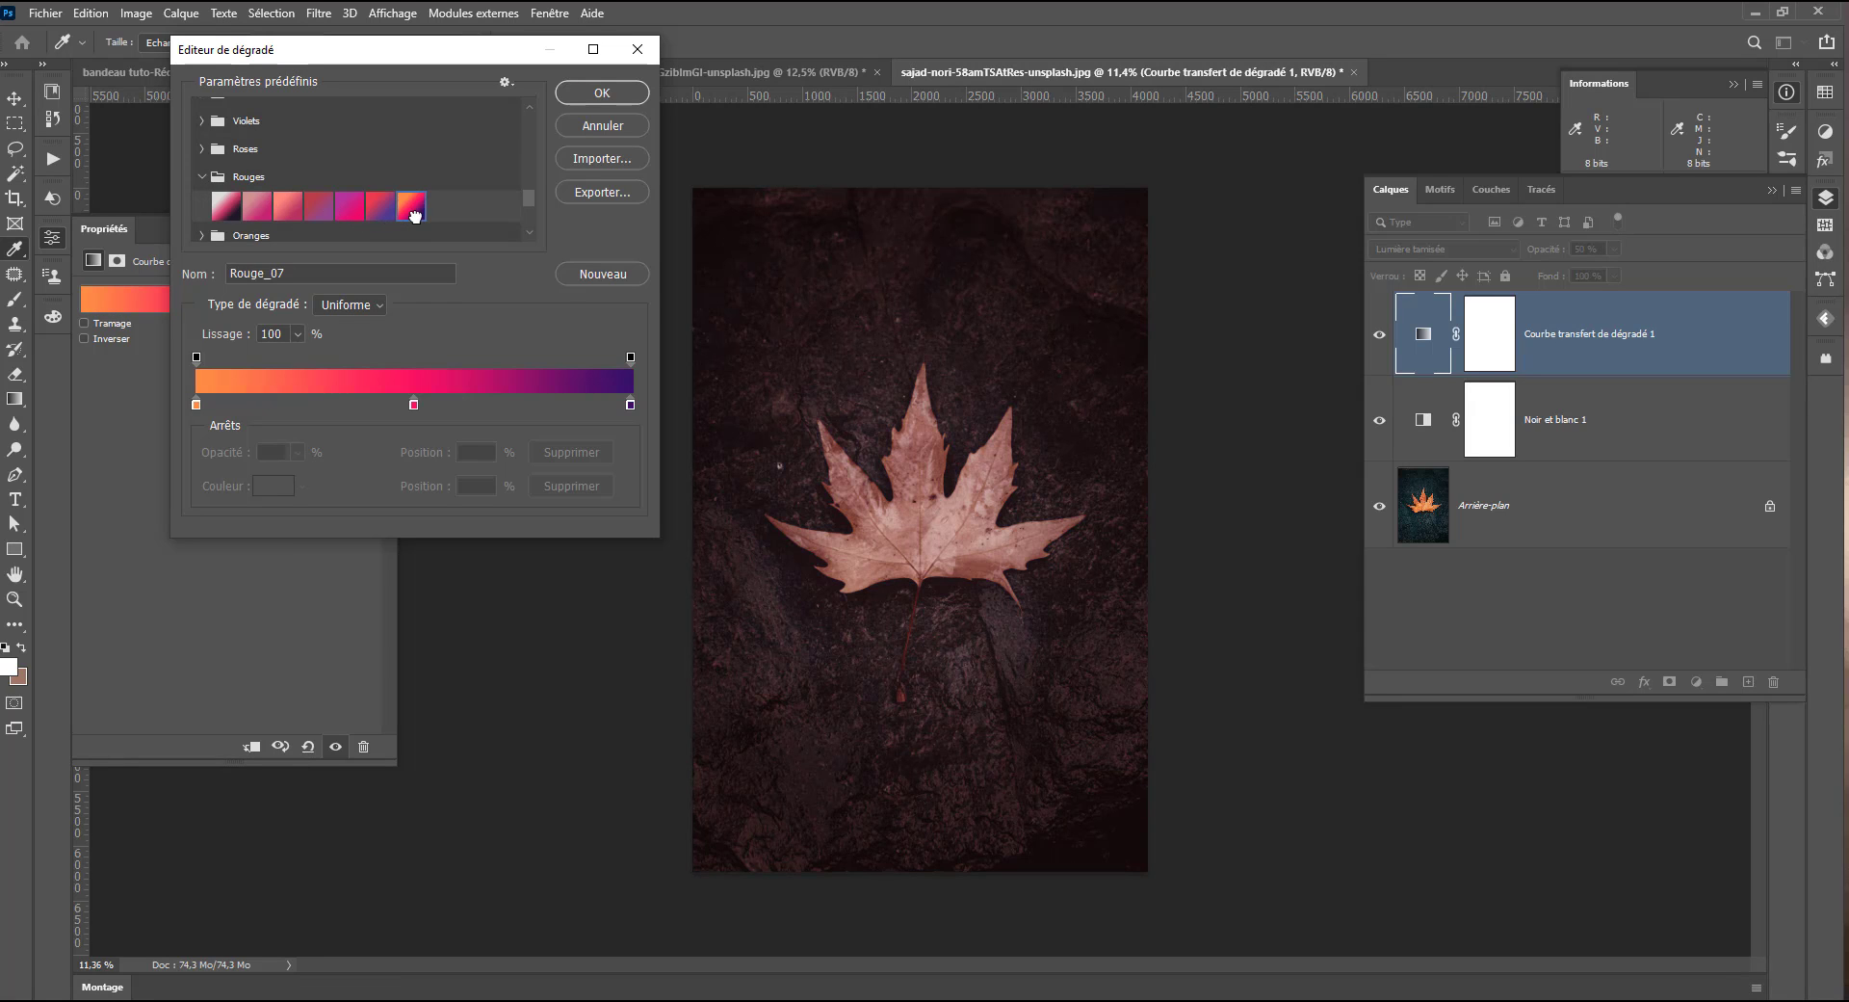
Try the Vert_07 preset from the Verts group, then apply Vert_14 to the gradient map
scroll(379, 203, down, 2)
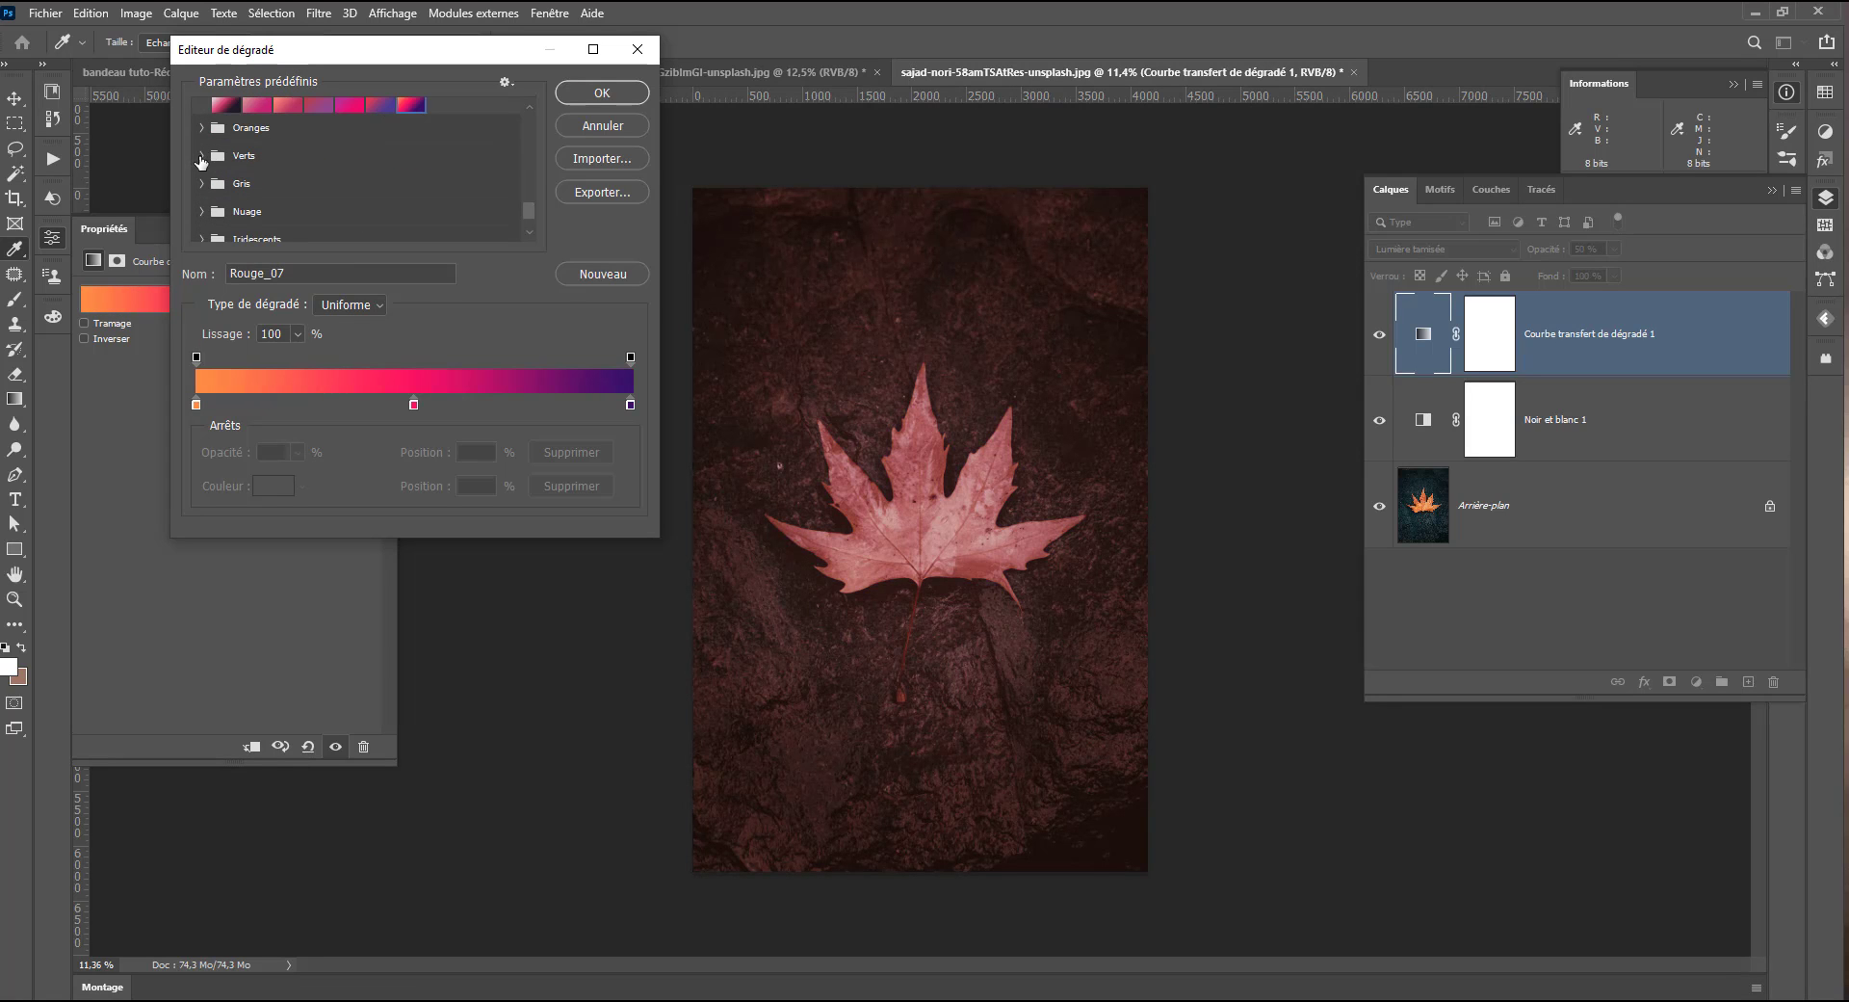
click(200, 157)
click(394, 201)
scroll(447, 226, down, 2)
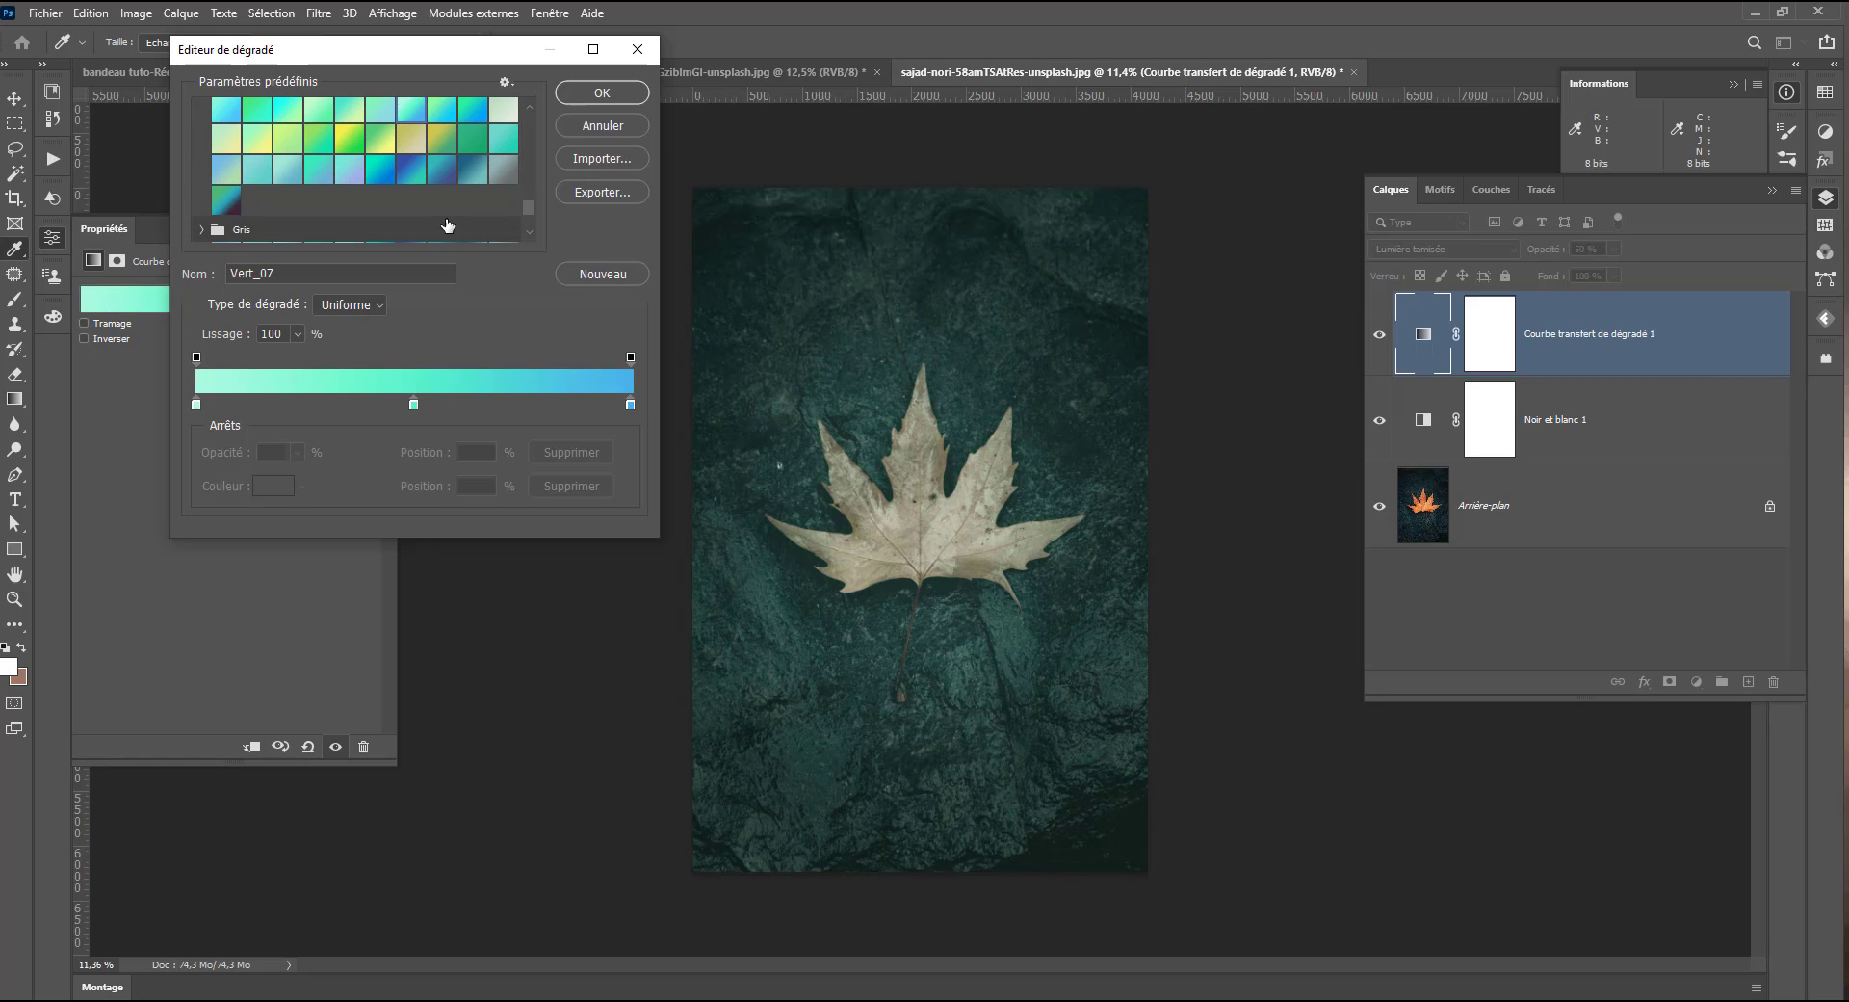
click(306, 145)
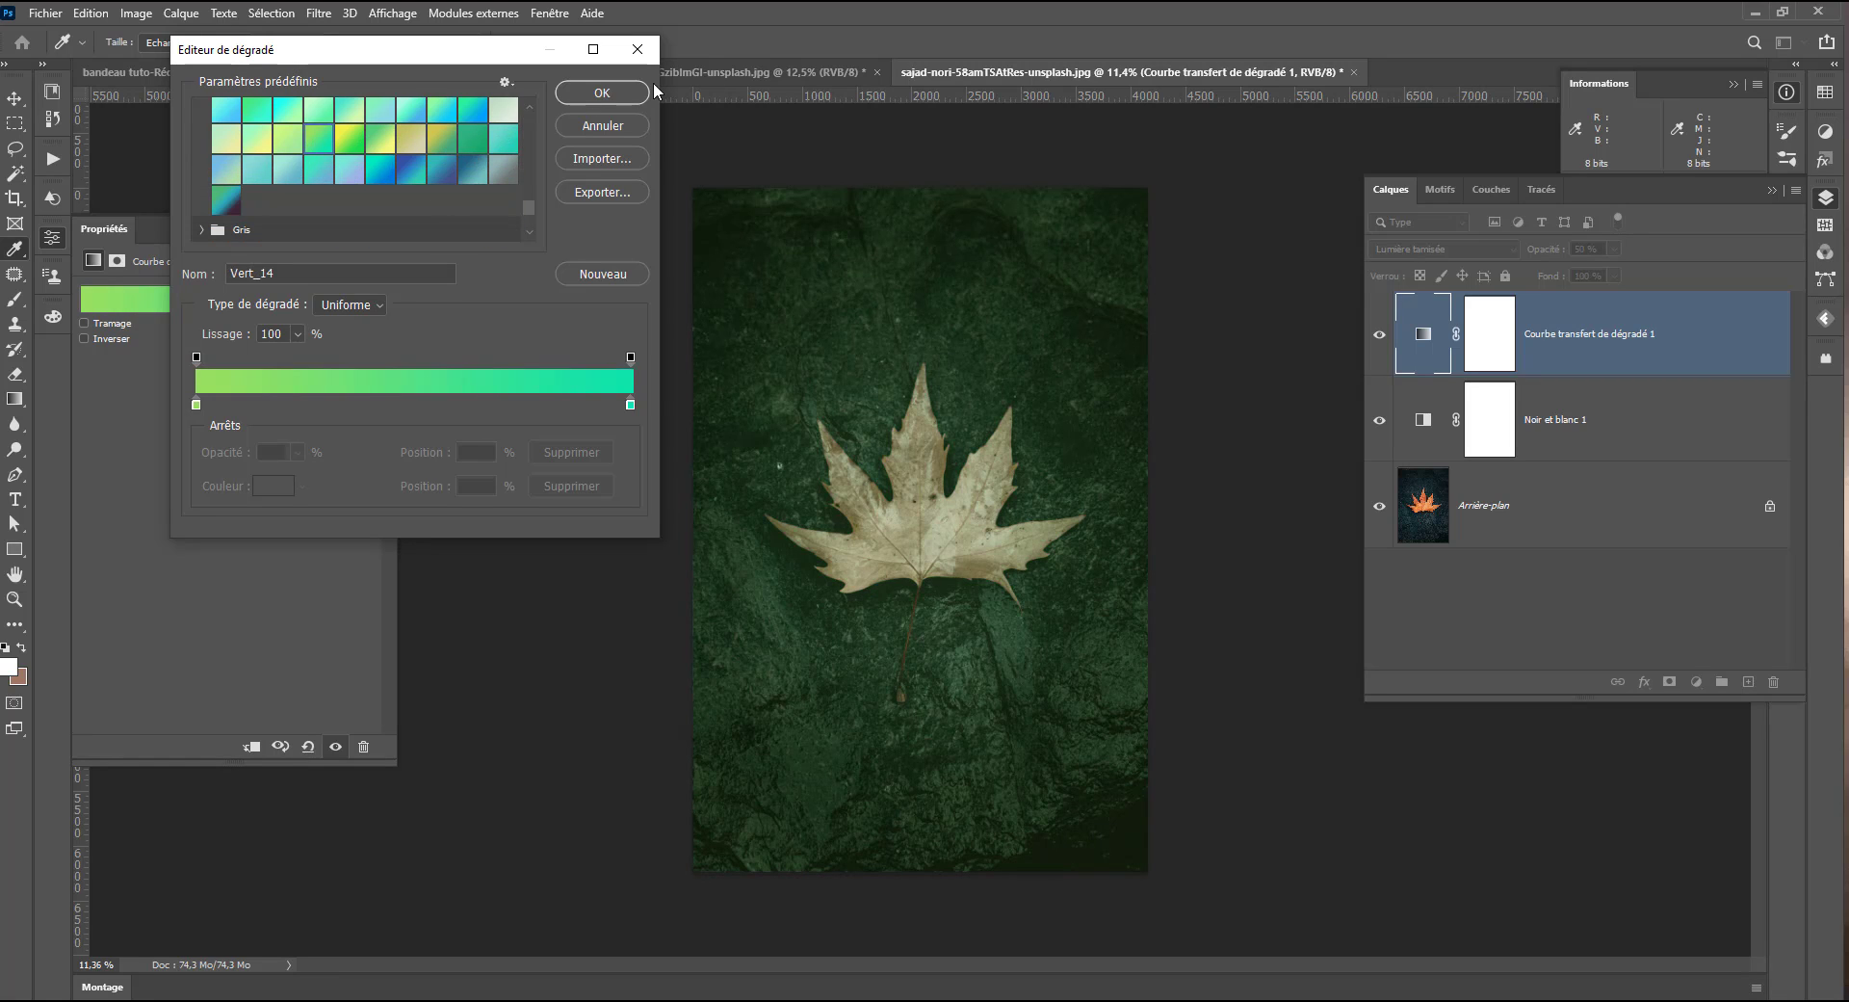
click(602, 93)
Set the gradient map layer's blend mode to Division and compare the photo with and without the black and white layer
click(1448, 248)
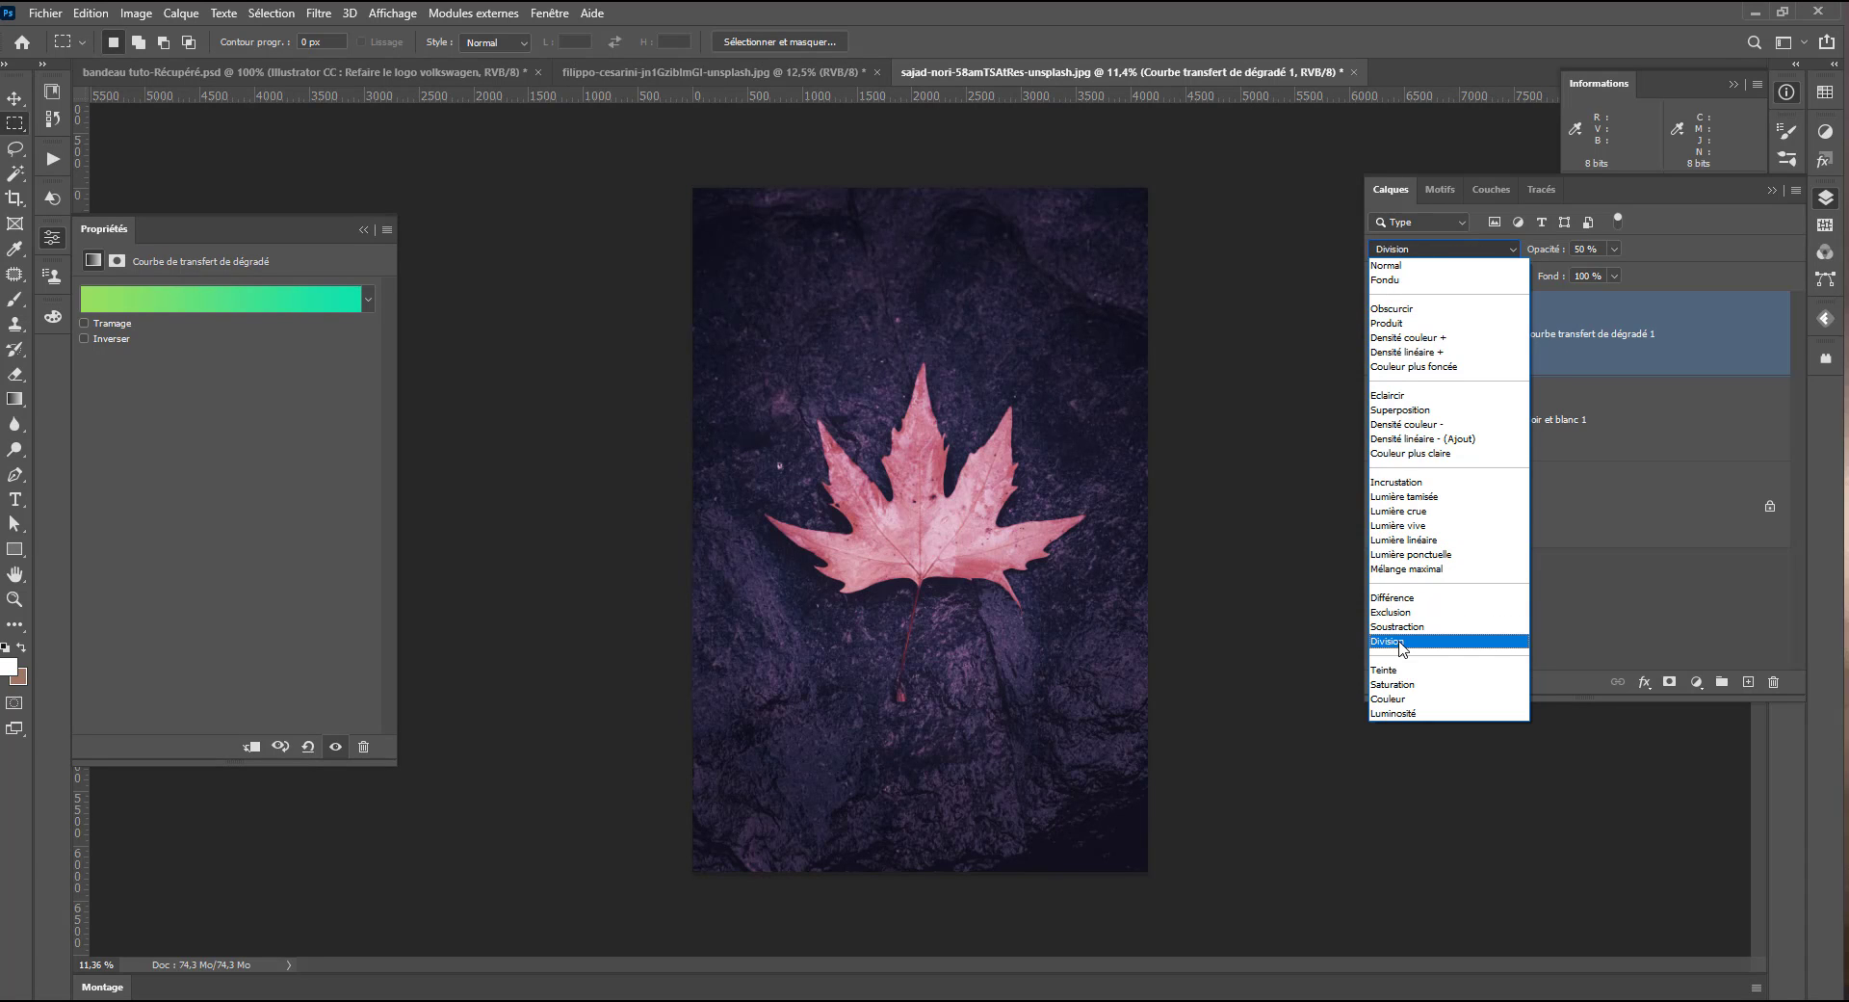
click(1392, 640)
click(1380, 421)
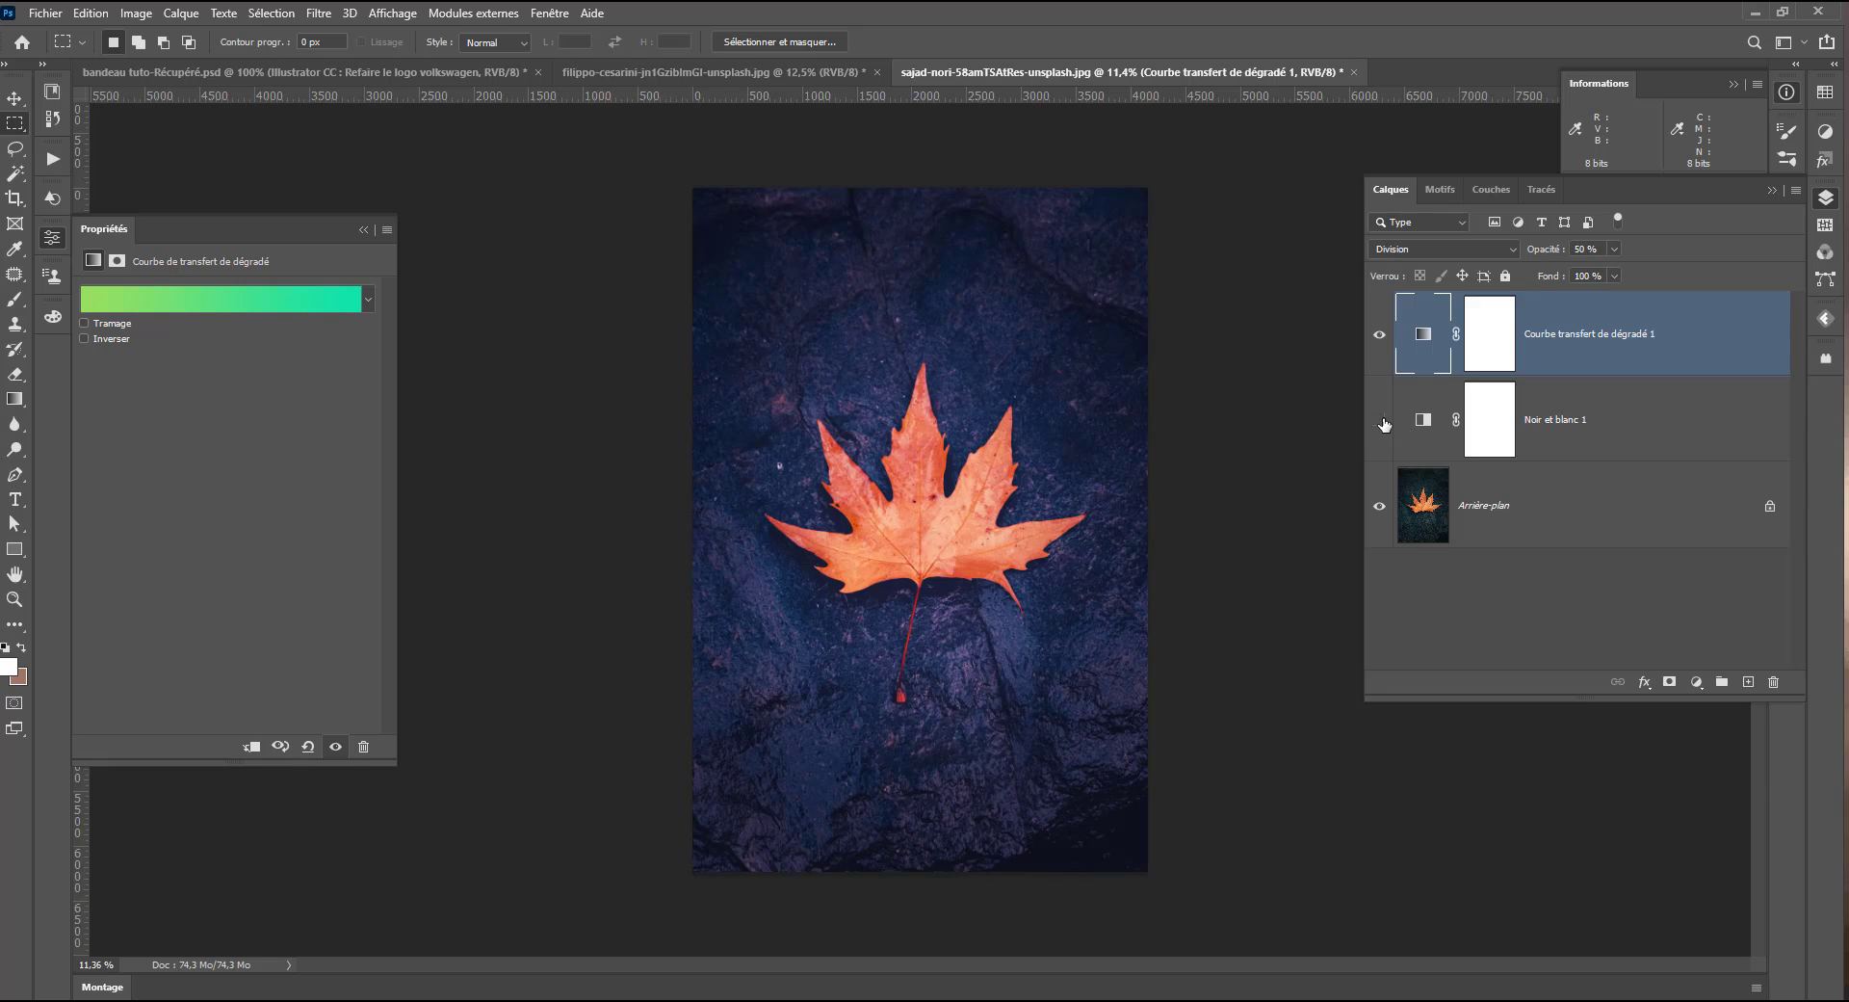
click(1381, 421)
Raise the black and white layer's opacity to 100% and set the gradient map layer's blend mode to Lumière tamisée
click(1428, 426)
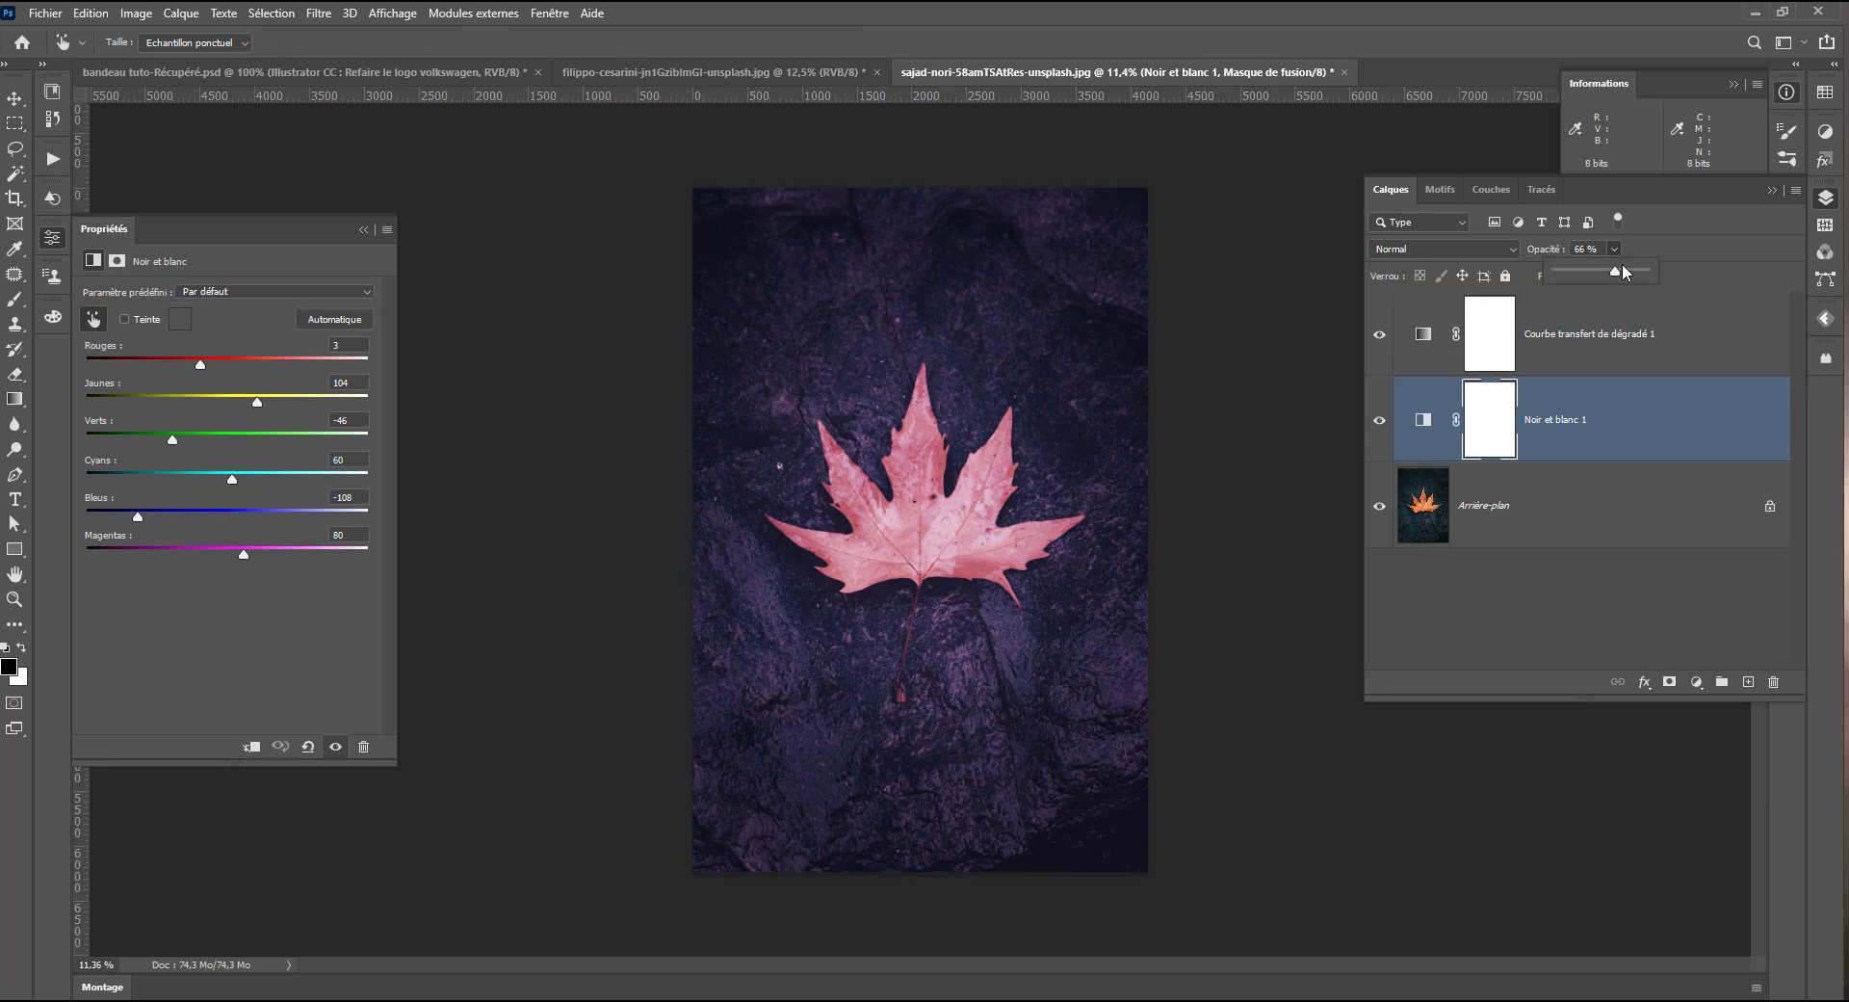
click(1635, 321)
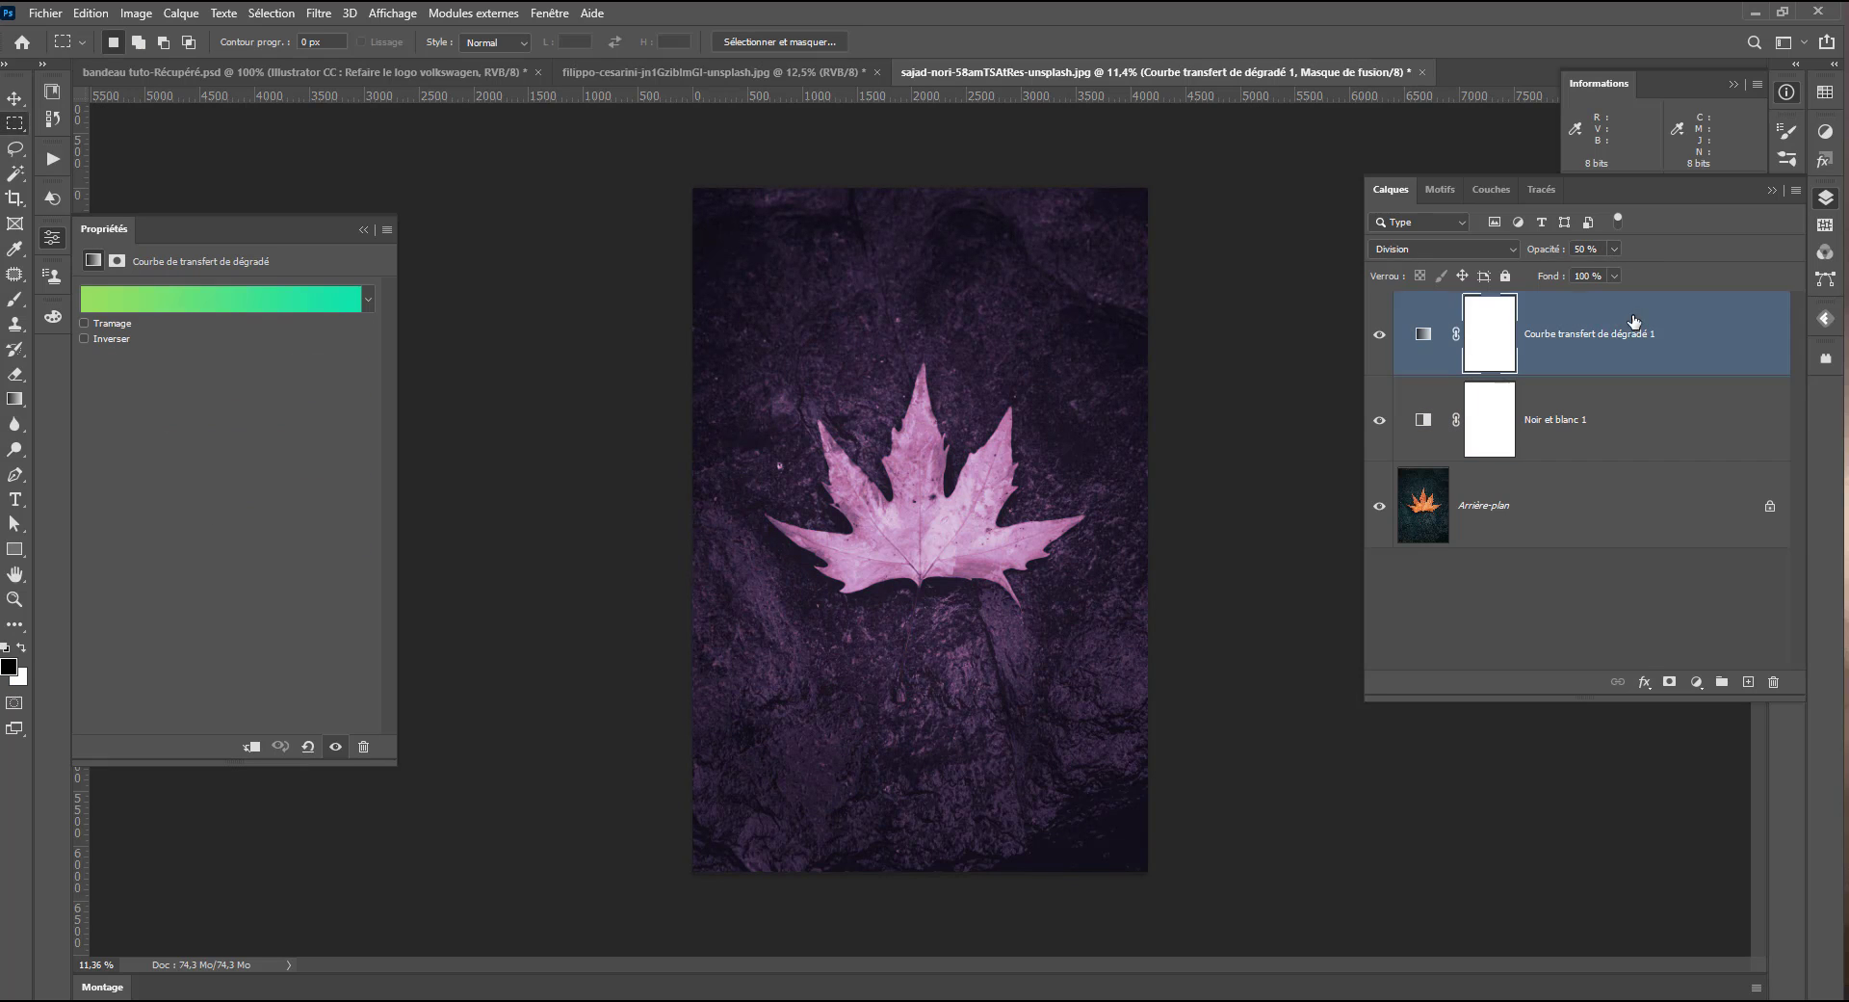
click(1458, 251)
click(1458, 251)
click(1458, 250)
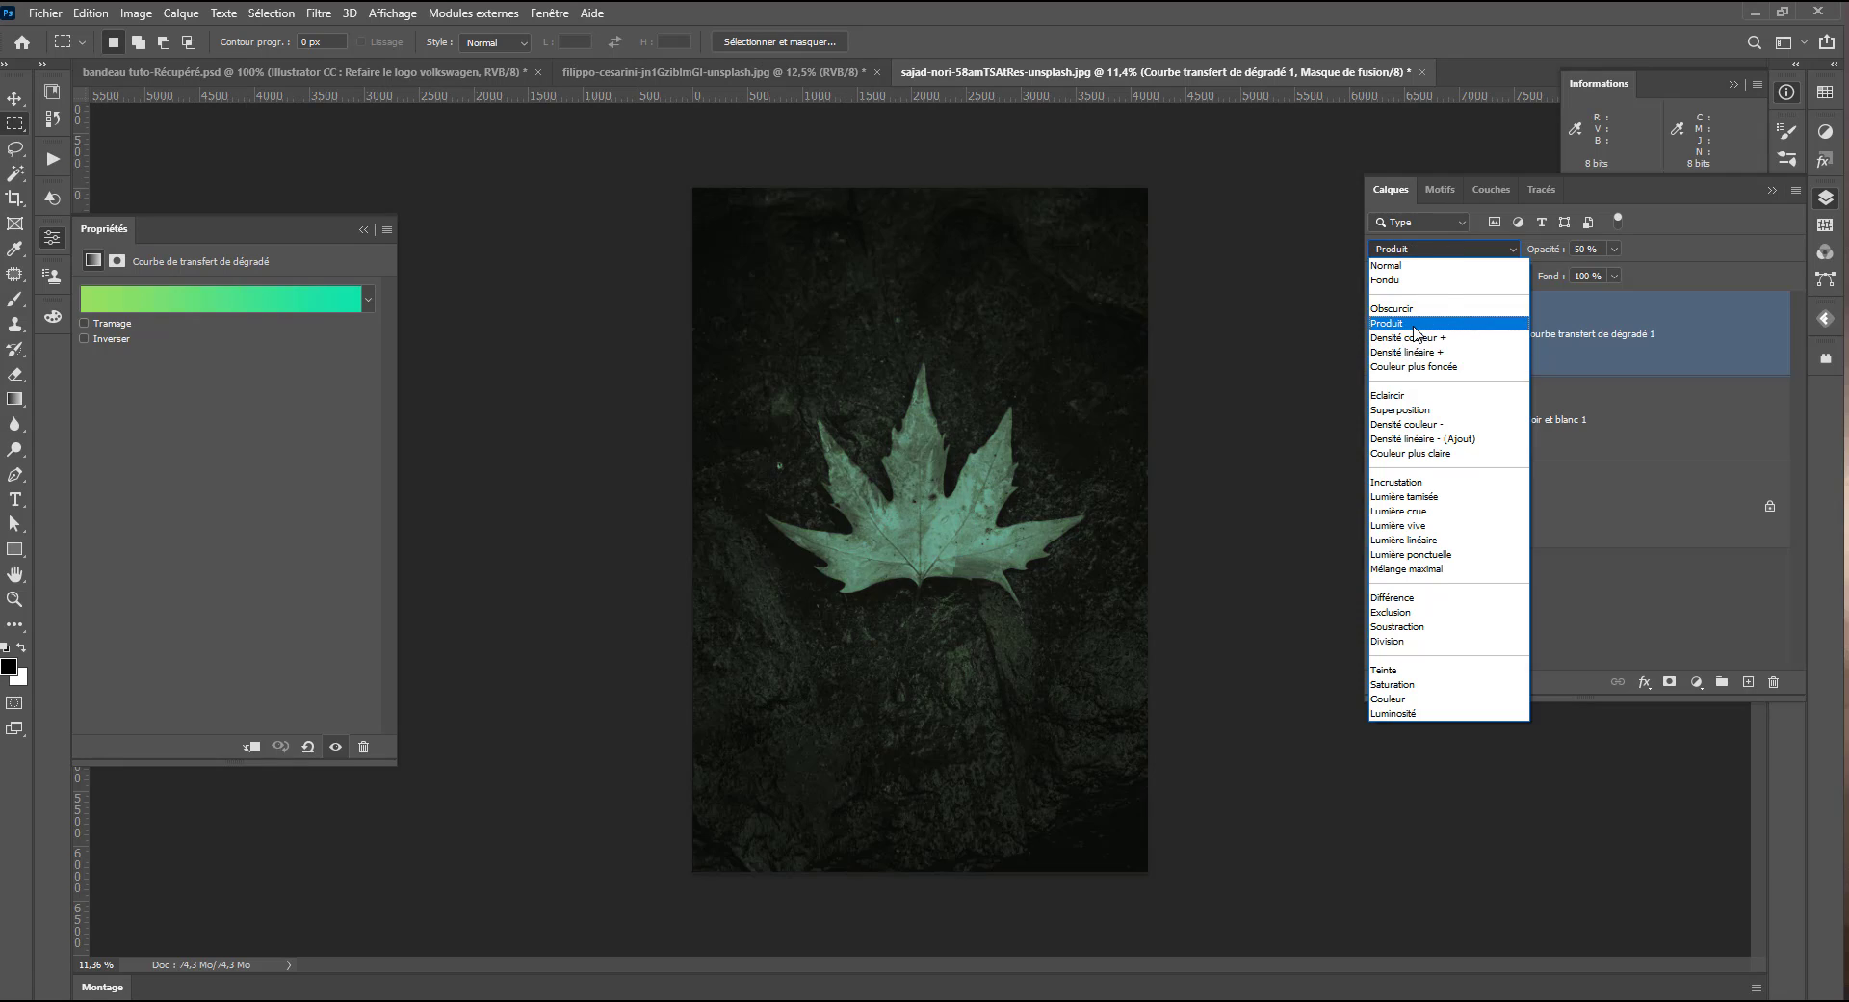
click(1409, 497)
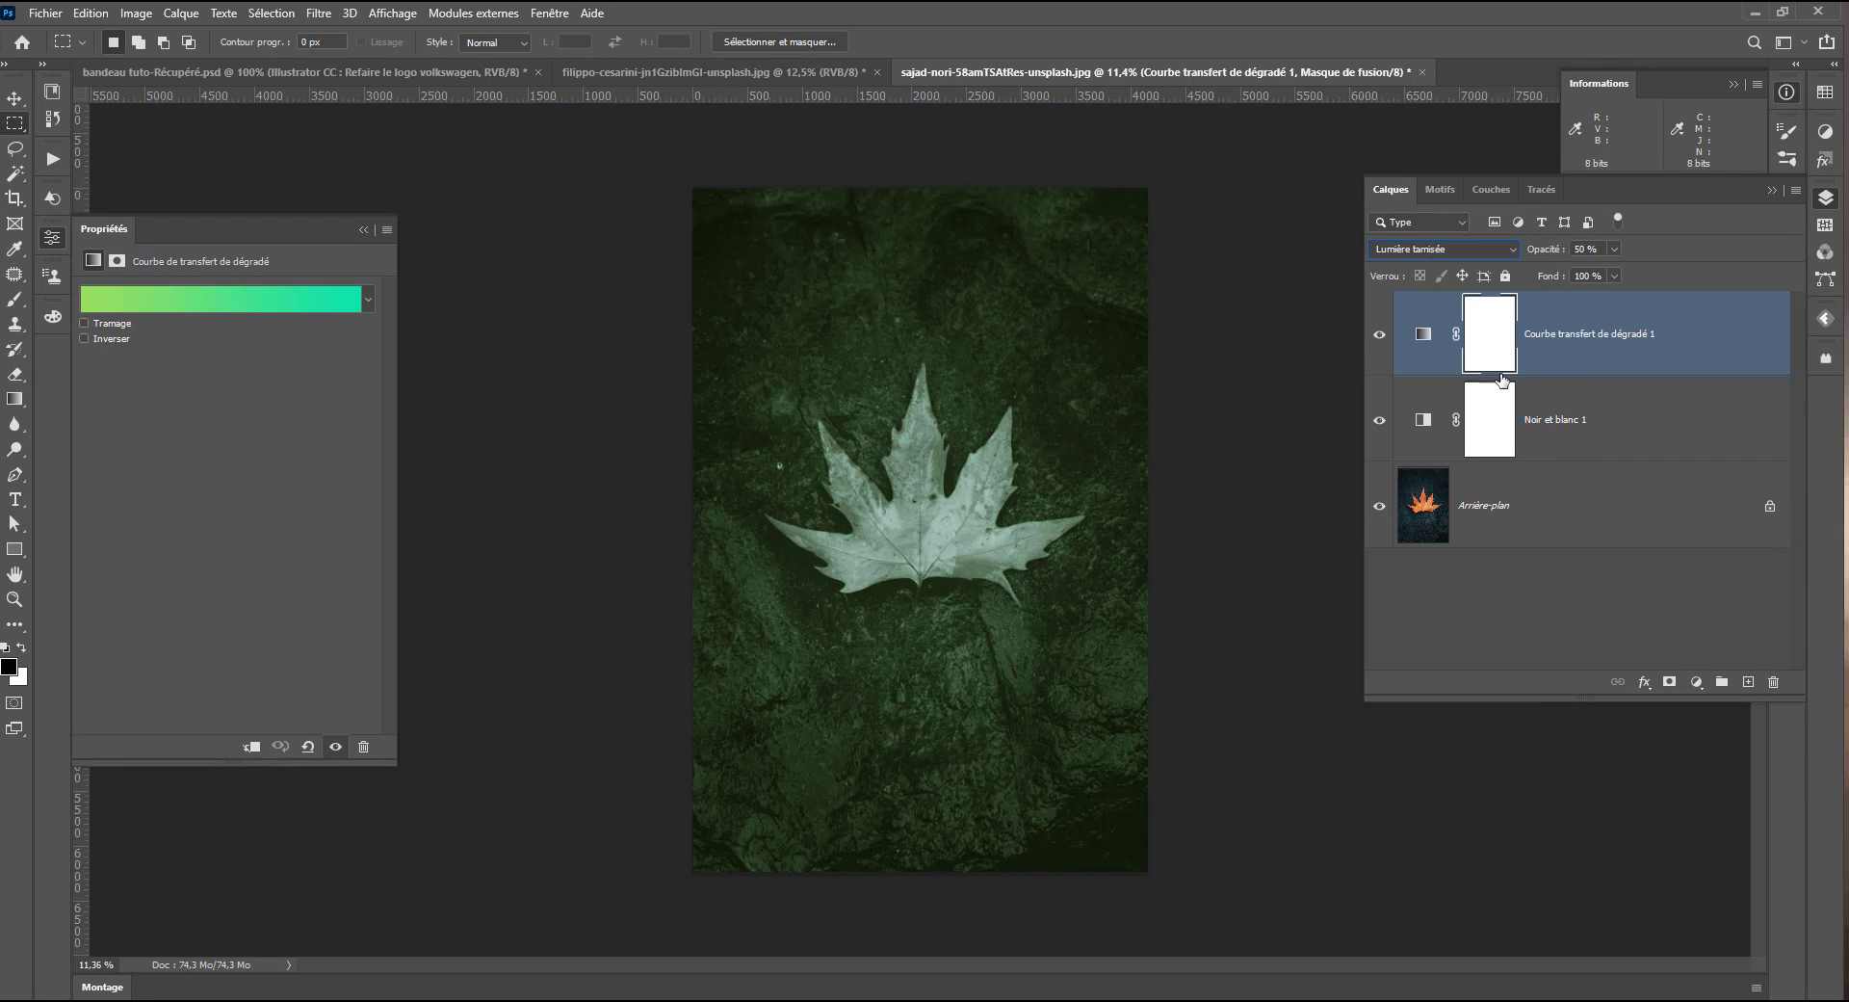
Paint black over the leaf on both adjustment layer masks with a large soft brush to reveal its original colours
click(15, 306)
drag(923, 412, 1143, 399)
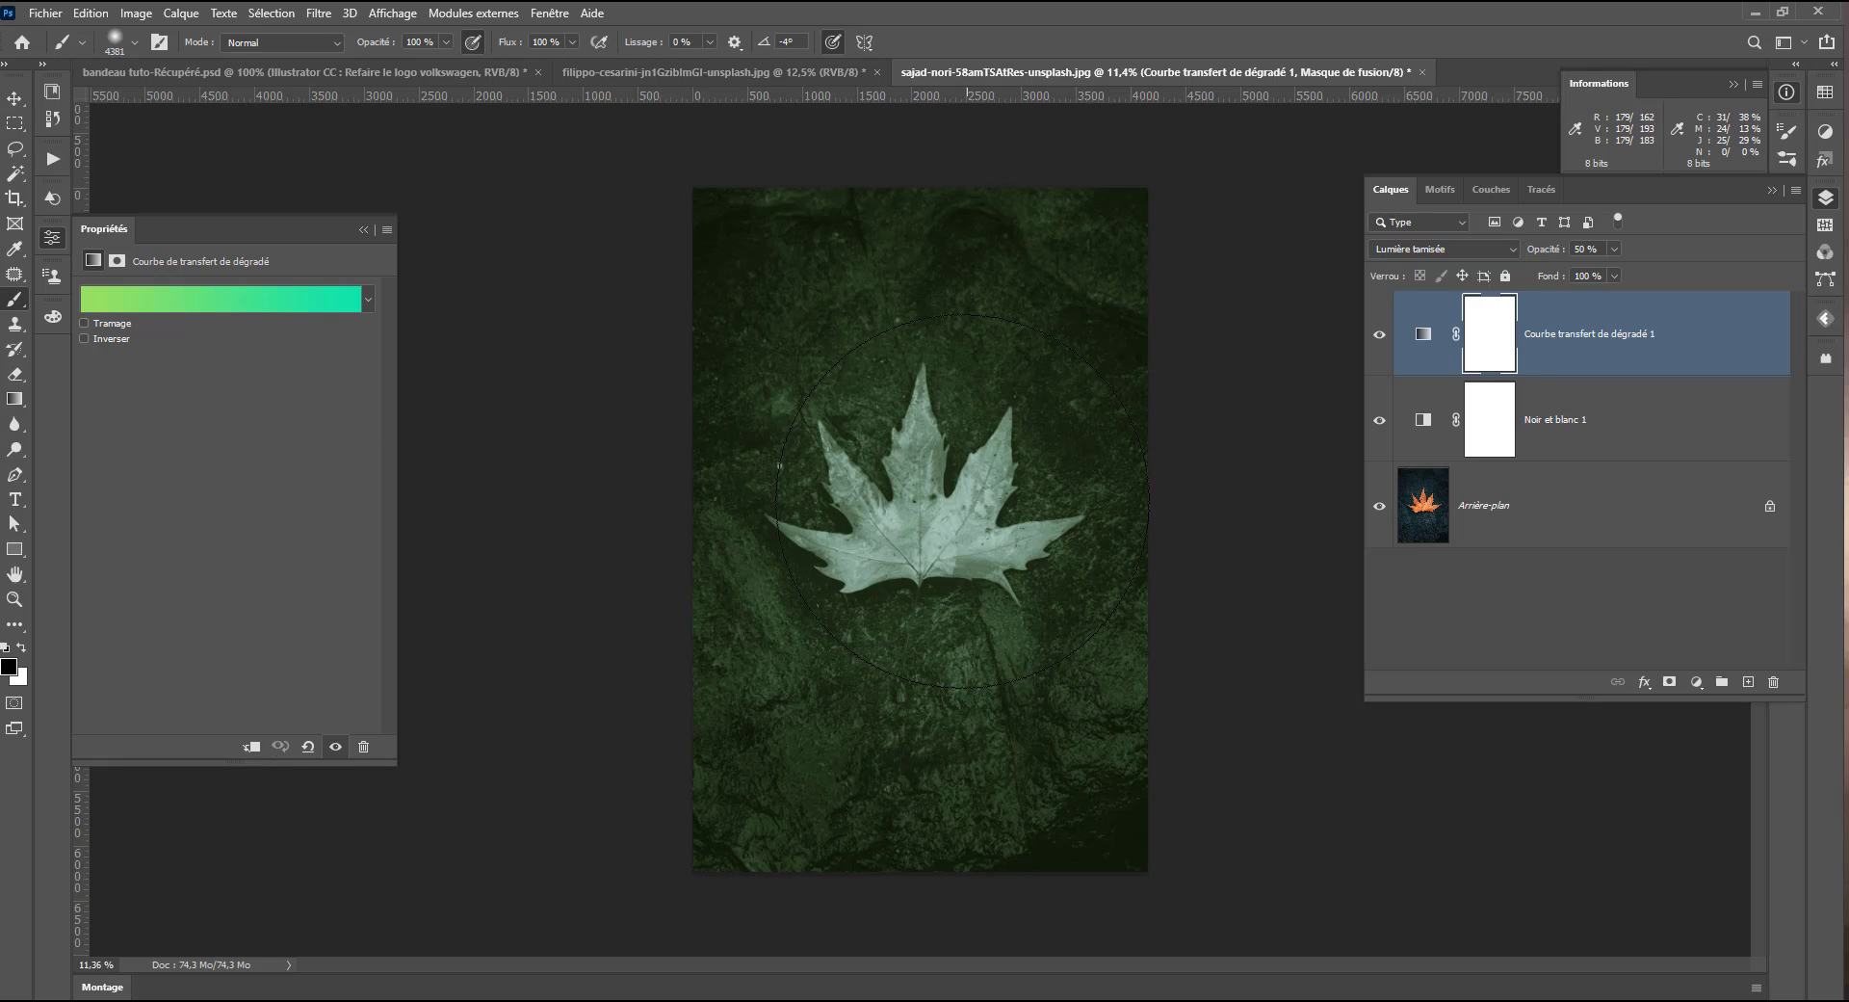
click(925, 520)
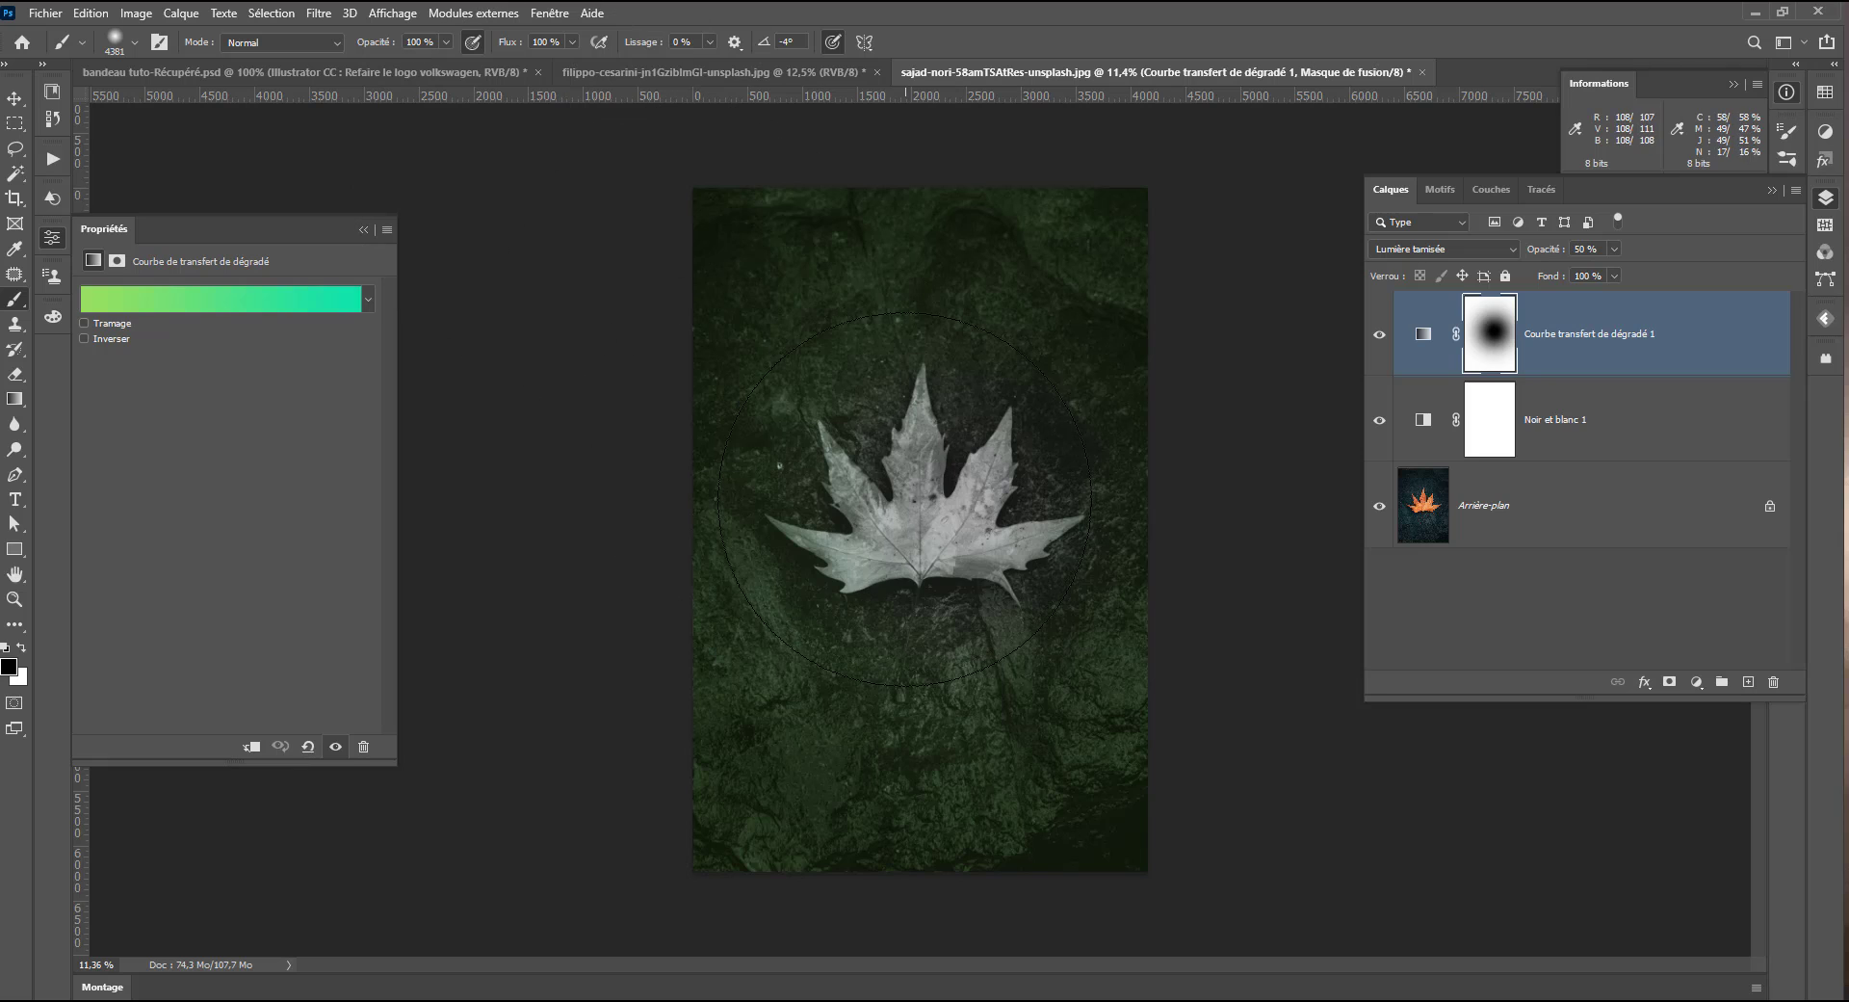
click(1493, 439)
click(920, 527)
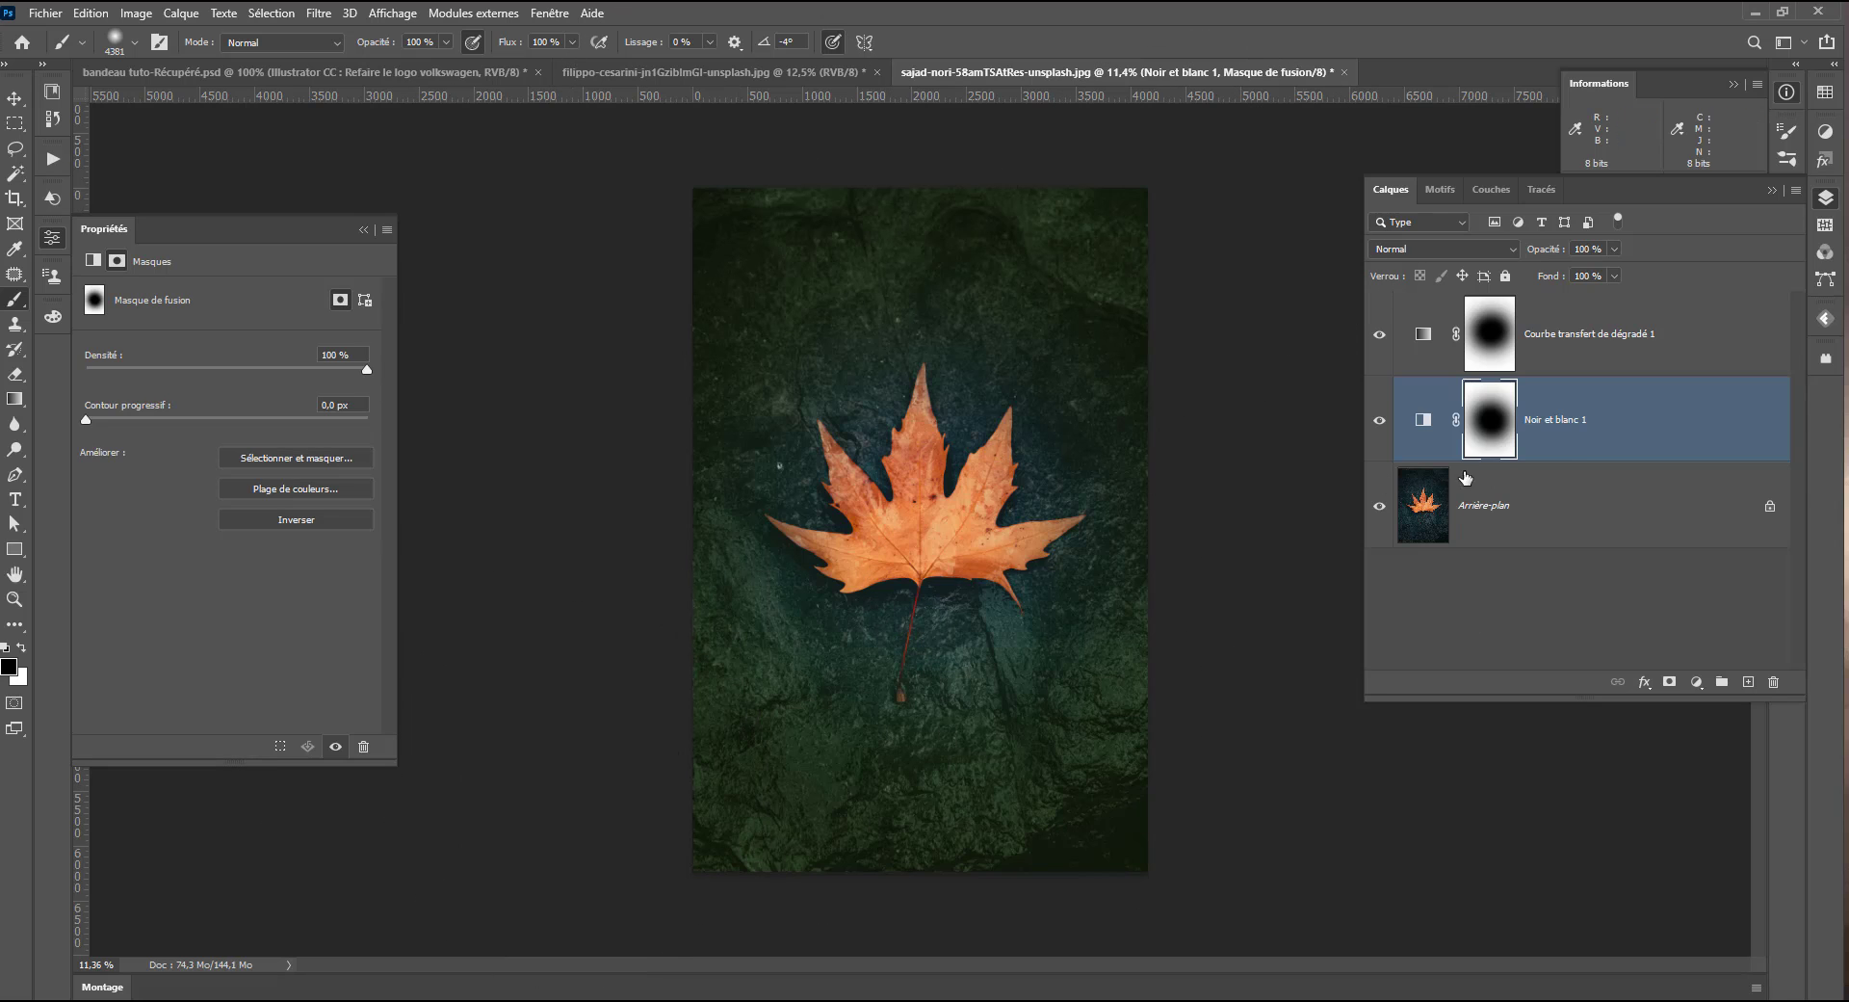
Undo the mask painting, the pasted layers and the earlier deletion until the leaf photo's orange-purple gradient map layer and its mask are restored
key(ctrl+z)
key(ctrl+z)
key(ctrl+z)
key(ctrl+z)
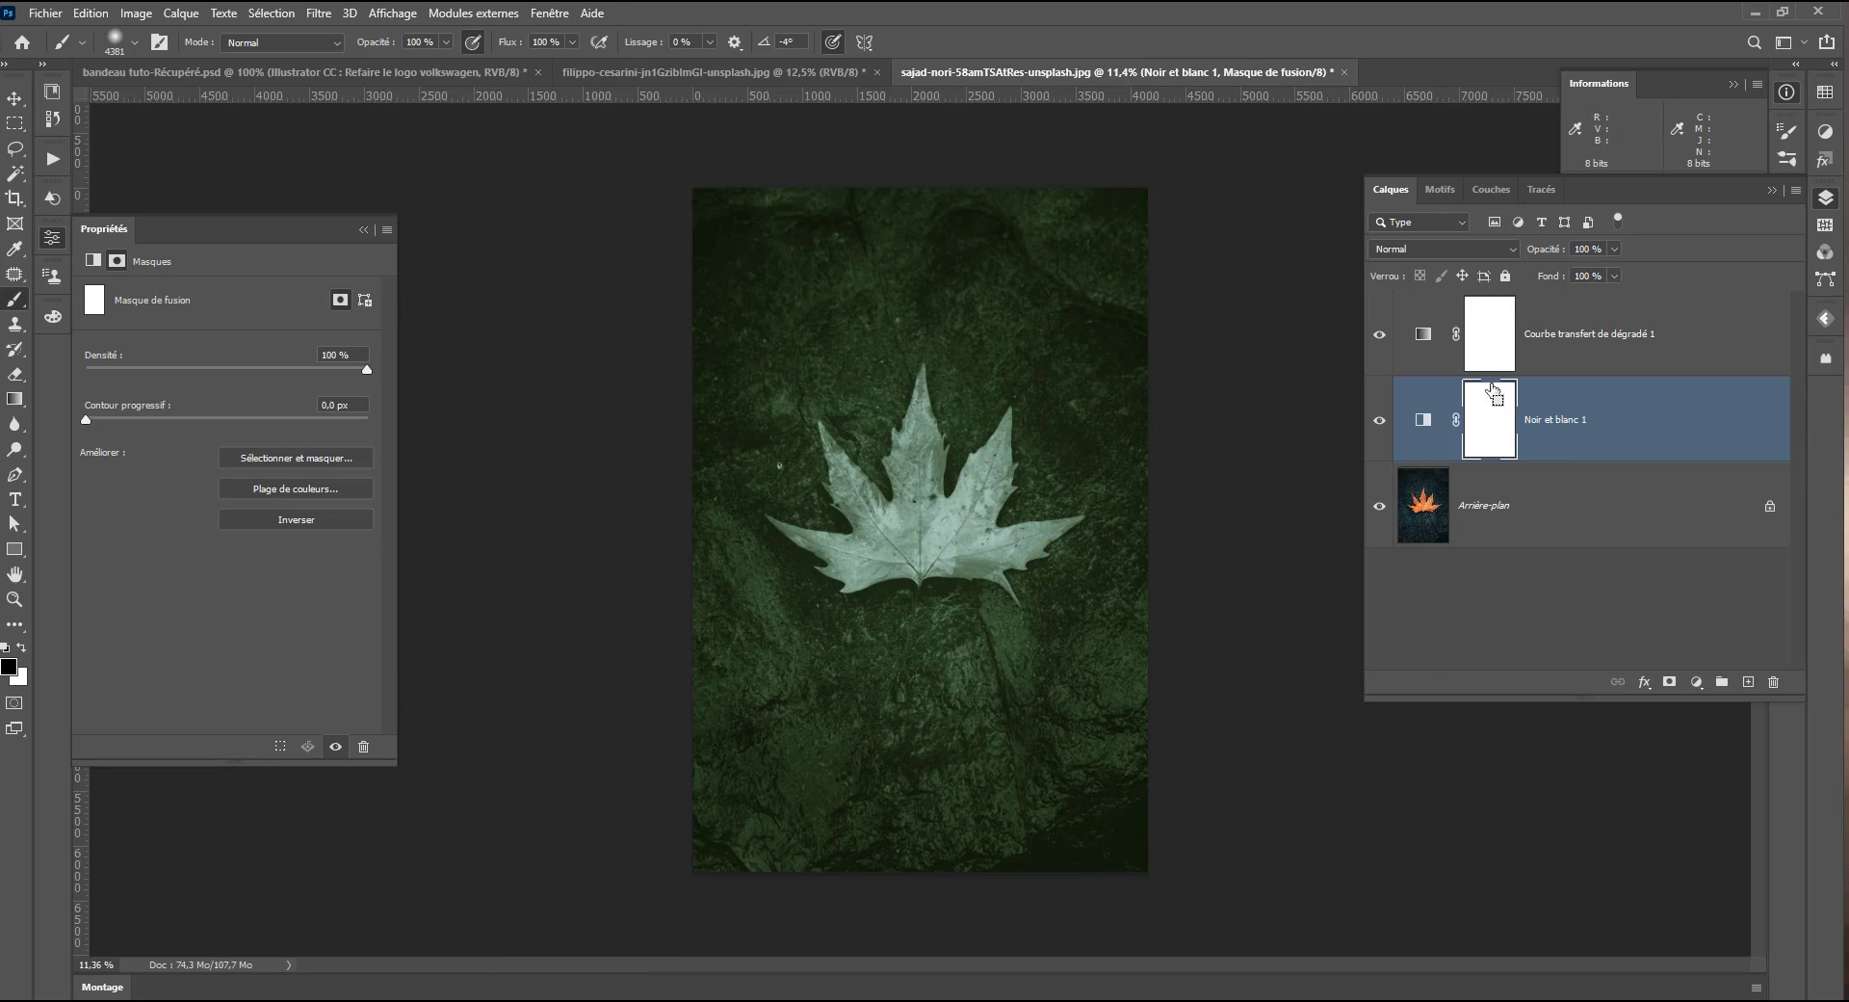
key(ctrl+z)
key(ctrl+z)
key(ctrl+z)
key(ctrl+z)
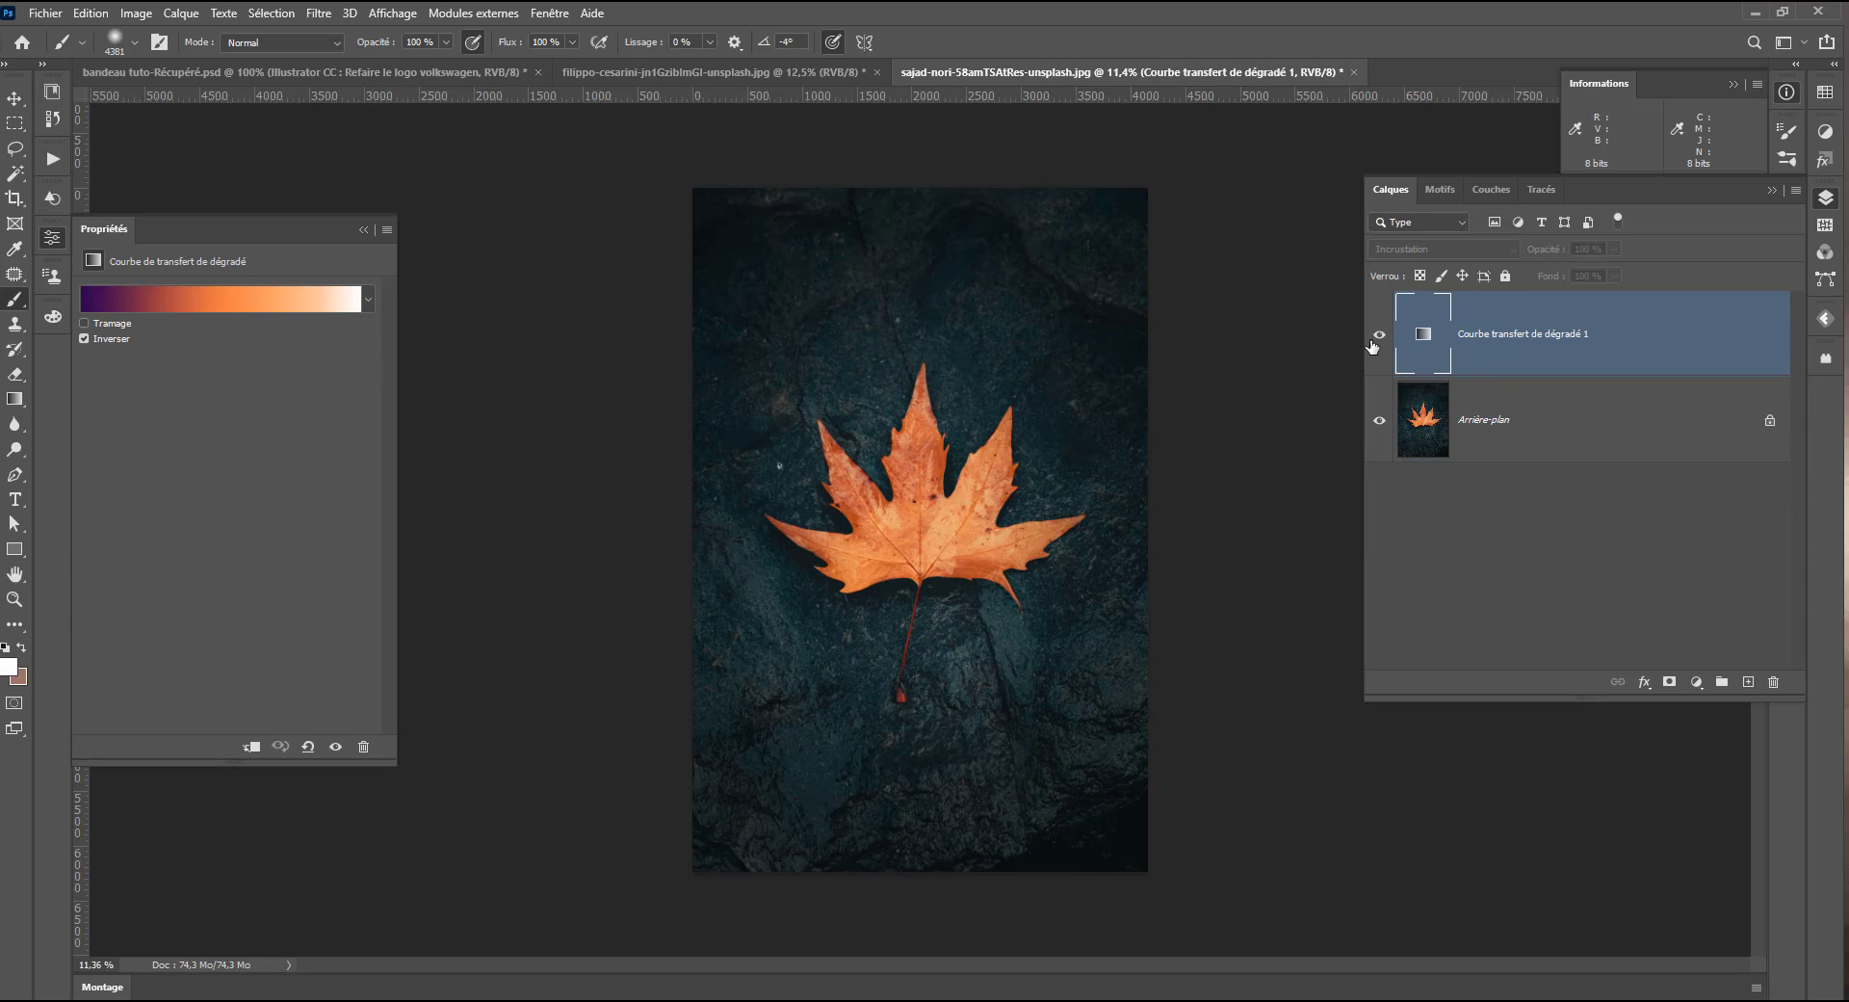
click(1375, 336)
key(ctrl+z)
key(ctrl+z)
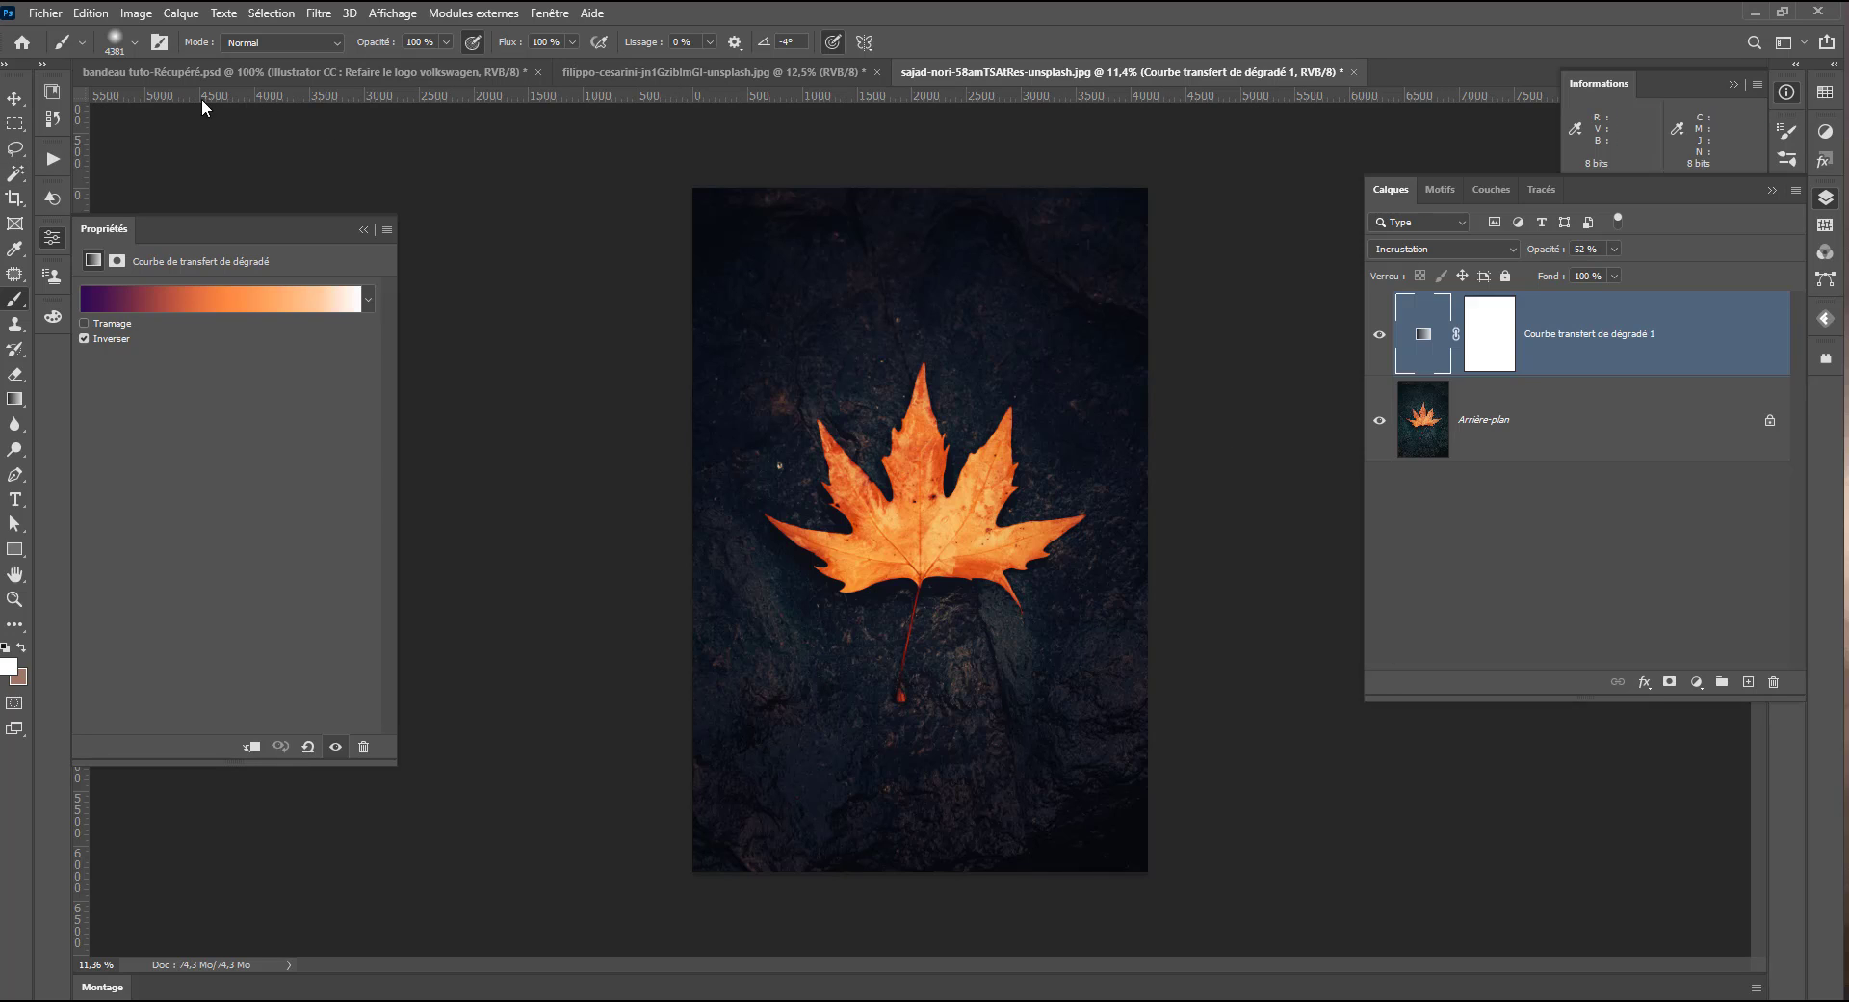
Black out the right half of the gradient map layer's mask using a rectangular selection, and clear the selection
click(8, 126)
drag(653, 901, 1258, 517)
key(ctrl+d)
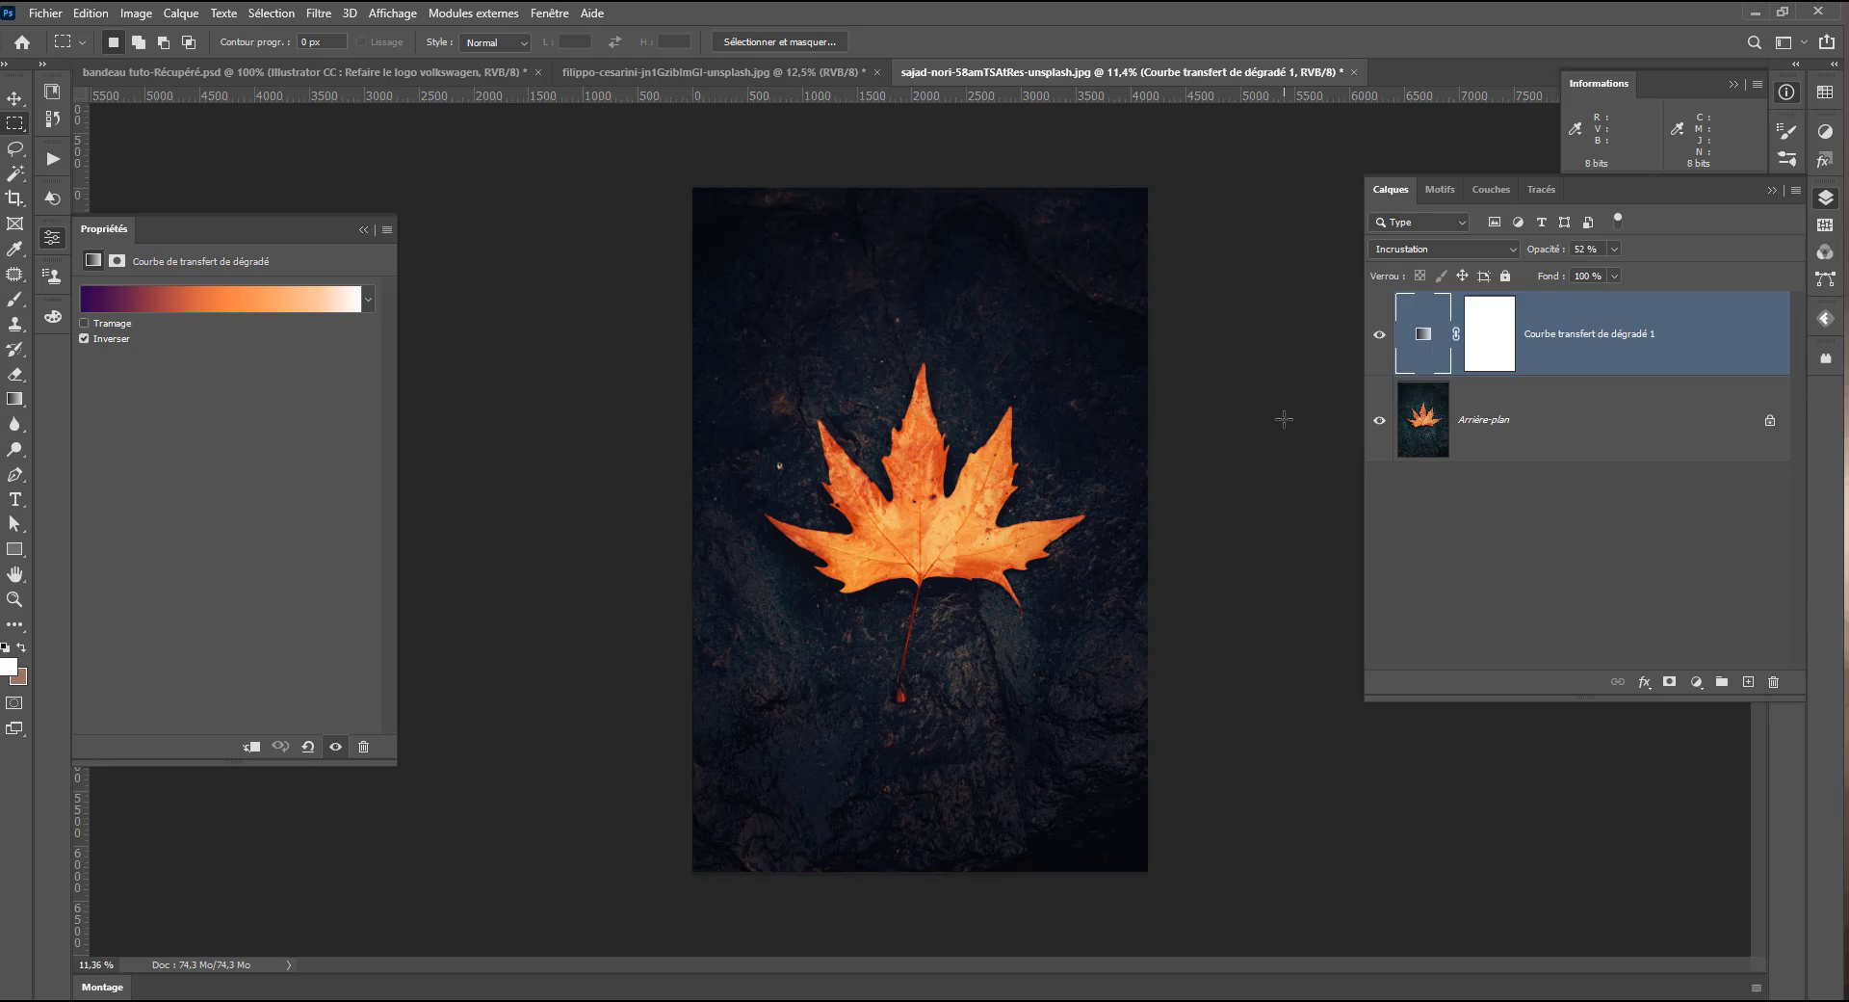
drag(1206, 175, 922, 923)
click(1479, 357)
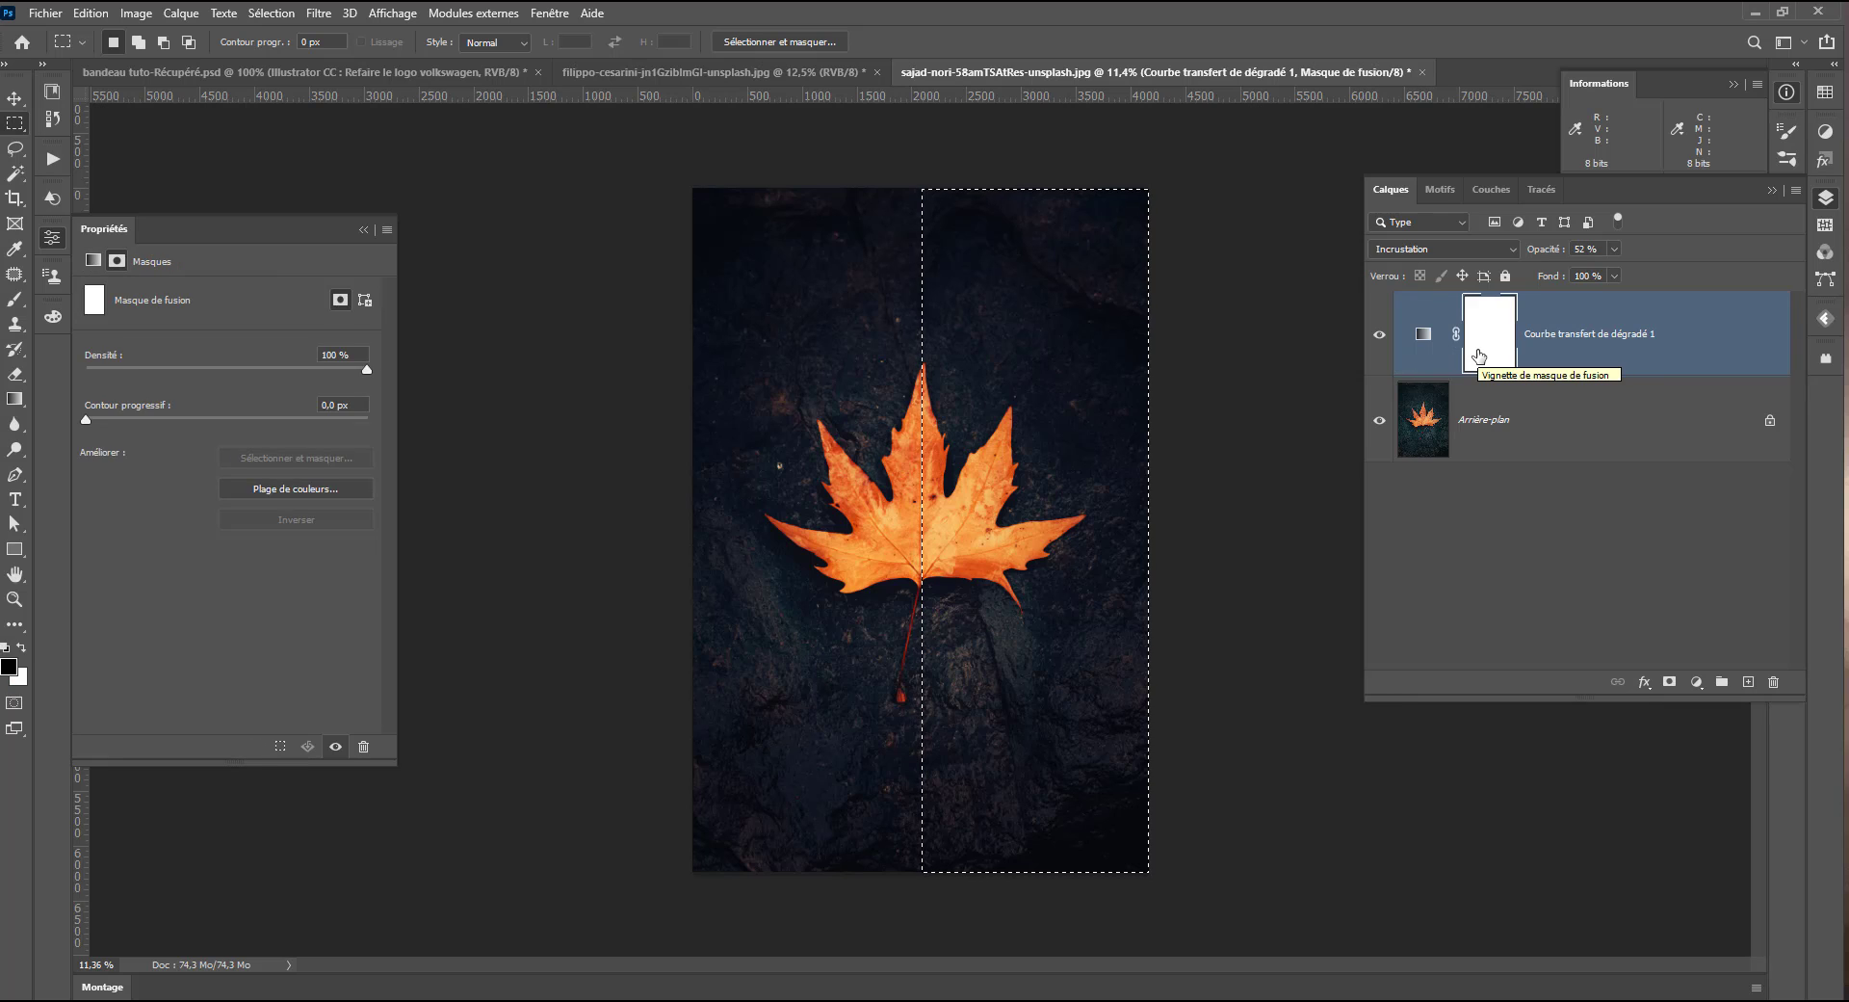
key(x)
key(Delete)
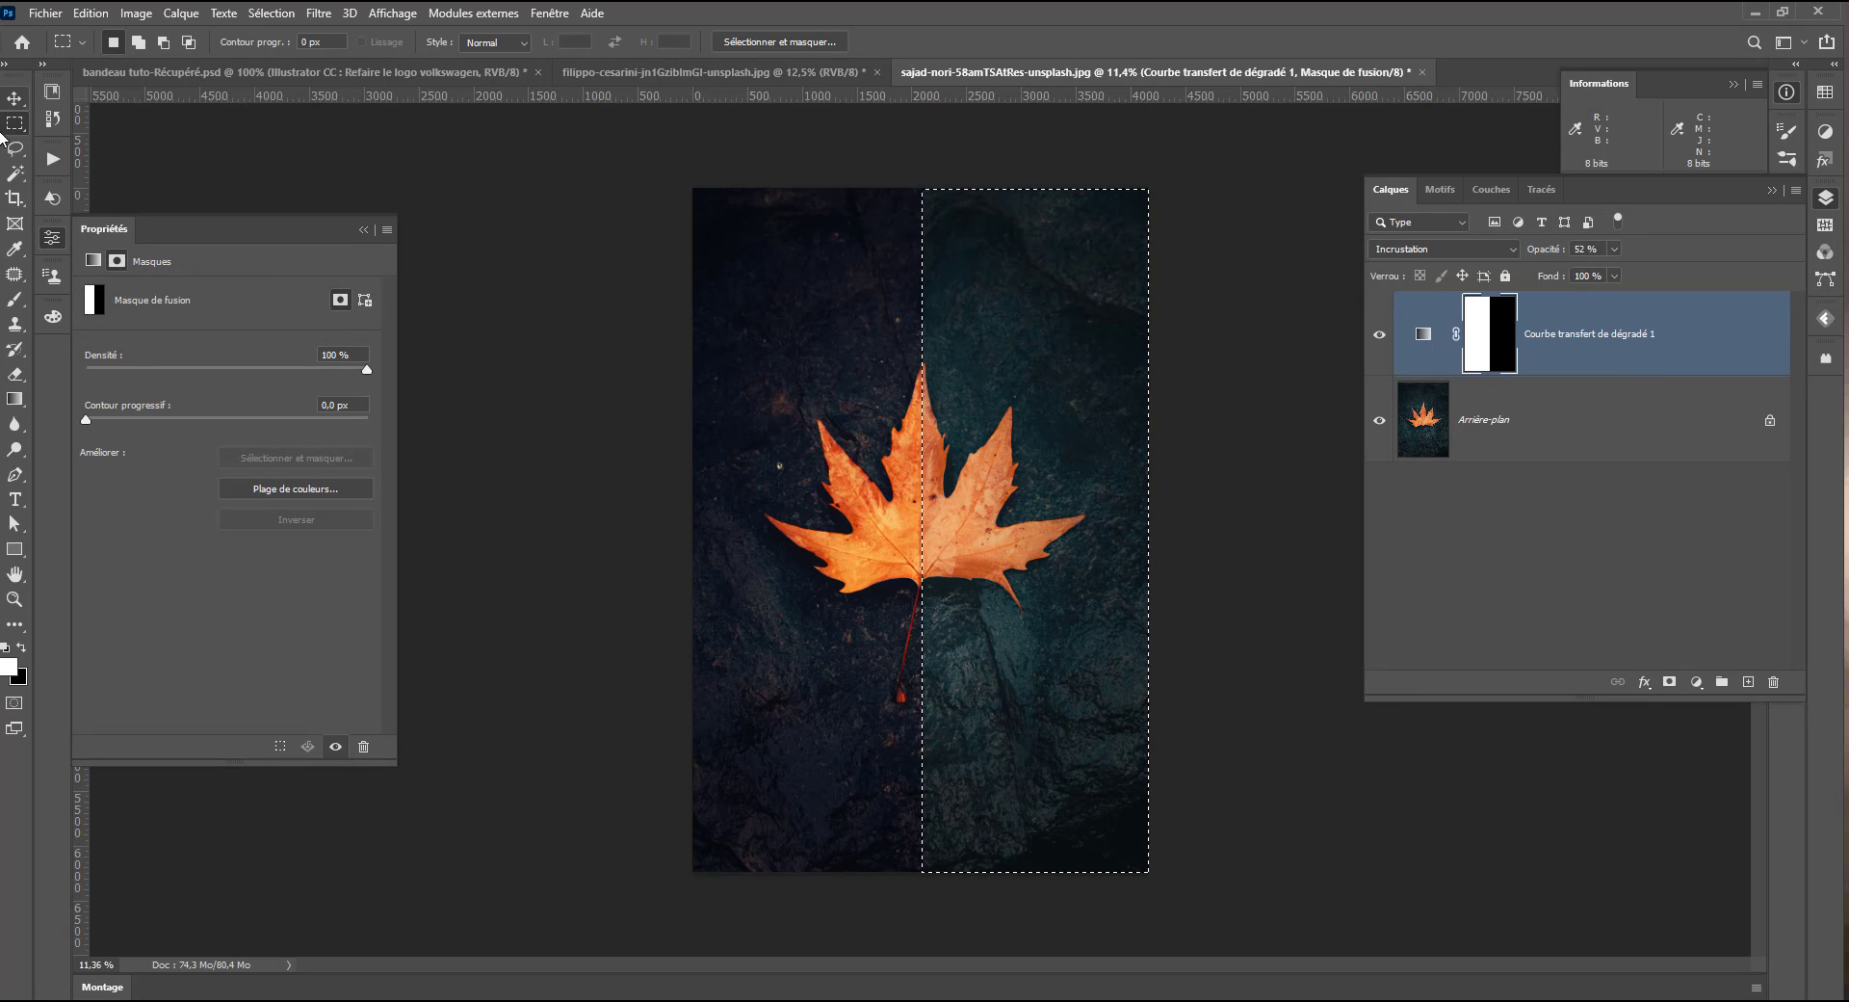
key(ctrl+d)
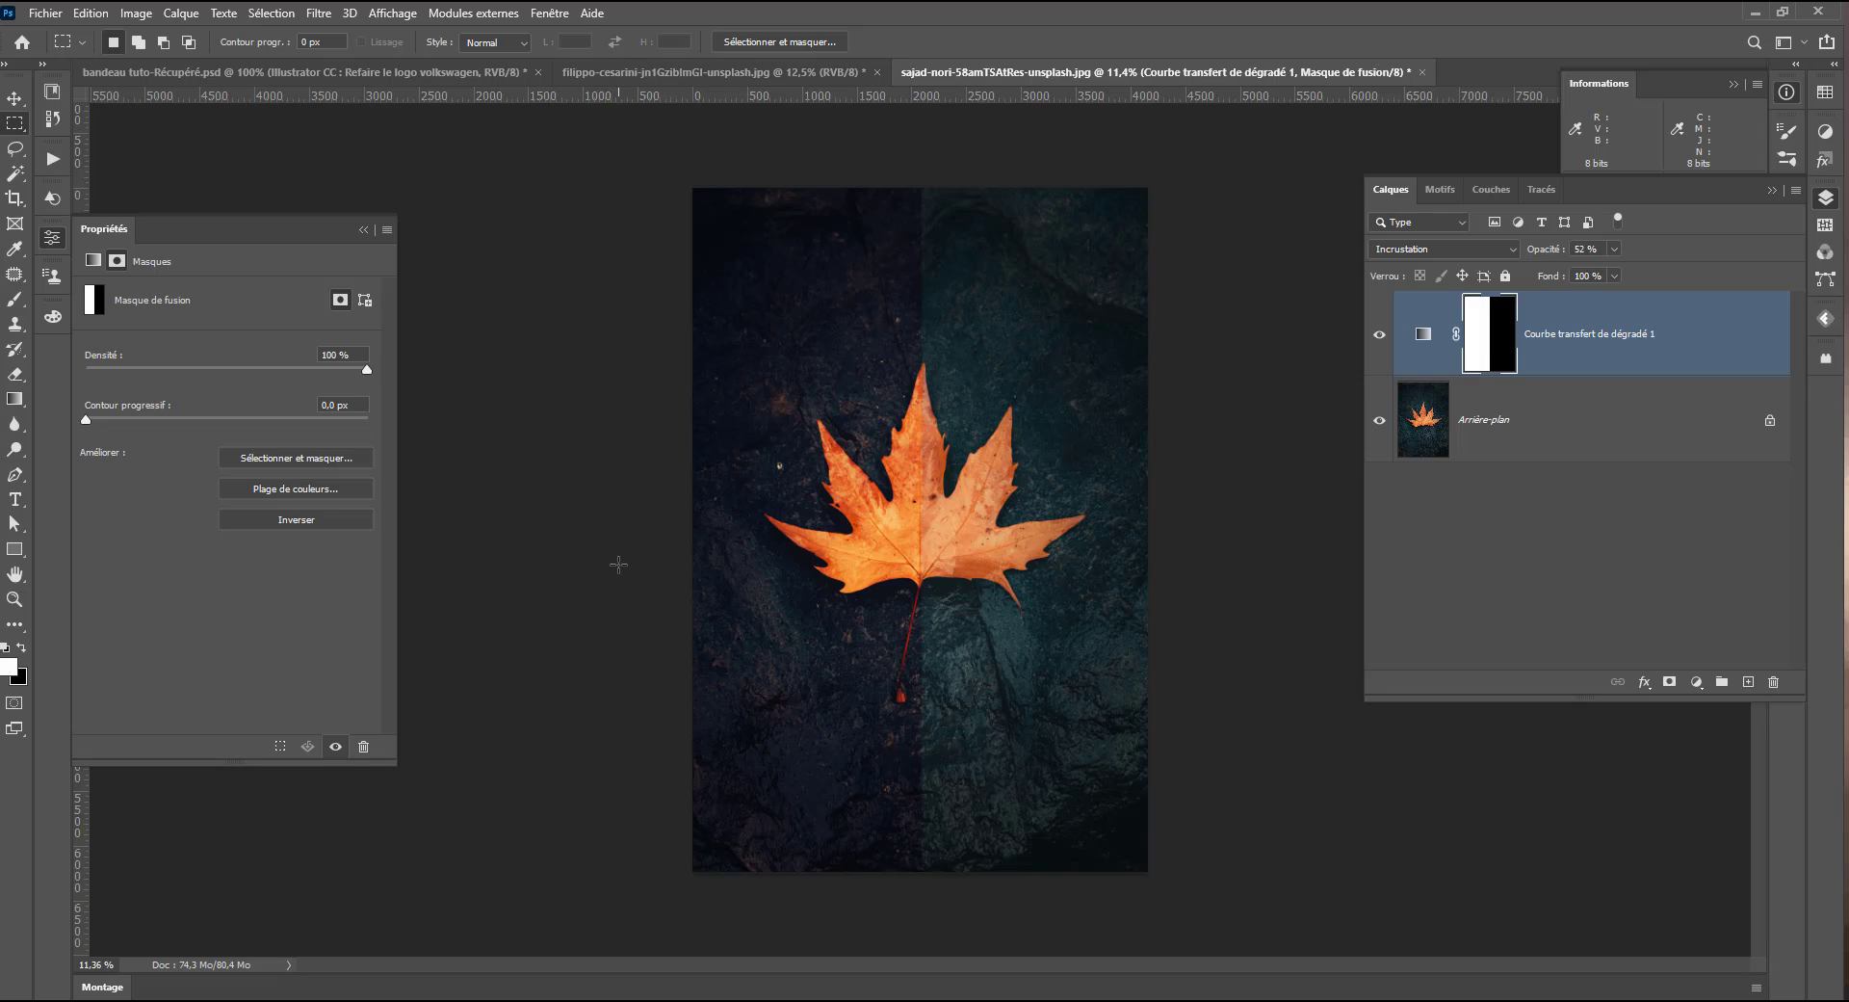
Raise the leaf photo's gradient map layer opacity to 100%
click(1422, 337)
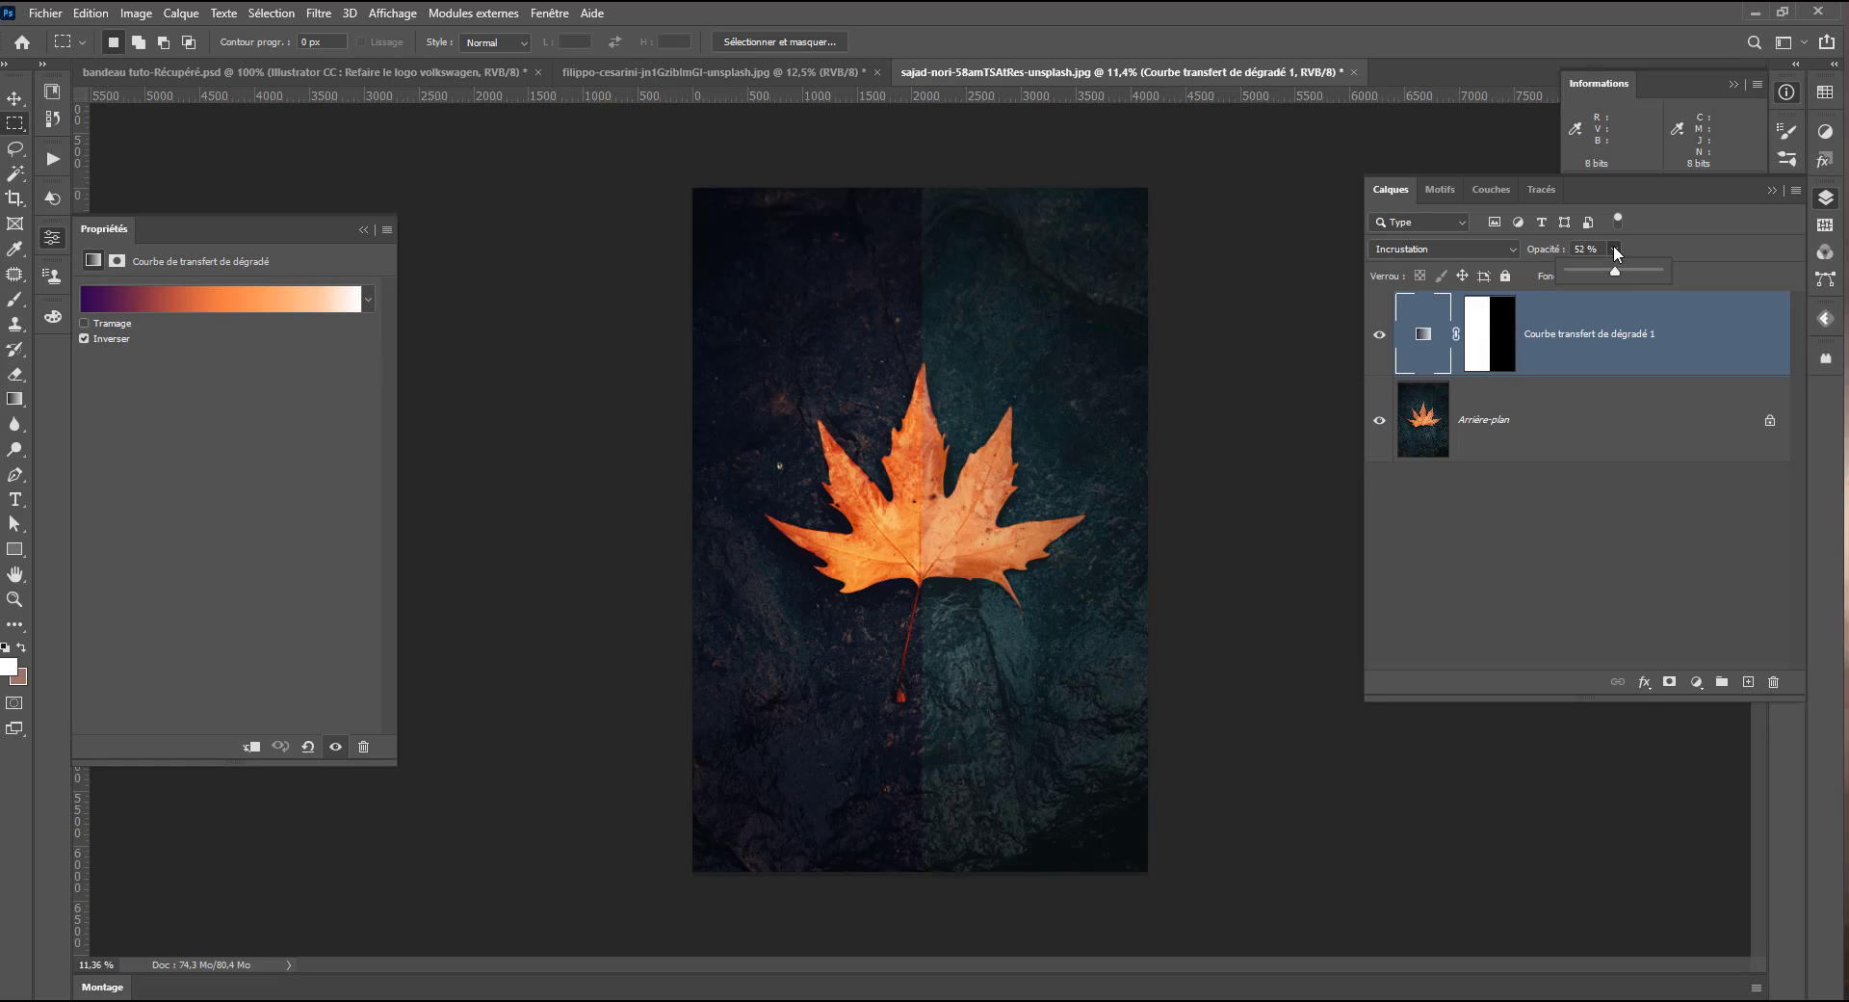
drag(1677, 267, 1695, 269)
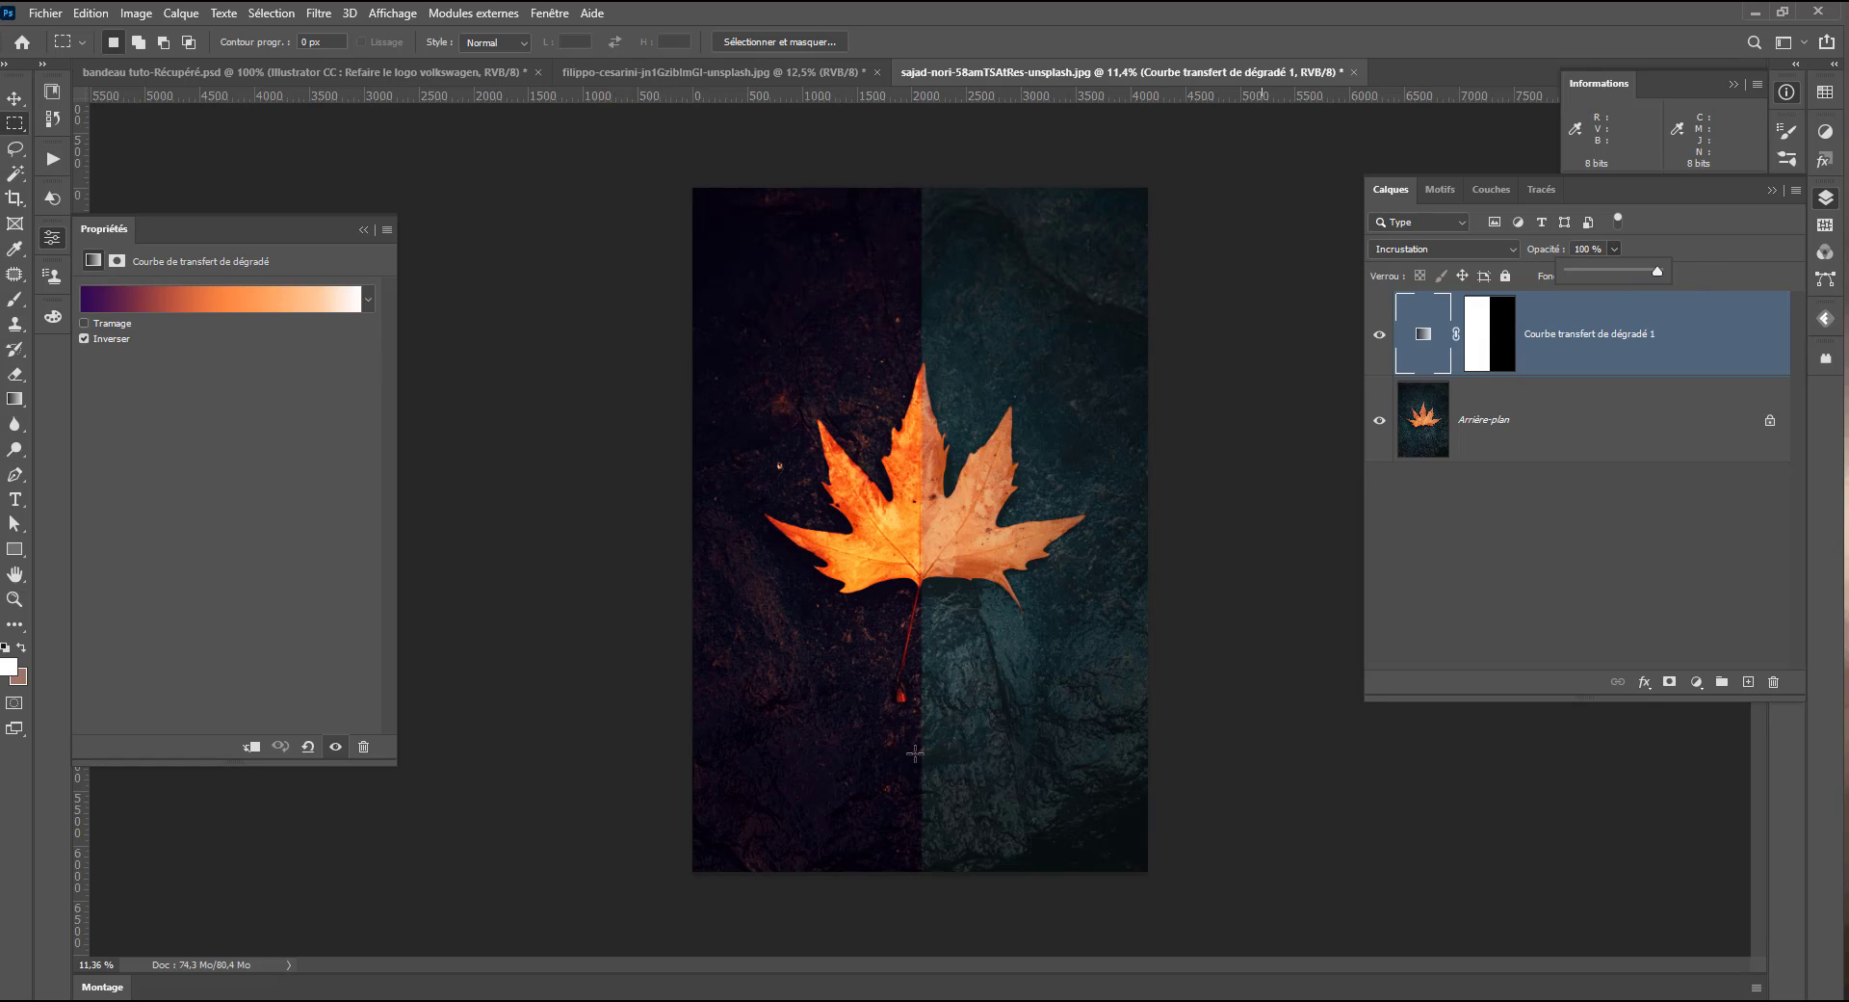